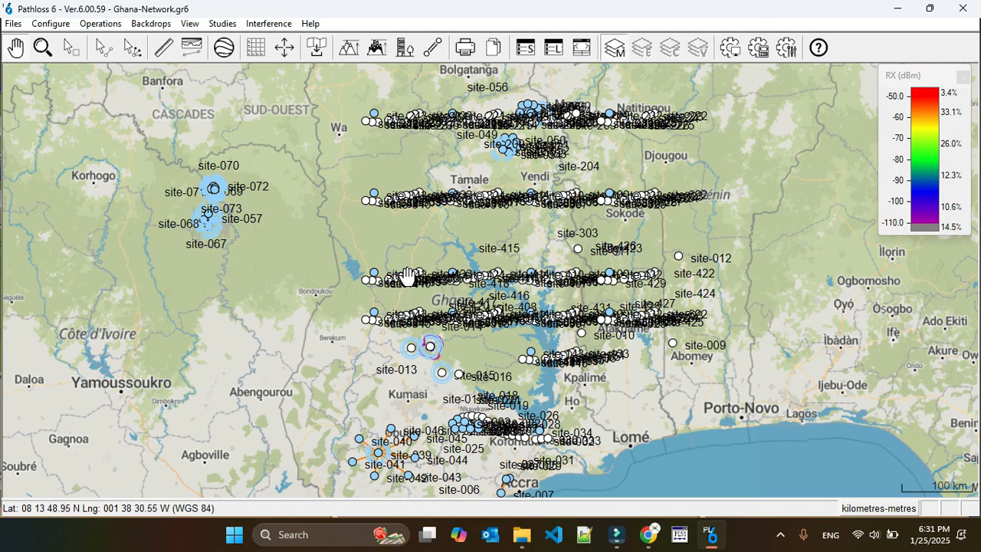
# Step: Inspect the transmission analysis of the link between site-310 and site-307, including its TX channels, and close it
pyautogui.moveTo(214, 191); pyautogui.dragTo(407, 276)
pyautogui.moveTo(597, 343); pyautogui.dragTo(349, 279)
pyautogui.moveTo(518, 267); pyautogui.dragTo(505, 244)
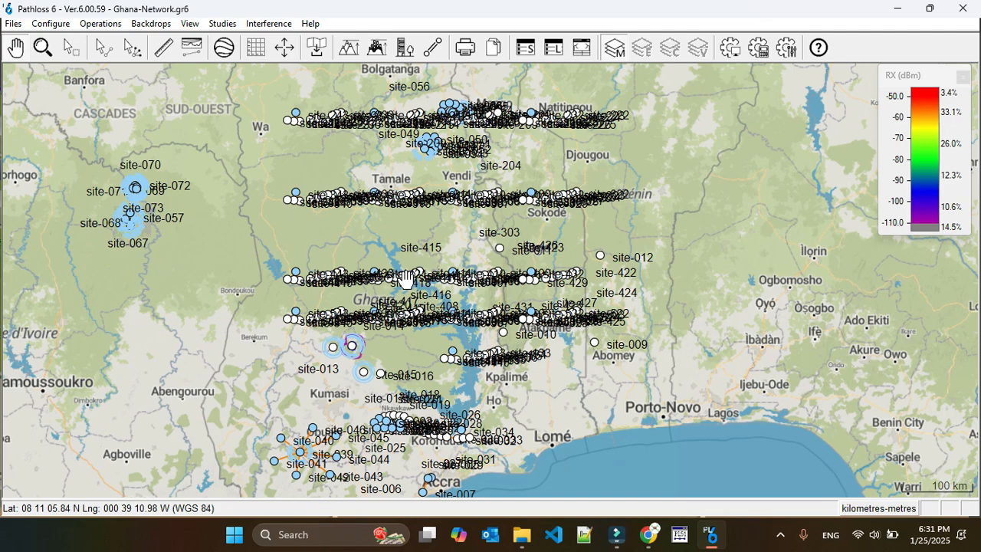
pyautogui.scroll(1, 512, 231)
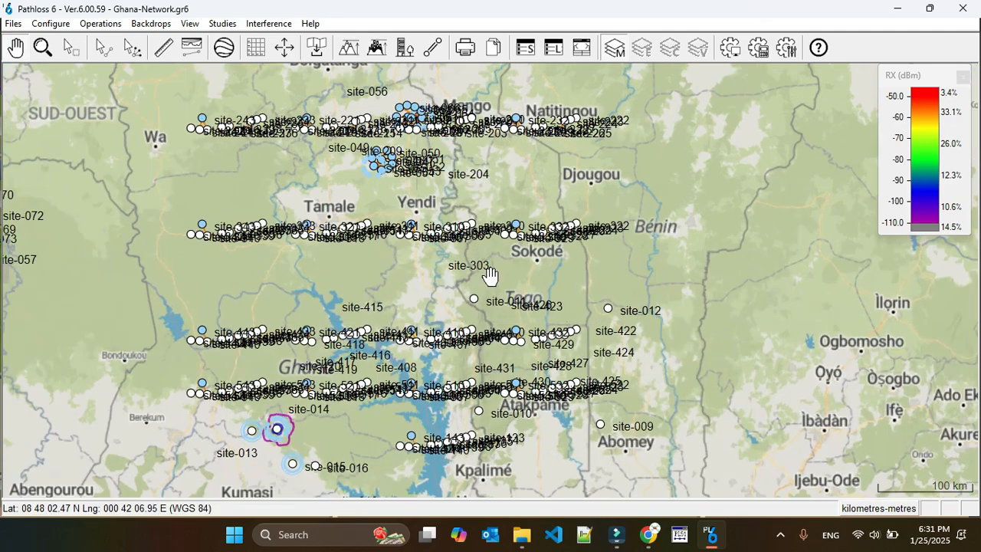
pyautogui.scroll(3, 489, 274)
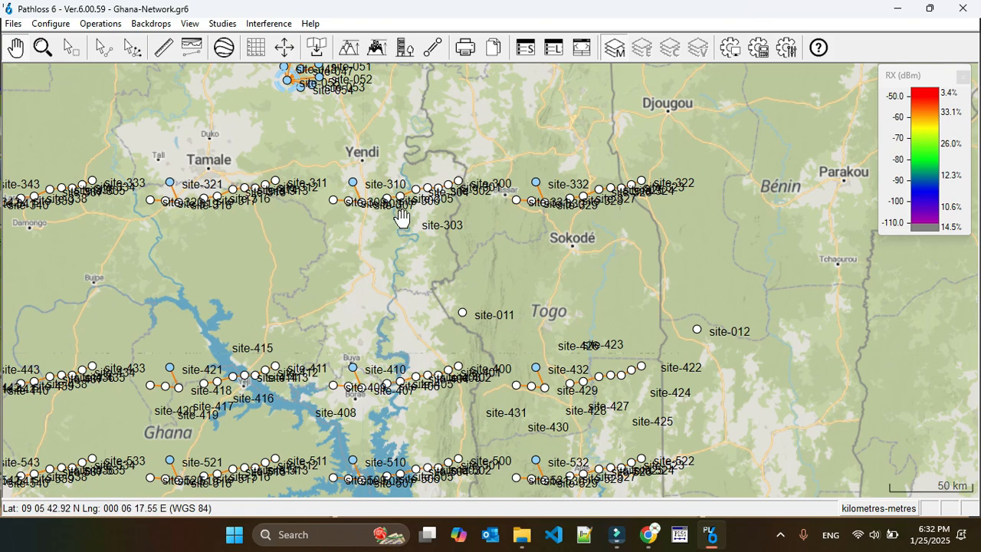
pyautogui.click(103, 48)
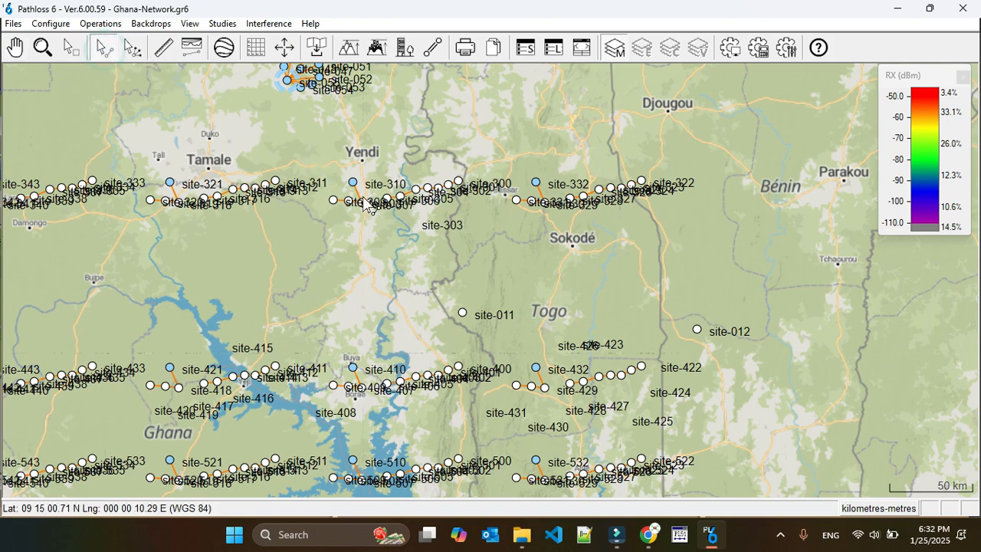
pyautogui.rightClick(368, 205)
pyautogui.click(367, 203)
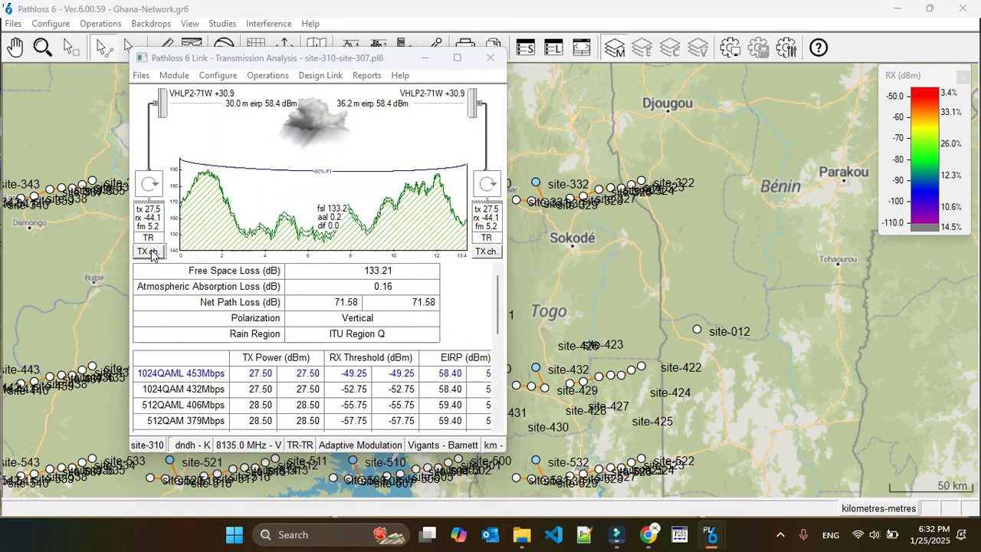
pyautogui.click(150, 252)
pyautogui.click(579, 74)
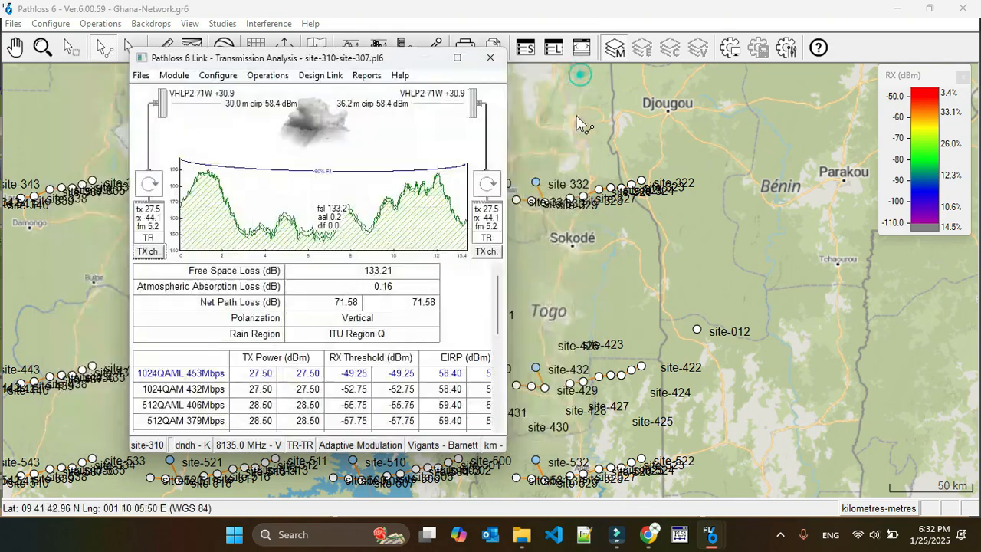
pyautogui.click(491, 57)
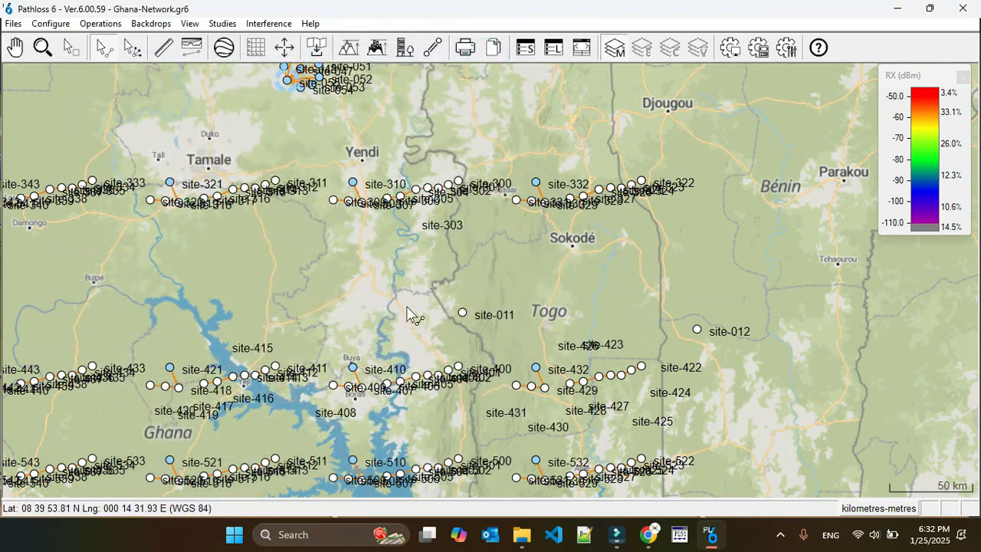
# Step: Set up the intra-system interference calculation with 200 km coordination distance, -120 dBm default minimum interference level, 10 dB calculation margin and 1 dB threshold degradation
pyautogui.scroll(-1, 491, 289)
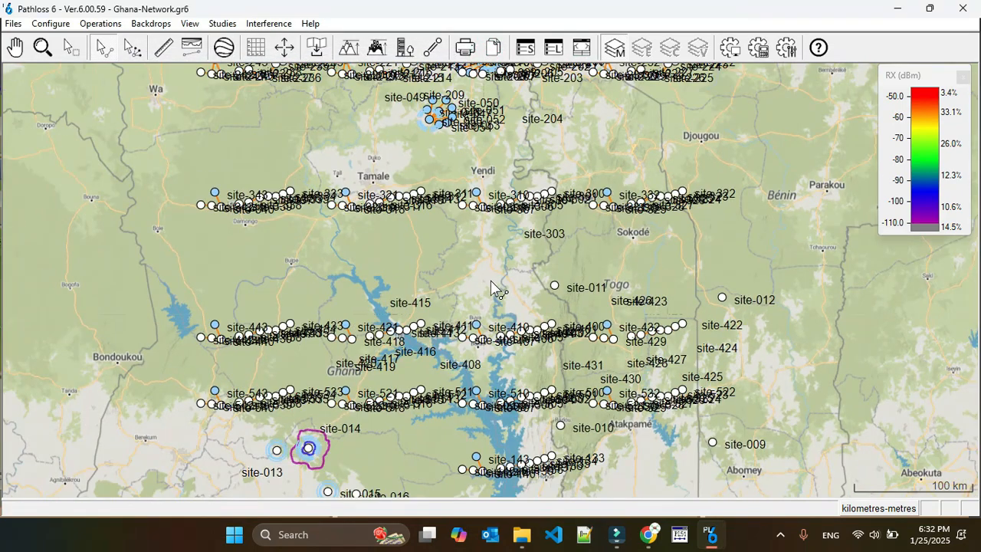
pyautogui.scroll(-1, 499, 289)
pyautogui.moveTo(512, 278); pyautogui.dragTo(470, 280)
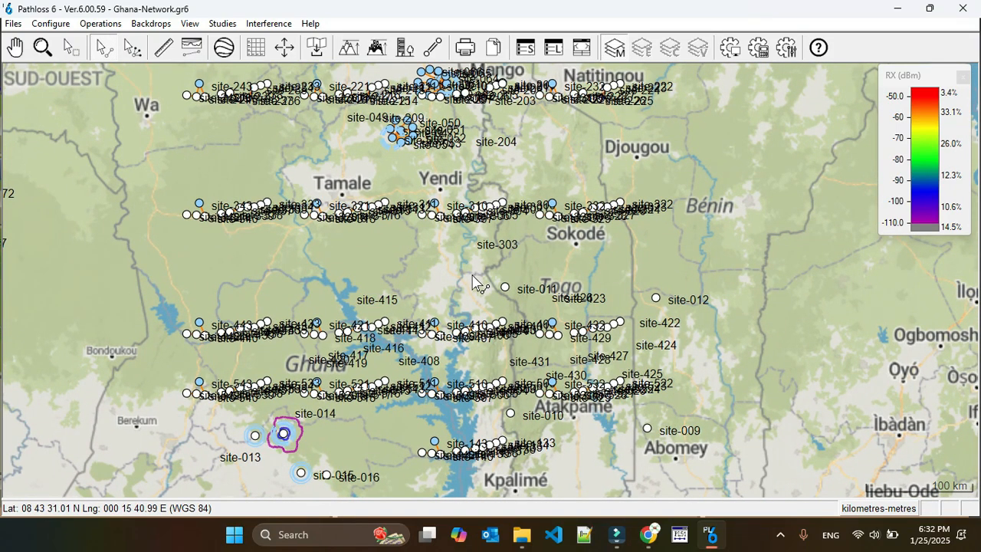
pyautogui.click(266, 24)
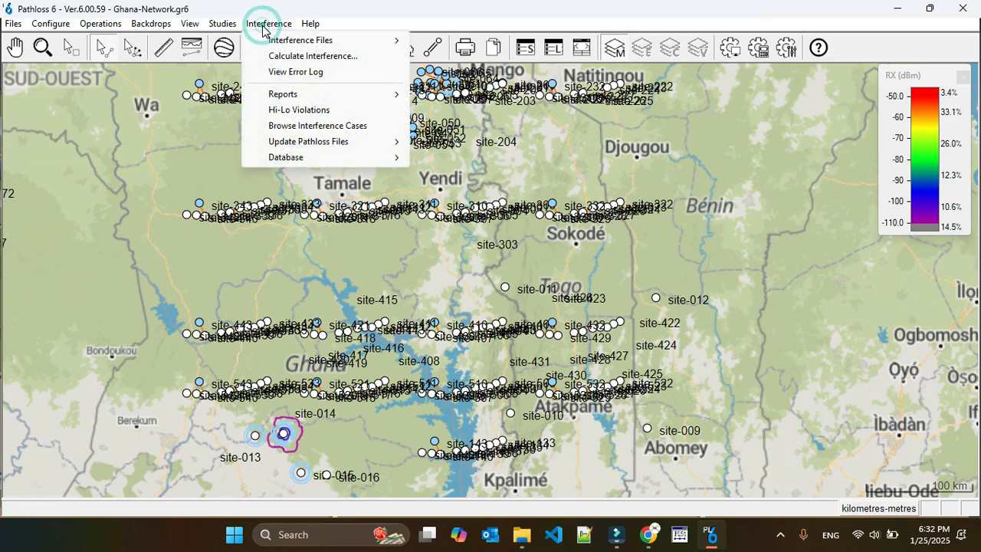
pyautogui.click(310, 58)
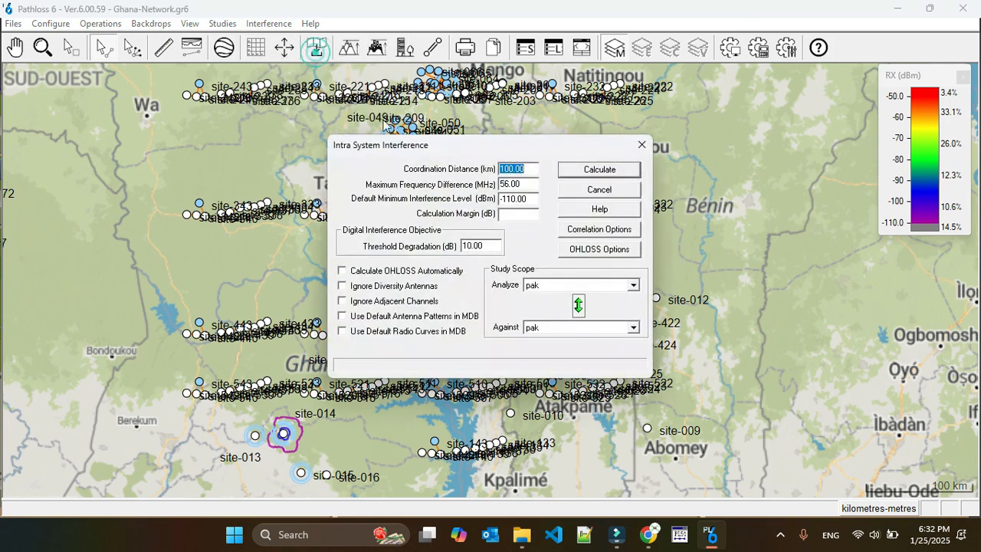
pyautogui.moveTo(547, 151); pyautogui.dragTo(554, 119)
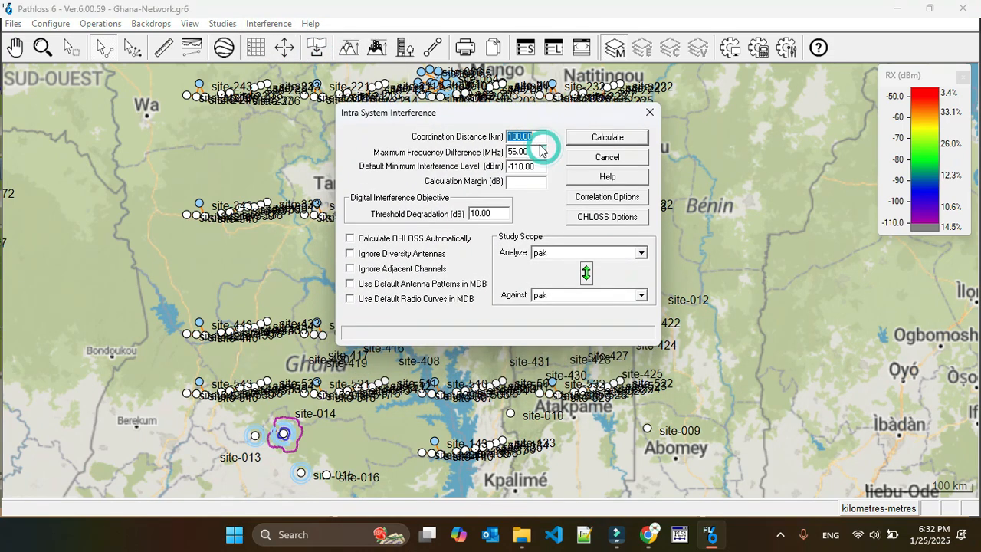
pyautogui.click(524, 167)
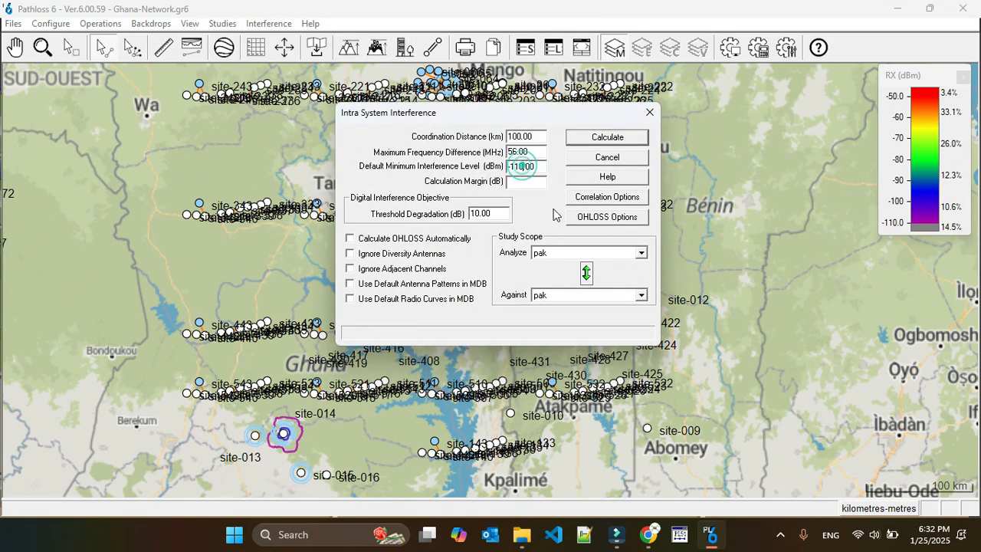
pyautogui.moveTo(512, 138); pyautogui.dragTo(506, 137)
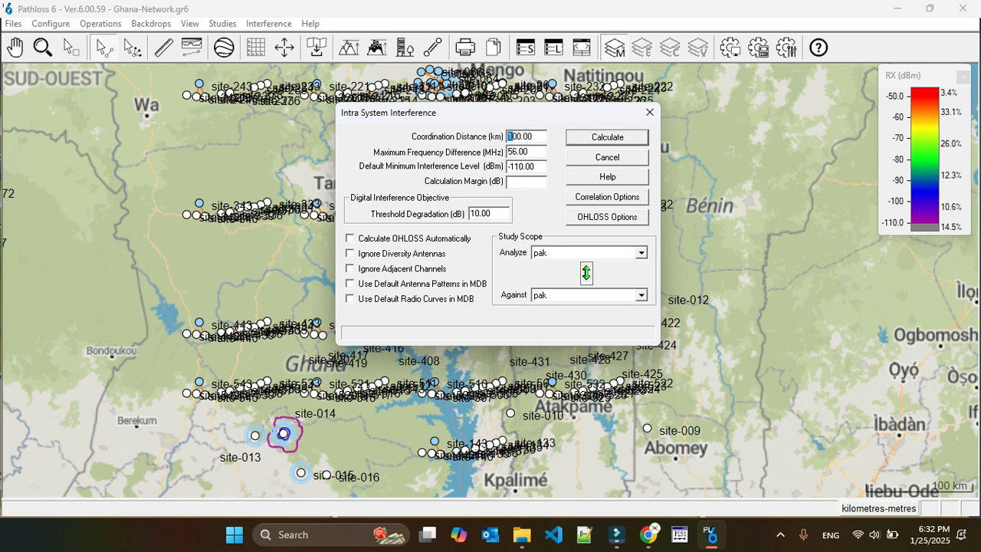
pyautogui.write('2')
pyautogui.click(520, 167)
pyautogui.write('2')
pyautogui.click(516, 182)
pyautogui.moveTo(542, 112)
pyautogui.mouseDown()
pyautogui.moveTo(615, 147)
pyautogui.moveTo(551, 103)
pyautogui.mouseUp()
# Step: Set the study scope to analyze Phase-3 against Phase-3 and calculate the interference
pyautogui.click(588, 247)
pyautogui.click(582, 304)
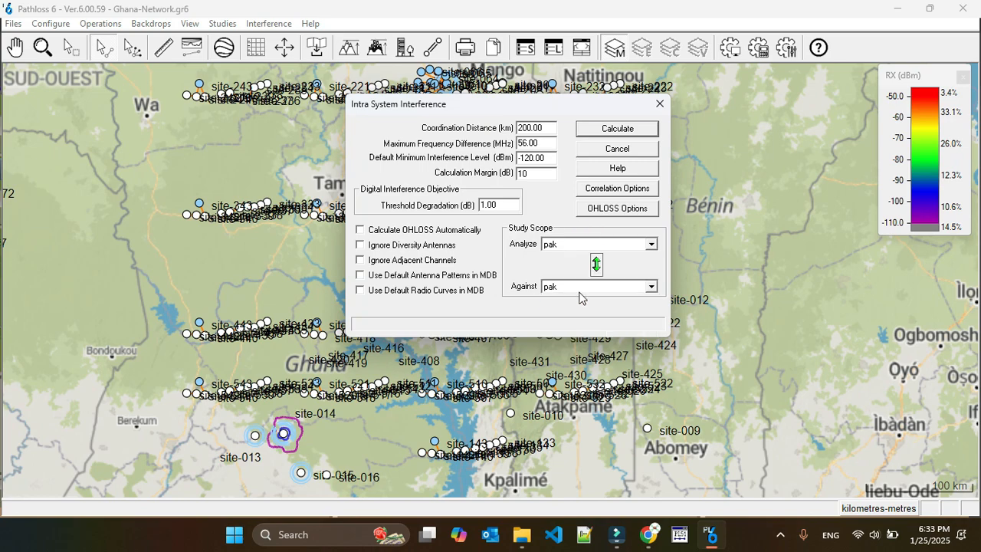
pyautogui.click(579, 294)
pyautogui.click(583, 335)
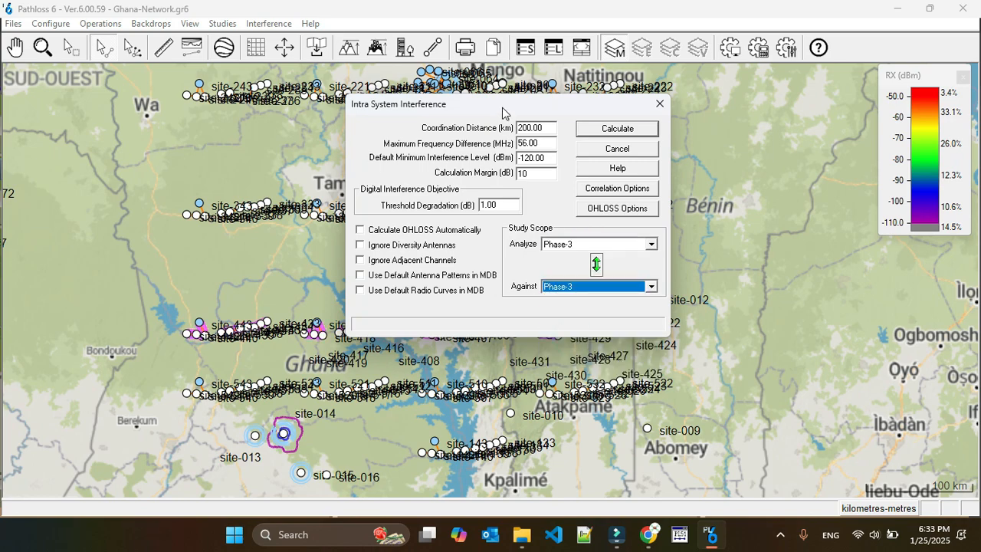
pyautogui.moveTo(502, 107); pyautogui.dragTo(430, 55)
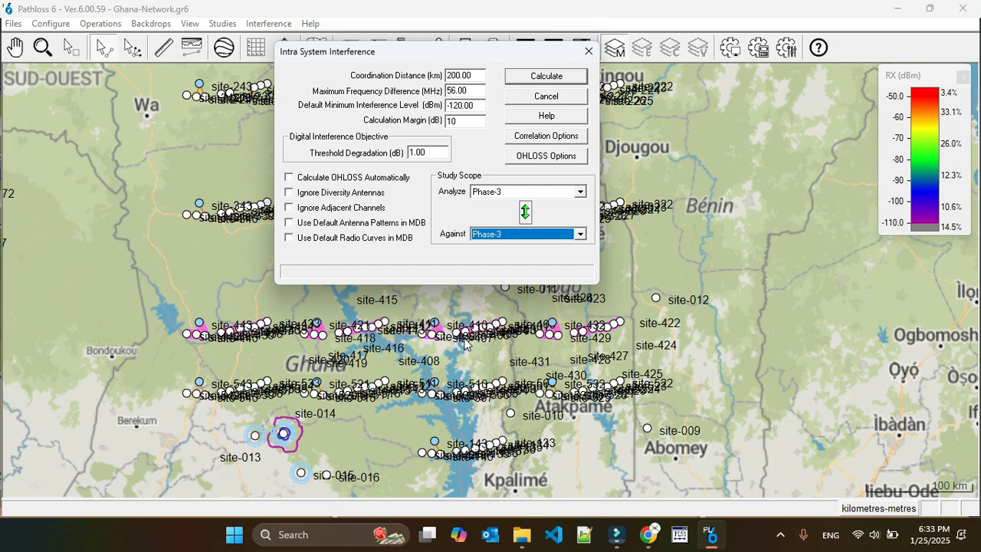
pyautogui.click(558, 80)
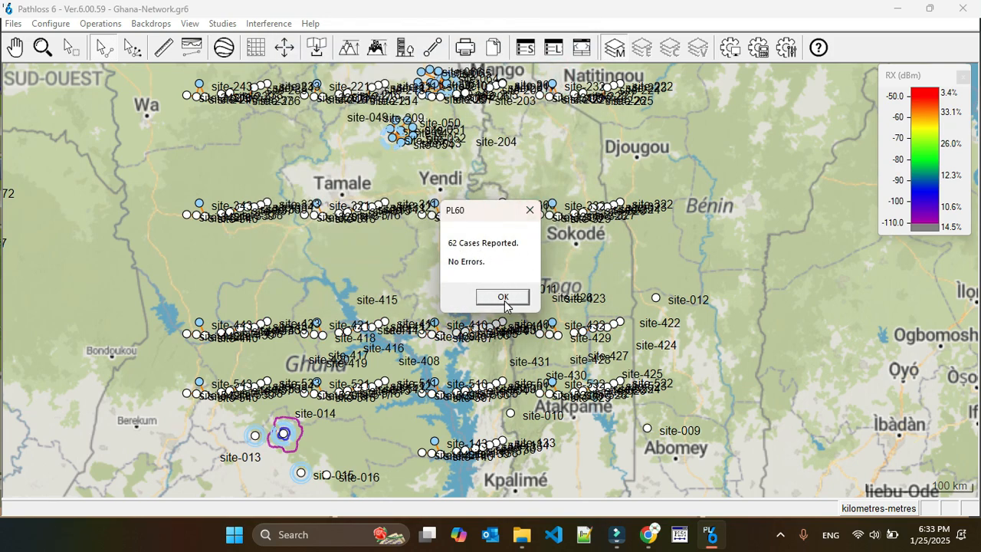
pyautogui.click(503, 297)
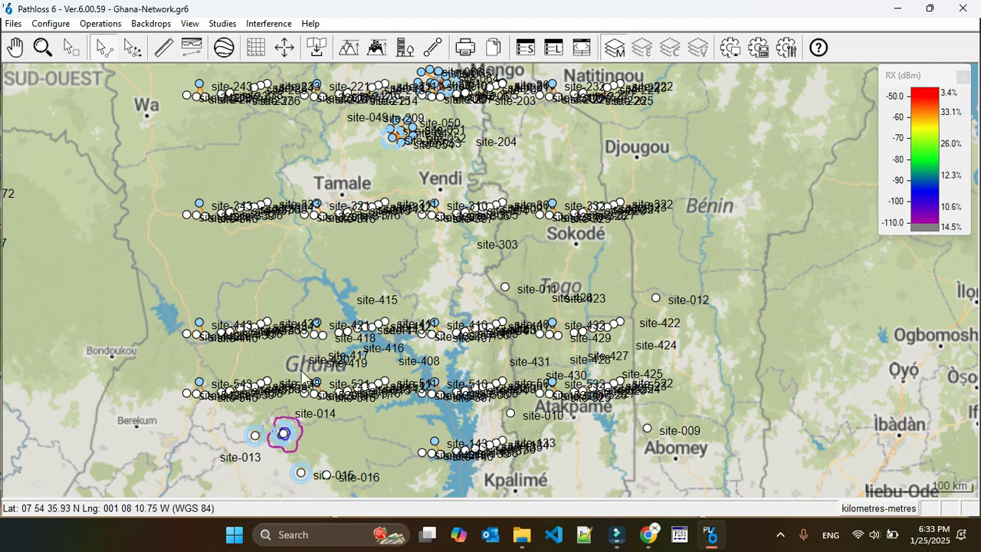
# Step: Generate the interference Hi-Lo violations report, read through its site and channel entries, and close it
pyautogui.click(274, 25)
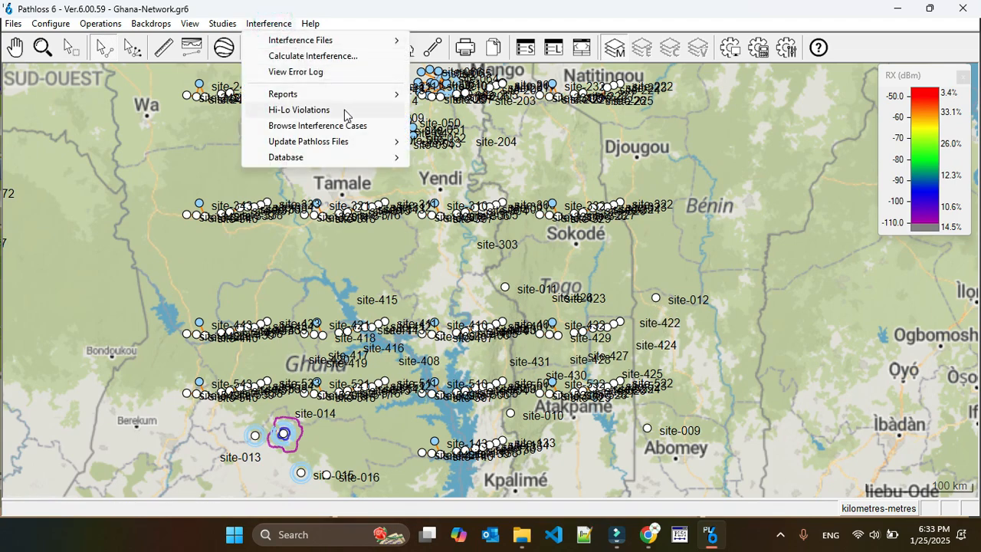
pyautogui.click(344, 112)
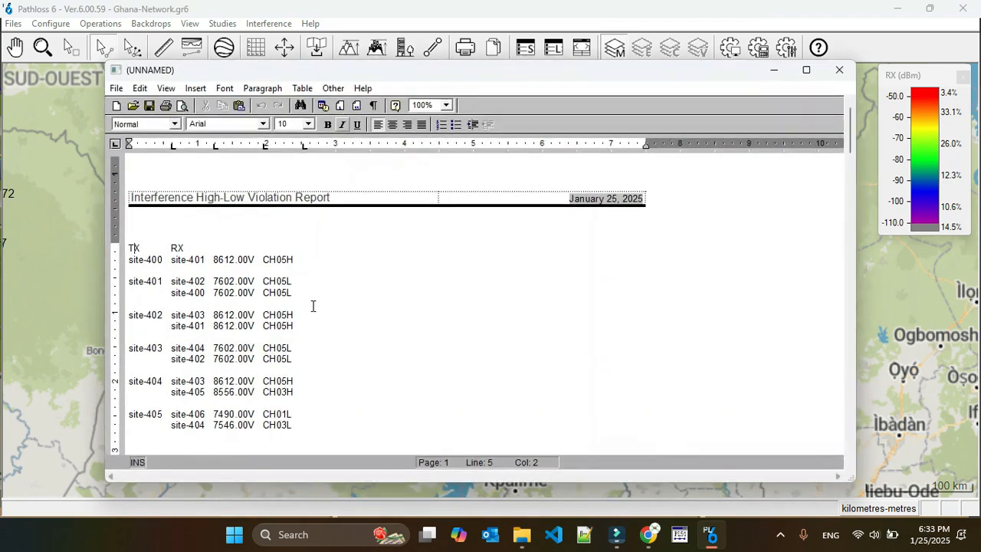
pyautogui.scroll(-20, 314, 322)
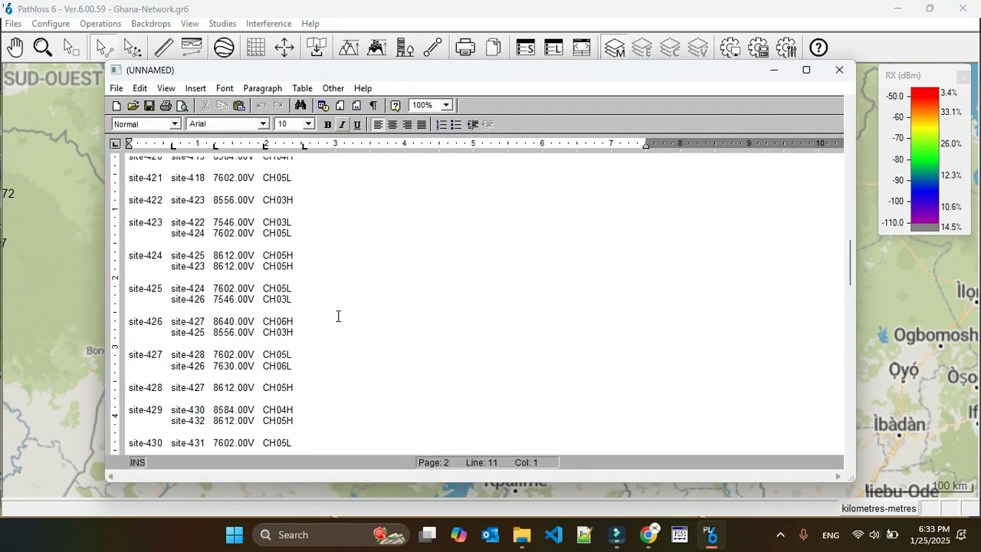
pyautogui.scroll(-20, 338, 316)
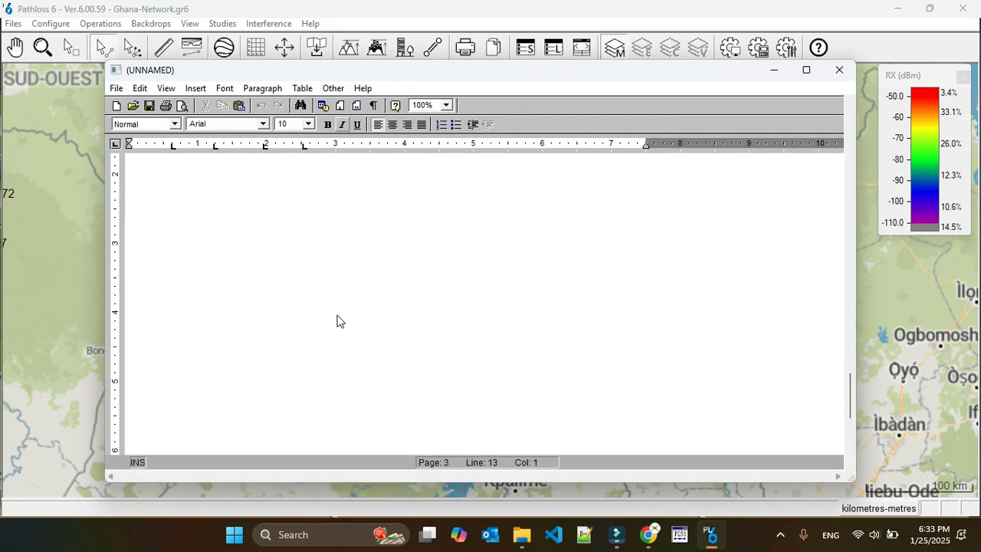
pyautogui.scroll(15, 338, 320)
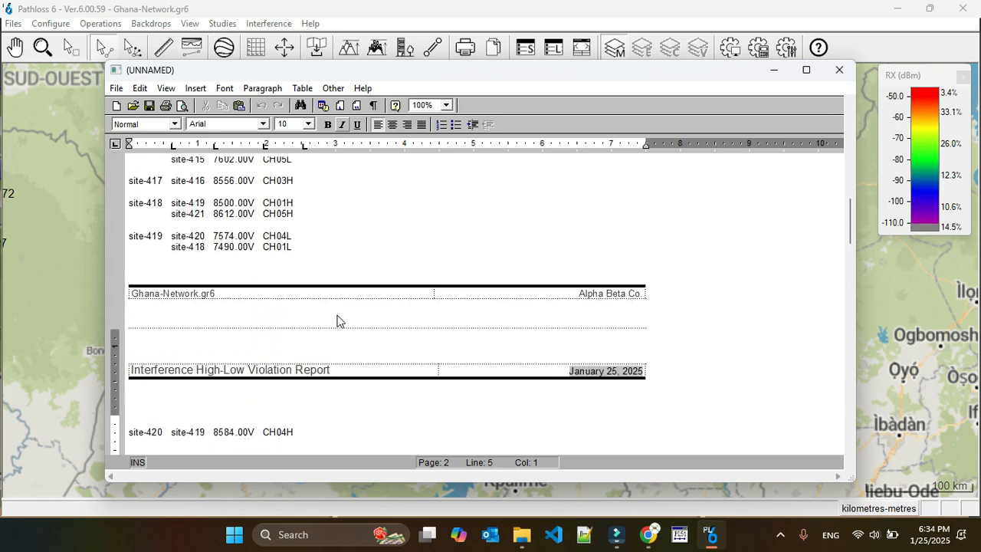
pyautogui.scroll(20, 337, 320)
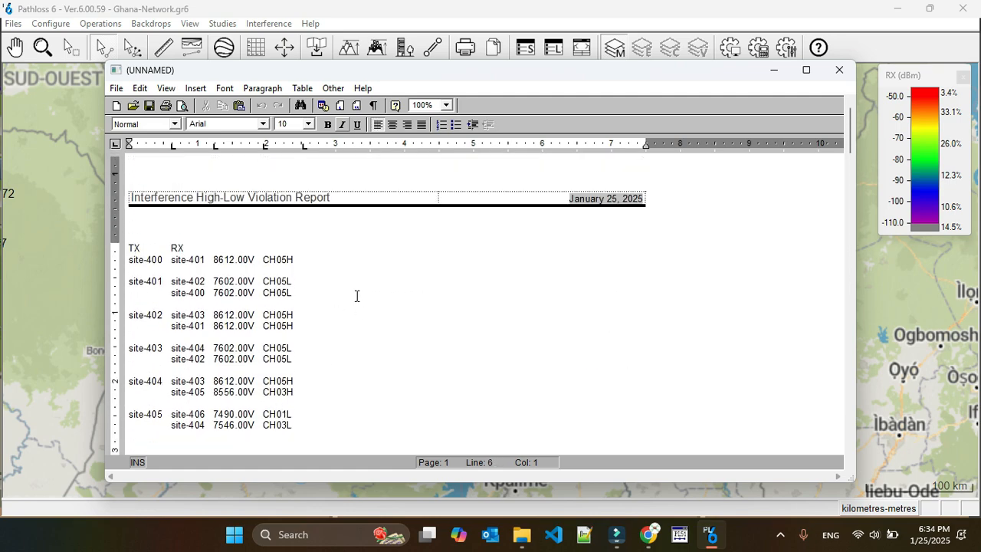
pyautogui.click(839, 75)
# Step: Generate the interference summary report, review its cases through to the last one, and close it
pyautogui.click(274, 24)
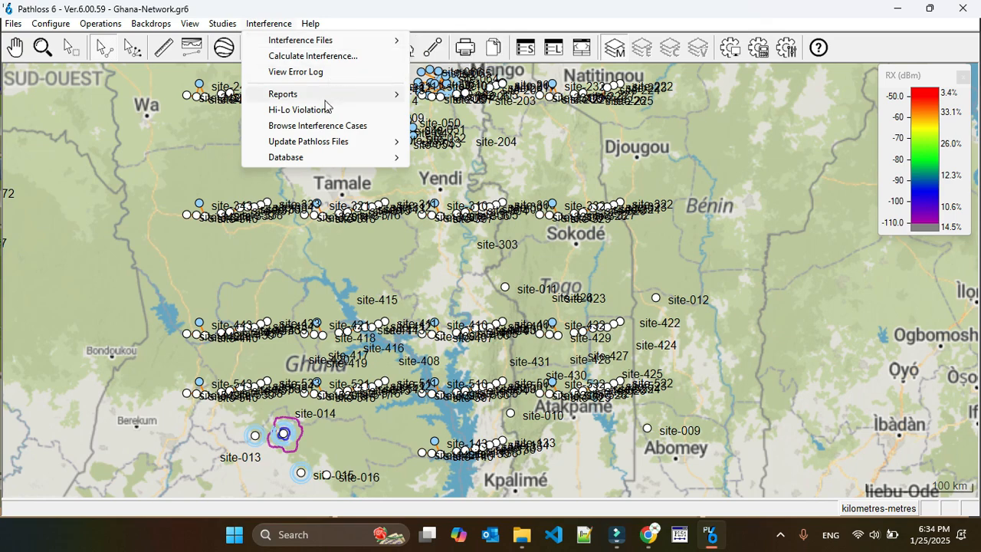
pyautogui.moveTo(319, 92)
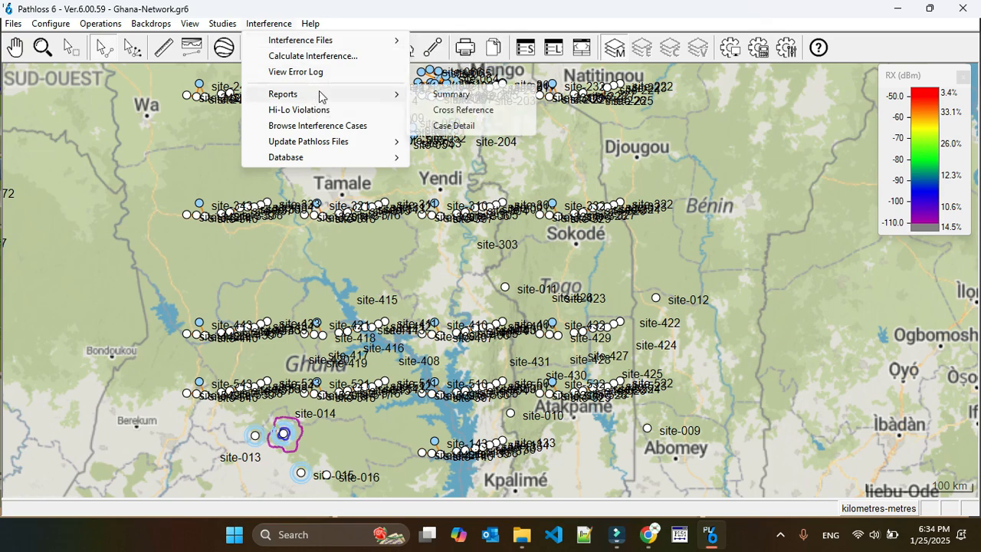
pyautogui.click(459, 100)
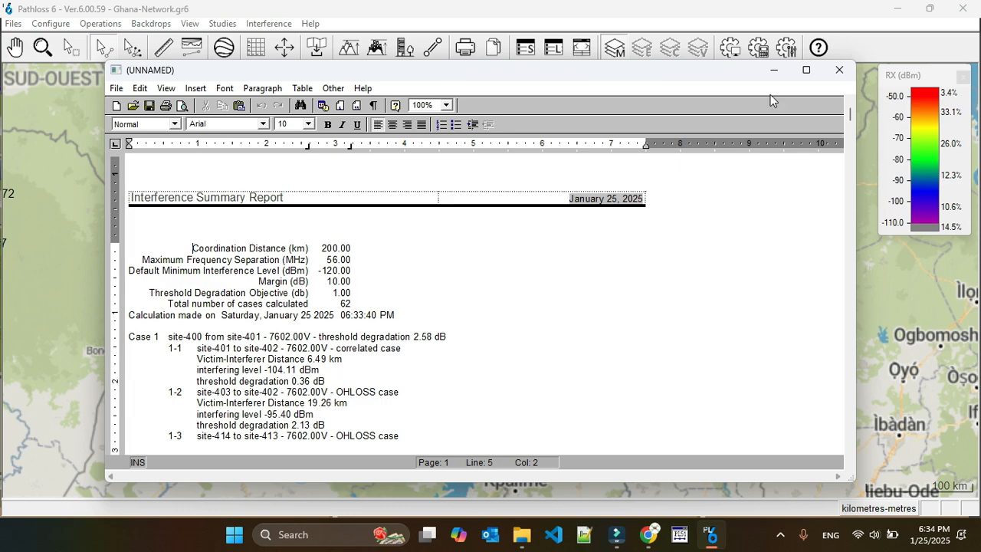
pyautogui.click(808, 71)
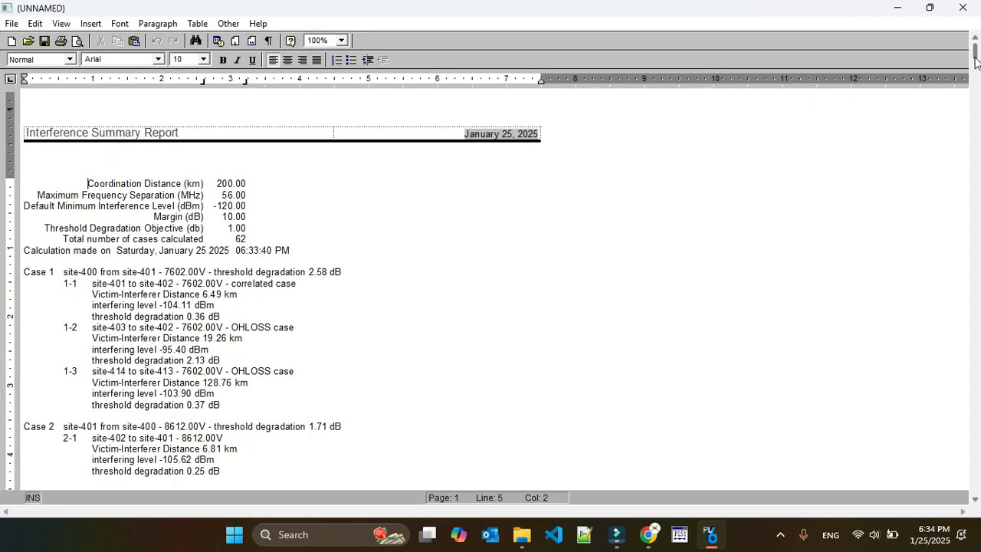
pyautogui.moveTo(977, 62); pyautogui.dragTo(978, 470)
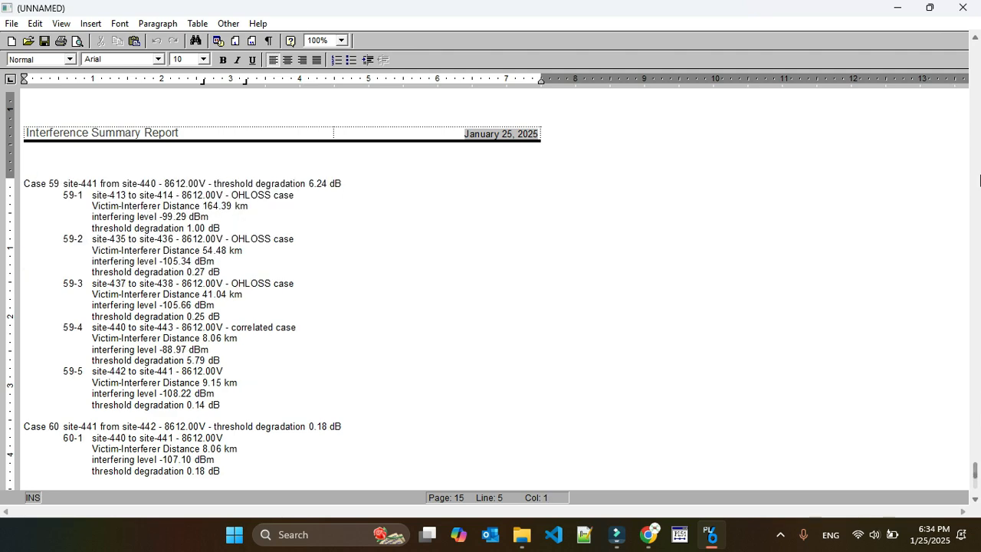
pyautogui.scroll(-8, 388, 435)
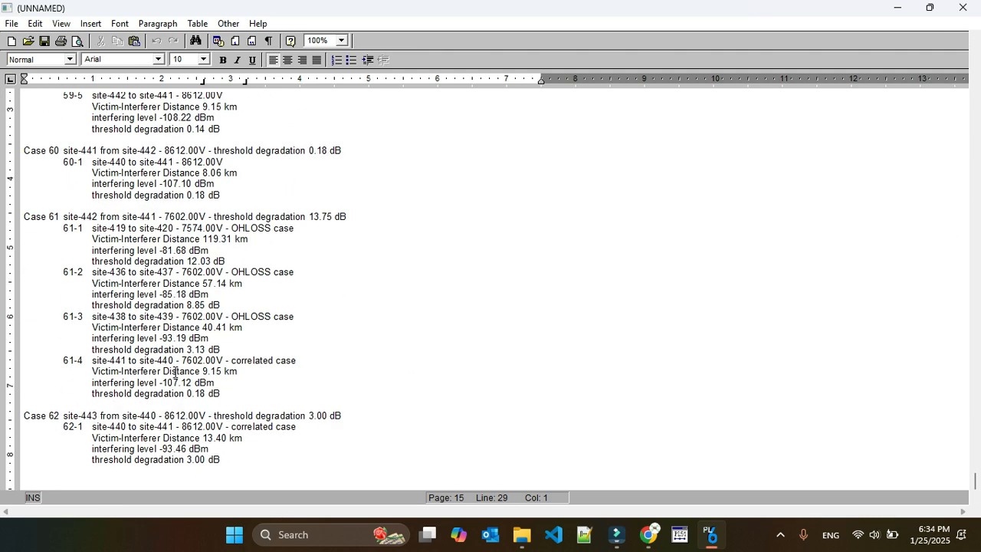
pyautogui.scroll(-3, 54, 383)
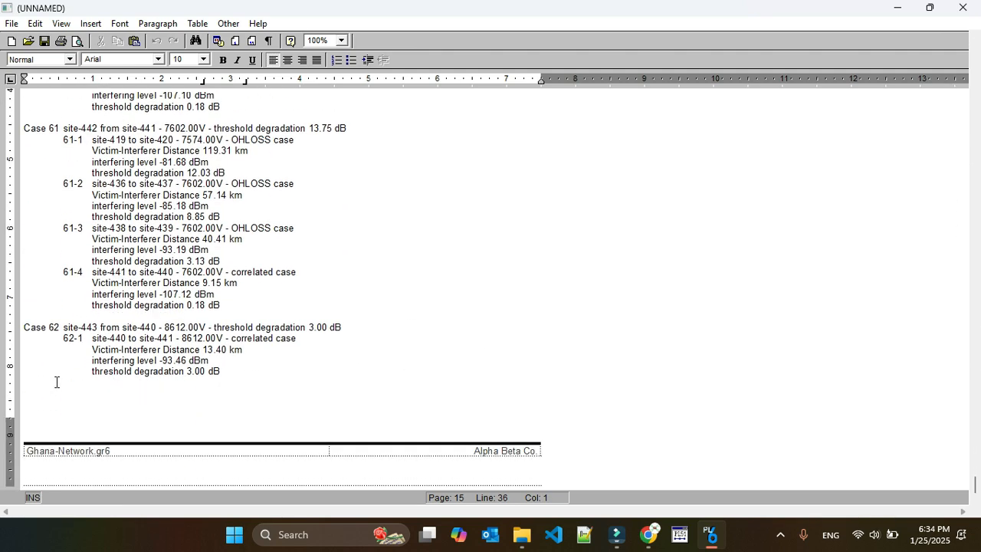
pyautogui.click(964, 9)
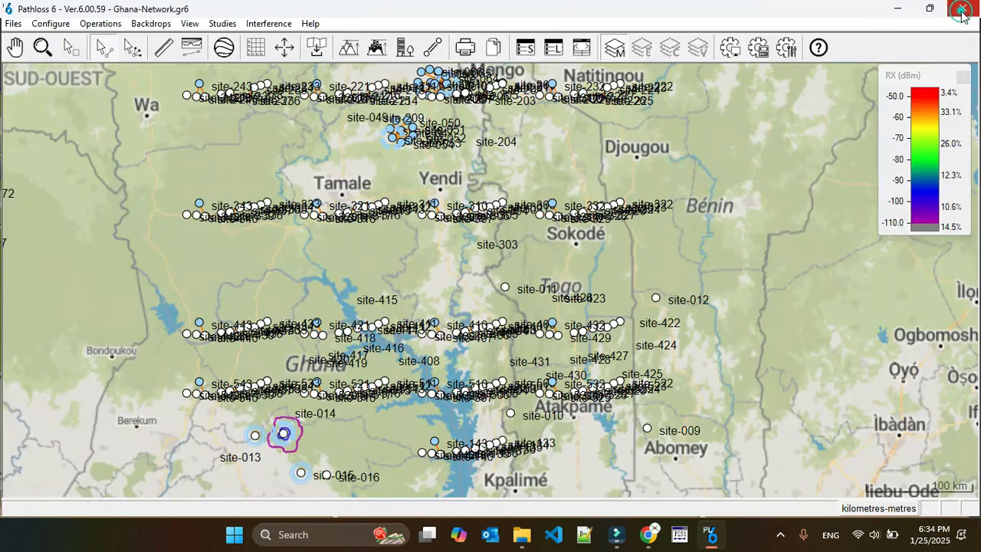
# Step: Generate the interference cross reference report, examine the case 1 entries 1-2 and 1-3, and close the report
pyautogui.click(285, 27)
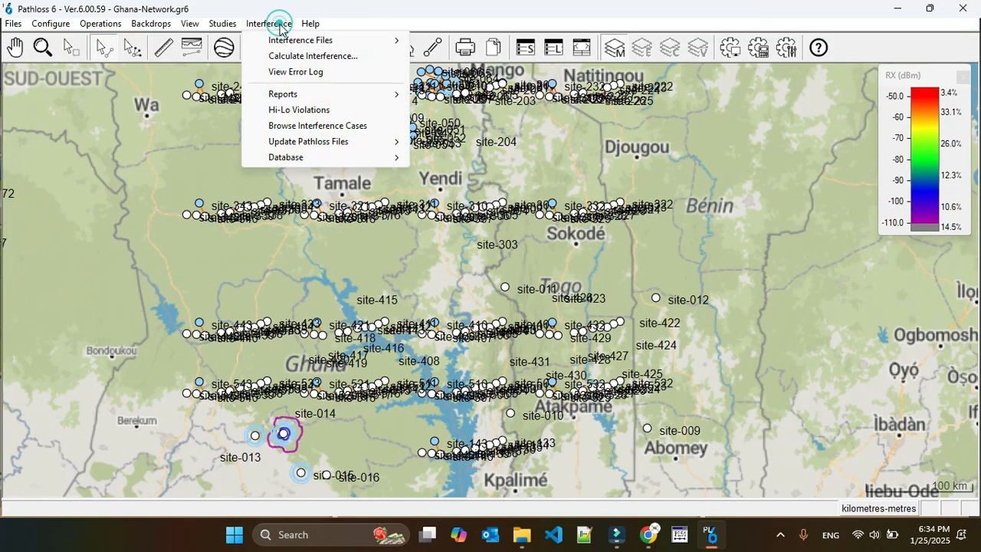
pyautogui.moveTo(325, 96)
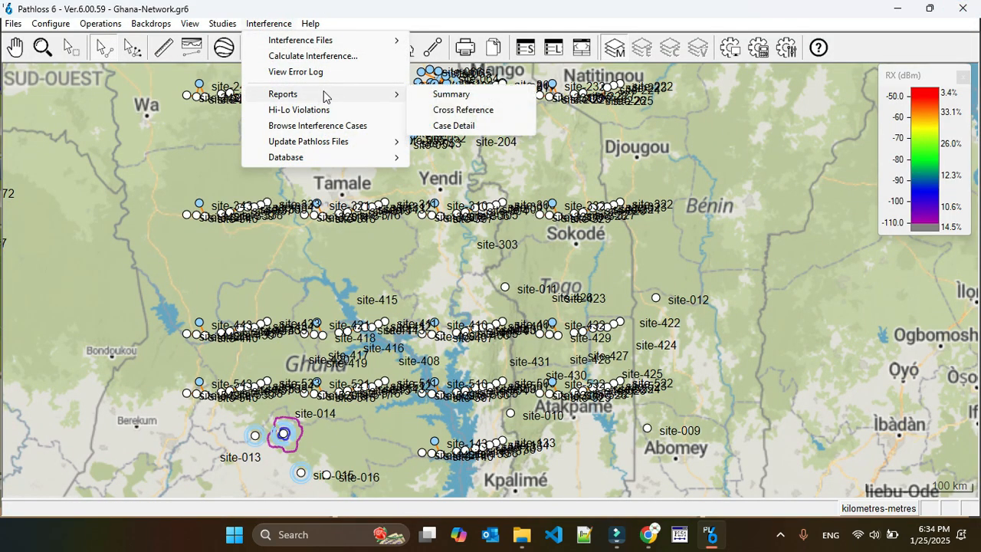
pyautogui.click(483, 109)
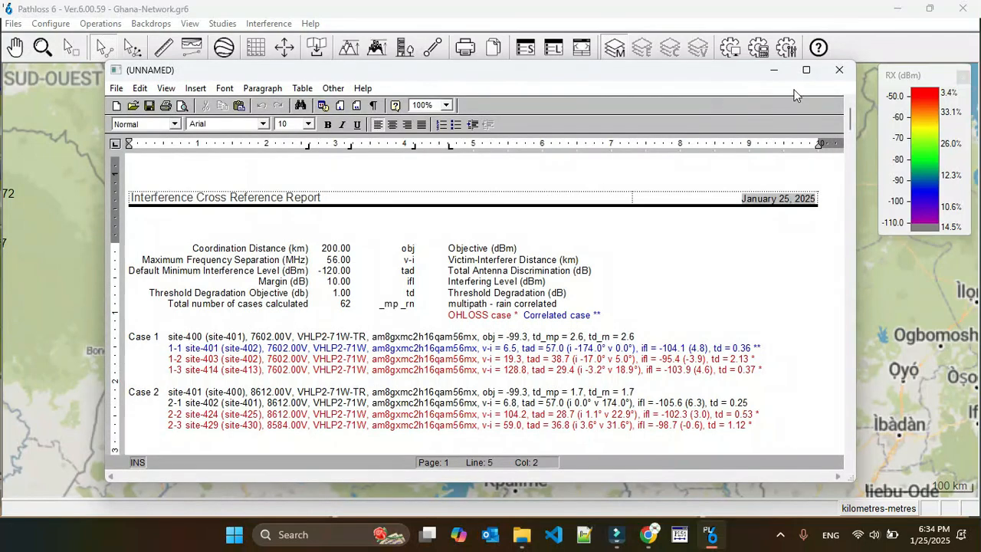
pyautogui.click(806, 70)
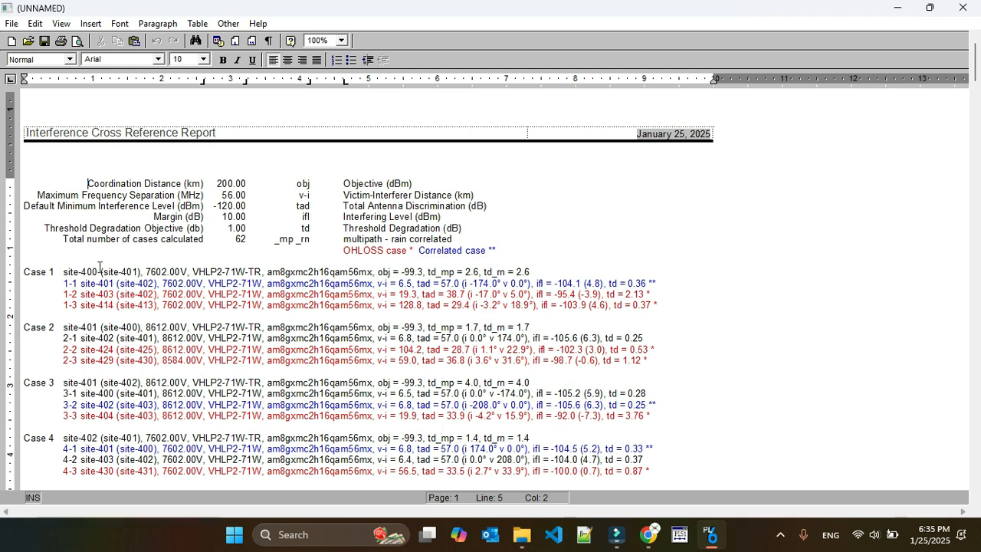
pyautogui.moveTo(65, 284); pyautogui.dragTo(25, 295)
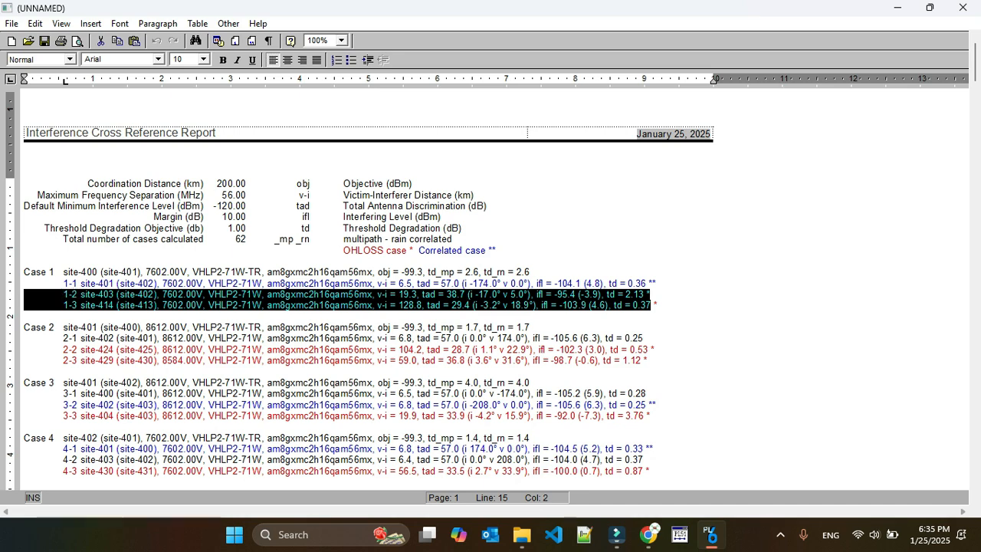
pyautogui.click(660, 304)
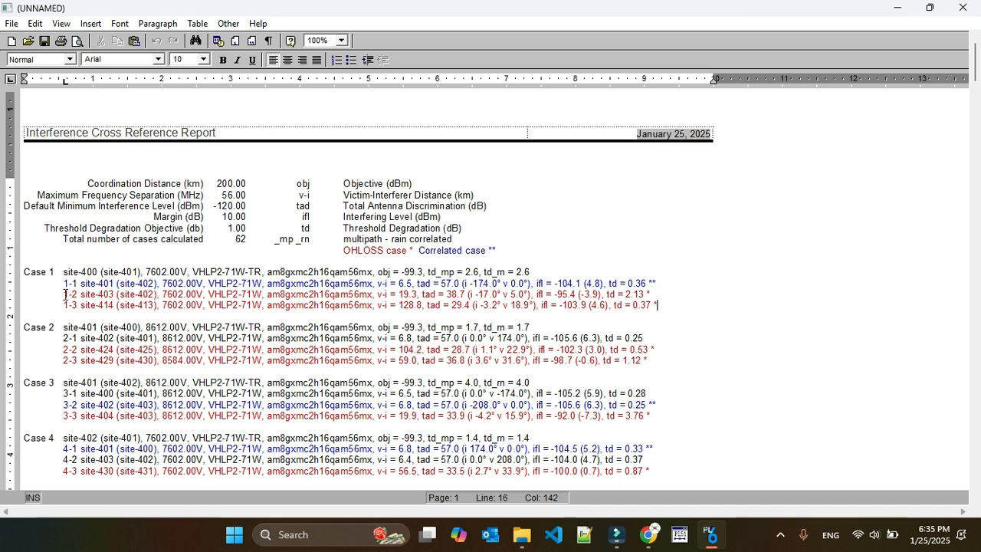
pyautogui.moveTo(65, 294); pyautogui.dragTo(651, 305)
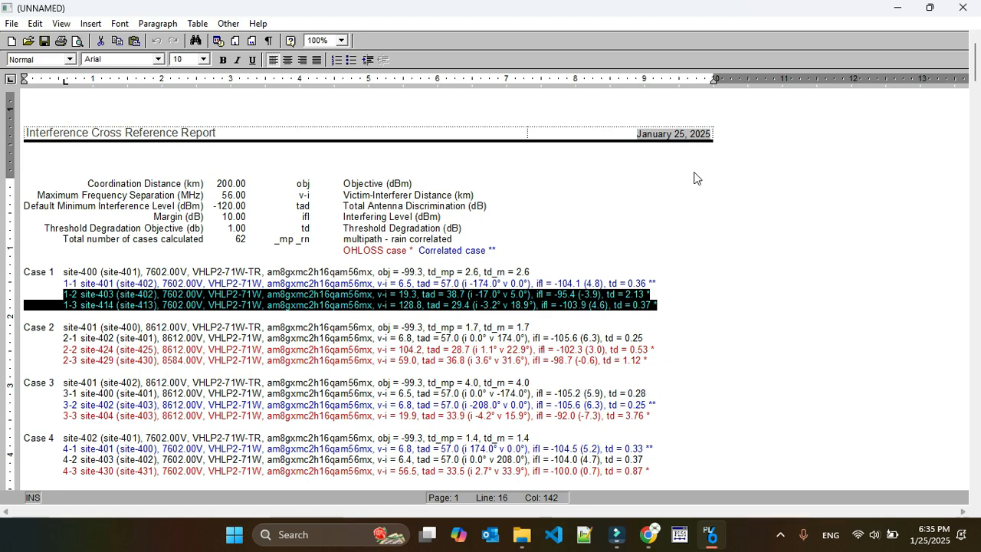
pyautogui.click(963, 7)
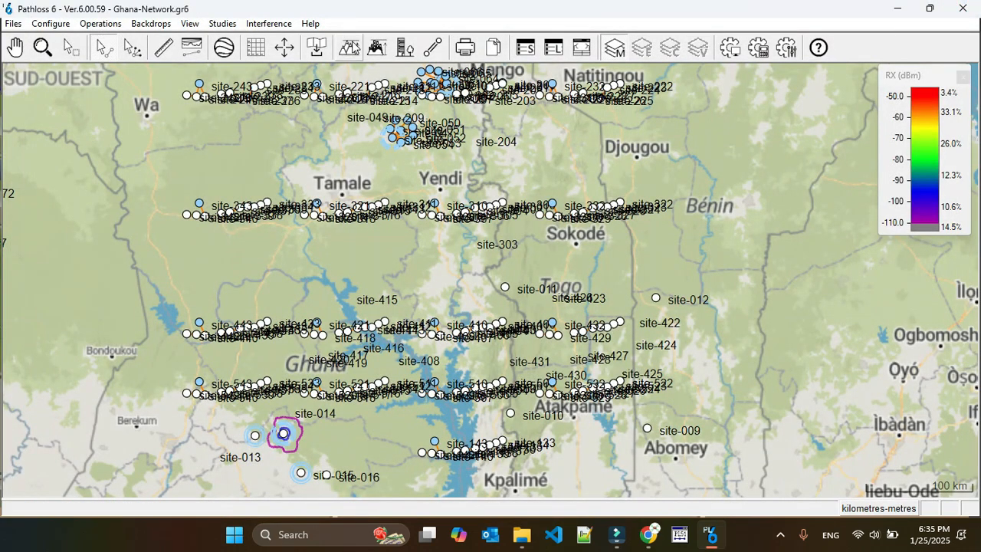
# Step: Generate the interference case detail report, step through the cases up to case 6, and close the report
pyautogui.click(274, 26)
pyautogui.moveTo(325, 95)
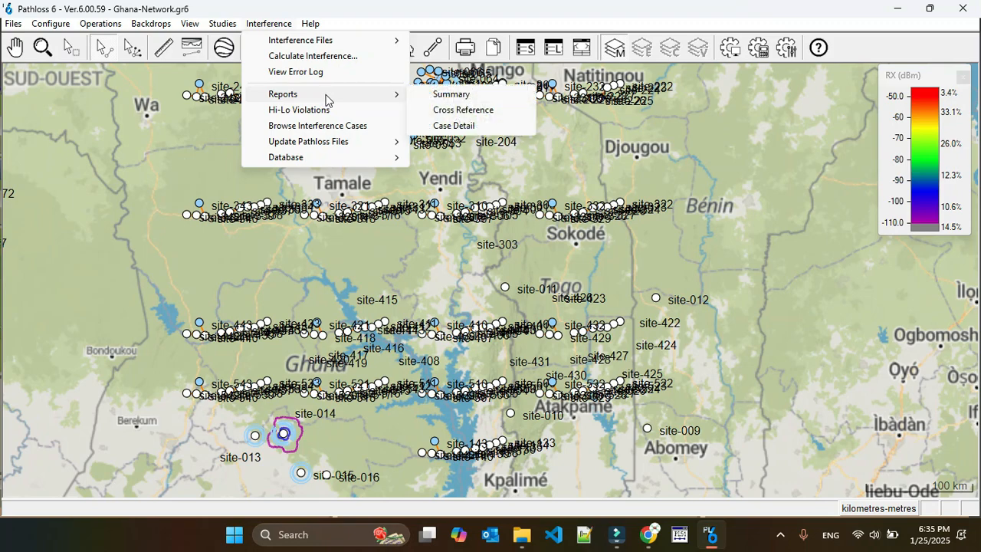
pyautogui.click(452, 125)
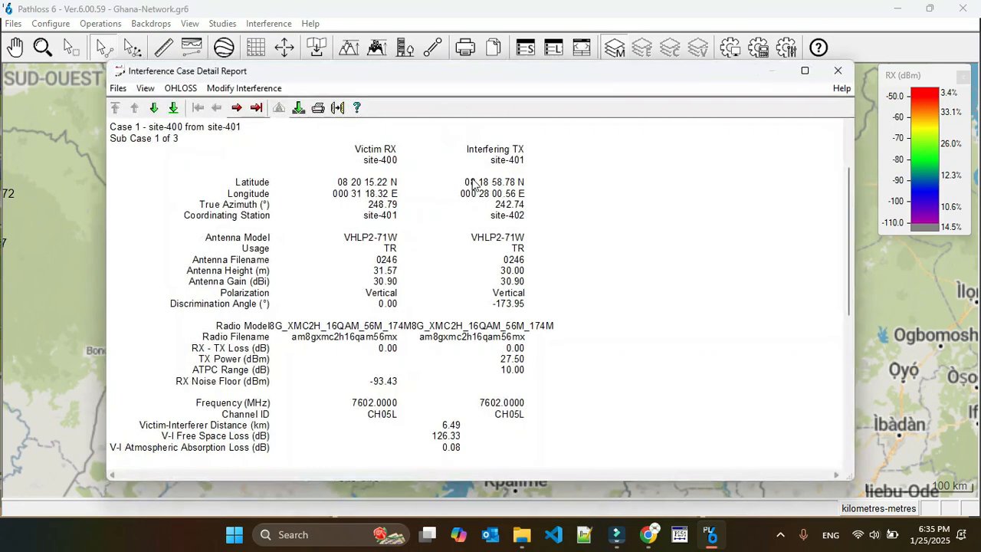
pyautogui.click(156, 107)
pyautogui.click(156, 108)
pyautogui.click(155, 107)
pyautogui.click(156, 107)
pyautogui.click(157, 107)
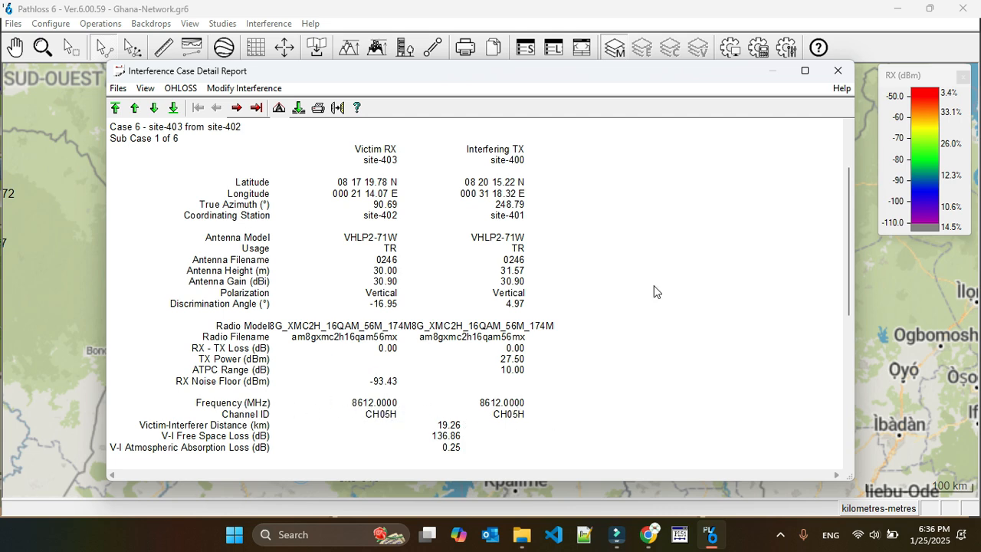
pyautogui.click(838, 70)
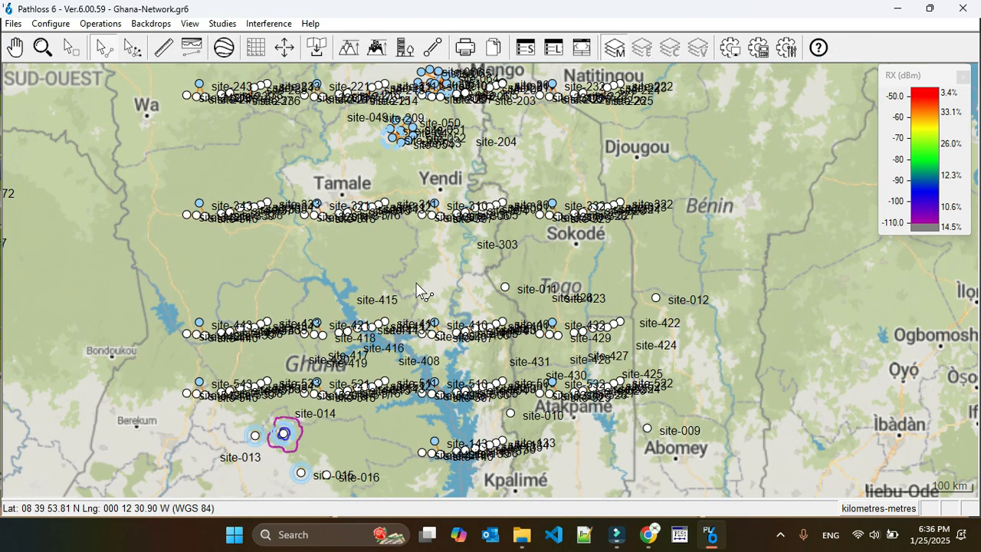
# Step: Browse the interference cases and examine the path of case 1 around site-400 and site-401 on the map
pyautogui.click(269, 24)
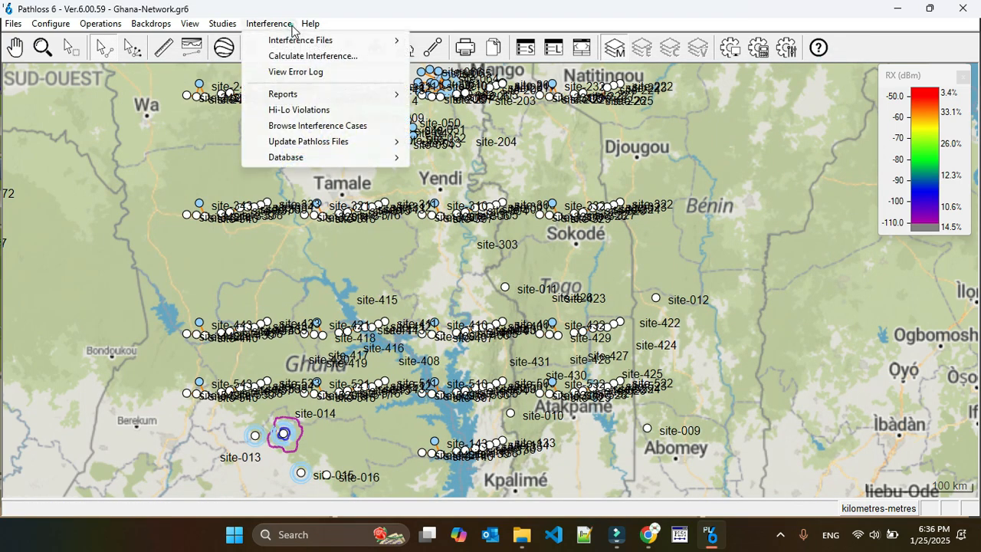
pyautogui.moveTo(368, 95)
pyautogui.click(338, 128)
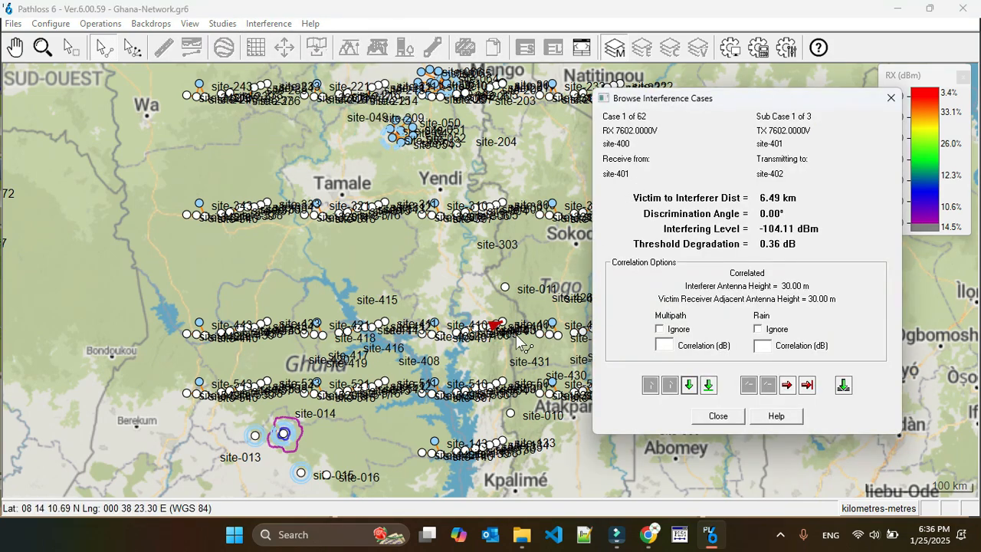
pyautogui.scroll(3, 524, 344)
pyautogui.scroll(3, 492, 286)
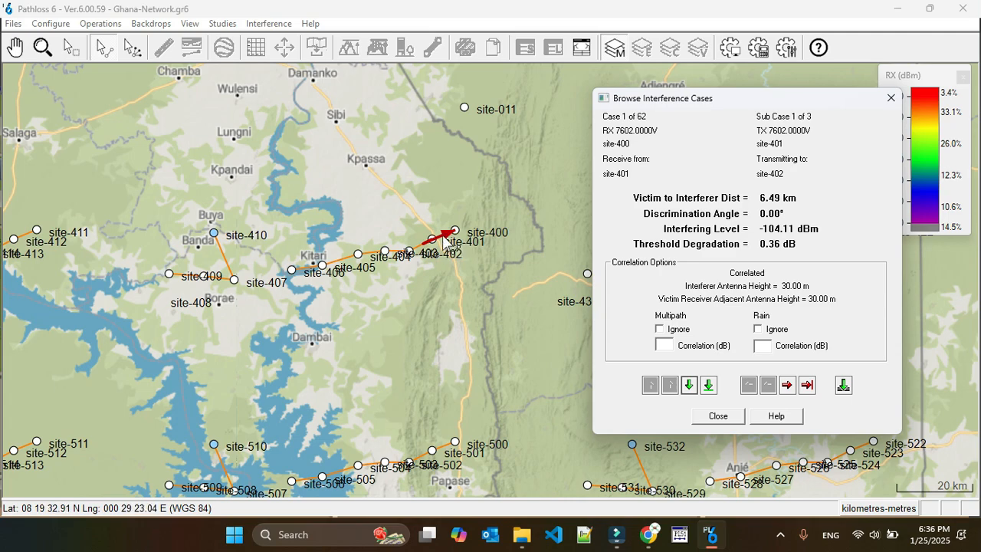
pyautogui.scroll(-1, 493, 289)
pyautogui.scroll(-1, 492, 289)
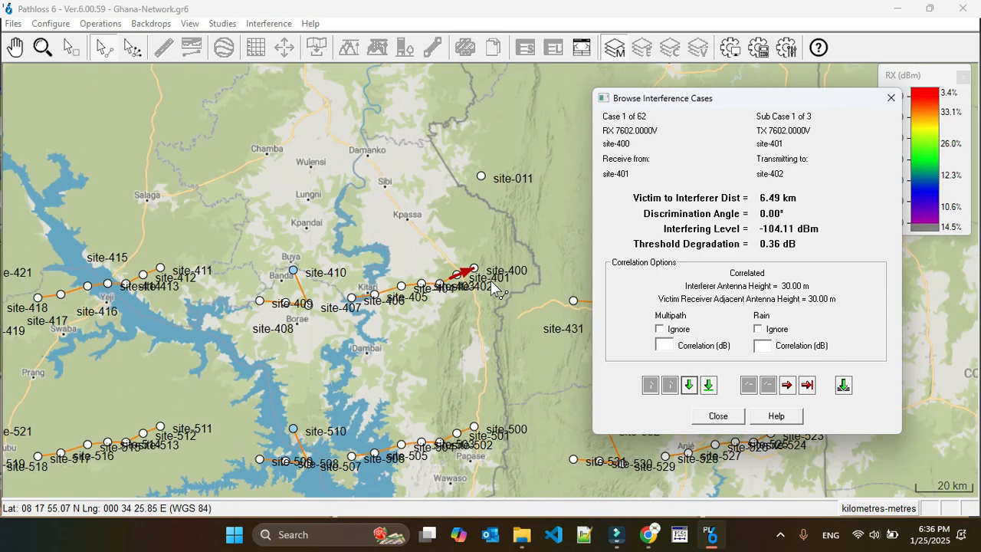
pyautogui.scroll(-1, 492, 289)
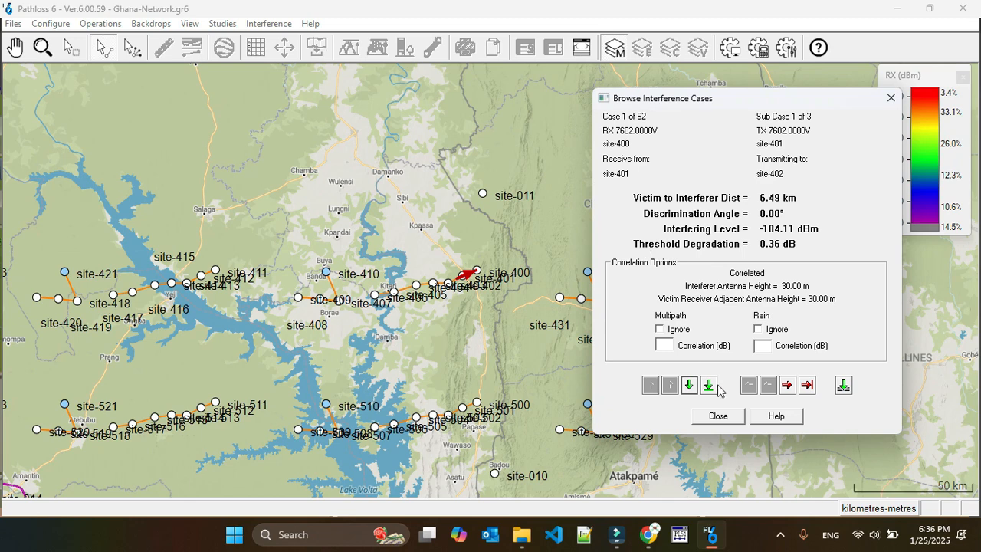
# Step: Step through the interference cases up to case 19, checking each victim, interferer and path on the map
pyautogui.click(690, 387)
pyautogui.click(690, 387)
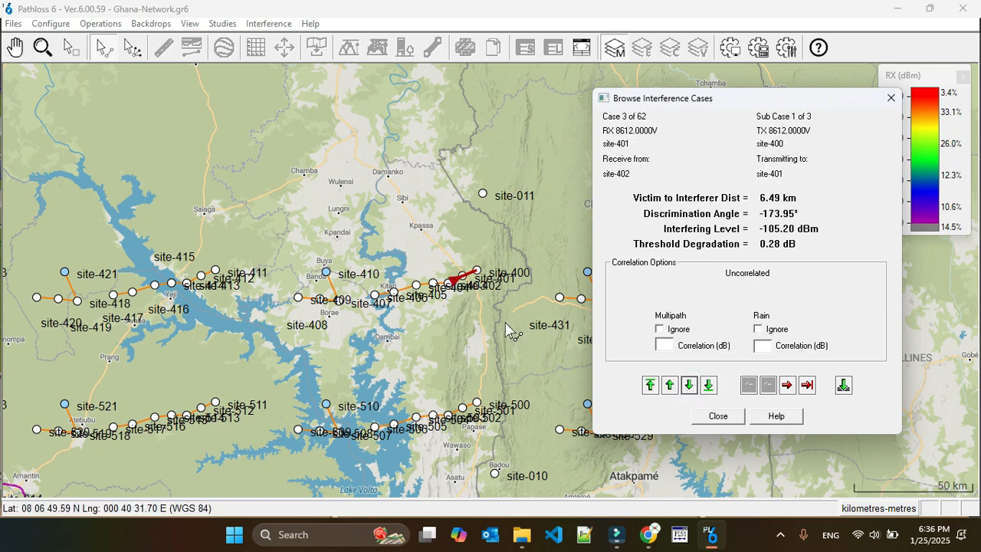
pyautogui.click(689, 386)
pyautogui.click(689, 386)
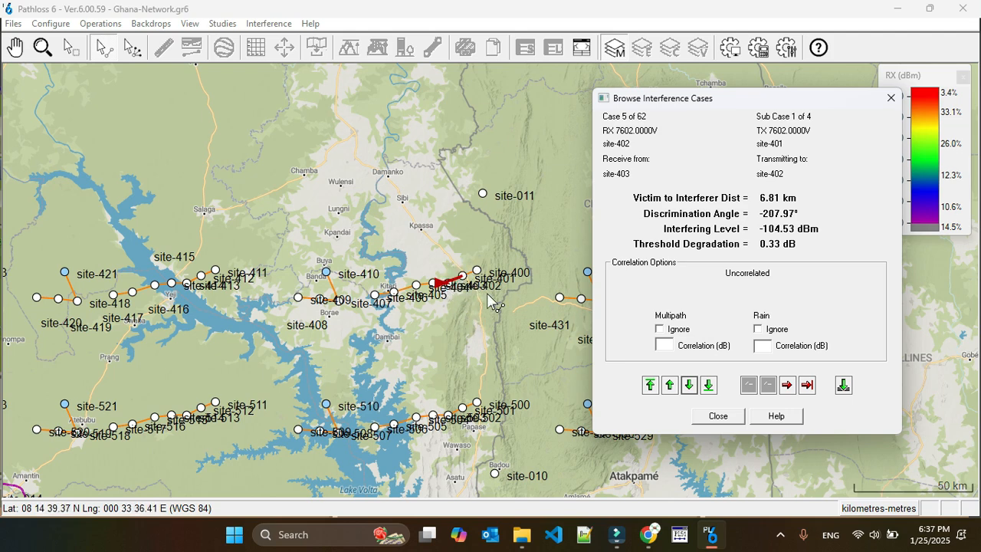
pyautogui.click(688, 386)
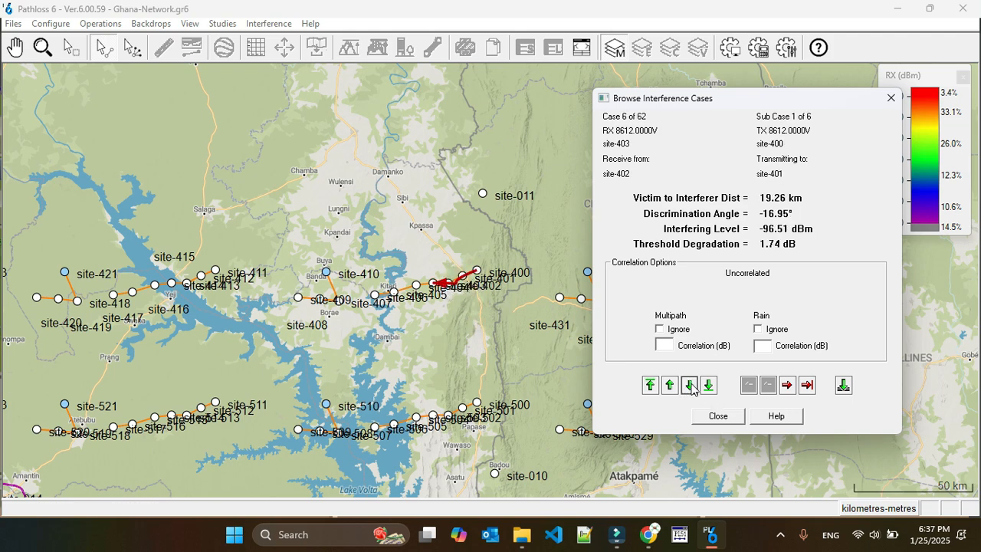
pyautogui.click(690, 387)
pyautogui.click(690, 386)
pyautogui.click(690, 387)
pyautogui.click(690, 387)
pyautogui.click(690, 386)
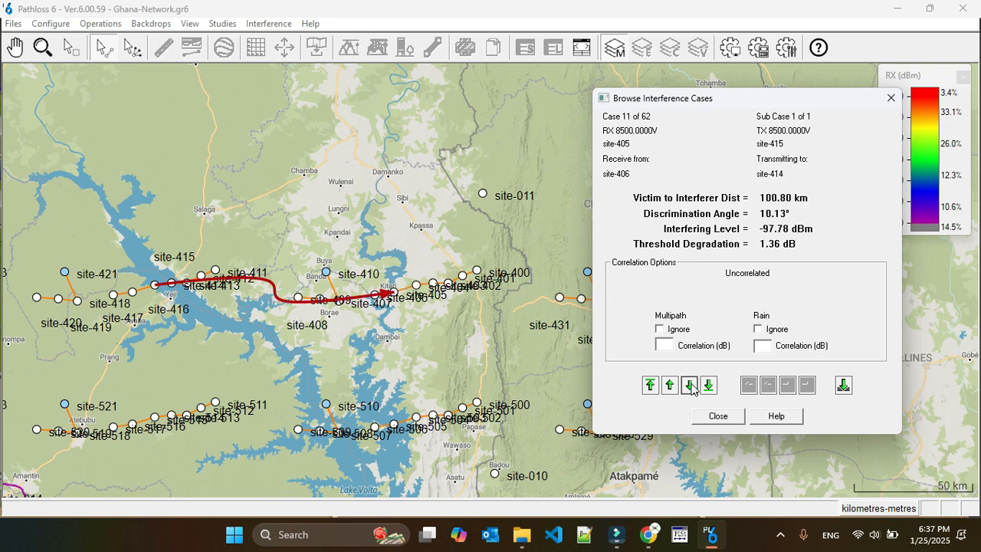
pyautogui.click(690, 387)
pyautogui.click(690, 387)
pyautogui.click(690, 387)
pyautogui.click(690, 386)
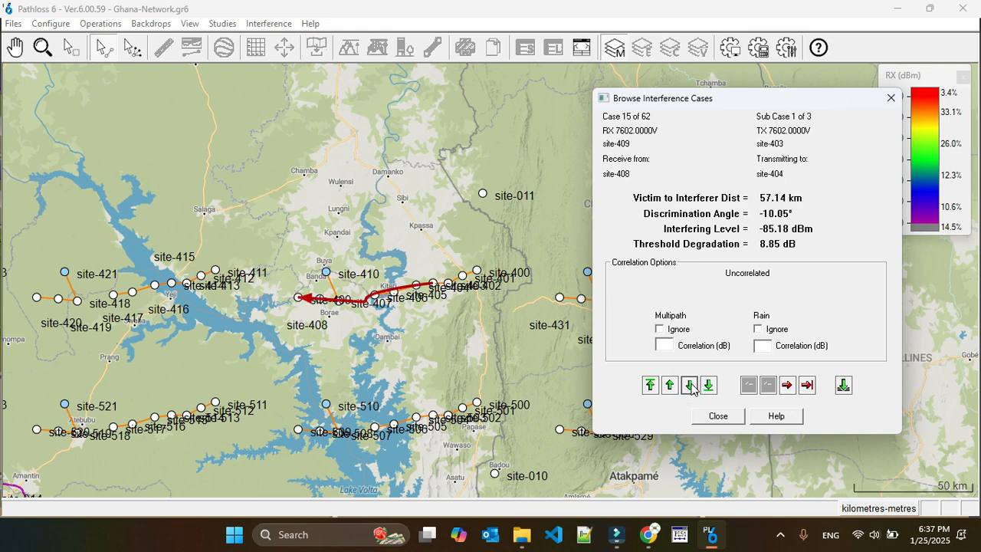
pyautogui.click(690, 386)
pyautogui.click(690, 387)
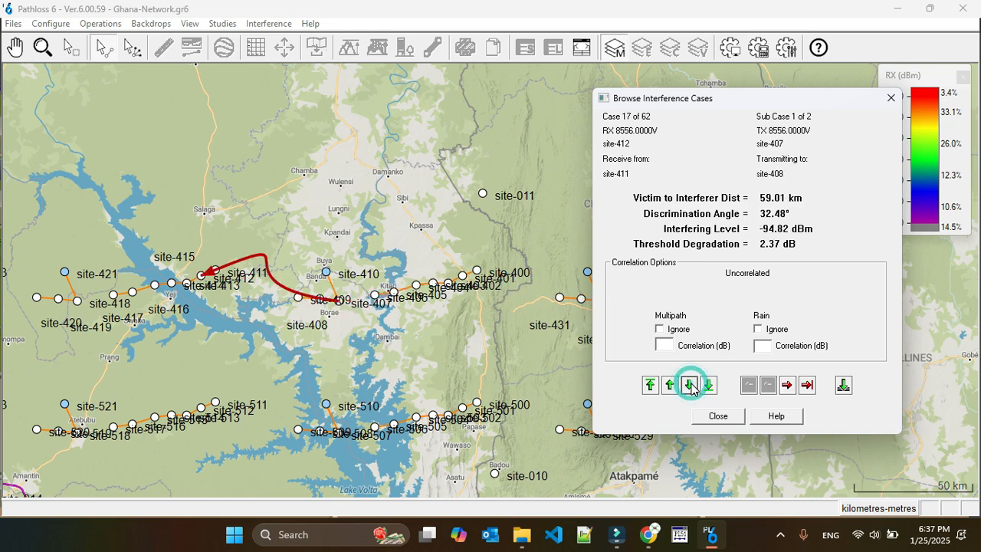
pyautogui.click(690, 387)
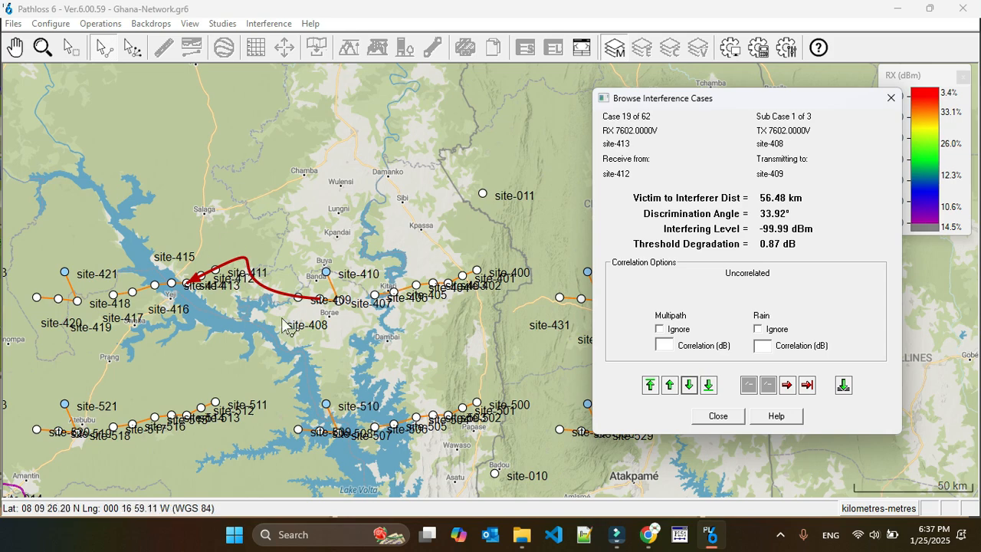
# Step: Return to the first interference case and inspect its path between site-402, site-401 and site-400 up close
pyautogui.moveTo(724, 108)
pyautogui.mouseDown()
pyautogui.moveTo(816, 122)
pyautogui.moveTo(478, 113)
pyautogui.moveTo(728, 113)
pyautogui.mouseUp()
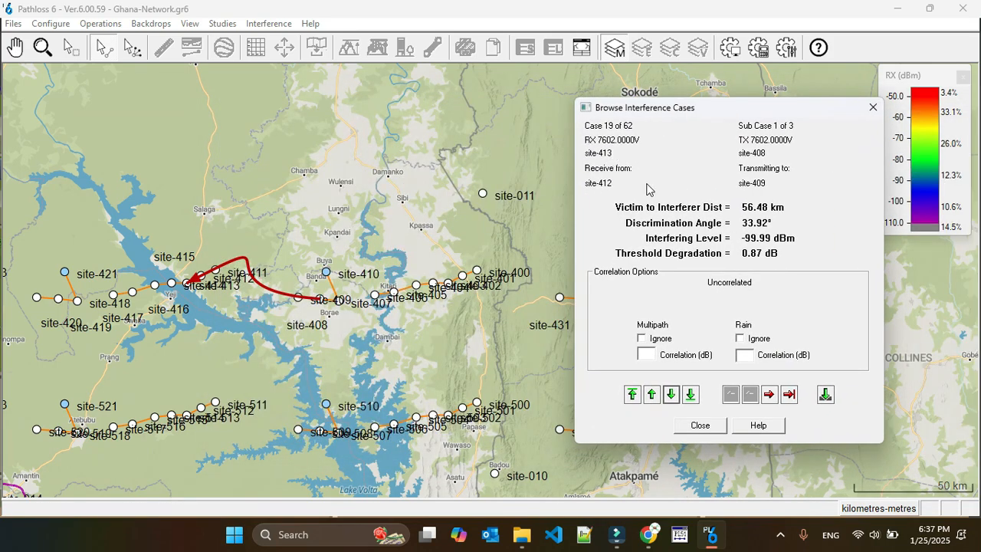
pyautogui.click(632, 394)
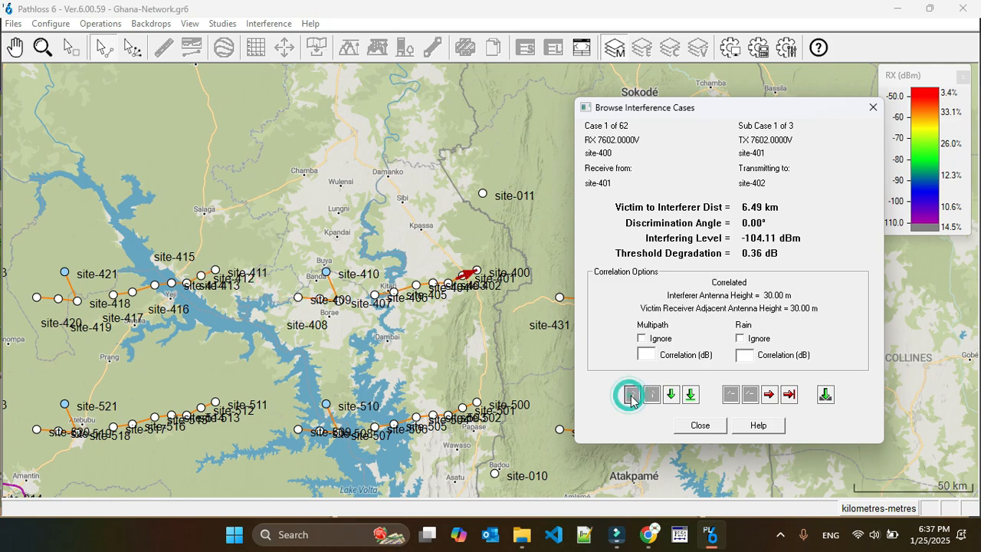
pyautogui.scroll(4, 468, 295)
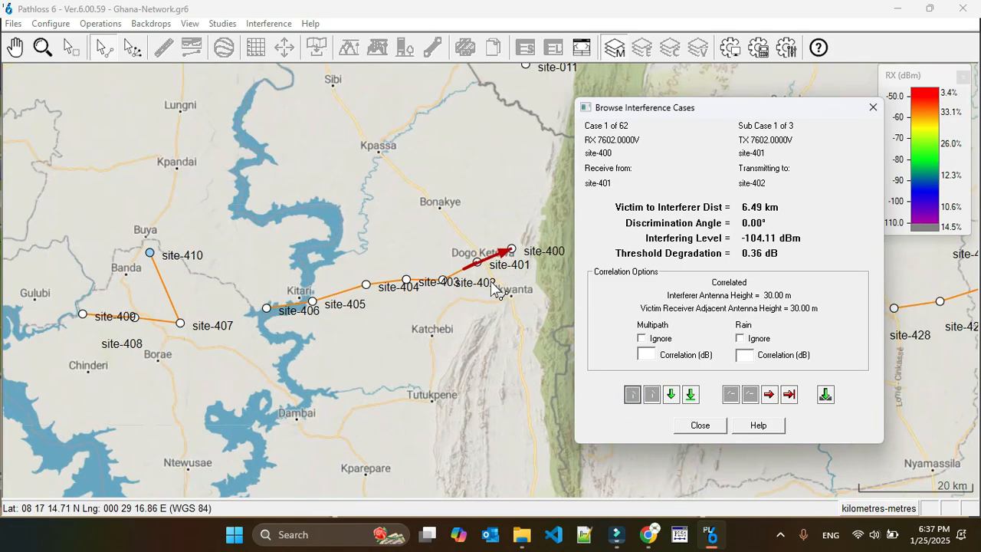
pyautogui.moveTo(537, 264); pyautogui.dragTo(450, 274)
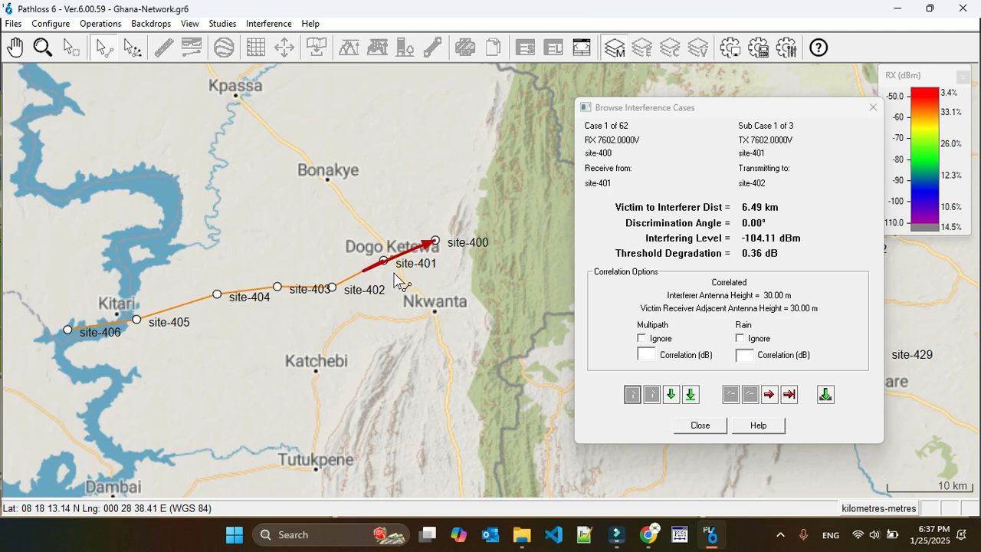
# Step: Step through interference cases 2 to 6 along the site-400 to site-403 chain, and close the case browser
pyautogui.click(671, 394)
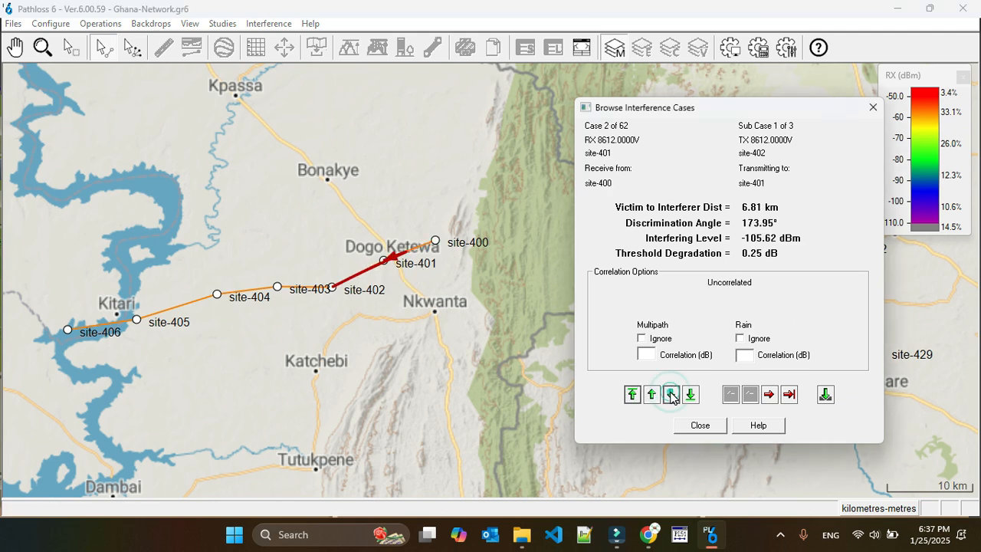
pyautogui.click(672, 394)
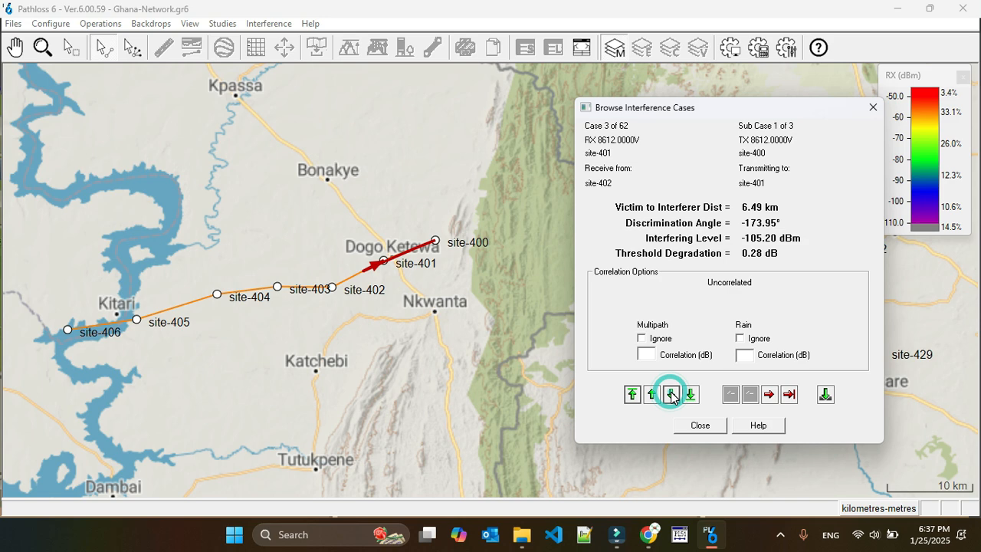
pyautogui.click(671, 394)
pyautogui.click(672, 394)
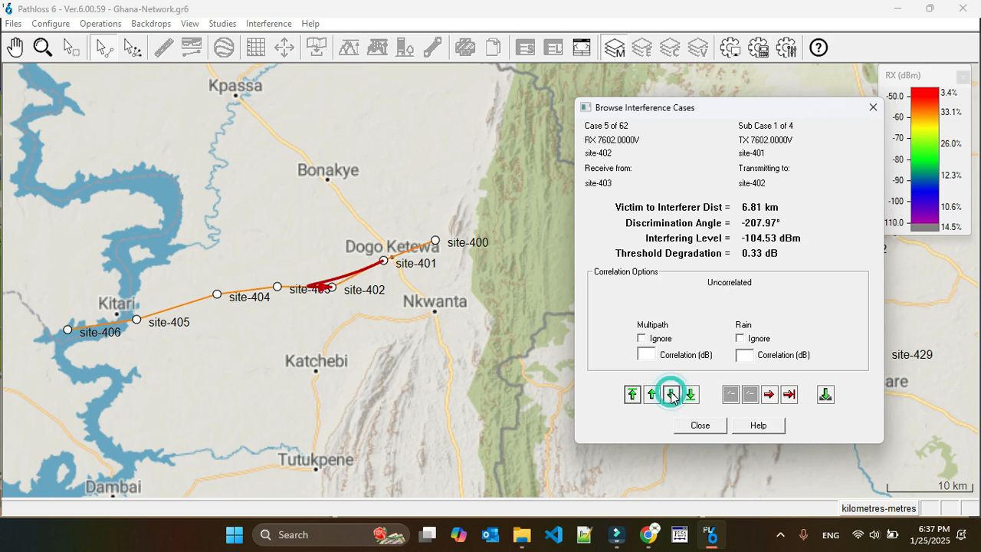
pyautogui.click(672, 394)
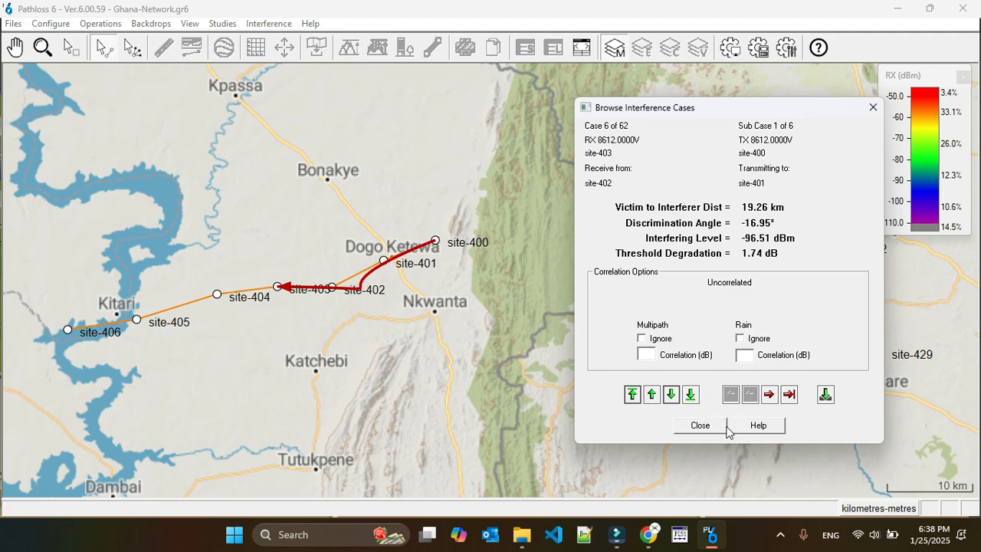
pyautogui.click(698, 426)
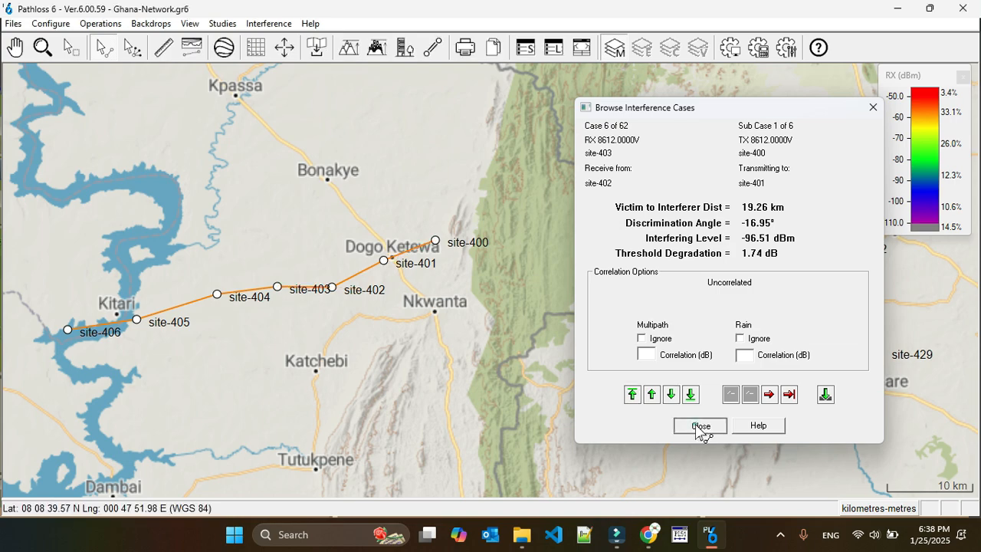
# Step: Replace the channels of the site-402 to site-401 link with the CH01H/CH01L pair, using the high channel at site-402
pyautogui.rightClick(365, 271)
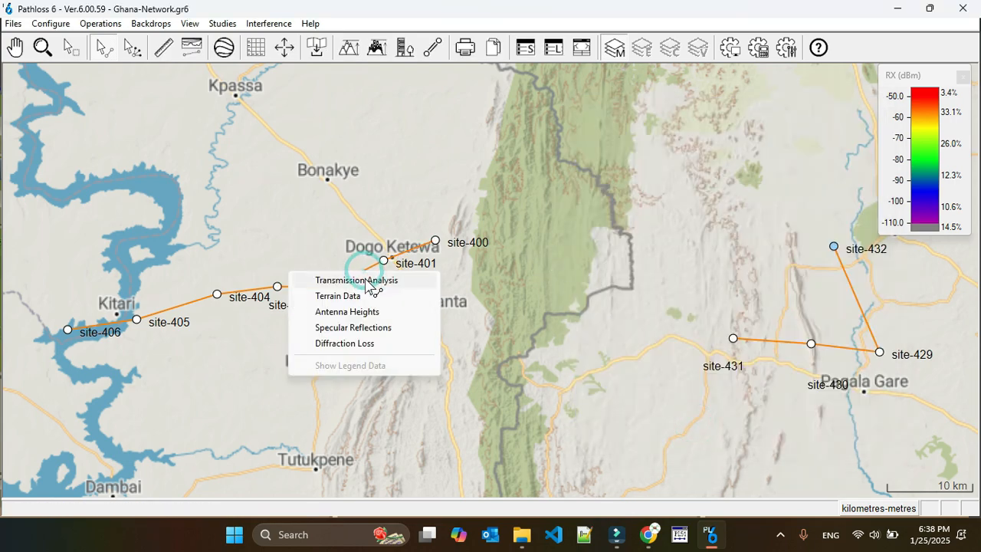
pyautogui.click(371, 281)
pyautogui.click(147, 252)
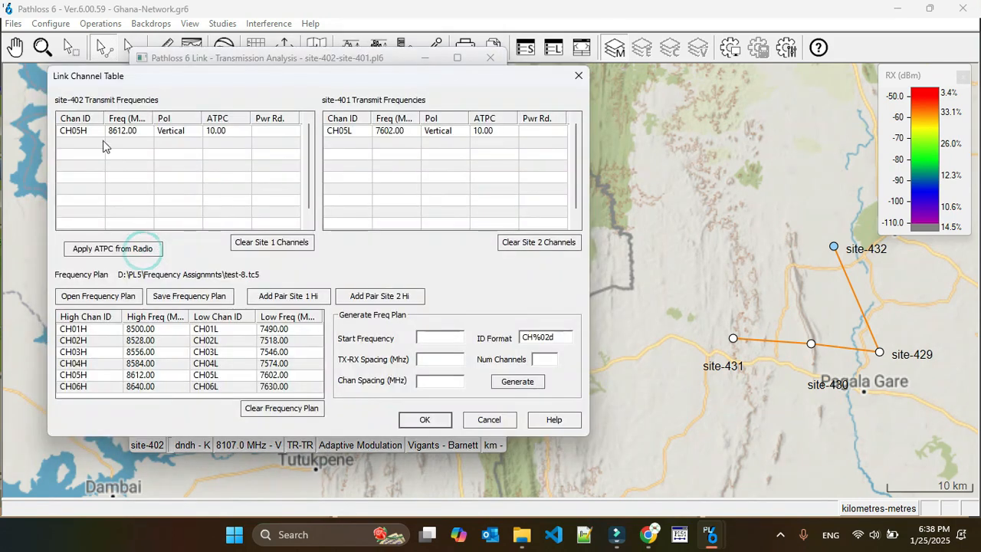
pyautogui.click(73, 131)
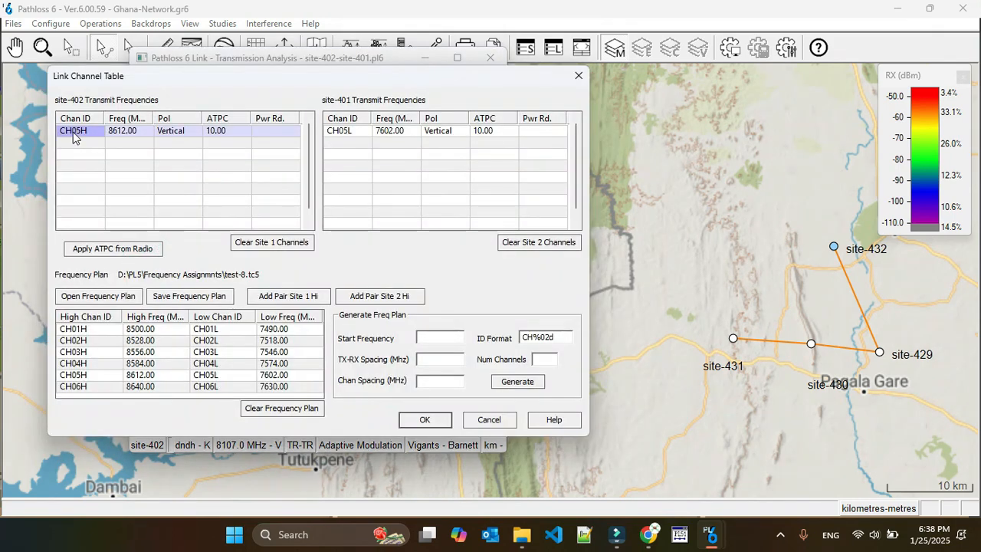
pyautogui.click(537, 243)
pyautogui.click(63, 329)
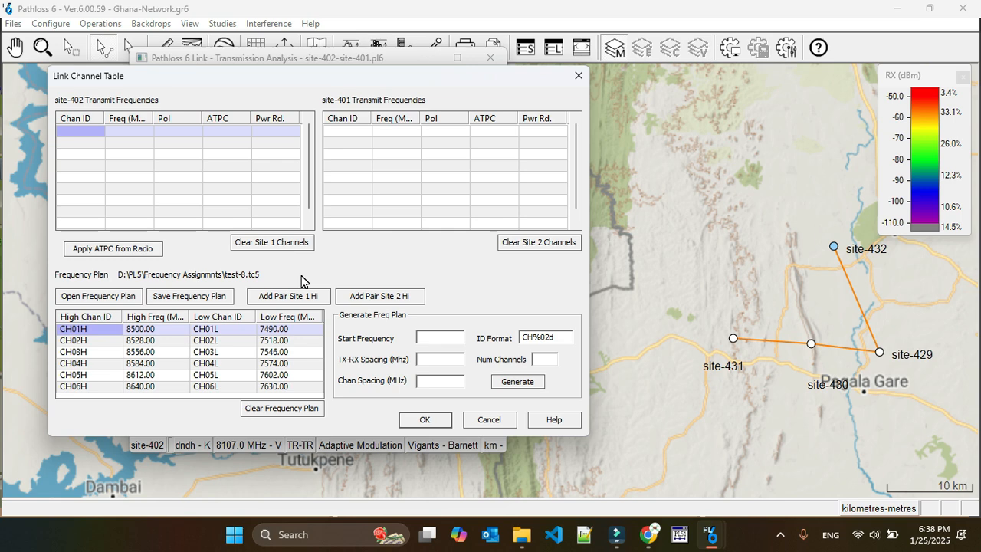
pyautogui.click(309, 300)
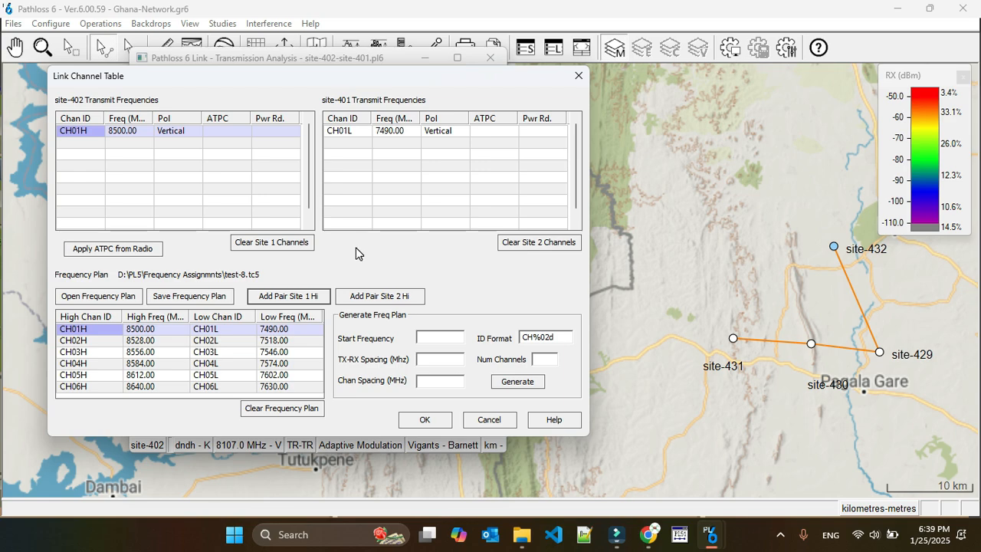
# Step: Apply the channel table, update the design frequency to the channel average, and save the site-402 to site-401 link
pyautogui.click(423, 419)
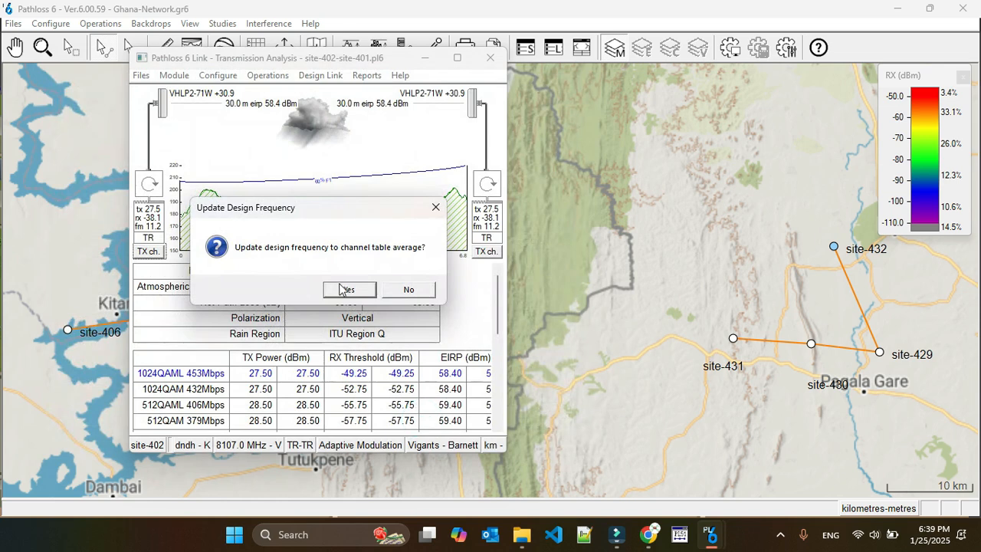
pyautogui.click(346, 290)
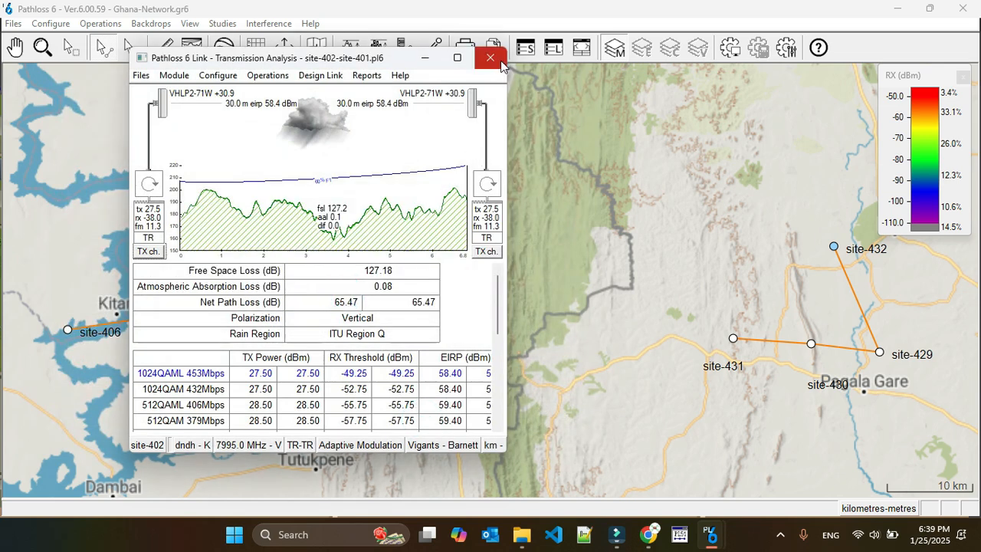
pyautogui.click(490, 58)
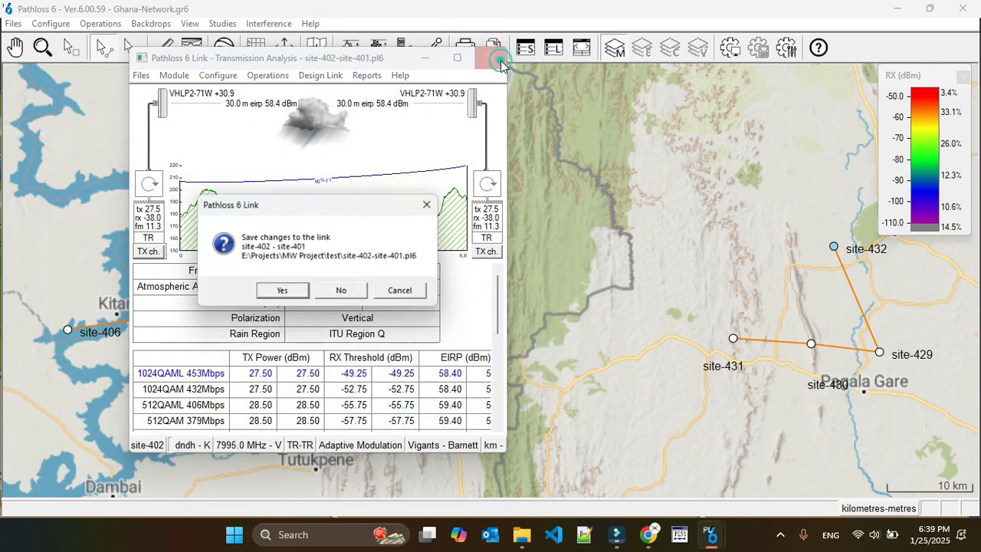
pyautogui.click(292, 296)
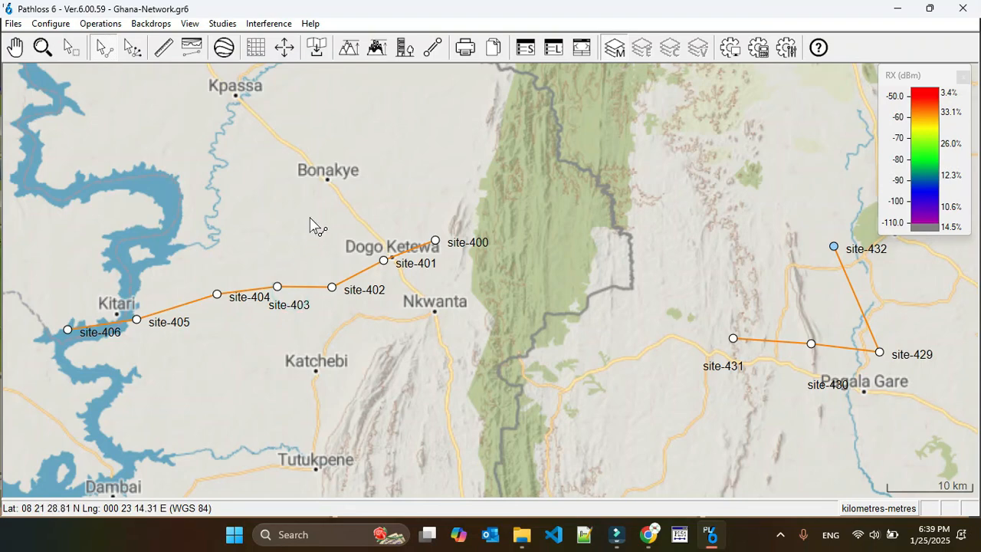
# Step: Calculate intra-system interference with Phase-3 analyzed against the pak group, and dismiss the result message
pyautogui.click(268, 27)
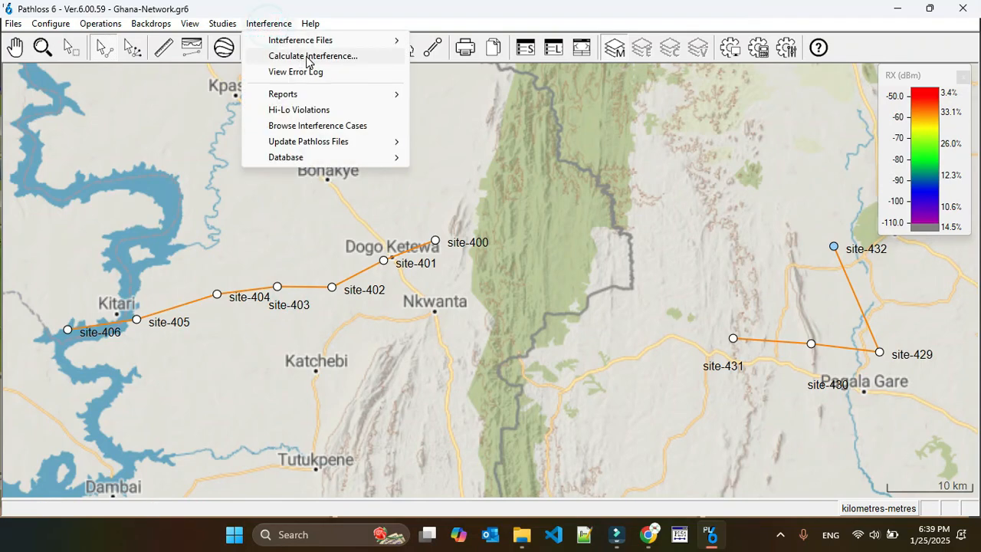
pyautogui.click(307, 56)
pyautogui.click(560, 283)
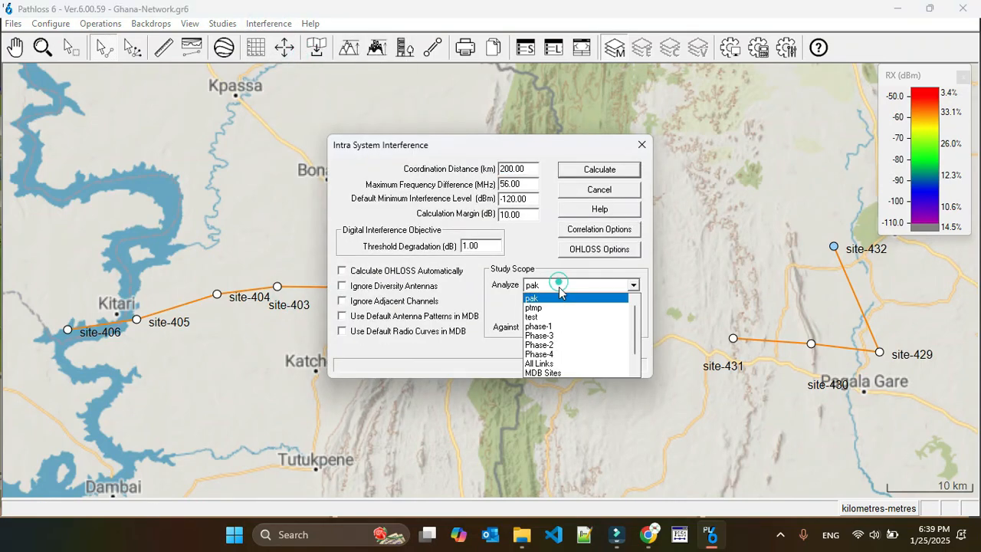
pyautogui.click(559, 337)
pyautogui.click(559, 328)
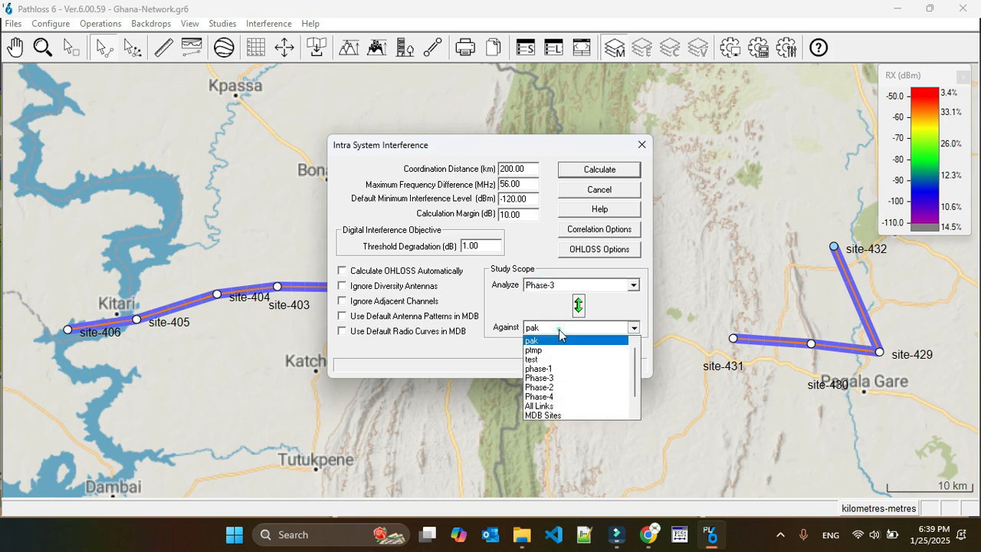
pyautogui.click(559, 378)
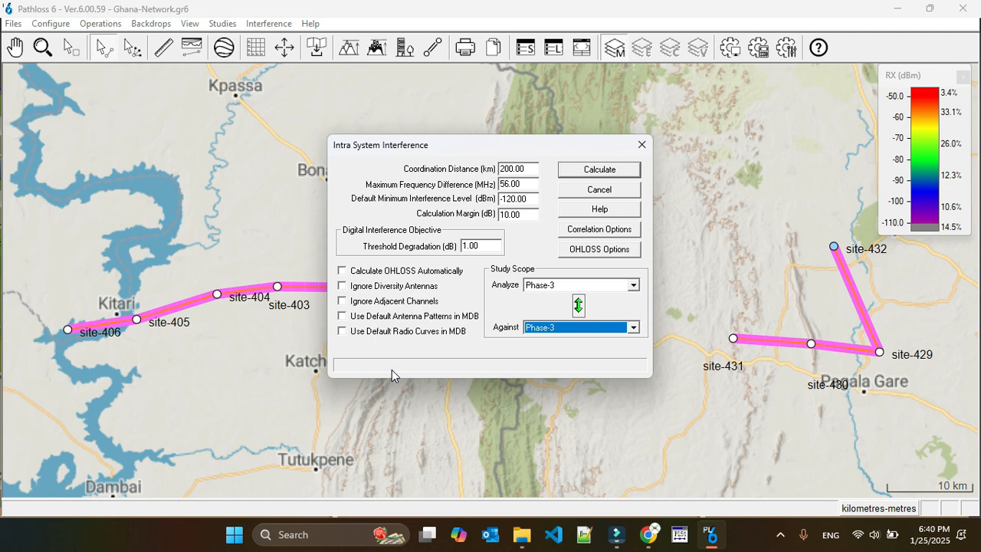
pyautogui.write('pak')
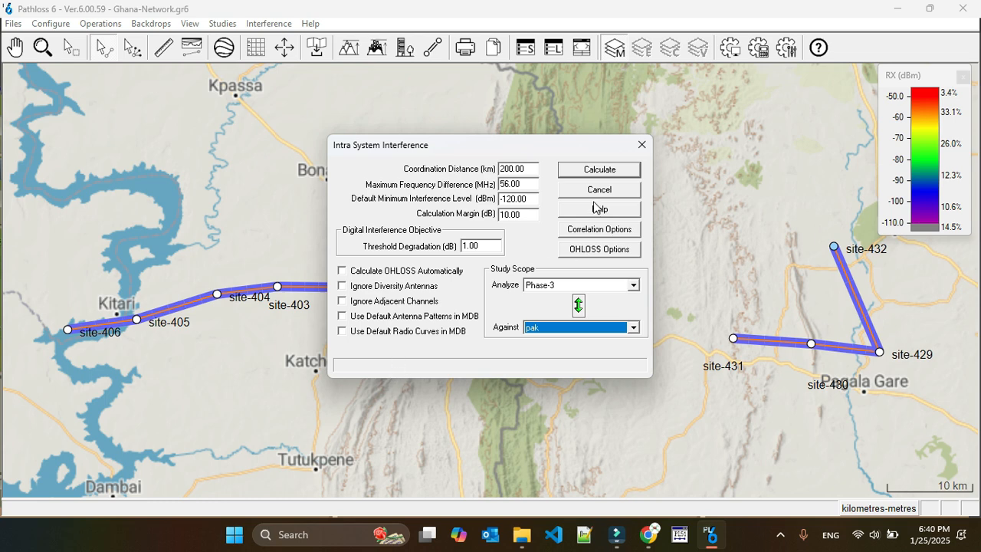
pyautogui.click(600, 169)
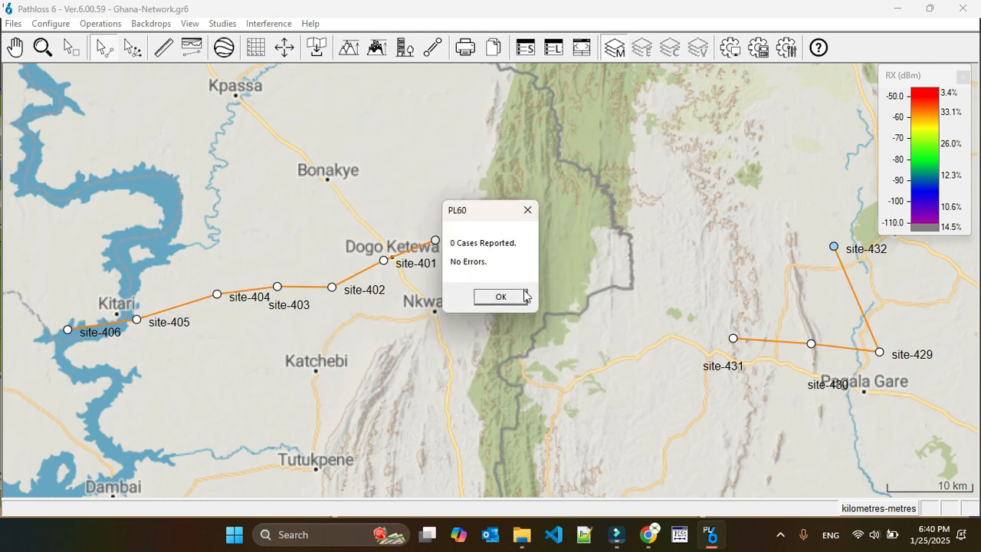
pyautogui.click(499, 297)
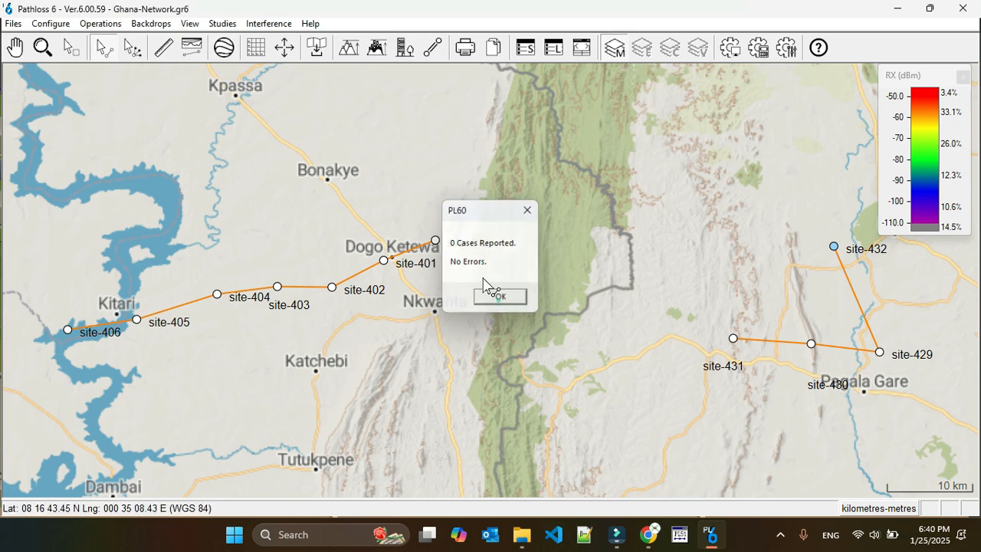
# Step: Calculate intra-system interference with Phase-3 analyzed against Phase-3, and dismiss the result message
pyautogui.click(268, 23)
pyautogui.click(308, 55)
pyautogui.click(550, 285)
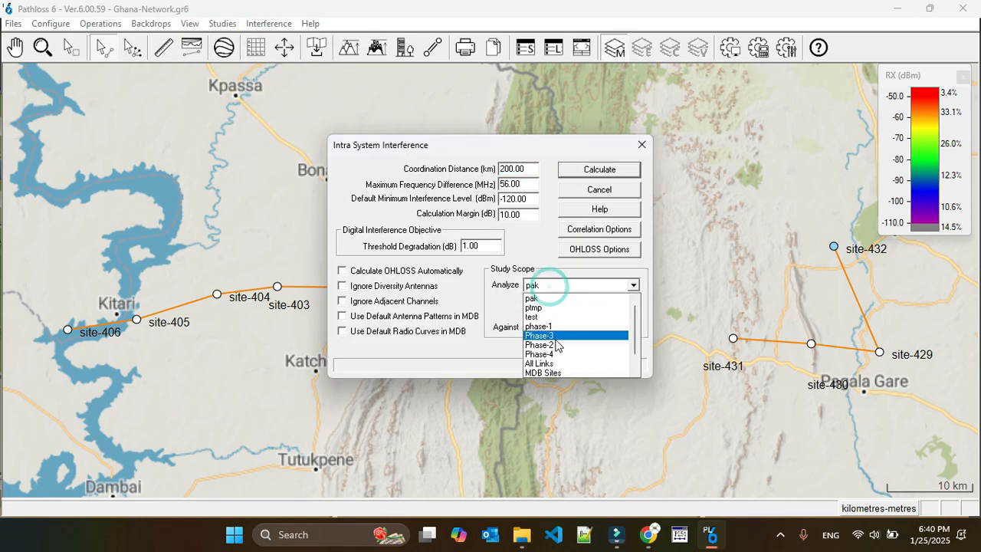
pyautogui.click(556, 337)
pyautogui.click(555, 328)
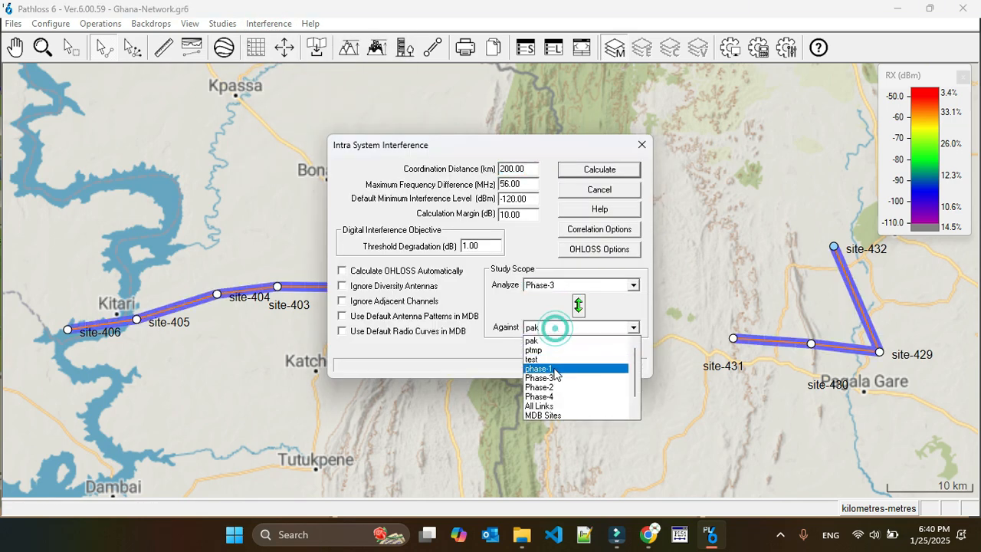
pyautogui.click(554, 378)
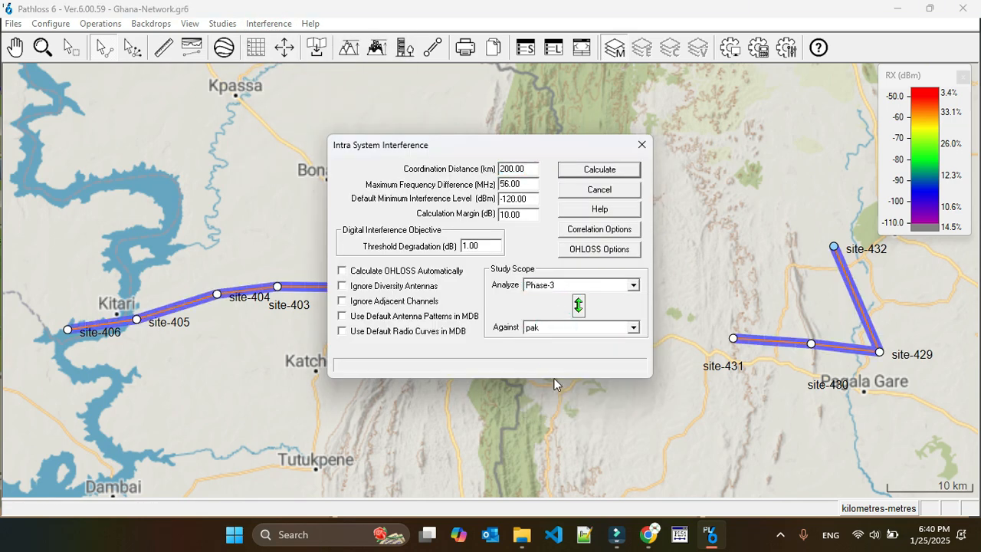
pyautogui.click(598, 175)
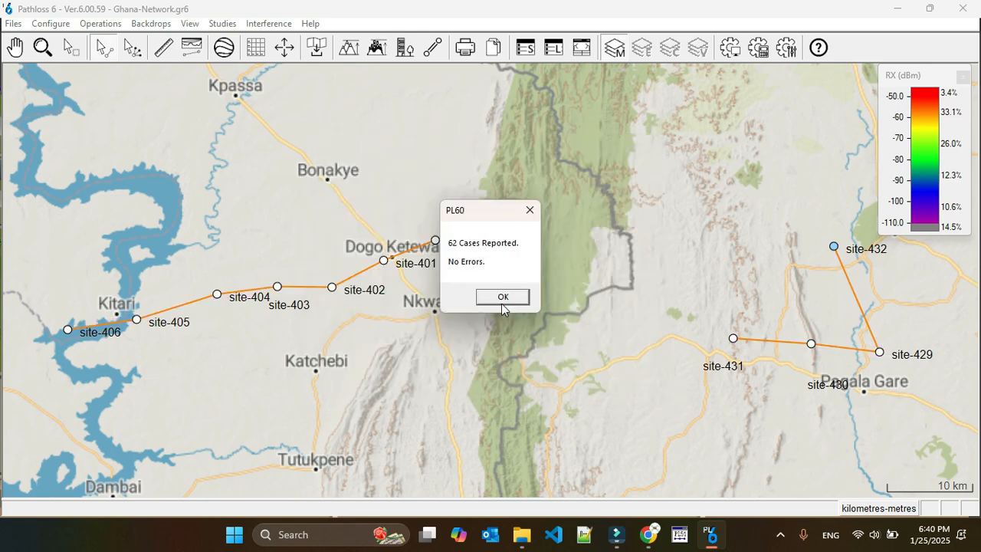
pyautogui.click(502, 302)
pyautogui.click(502, 298)
# Step: Browse interference cases 1 to 3, return to case 1 to check its path on the map, and close the case browser
pyautogui.click(268, 23)
pyautogui.click(319, 125)
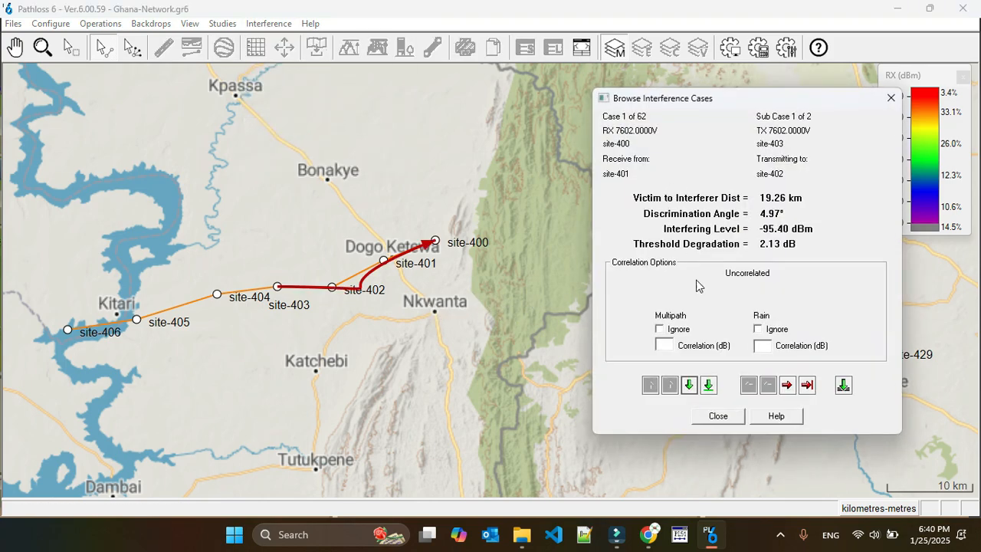
pyautogui.click(690, 385)
pyautogui.click(689, 386)
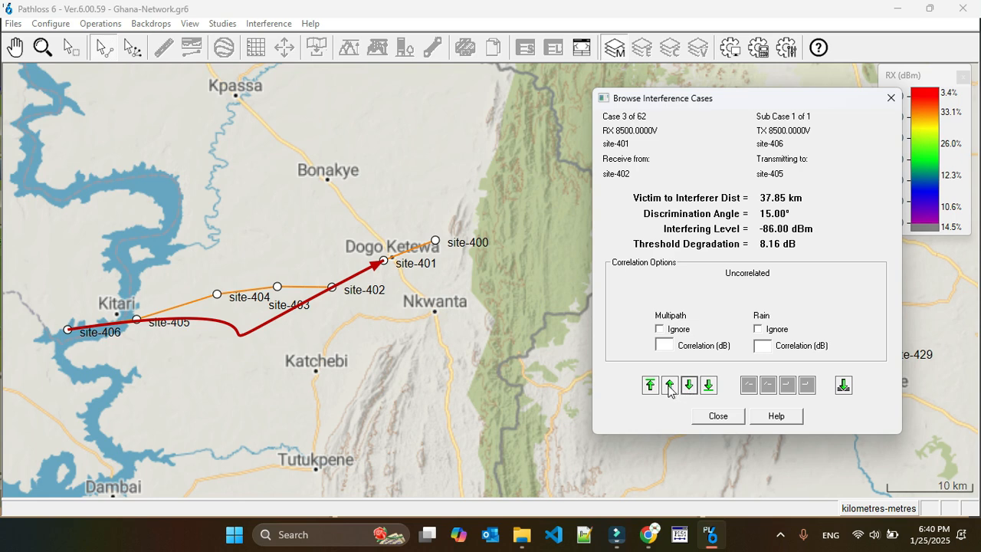
pyautogui.click(668, 385)
pyautogui.click(668, 385)
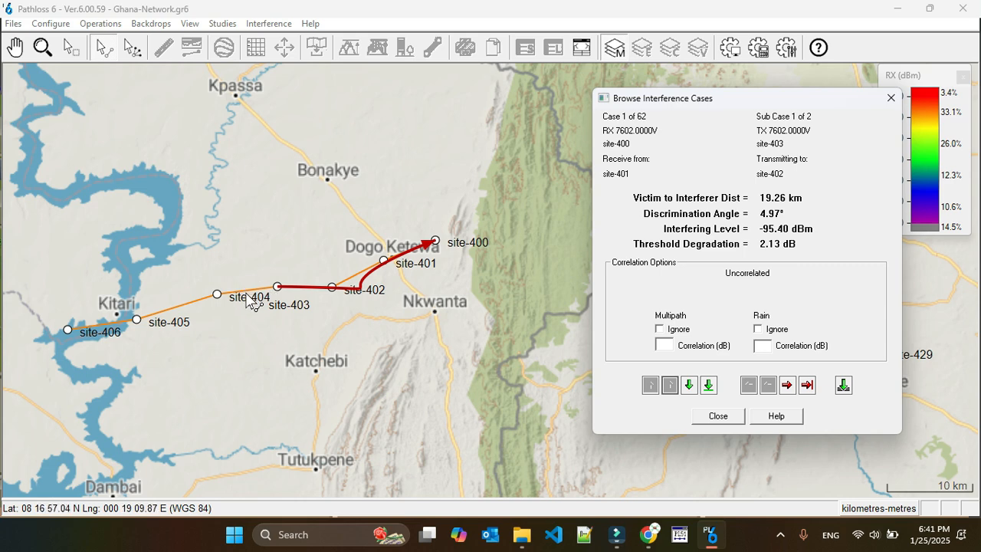
pyautogui.click(719, 416)
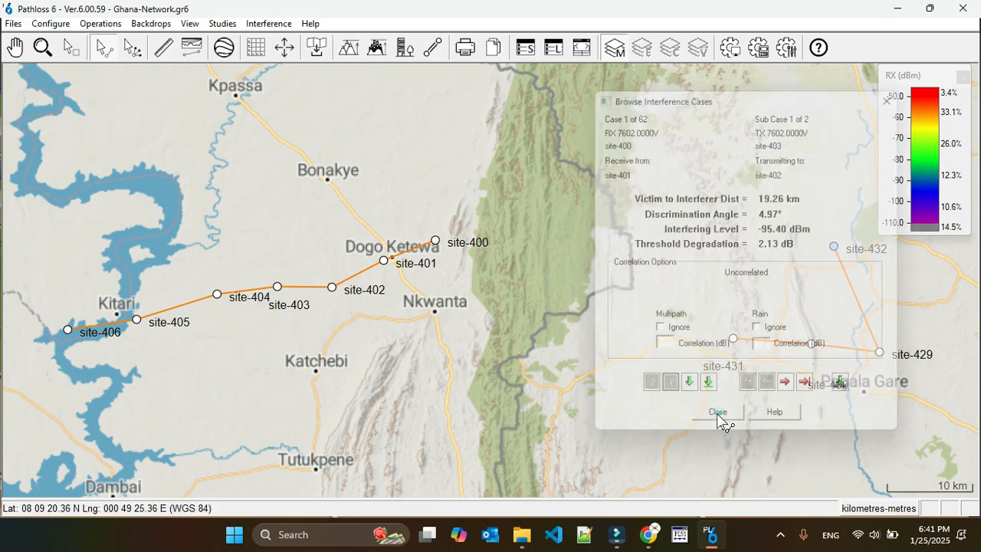
# Step: Move the site-404 and site-403 labels clear of the link line and open the channel table of the link between them
pyautogui.moveTo(255, 298); pyautogui.dragTo(236, 314)
pyautogui.moveTo(291, 306); pyautogui.dragTo(305, 313)
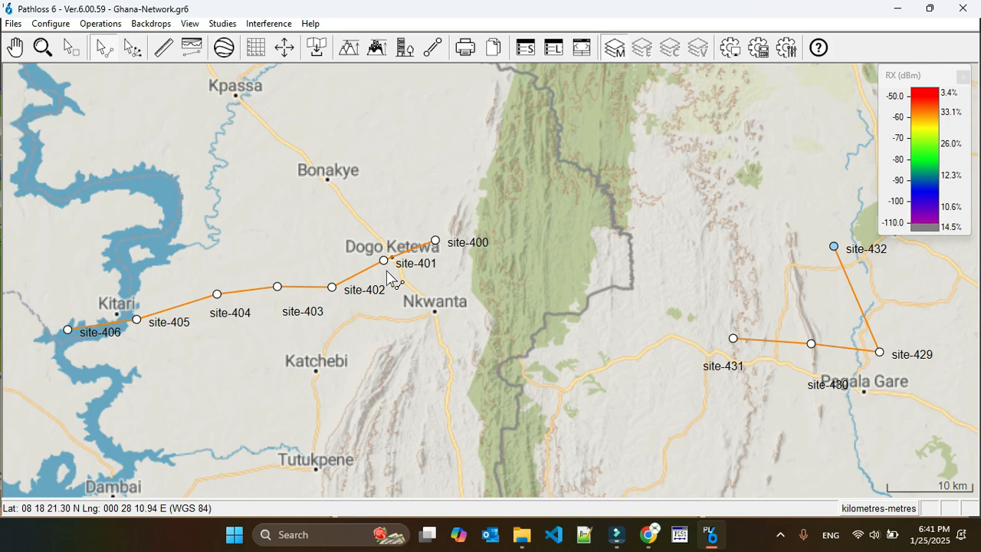
pyautogui.rightClick(250, 291)
pyautogui.click(257, 299)
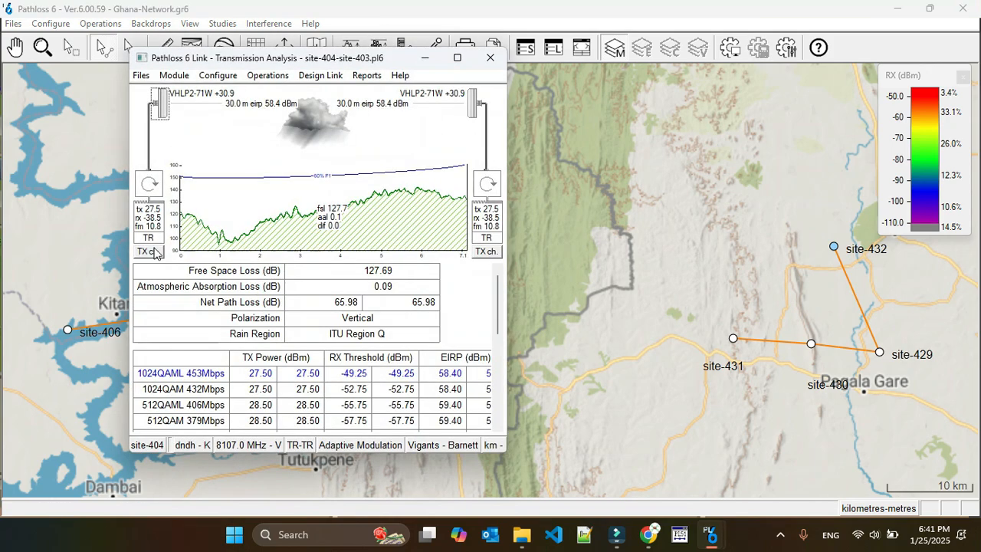
pyautogui.click(152, 249)
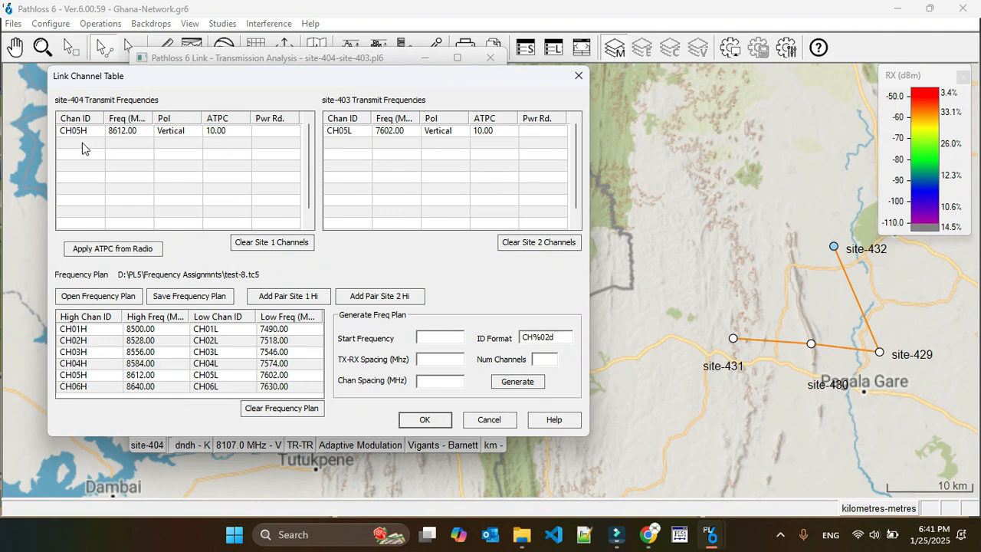
# Step: Clear both sites' channels on the site-404 to site-403 link and add the CH02H/CH02L pair with site-404 as high
pyautogui.click(70, 133)
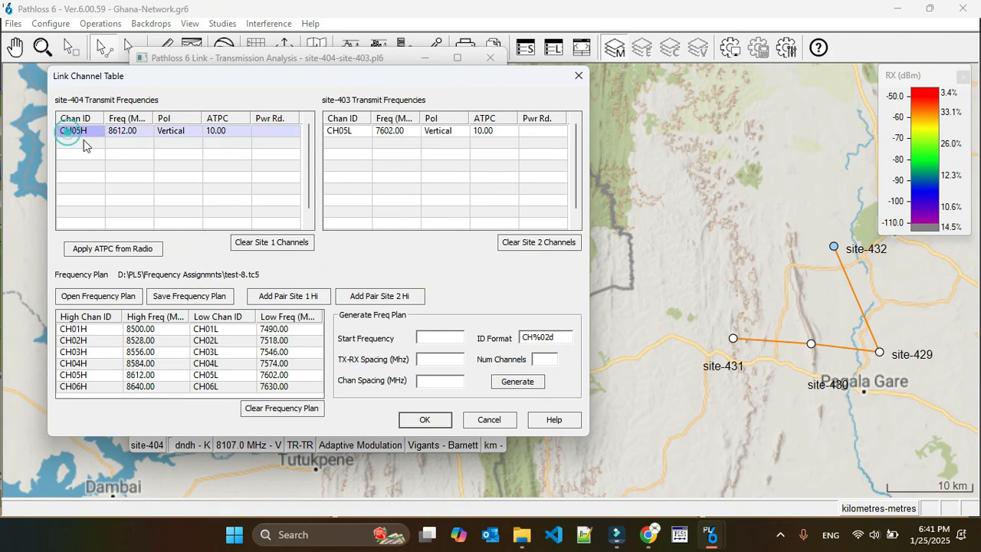
pyautogui.click(523, 244)
pyautogui.click(275, 242)
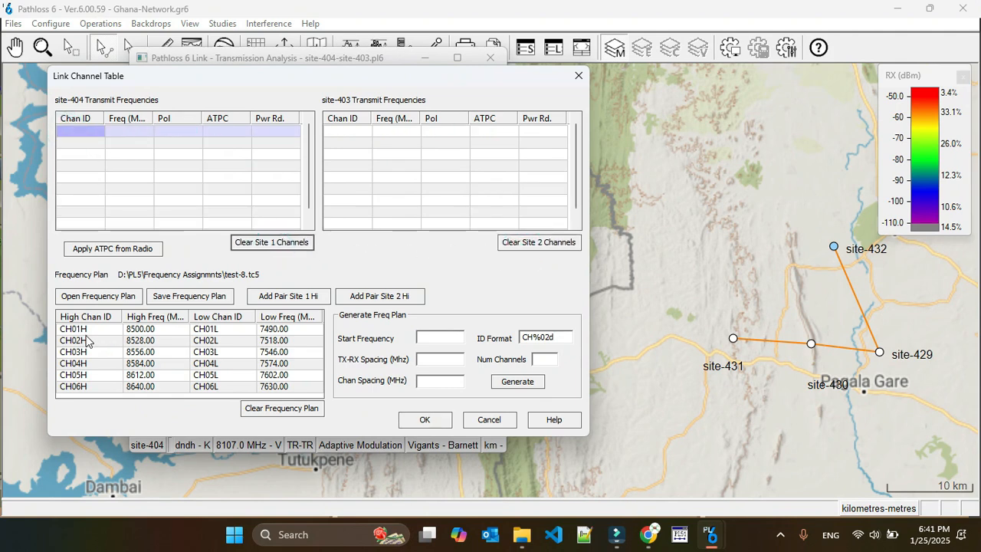
pyautogui.click(69, 342)
pyautogui.click(280, 296)
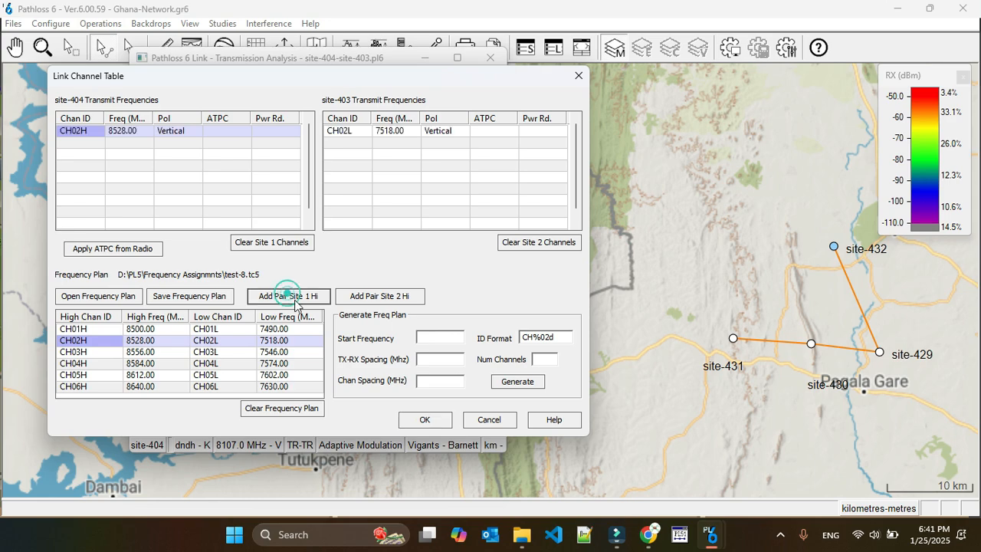
# Step: Apply the new channel table, updating the design frequency to its average, and save the site-404 to site-403 link
pyautogui.click(426, 420)
pyautogui.click(490, 58)
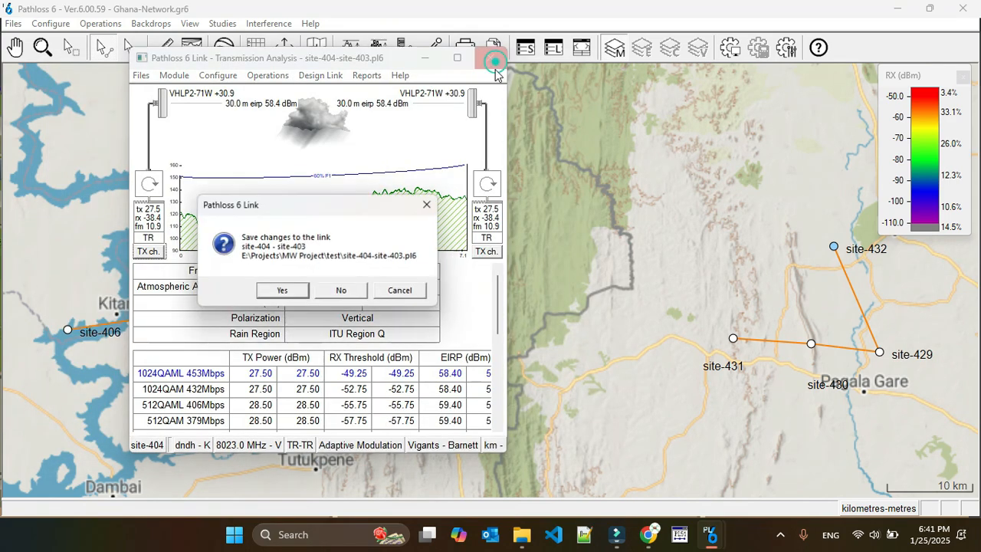
pyautogui.click(284, 291)
# Step: Recalculate intra-system interference for the Phase-3 links against Phase-3 using the updated channels
pyautogui.click(277, 25)
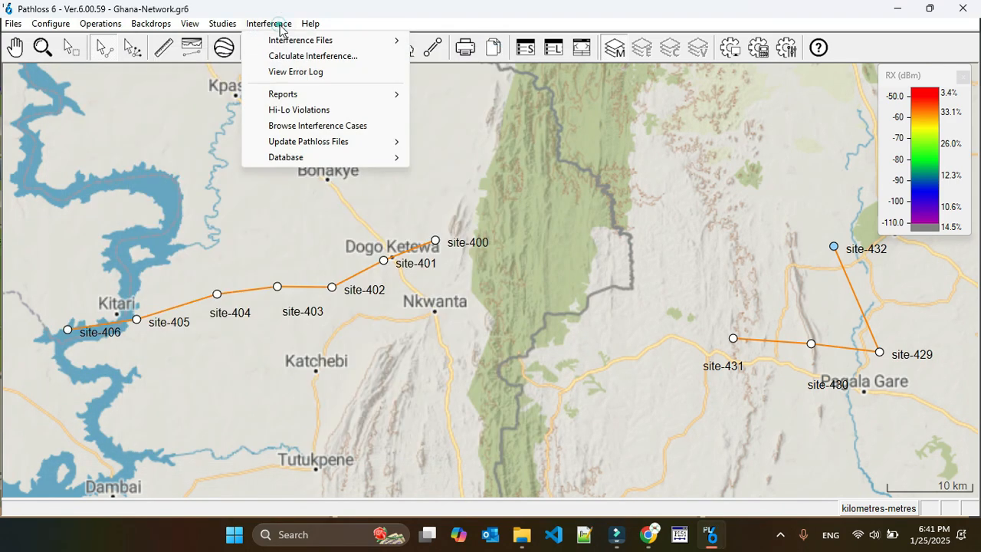
pyautogui.click(315, 58)
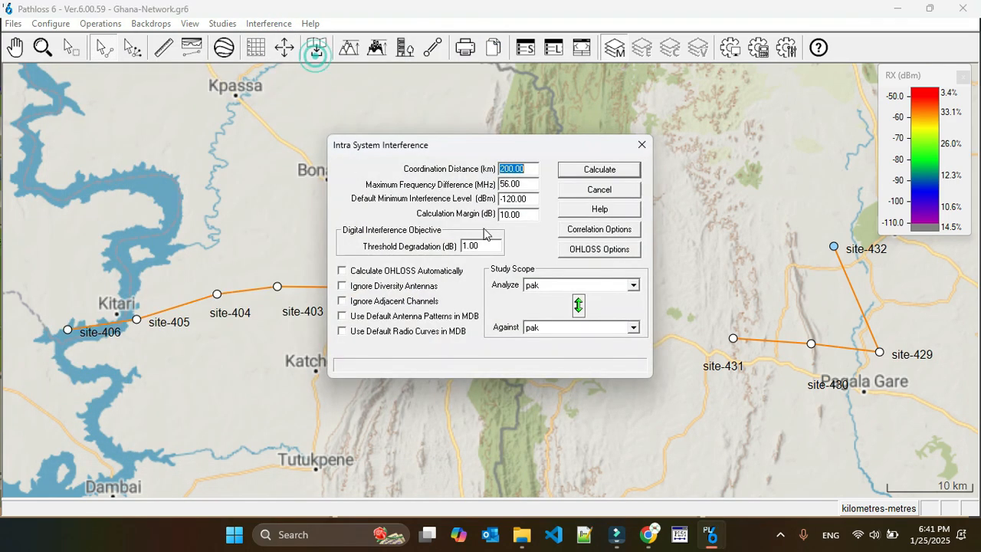
pyautogui.click(569, 285)
pyautogui.click(560, 338)
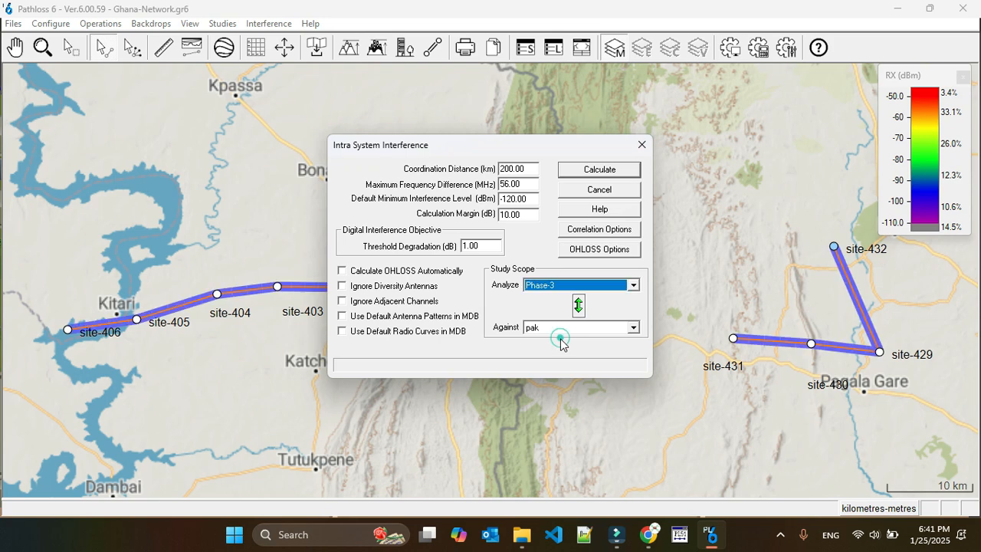
pyautogui.click(557, 329)
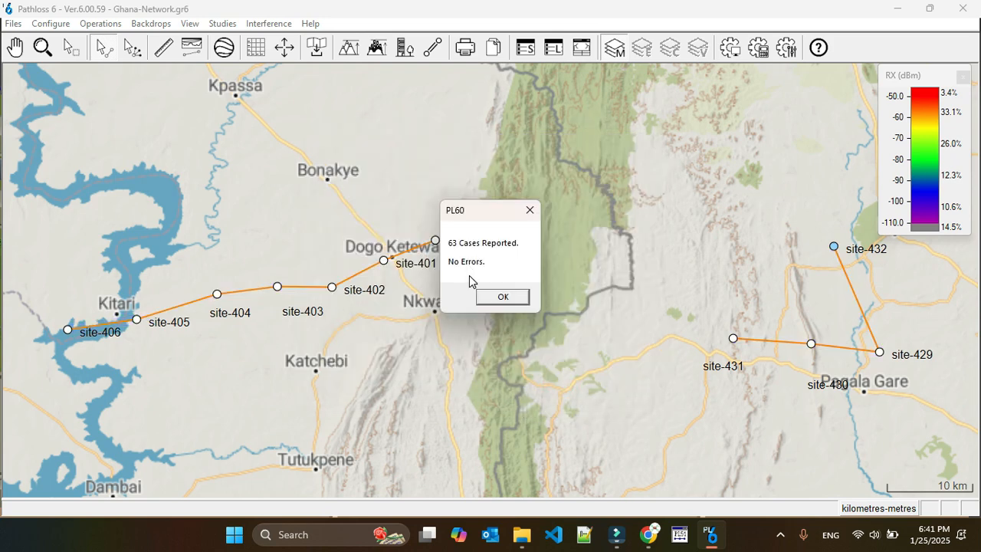
# Step: Calculate intra-system interference for Phase-3 against Phase-3 with a threshold degradation objective of 20 dB
pyautogui.click(504, 303)
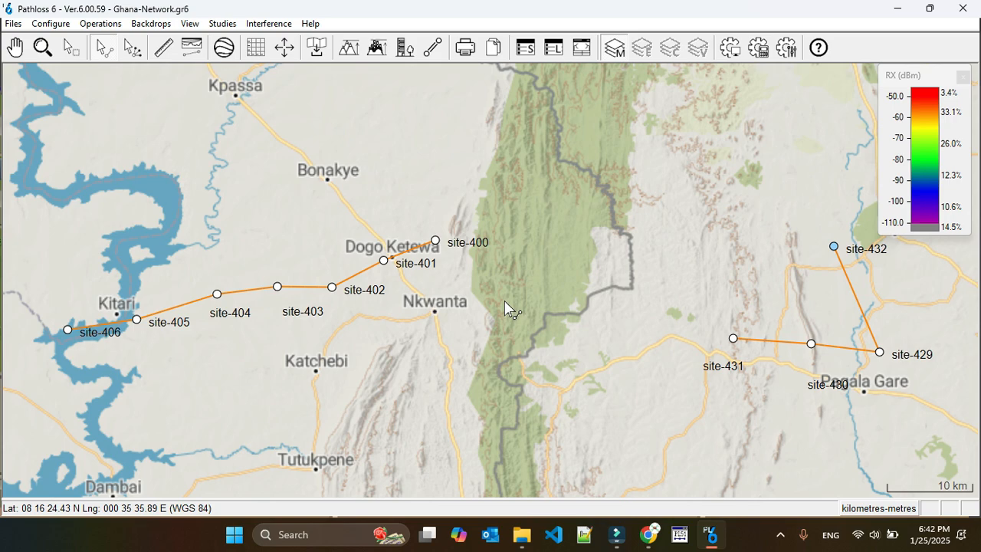
pyautogui.click(269, 23)
pyautogui.click(295, 54)
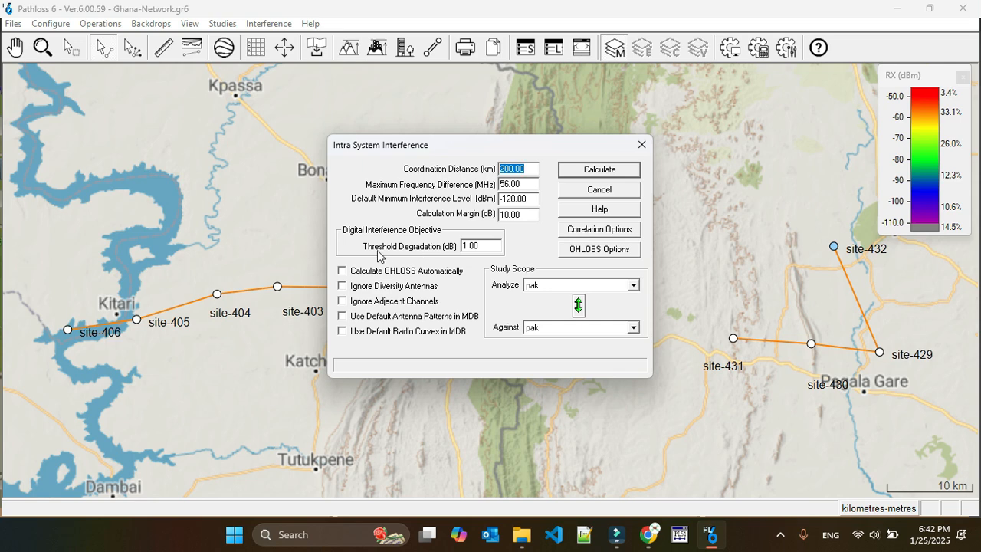
pyautogui.moveTo(467, 246); pyautogui.dragTo(464, 246)
pyautogui.write('20')
pyautogui.click(574, 284)
pyautogui.click(557, 334)
pyautogui.click(559, 328)
pyautogui.click(557, 377)
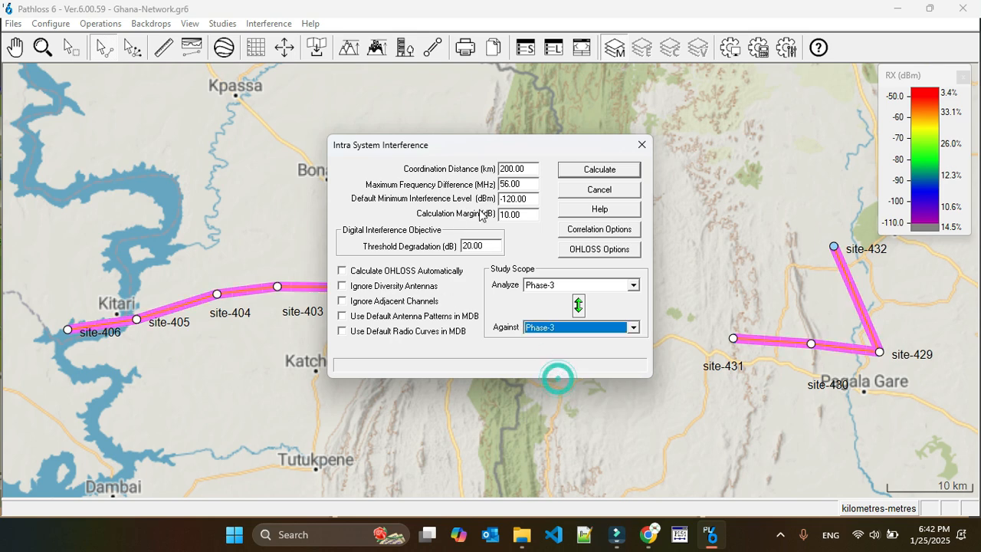
pyautogui.click(594, 170)
pyautogui.click(504, 299)
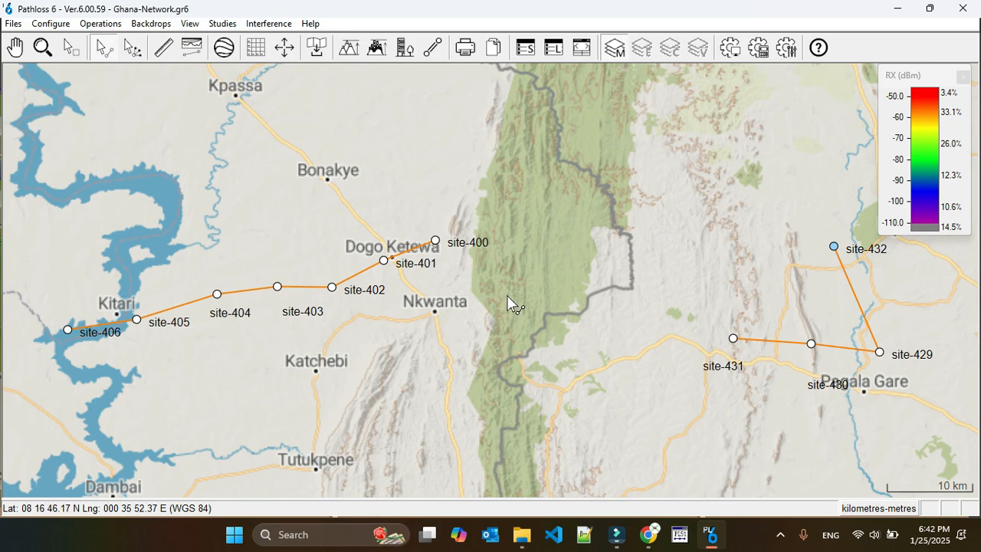
# Step: Examine the first reported interference case and trace its path on the map to the interfering link
pyautogui.click(267, 24)
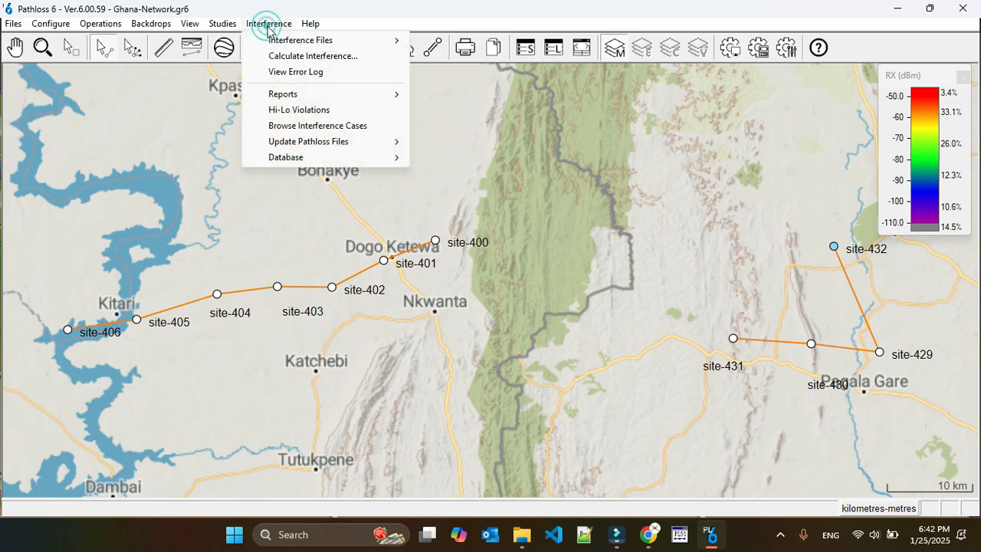
pyautogui.click(330, 127)
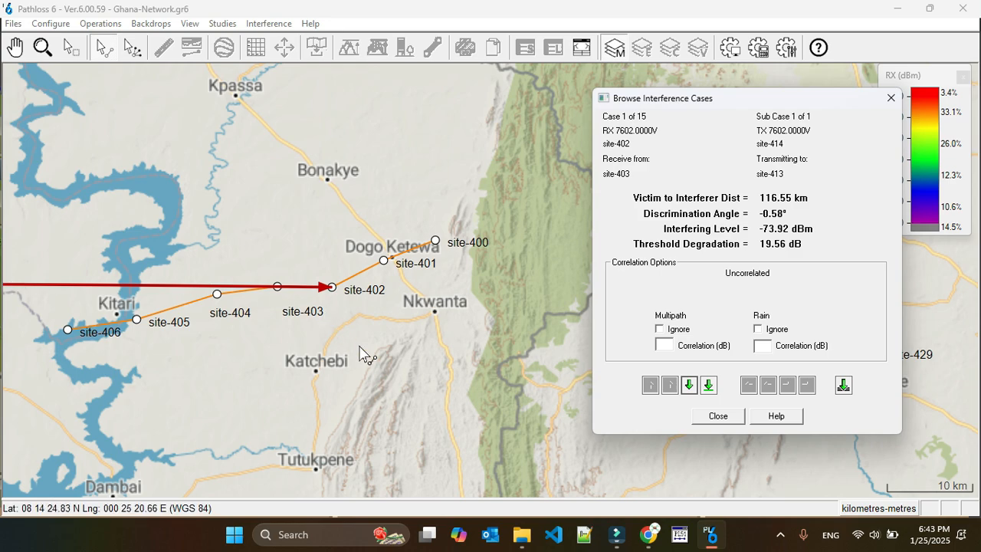
pyautogui.scroll(-2, 494, 288)
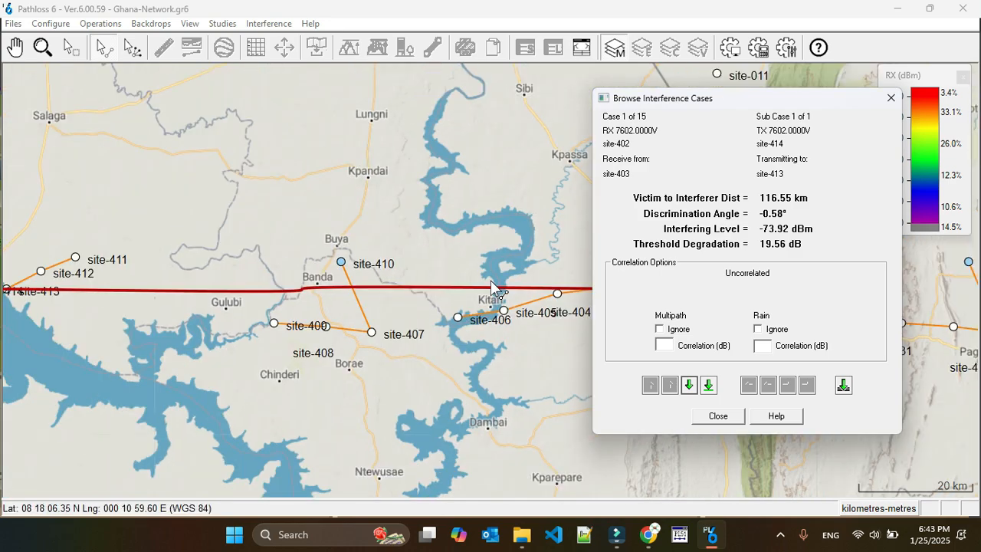
pyautogui.scroll(-1, 494, 289)
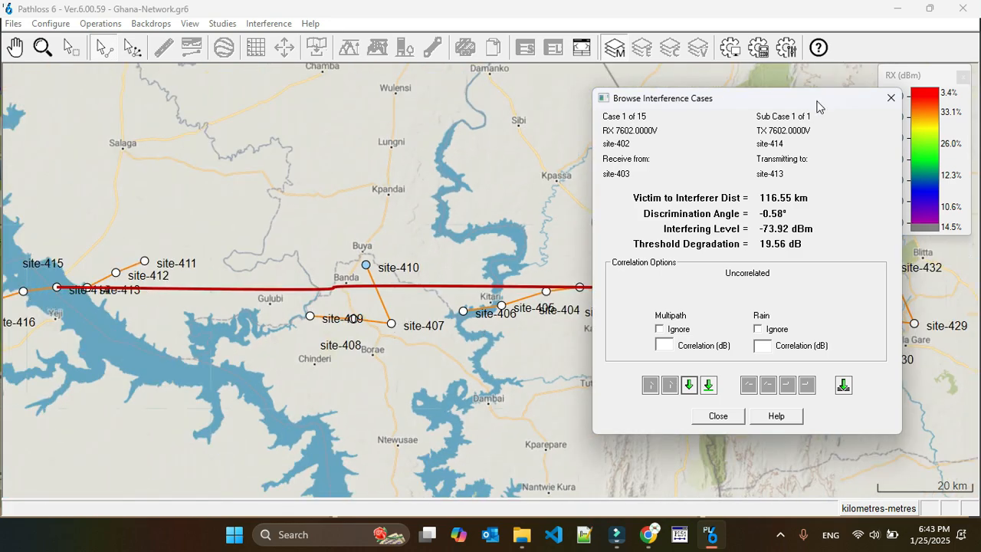
pyautogui.moveTo(817, 105); pyautogui.dragTo(880, 146)
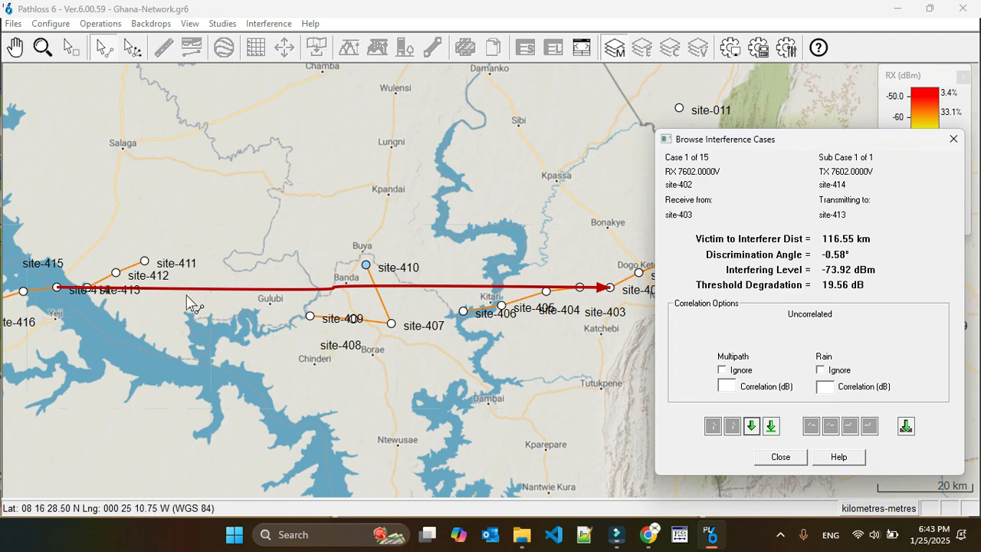
pyautogui.moveTo(480, 221); pyautogui.dragTo(438, 196)
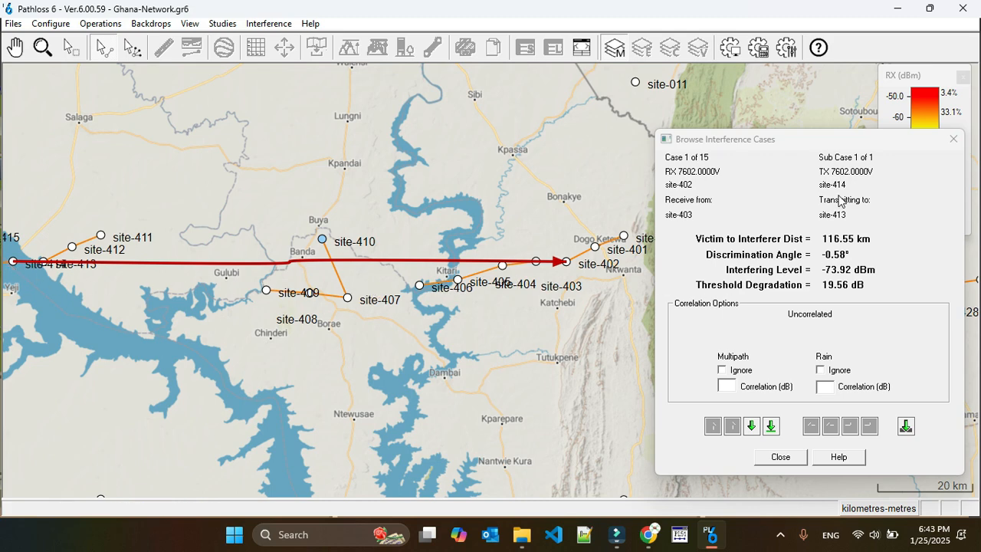
pyautogui.click(813, 138)
pyautogui.moveTo(813, 137); pyautogui.dragTo(797, 95)
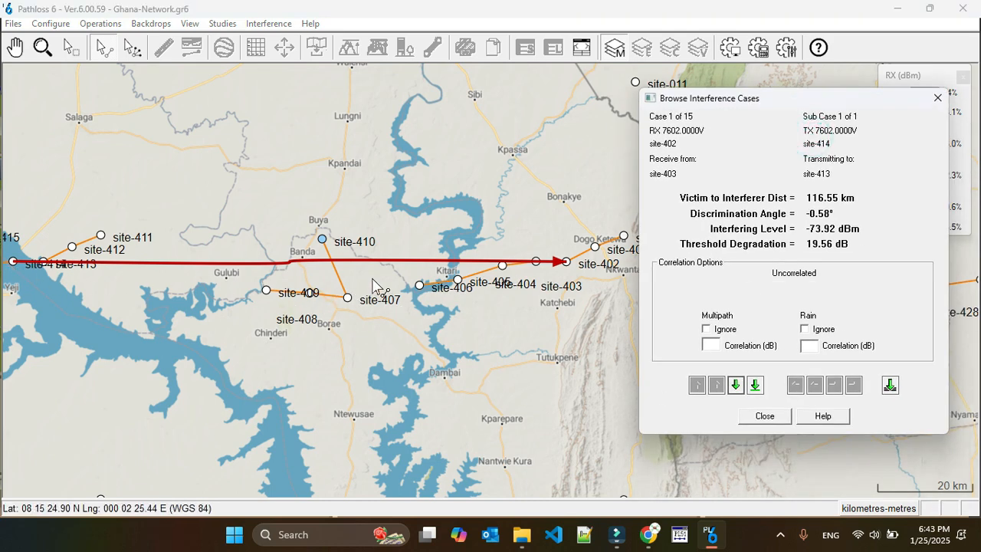
pyautogui.click(764, 418)
# Step: Open the transmission analysis of the link between site-414 and site-413
pyautogui.click(33, 264)
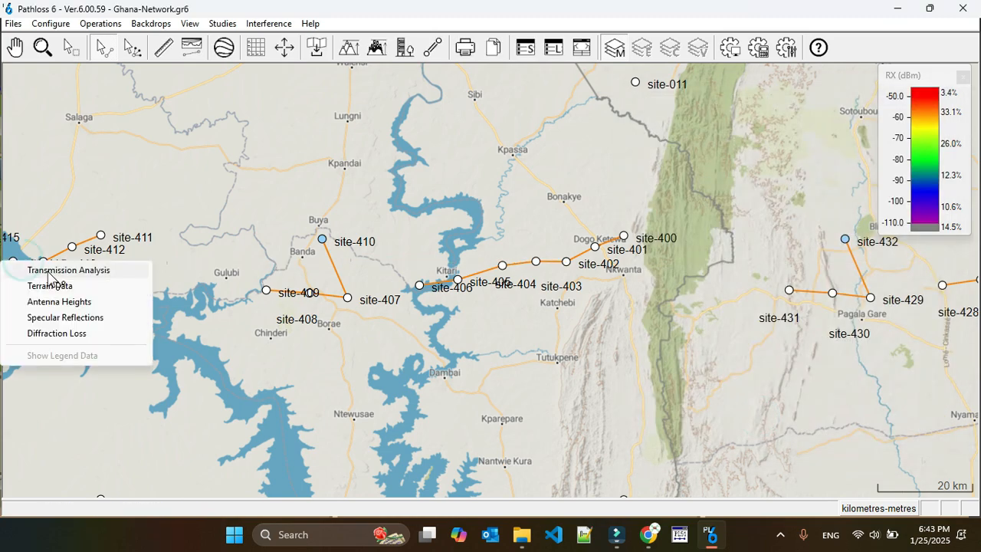
pyautogui.click(50, 270)
pyautogui.click(148, 251)
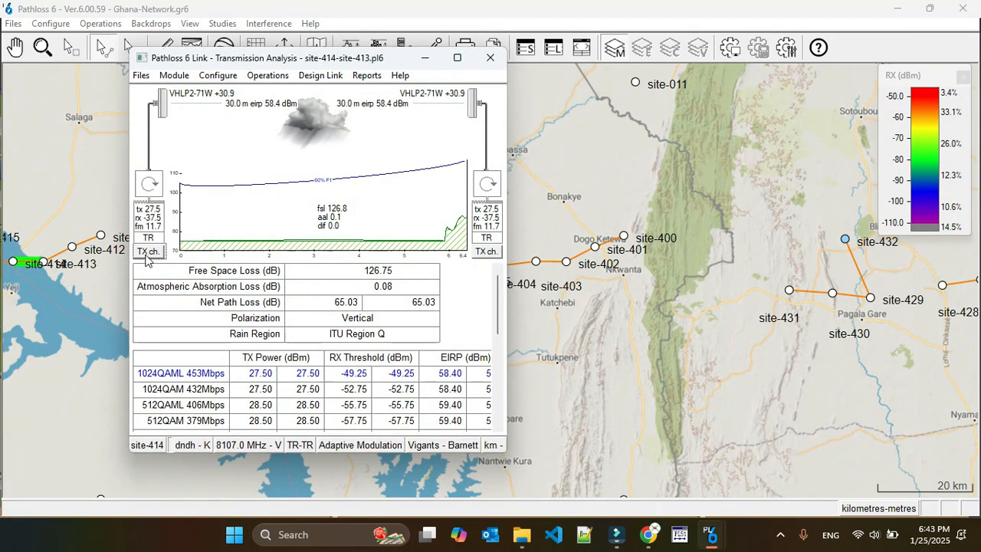
pyautogui.click(254, 244)
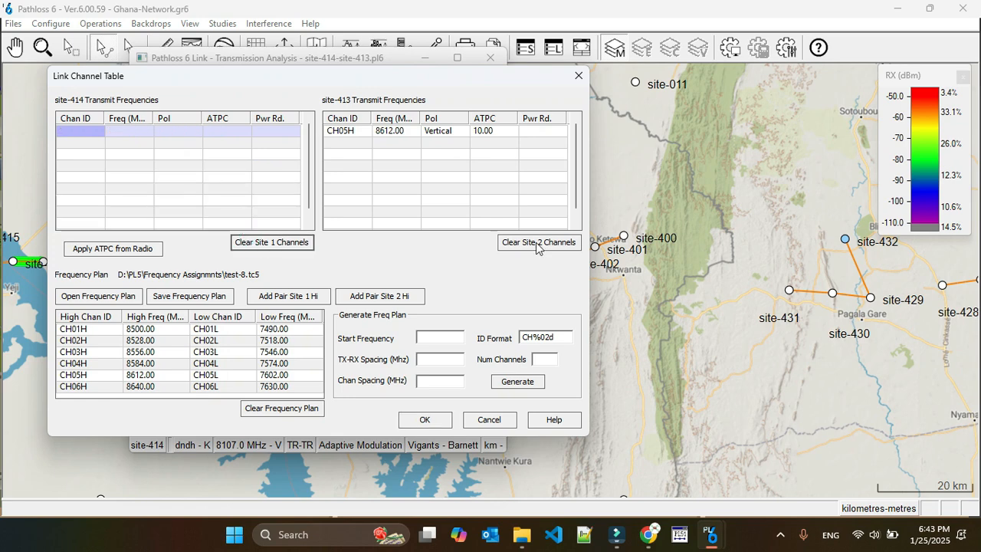
pyautogui.click(537, 243)
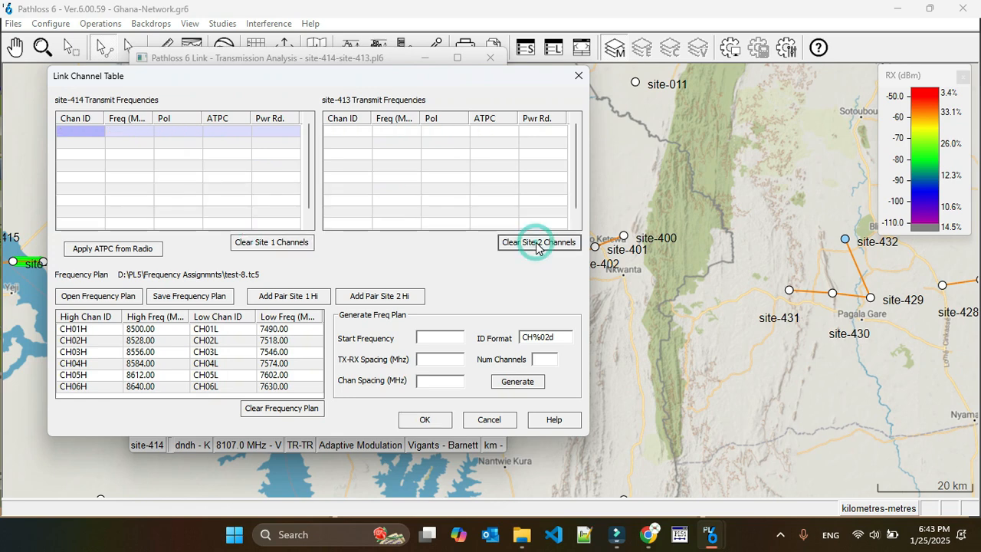
pyautogui.click(84, 340)
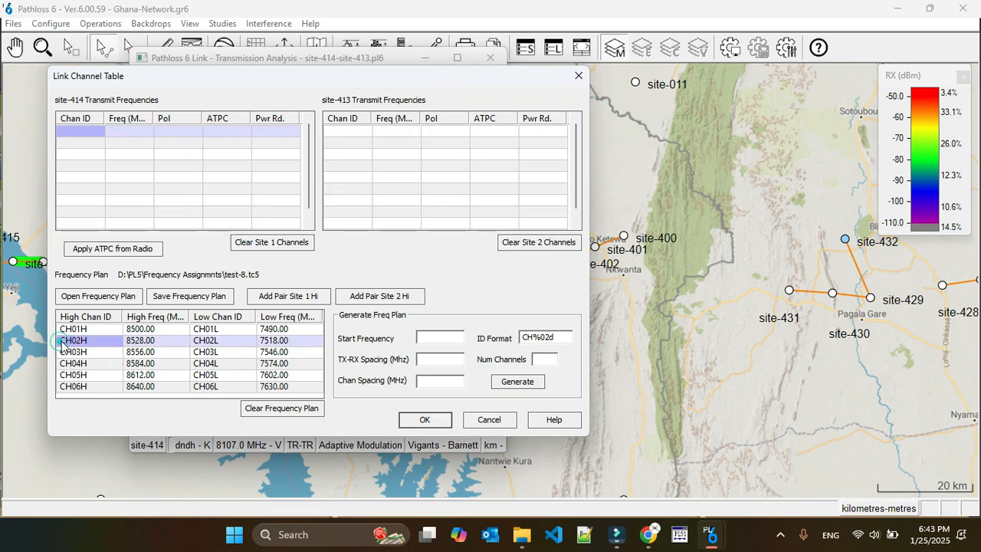
pyautogui.click(288, 296)
pyautogui.click(489, 420)
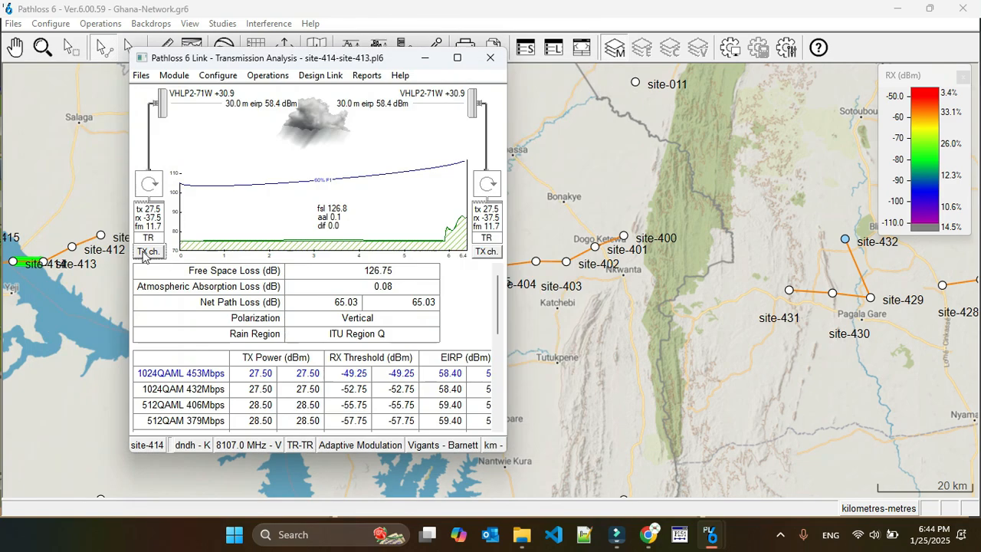
# Step: Replace both sites' channels on the site-414 to site-413 link with the CH02H/CH02L pair, site-413 high, updating the design frequency to the table average
pyautogui.click(146, 252)
pyautogui.click(251, 242)
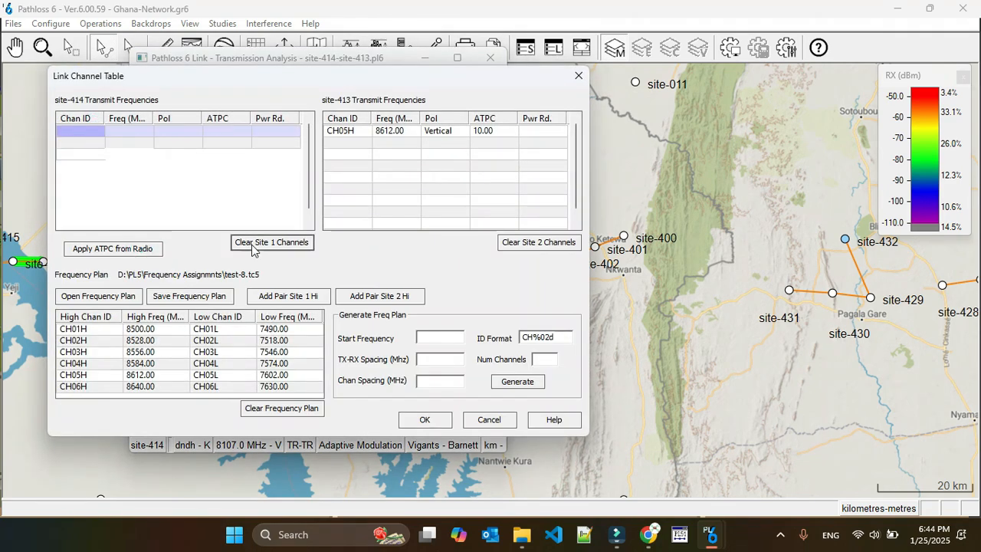
pyautogui.click(341, 130)
pyautogui.click(533, 243)
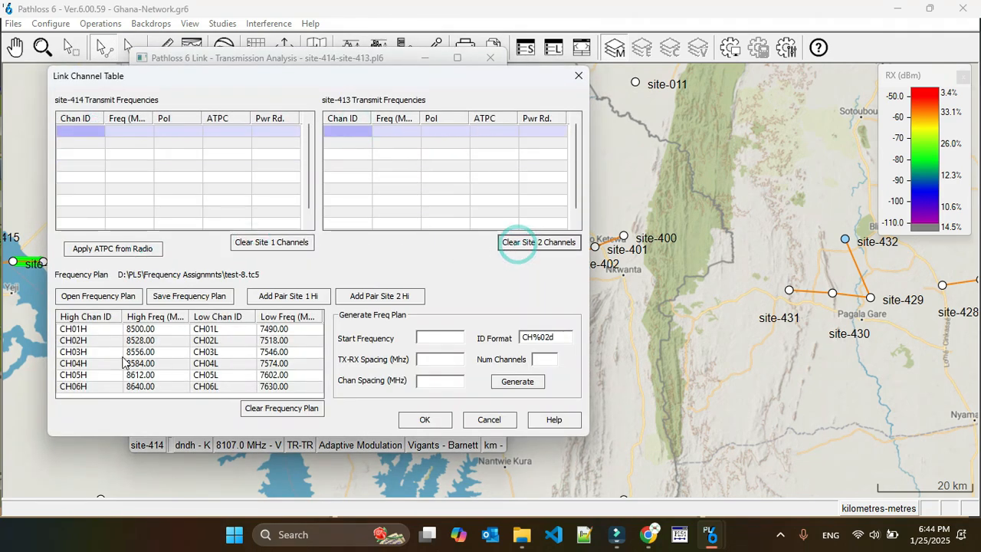
pyautogui.click(92, 341)
pyautogui.click(379, 296)
pyautogui.click(425, 420)
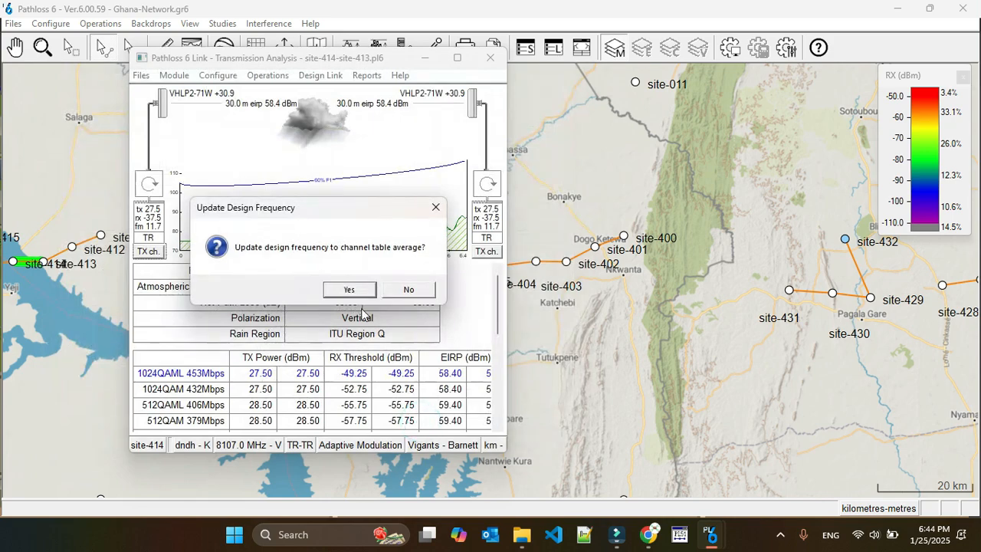
pyautogui.click(349, 290)
# Step: Recalculate intra-system interference for Phase-3 against Phase-3 after the site-414 to site-413 channel change
pyautogui.click(267, 23)
pyautogui.click(306, 55)
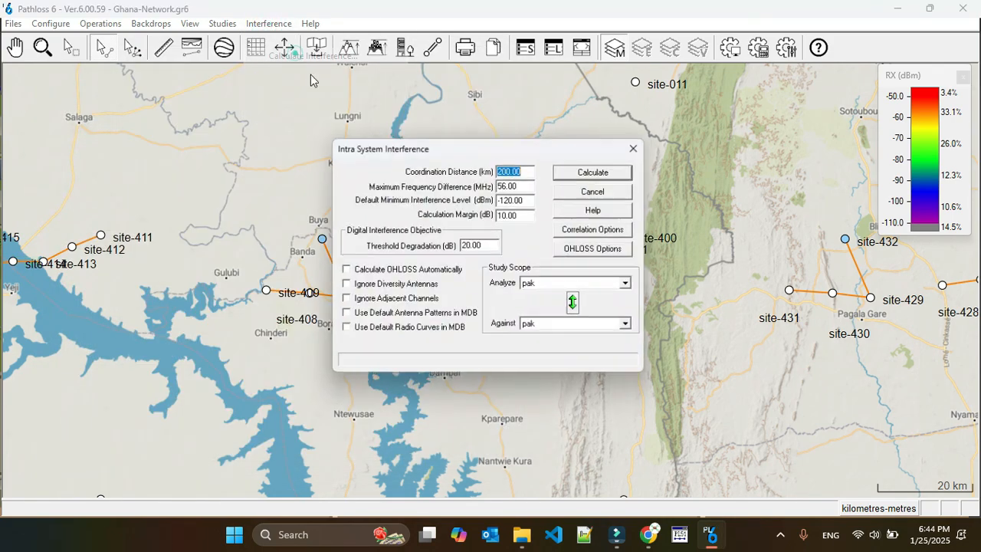
pyautogui.click(559, 284)
pyautogui.click(559, 335)
pyautogui.click(554, 327)
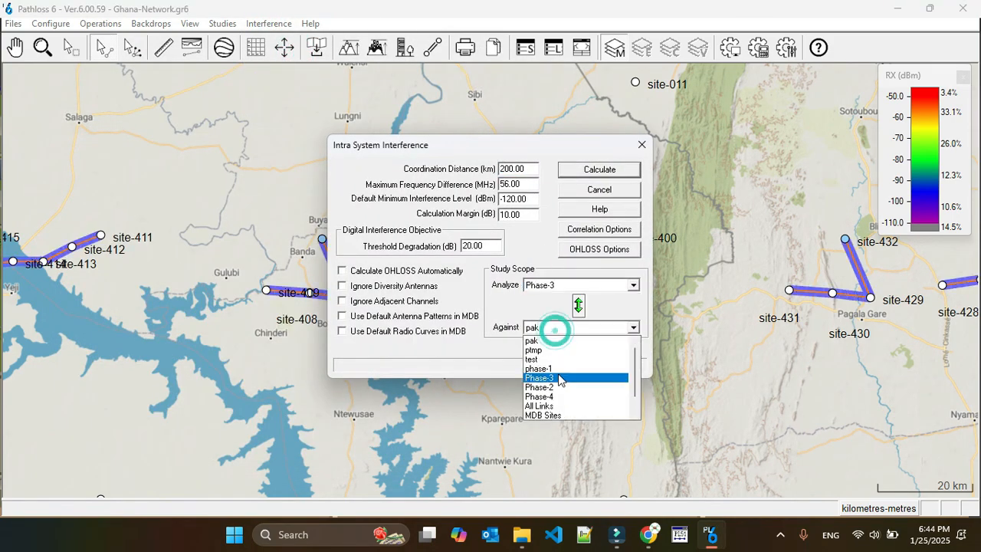
pyautogui.click(559, 378)
pyautogui.click(587, 170)
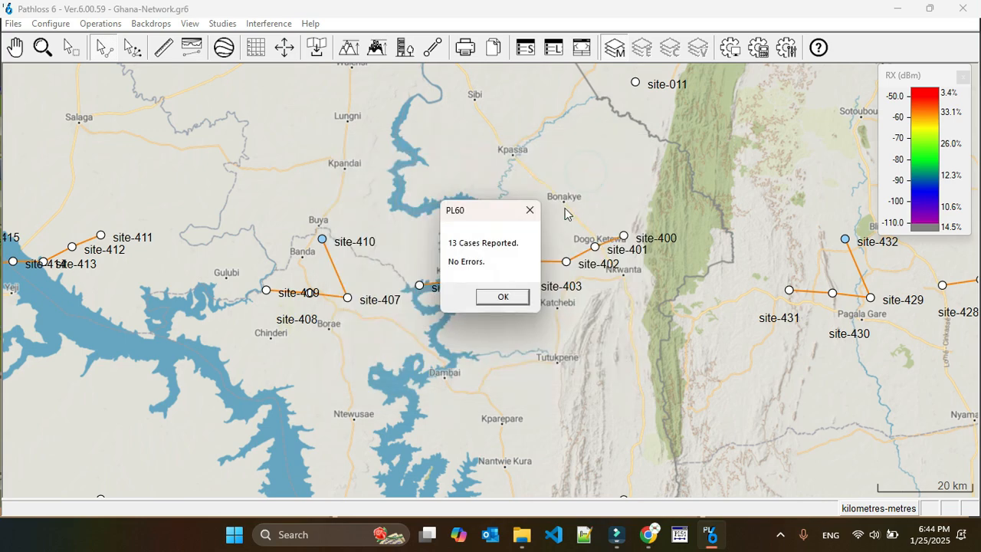
pyautogui.click(500, 297)
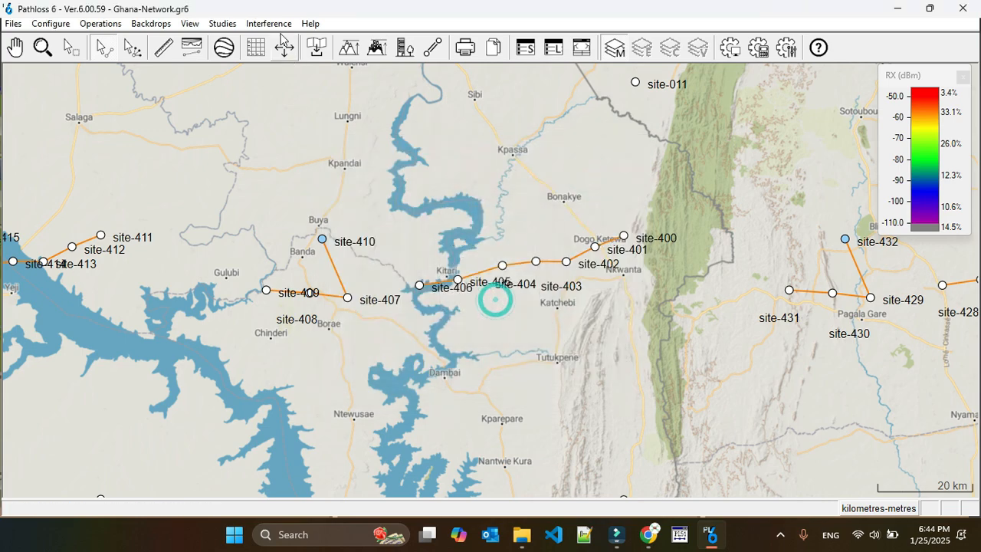
# Step: Browse the first case of the recalculated interference results and identify its victim and interfering links on the map
pyautogui.click(268, 23)
pyautogui.click(317, 125)
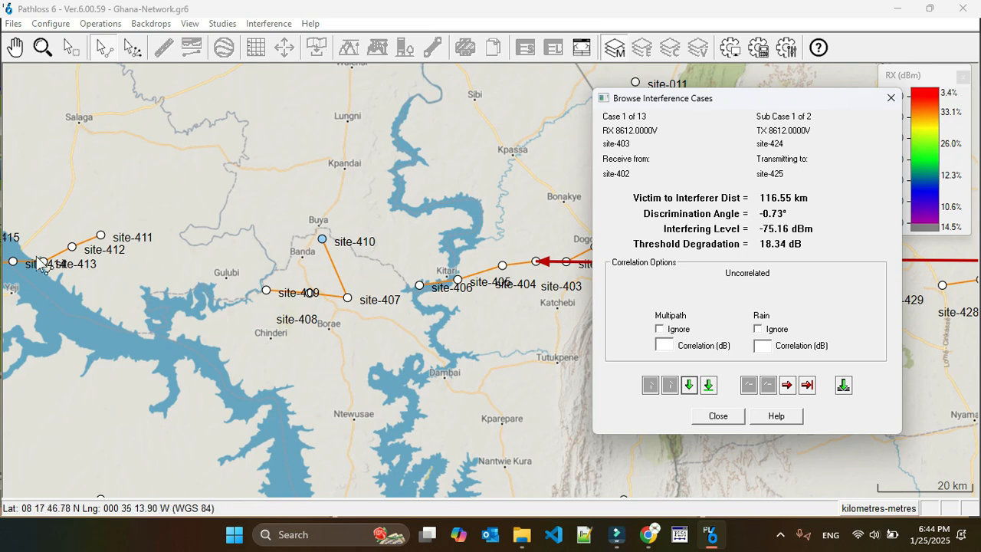
pyautogui.moveTo(719, 101); pyautogui.dragTo(309, 105)
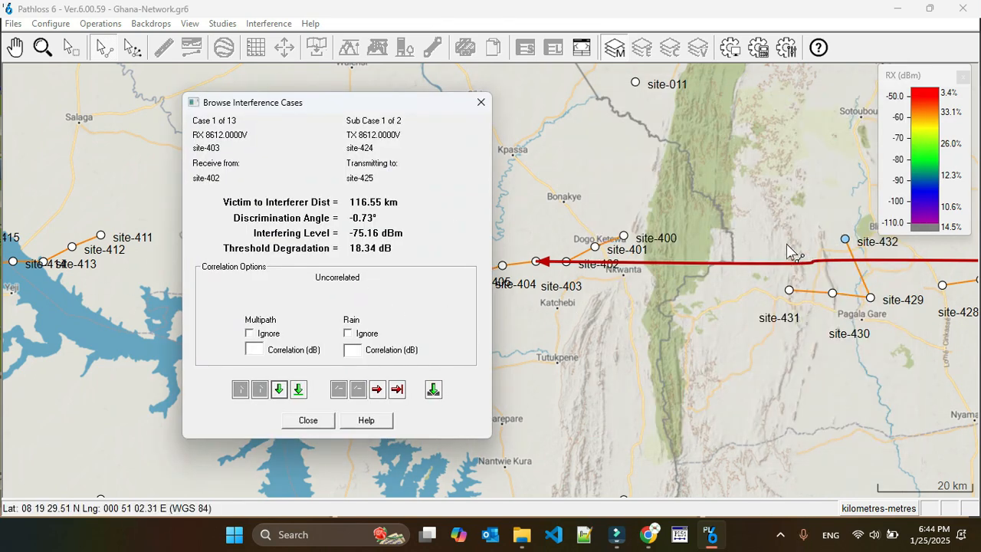
pyautogui.click(308, 420)
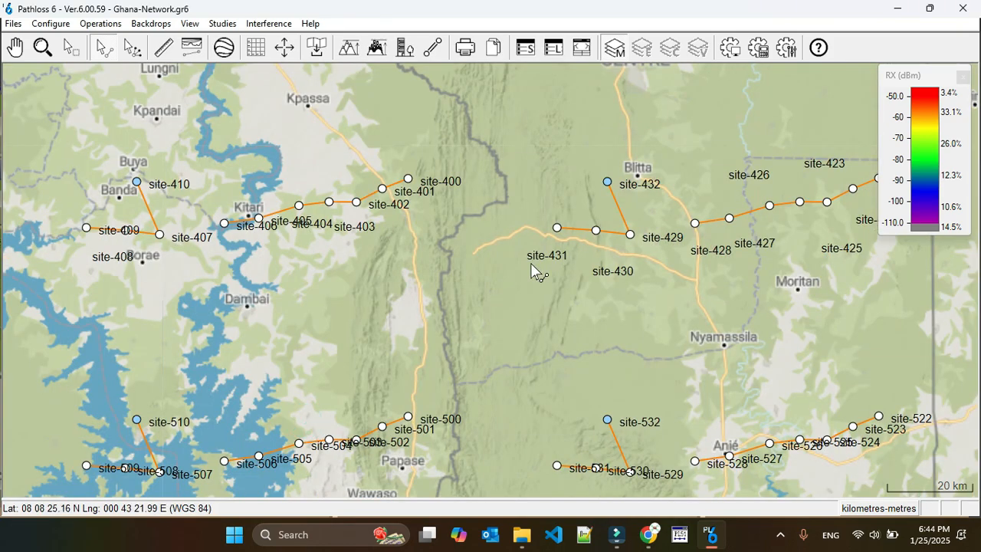
# Step: Locate the link between site-425 and site-424 on the map and open its channel table
pyautogui.moveTo(746, 272); pyautogui.dragTo(674, 301)
pyautogui.click(750, 258)
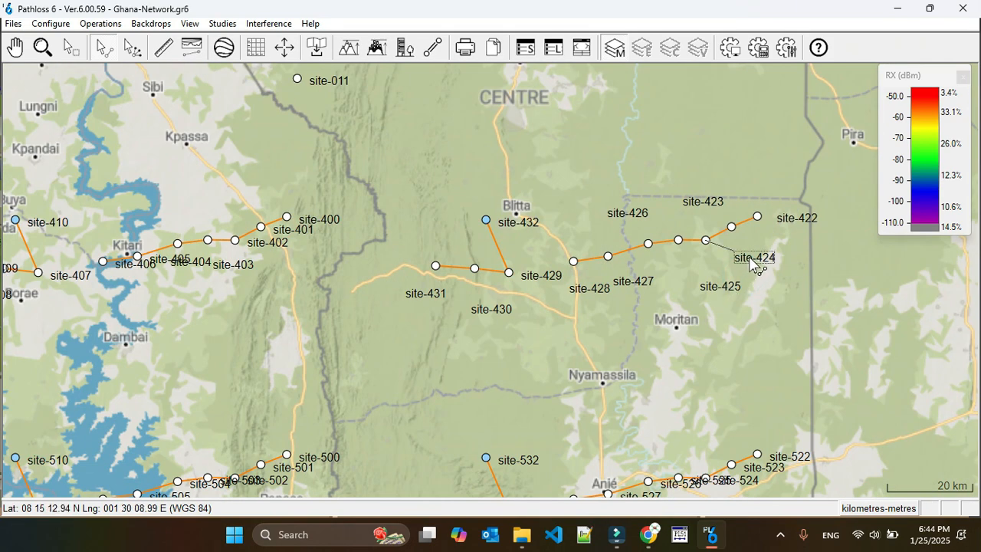
pyautogui.rightClick(695, 247)
pyautogui.click(675, 251)
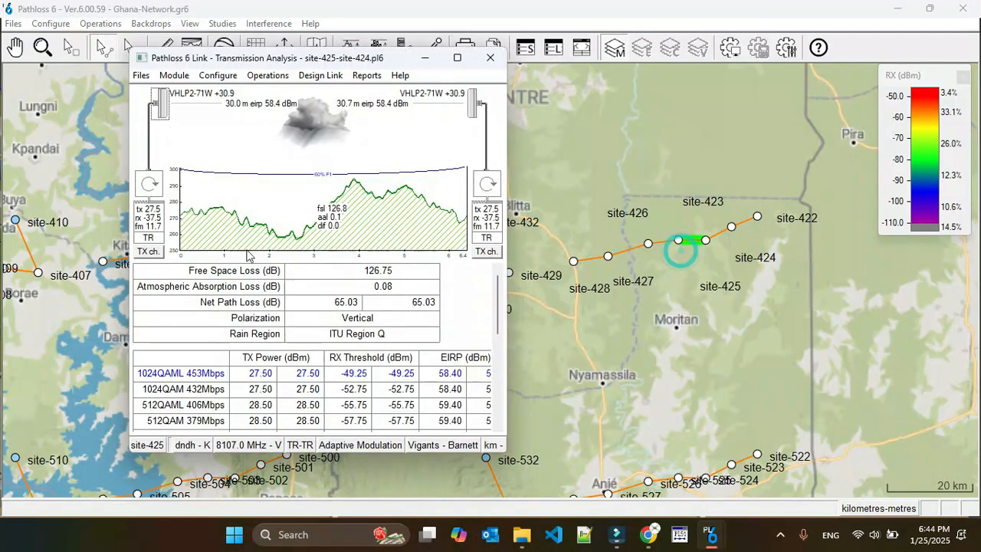
pyautogui.click(147, 252)
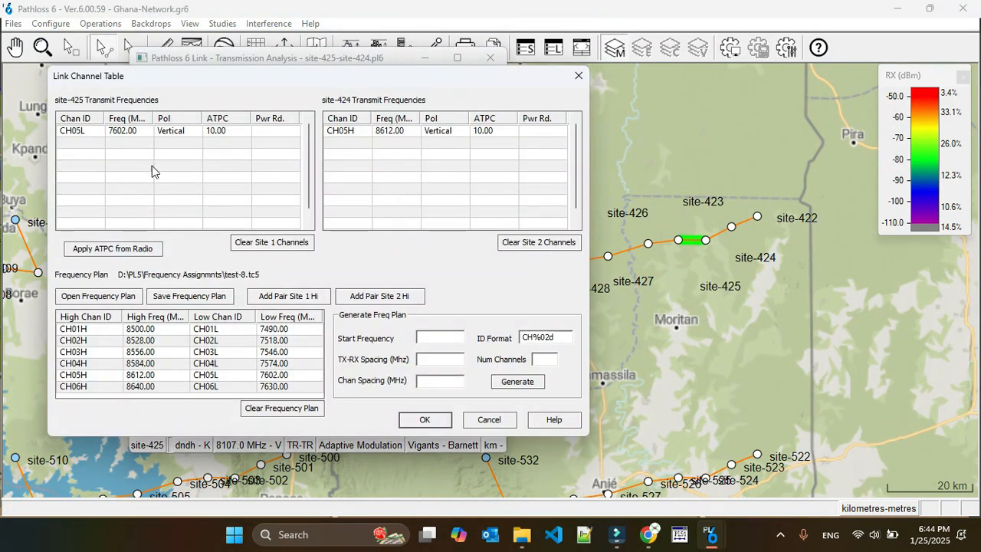
# Step: Clear both sites' channels on the site-425 to site-424 link and add the CH03H/CH03L pair with site-424 as high
pyautogui.click(74, 131)
pyautogui.click(258, 243)
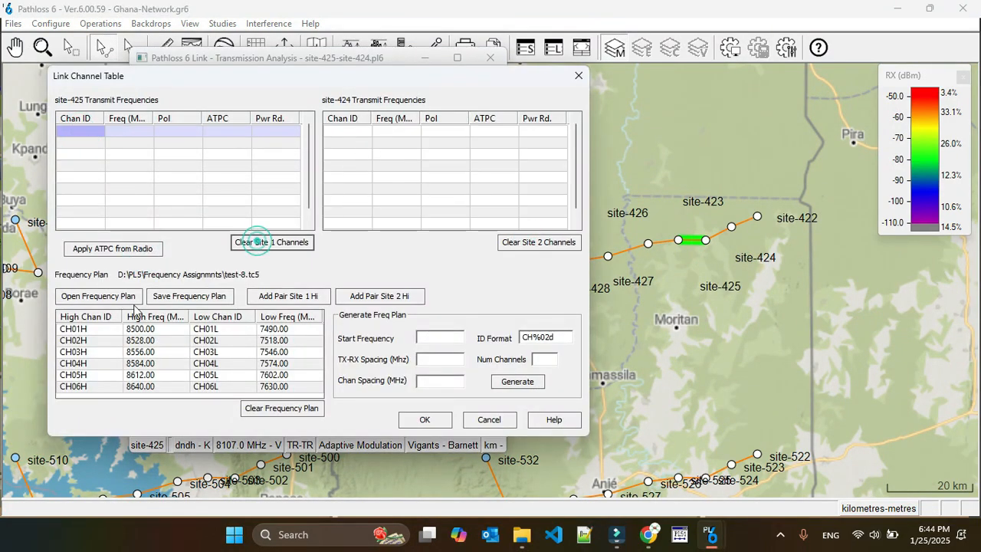
pyautogui.click(67, 354)
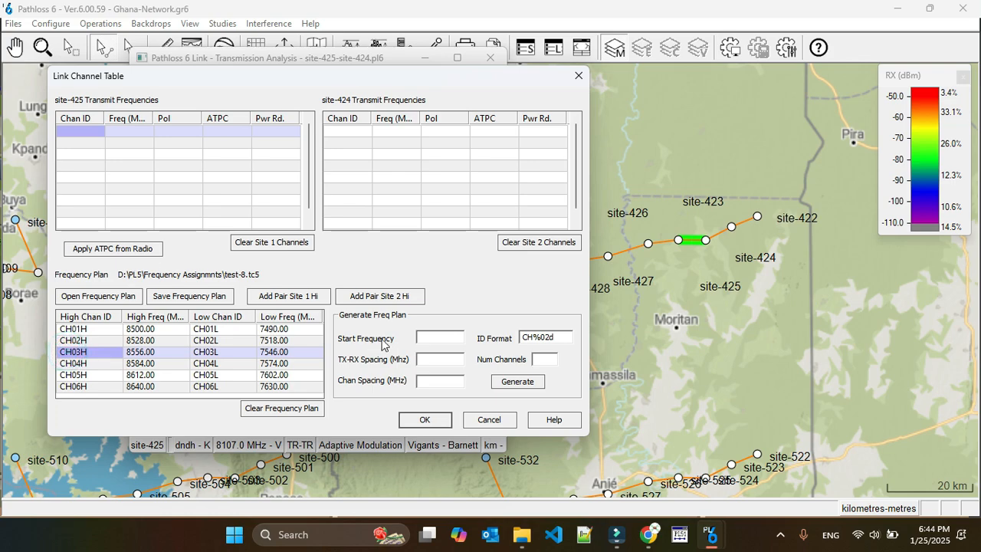
pyautogui.click(345, 295)
# Step: Apply the new channel table, updating the design frequency to its average, and save and close the site-425 to site-424 link
pyautogui.click(432, 417)
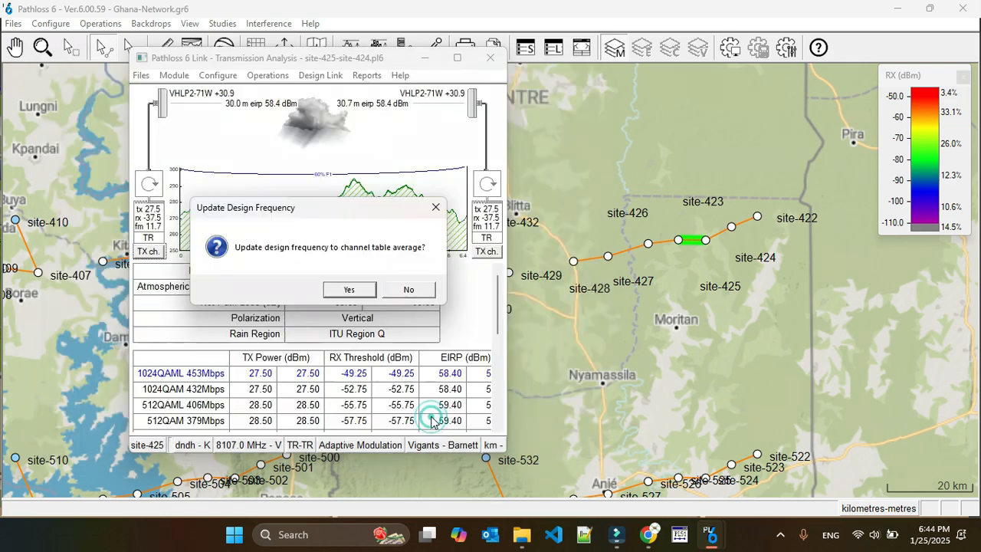
pyautogui.click(347, 288)
pyautogui.click(493, 60)
pyautogui.click(282, 291)
# Step: Recalculate the intra-system interference, analyzing the Phase-3 links against Phase-3
pyautogui.click(270, 23)
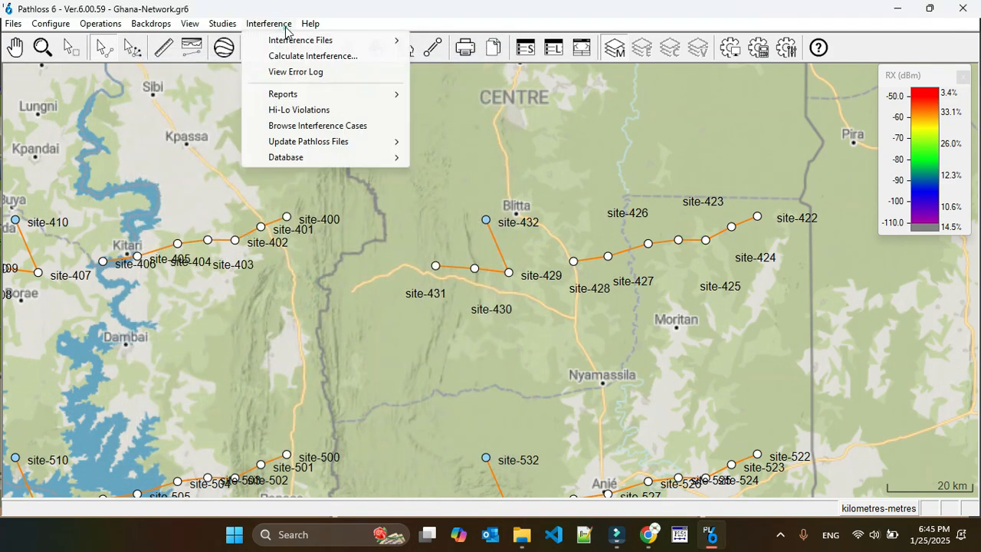
pyautogui.click(317, 56)
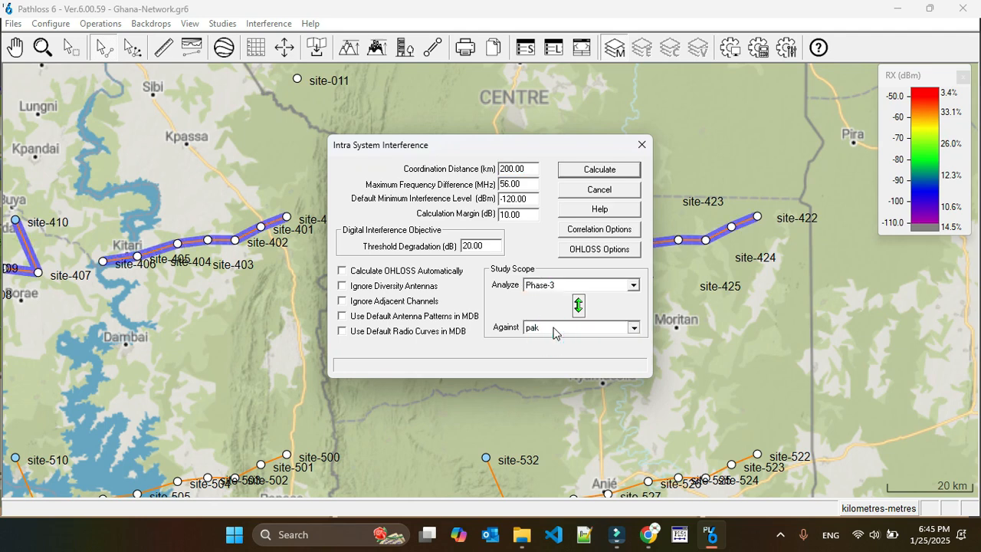
pyautogui.click(554, 327)
pyautogui.click(557, 379)
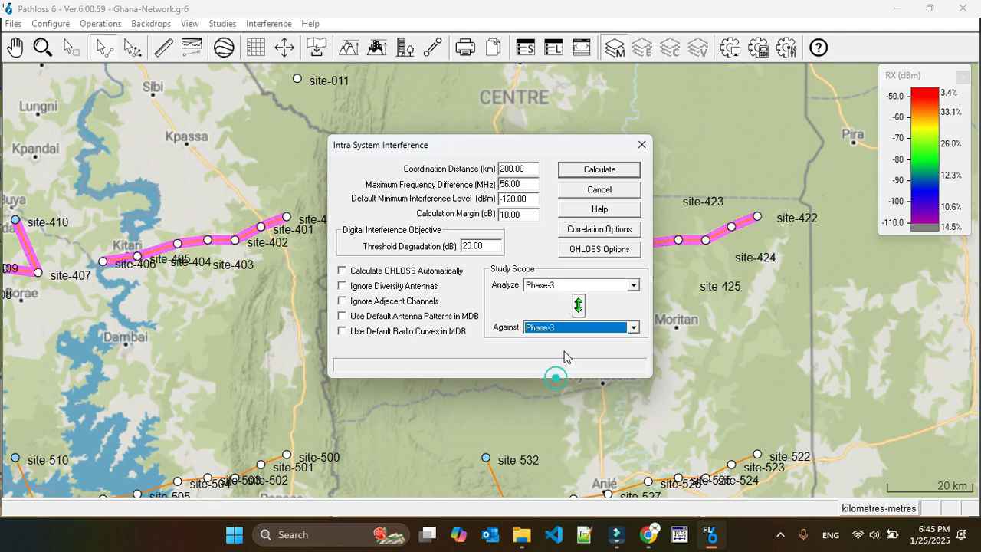
pyautogui.click(602, 172)
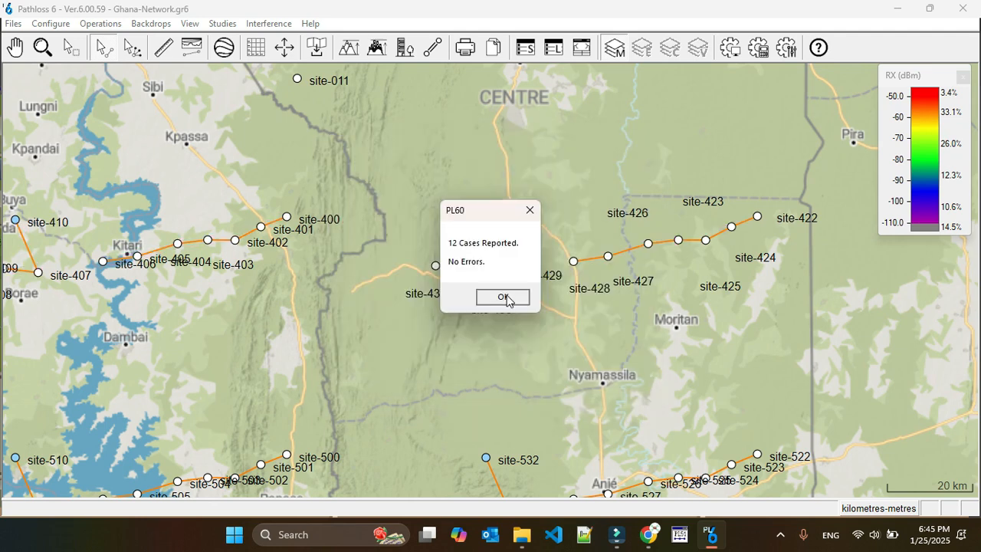
pyautogui.click(506, 296)
# Step: Browse the first recalculated interference case and identify its victim and interfering links
pyautogui.click(269, 23)
pyautogui.click(307, 82)
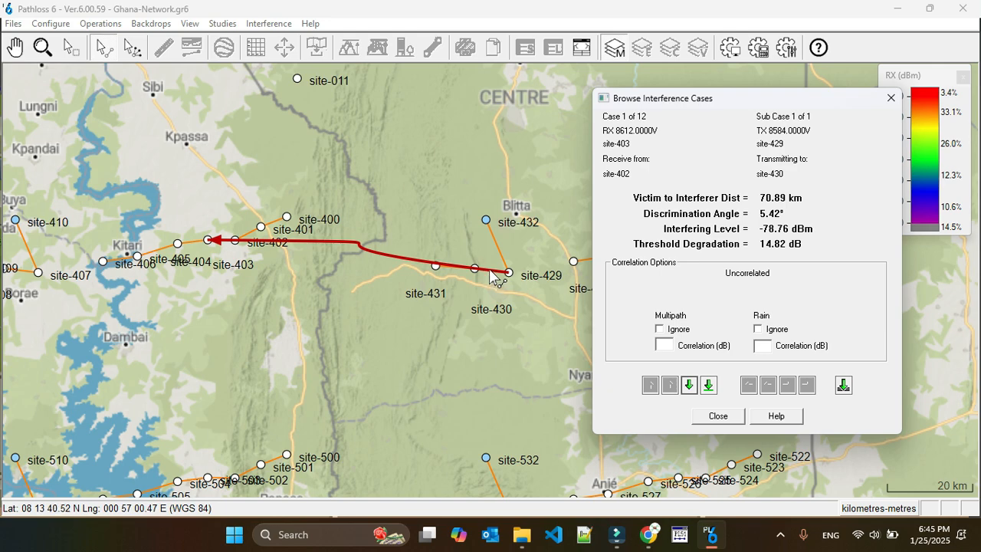
pyautogui.click(705, 414)
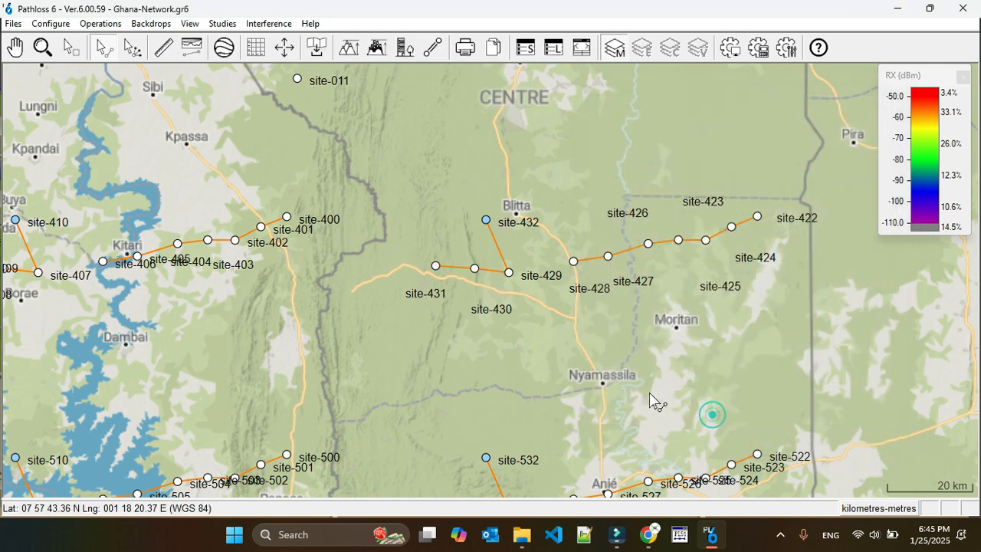
# Step: Check the channel table of the interfering site-430 to site-429 link and close it without changes
pyautogui.click(497, 272)
pyautogui.click(495, 284)
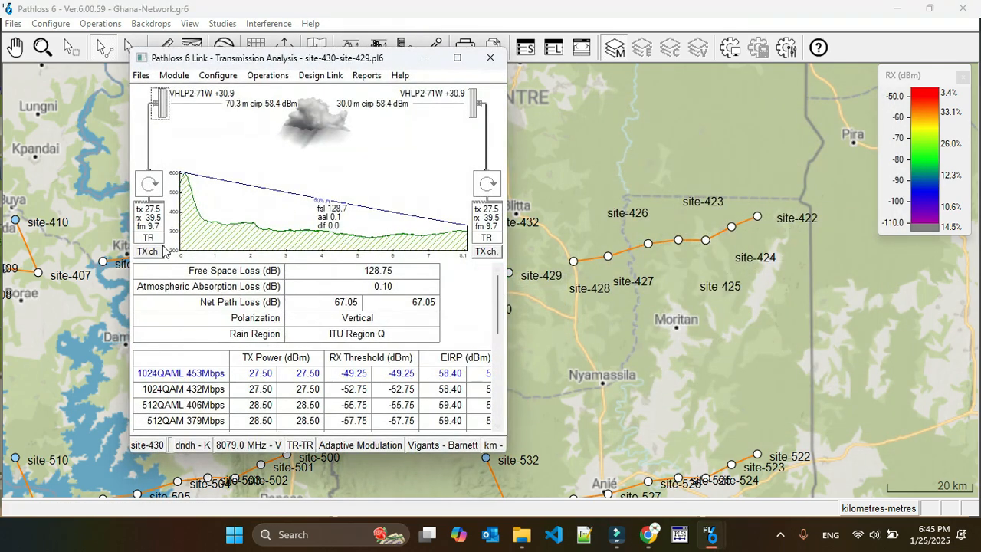
pyautogui.click(148, 255)
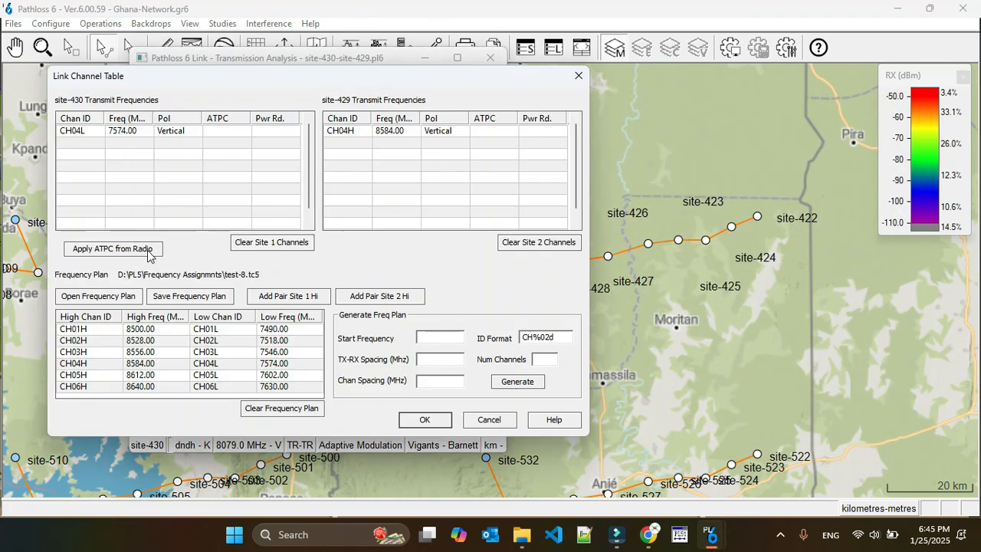
pyautogui.click(584, 79)
pyautogui.click(491, 50)
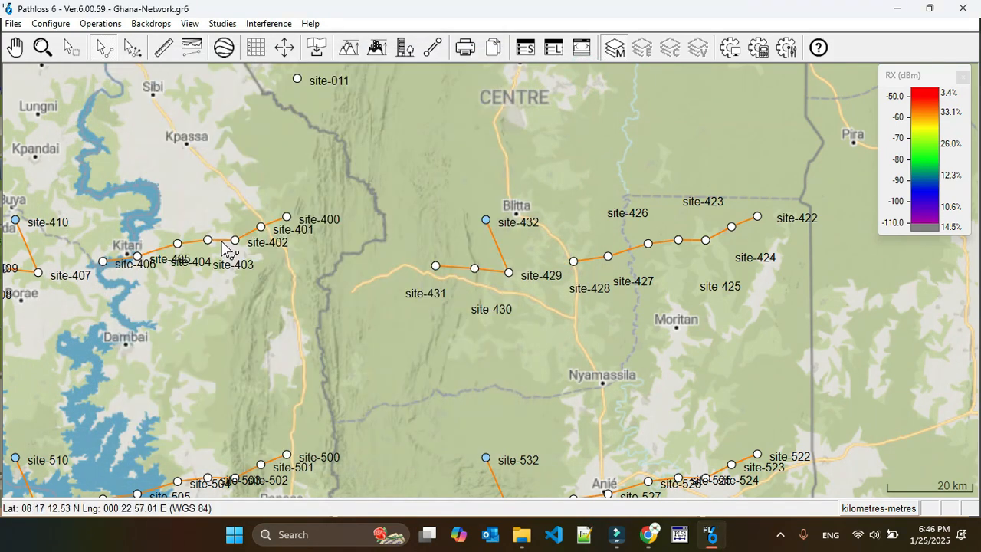
# Step: Open the channel table of the site-403 to site-402 link and clear both sites' channels
pyautogui.click(222, 245)
pyautogui.click(222, 251)
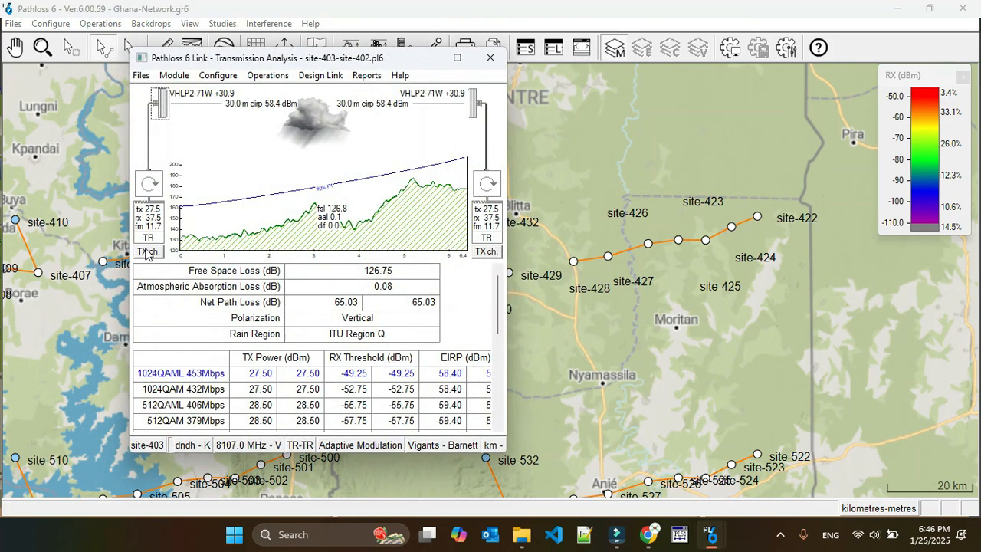
pyautogui.click(148, 254)
pyautogui.click(92, 131)
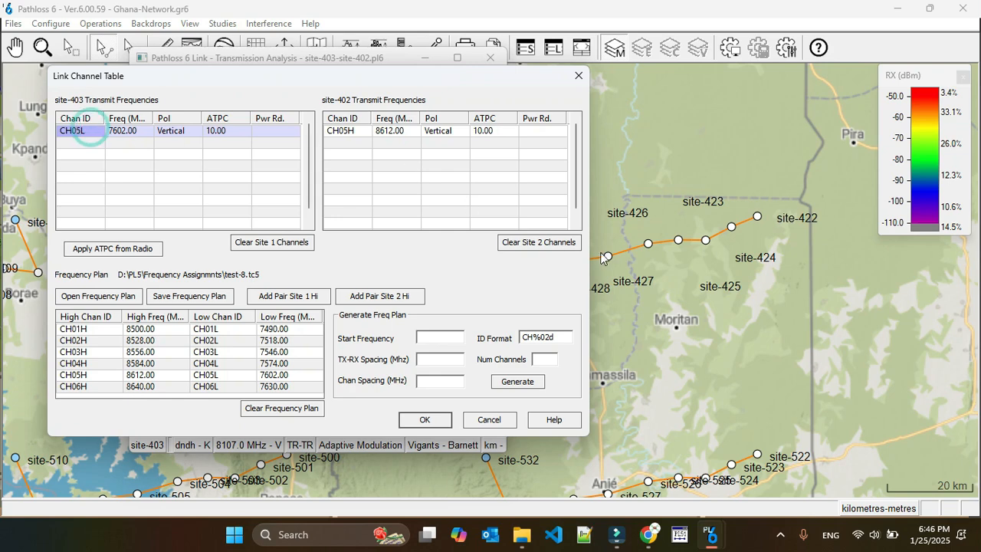
pyautogui.click(548, 242)
pyautogui.click(272, 243)
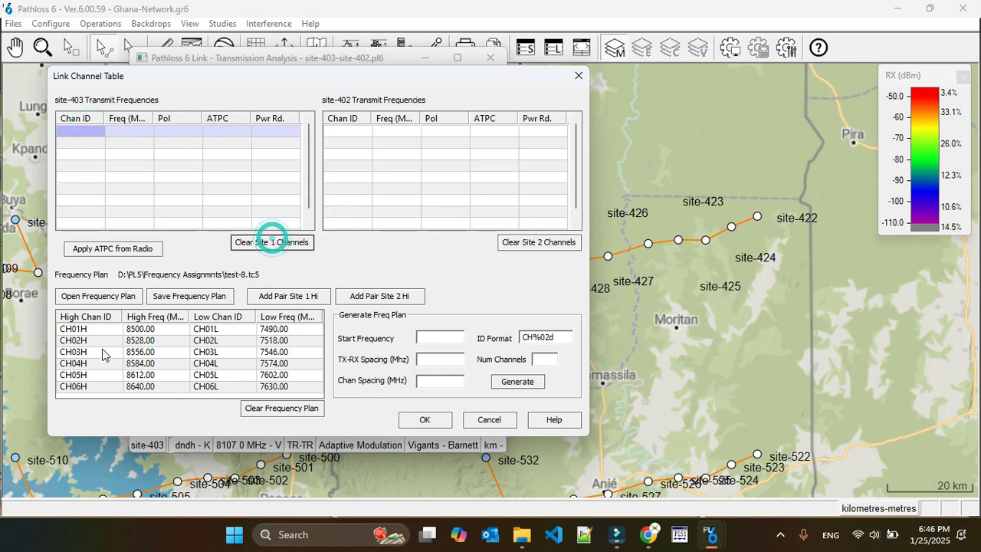
# Step: Add the CH02H/CH02L pair with site-402 as high, apply the channel table, and save and close the site-403 to site-402 link
pyautogui.click(66, 341)
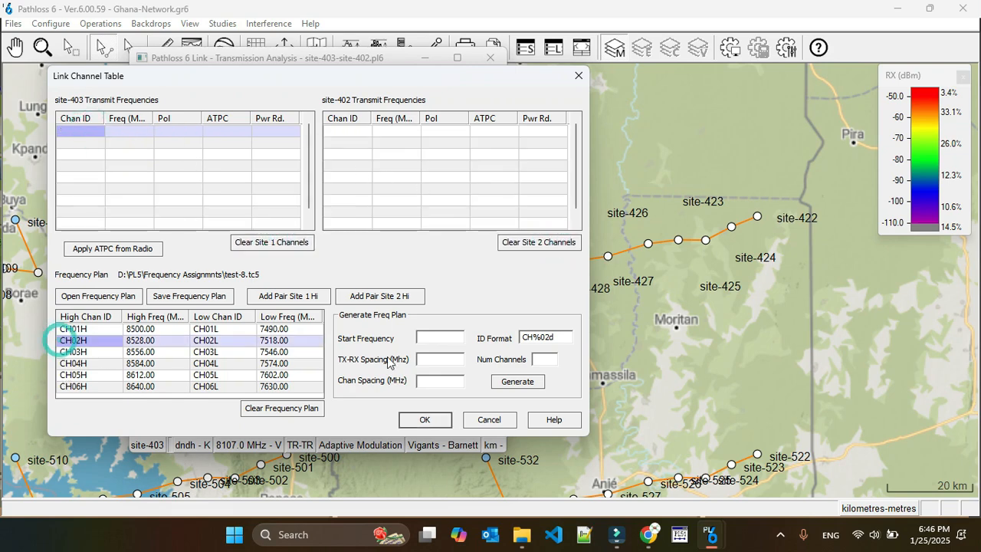
pyautogui.click(360, 299)
pyautogui.click(425, 419)
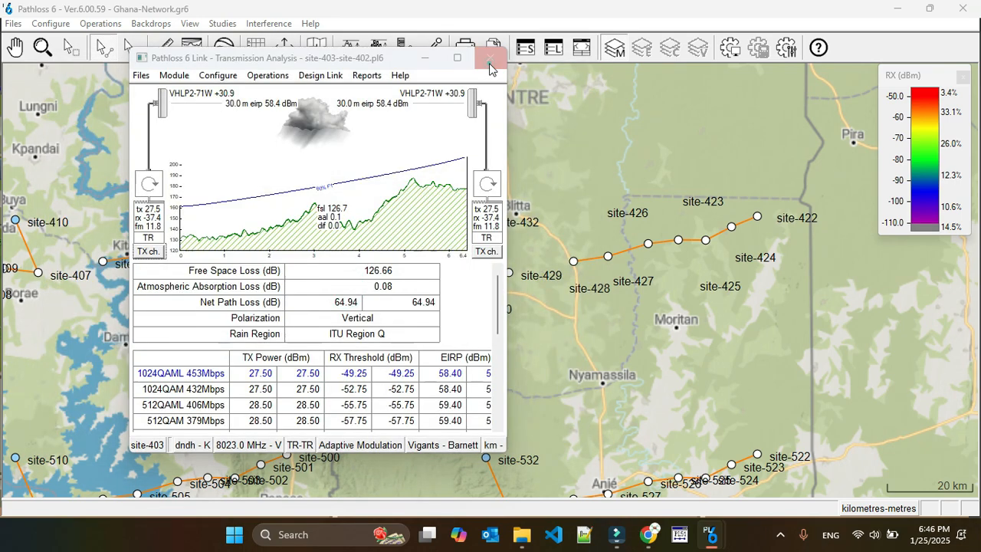
pyautogui.click(491, 58)
pyautogui.click(283, 292)
# Step: Recalculate the intra-system interference of the Phase-3 links against Phase-3 with the new channel assignment
pyautogui.click(264, 23)
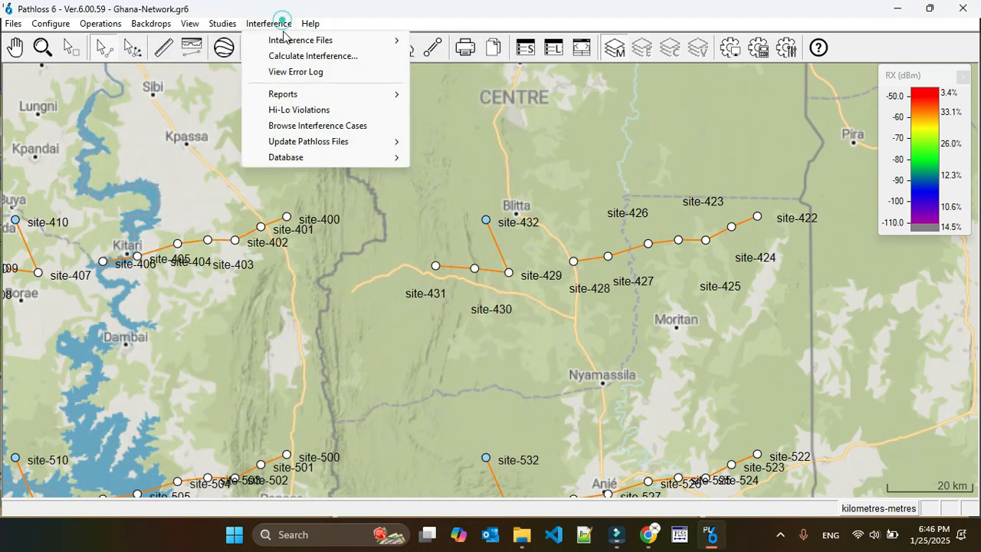
pyautogui.click(317, 54)
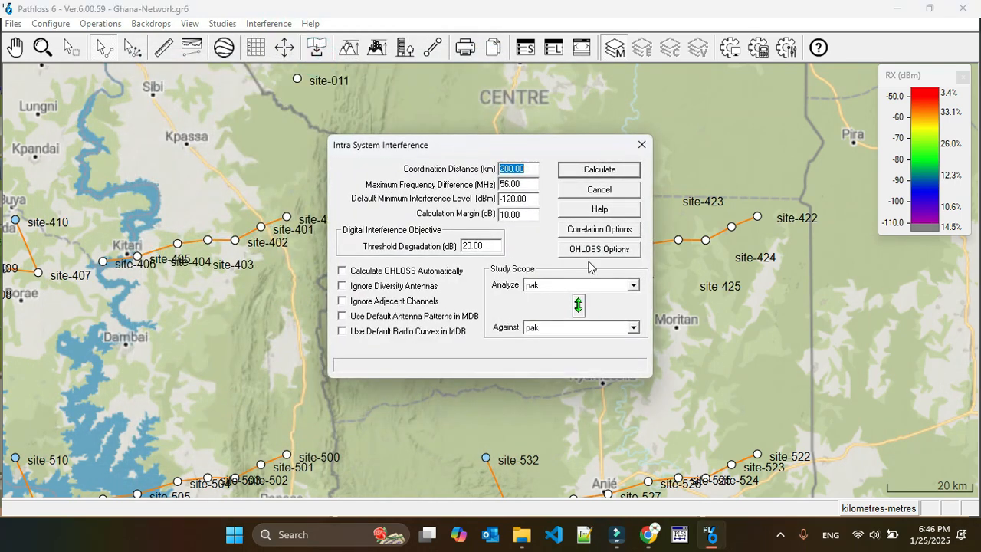
pyautogui.click(579, 286)
pyautogui.click(563, 338)
pyautogui.click(579, 328)
pyautogui.click(579, 328)
pyautogui.click(579, 327)
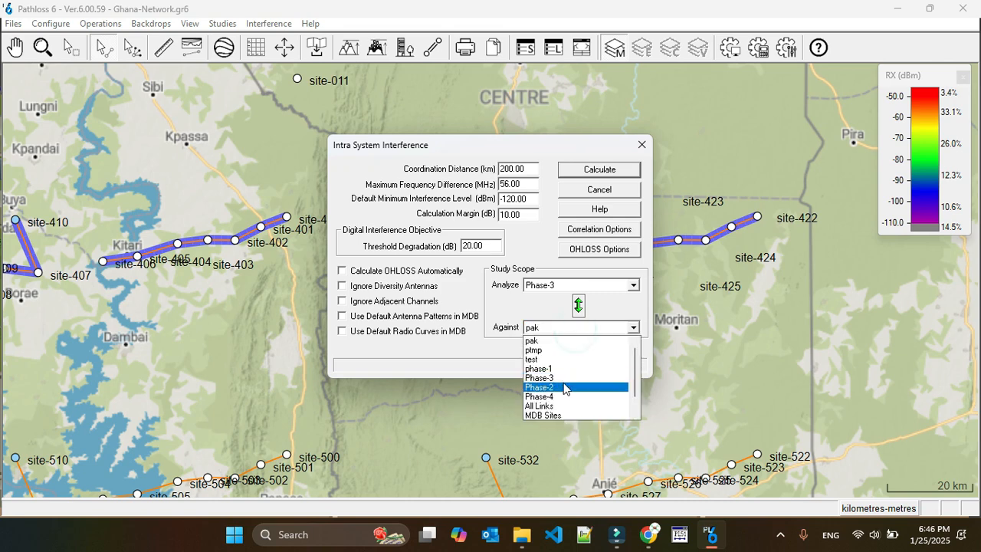
pyautogui.click(565, 384)
pyautogui.click(616, 171)
pyautogui.click(497, 301)
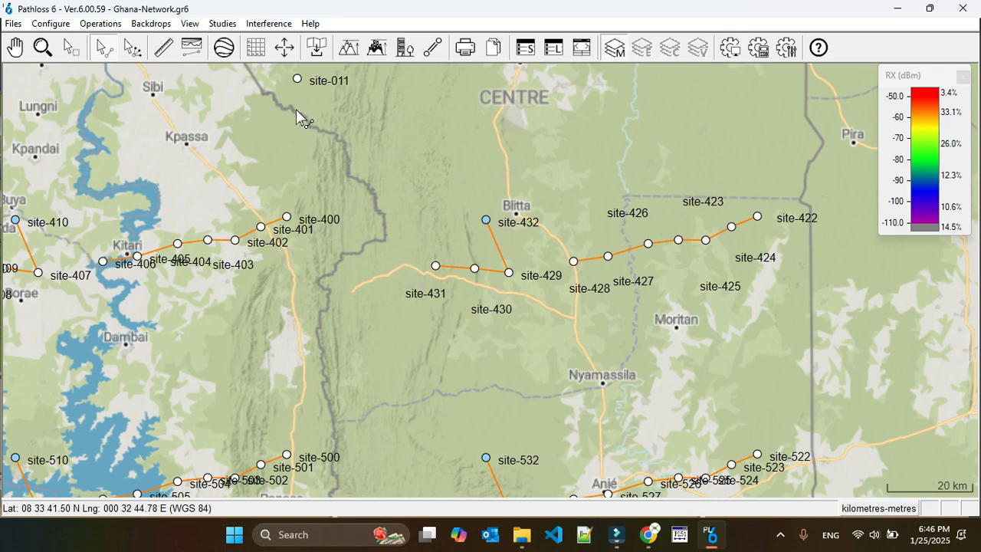
# Step: Browse the first case of the new results and trace the interference path between its victim and interfering links on the map
pyautogui.click(264, 23)
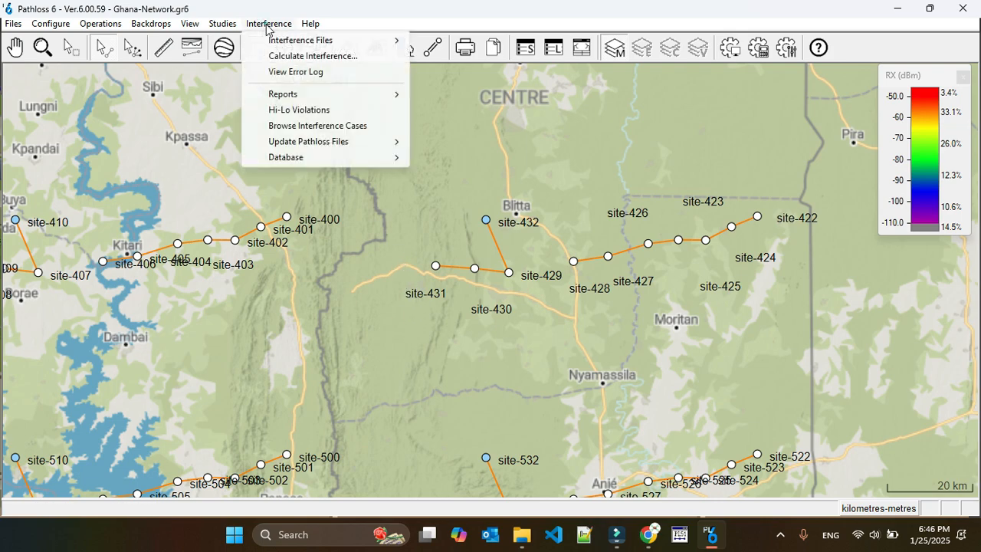
pyautogui.click(313, 126)
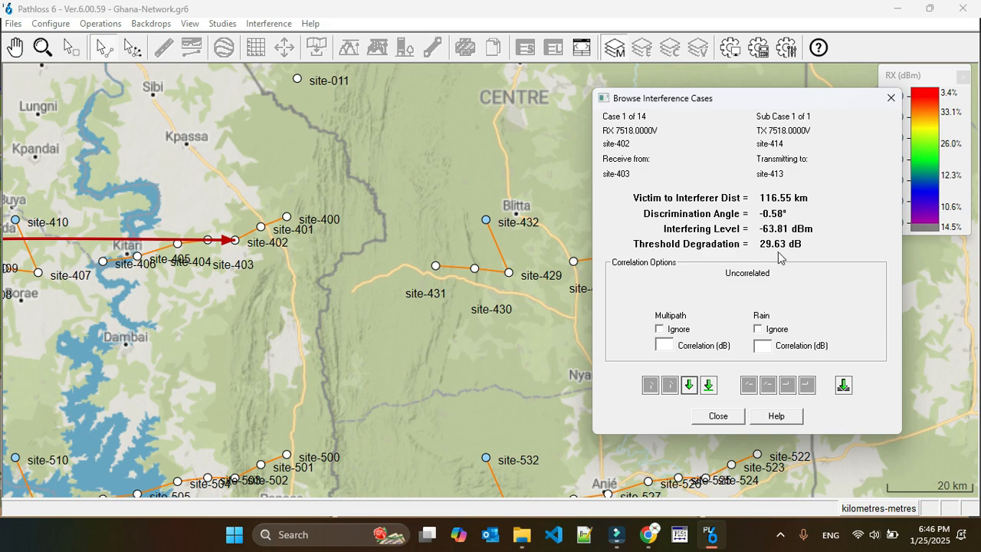
pyautogui.moveTo(242, 316); pyautogui.dragTo(462, 321)
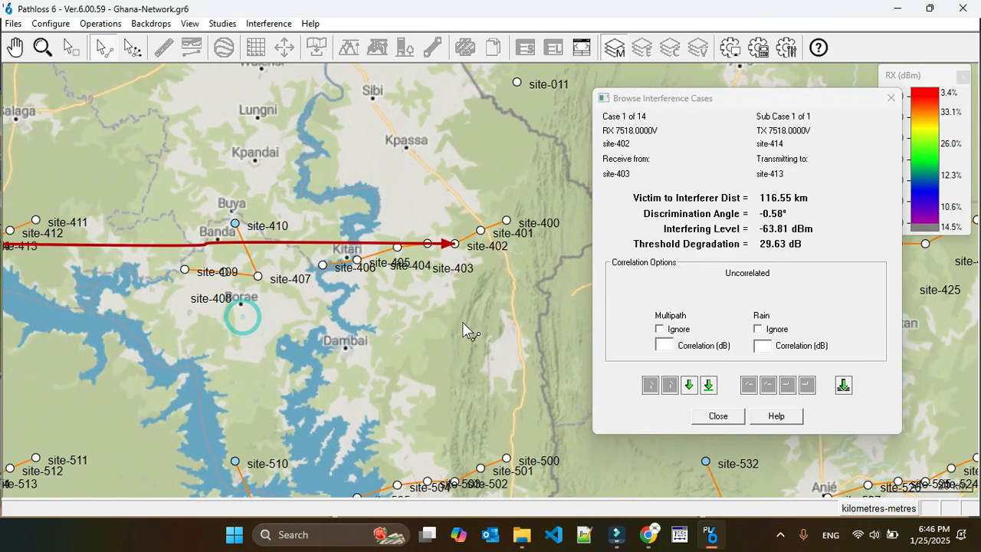
pyautogui.scroll(-1, 290, 346)
pyautogui.moveTo(513, 258); pyautogui.dragTo(436, 277)
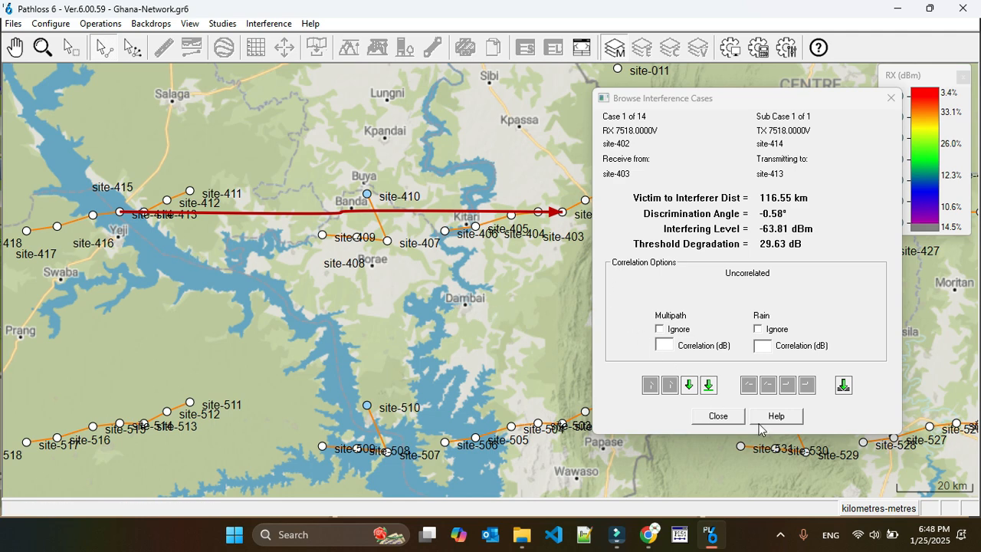
pyautogui.click(718, 416)
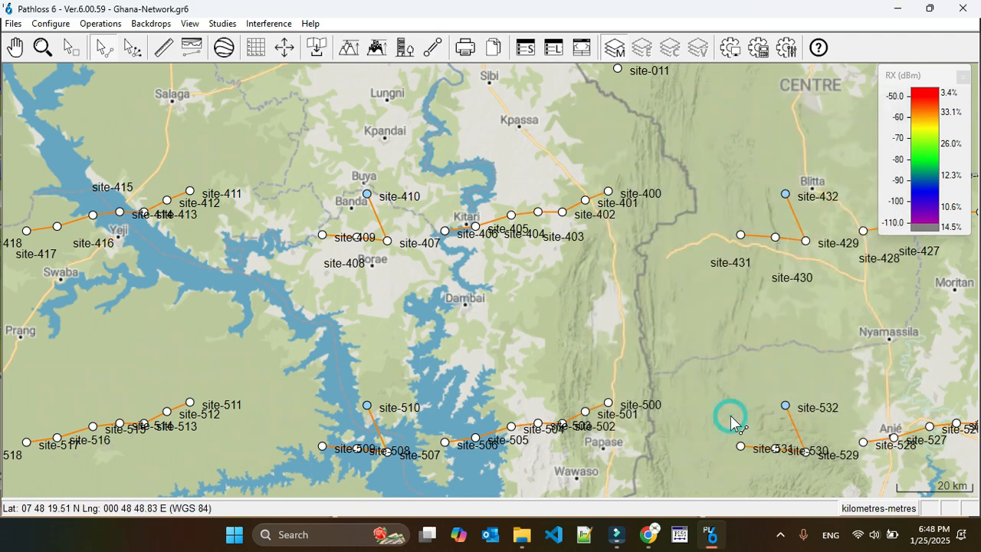
# Step: Check the channel table of the victim site-403 to site-402 link and close it without changes
pyautogui.rightClick(553, 218)
pyautogui.click(548, 223)
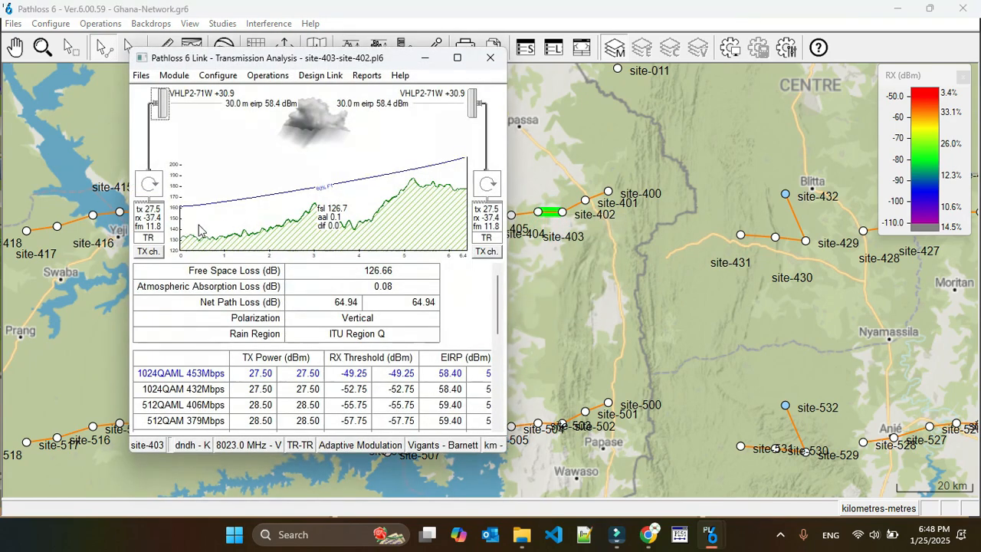
pyautogui.click(146, 253)
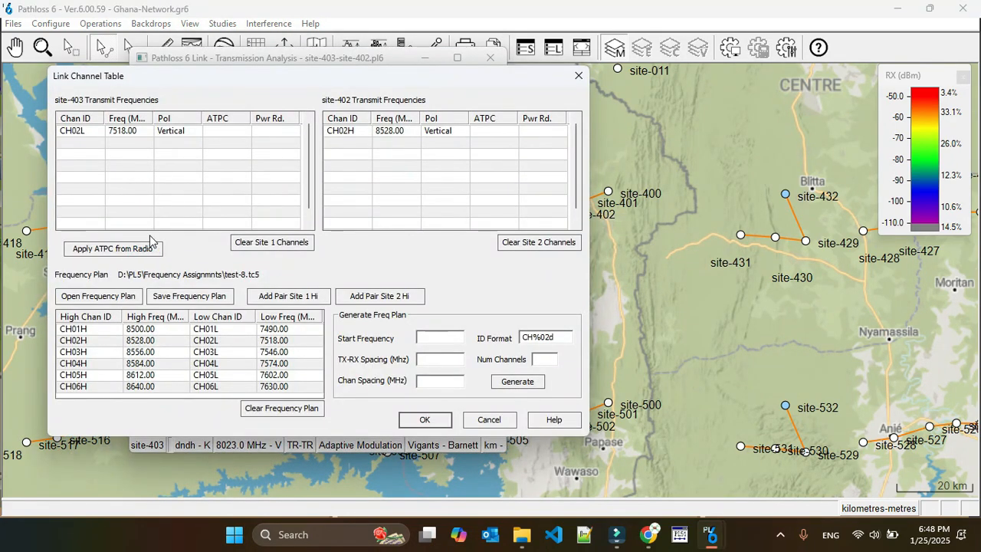
pyautogui.click(579, 77)
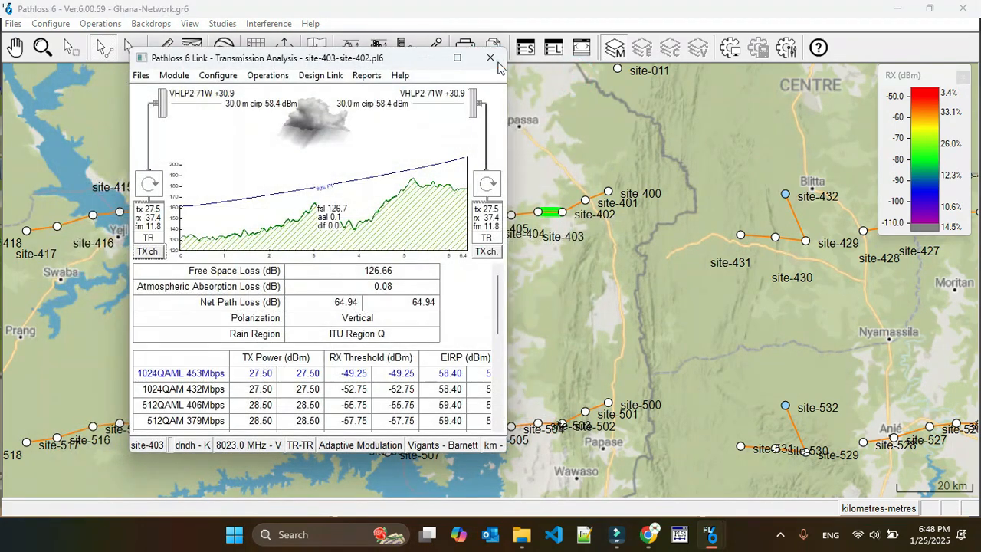
pyautogui.click(497, 61)
# Step: Open the channel table of the site-414 to site-413 link and set its CH02 pair's polarization to Horizontal
pyautogui.rightClick(132, 213)
pyautogui.click(130, 220)
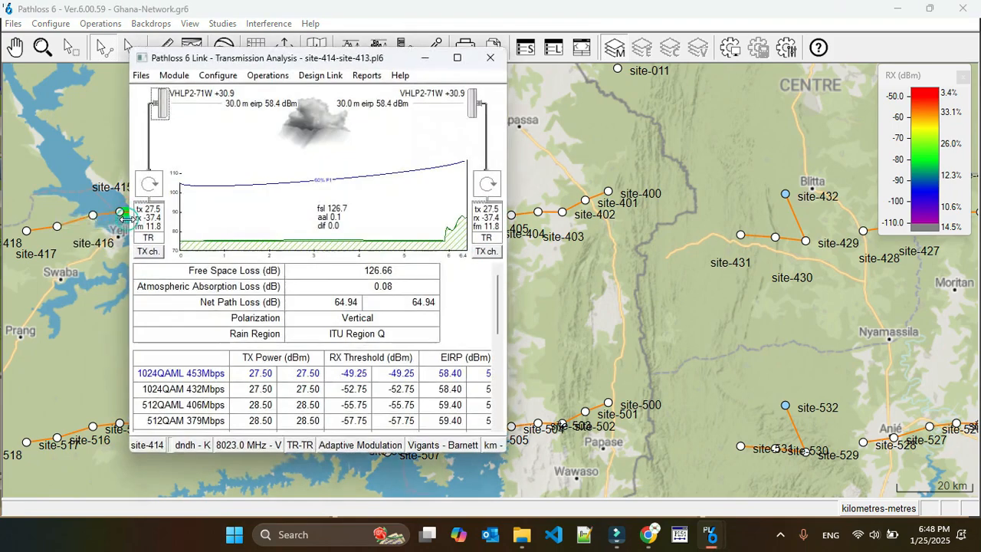
pyautogui.click(148, 252)
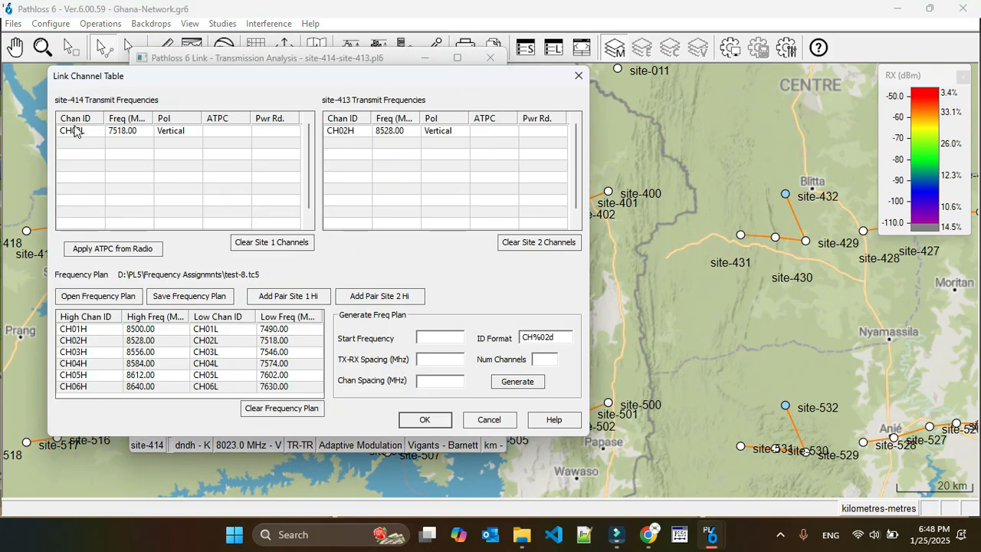
pyautogui.click(178, 136)
pyautogui.click(178, 136)
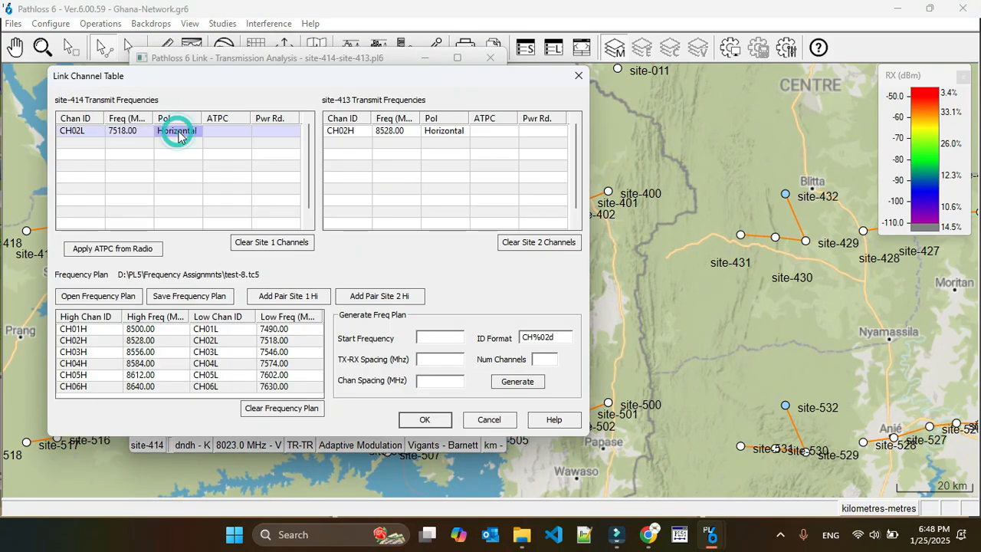
# Step: Apply the channel table, updating the design frequency to its average, and save and close the site-414 to site-413 link
pyautogui.click(426, 420)
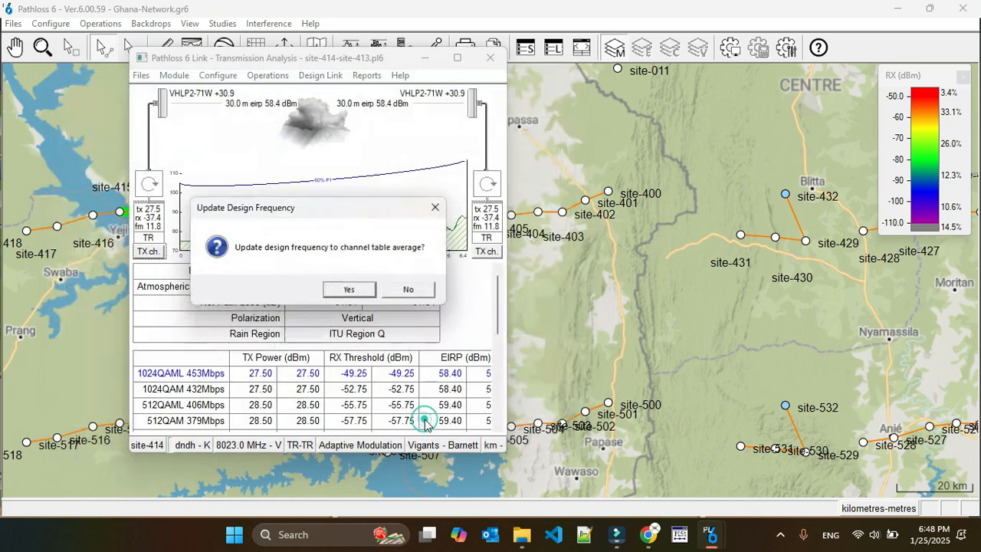
pyautogui.click(350, 294)
pyautogui.click(490, 58)
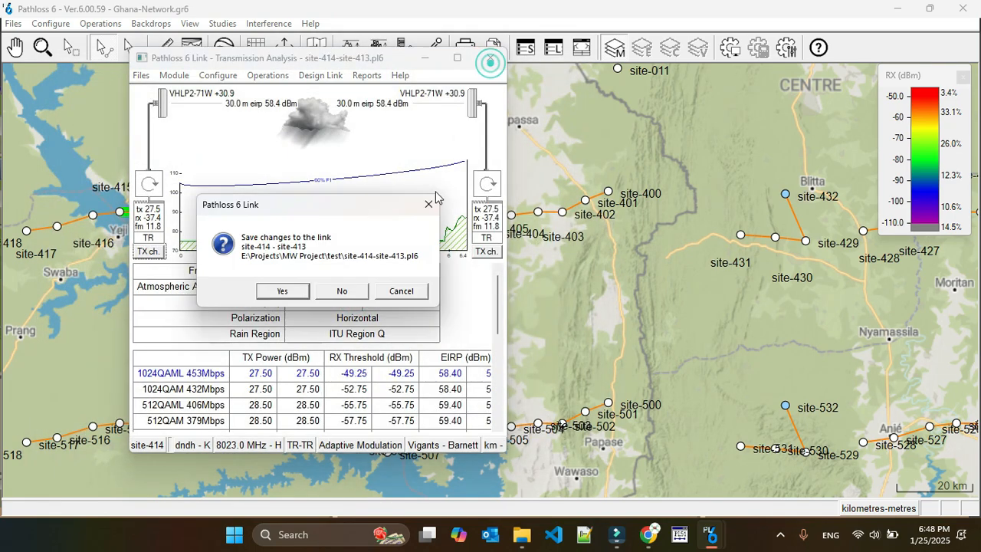
pyautogui.click(282, 290)
# Step: Recalculate the Phase-3 against Phase-3 intra-system interference with the changed polarization
pyautogui.click(268, 23)
pyautogui.click(336, 55)
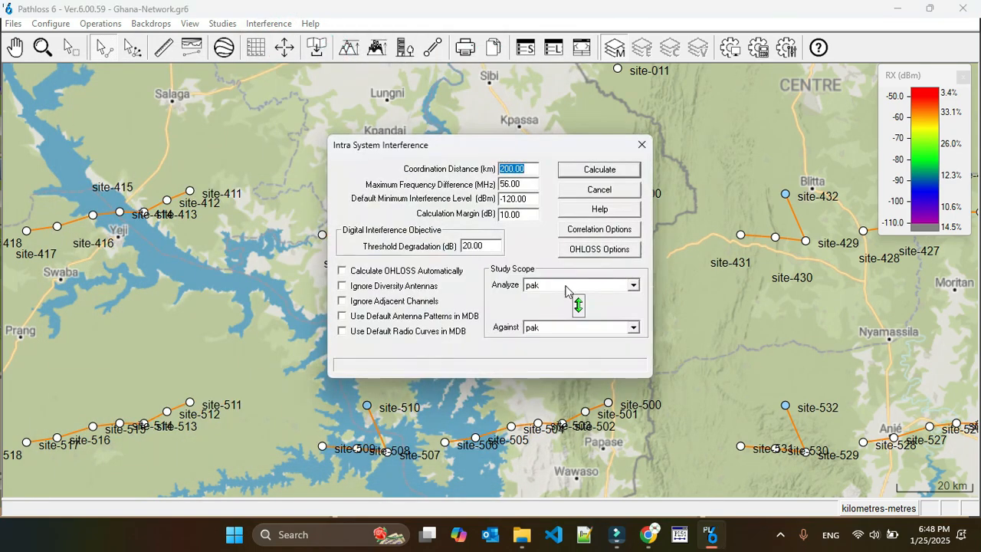
pyautogui.click(566, 327)
pyautogui.click(552, 378)
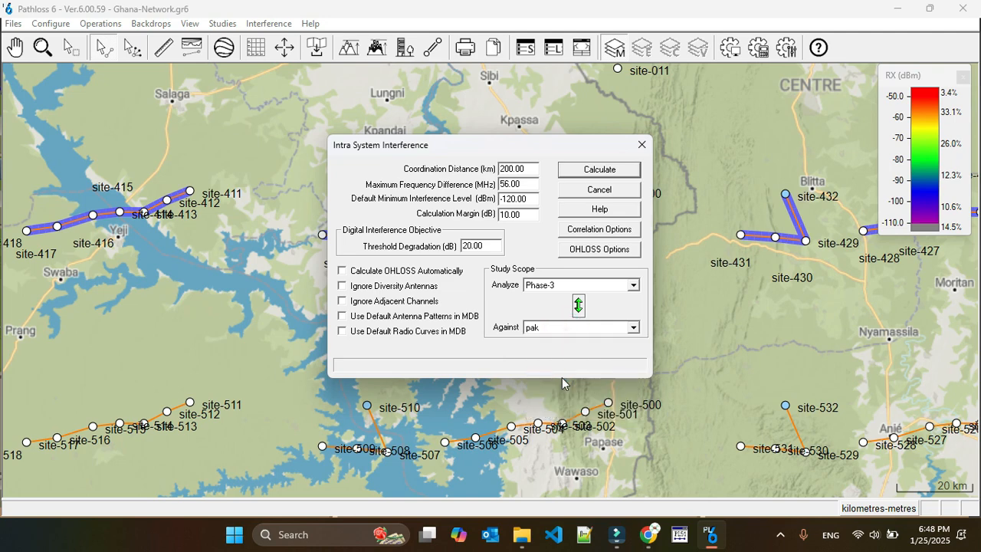
pyautogui.click(586, 169)
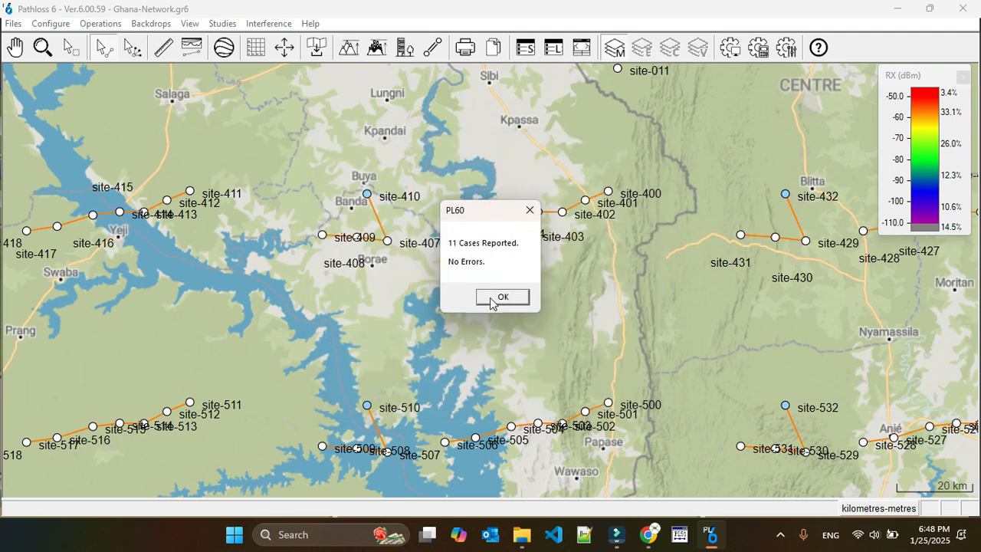
pyautogui.click(502, 298)
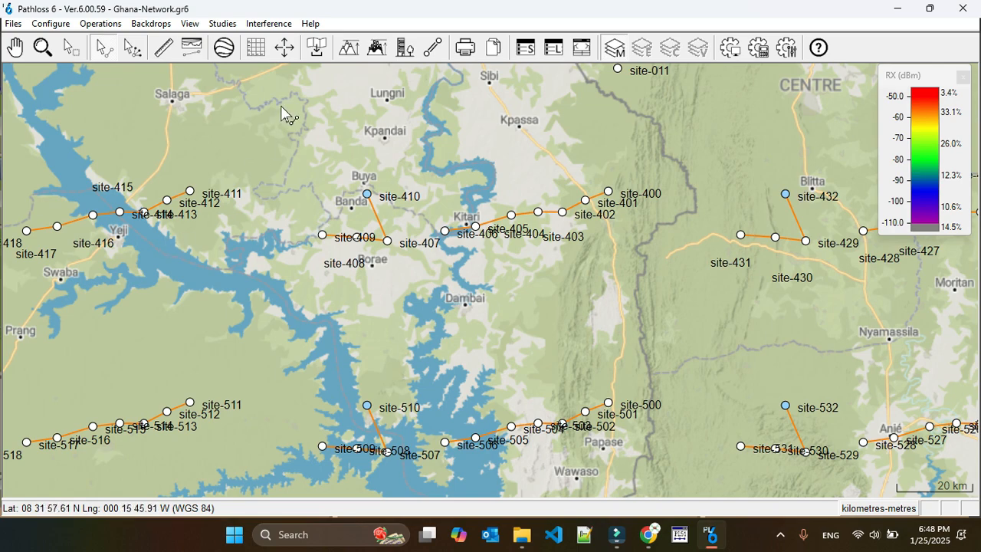
# Step: Browse the first reported interference case, moving its window clear of the victim link, and close it
pyautogui.click(268, 23)
pyautogui.click(308, 126)
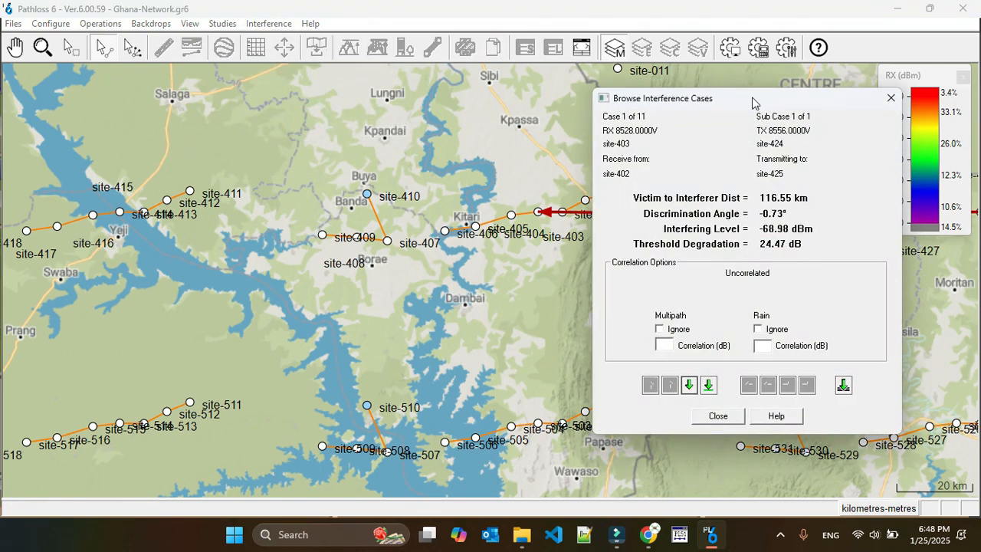
pyautogui.moveTo(752, 102); pyautogui.dragTo(261, 171)
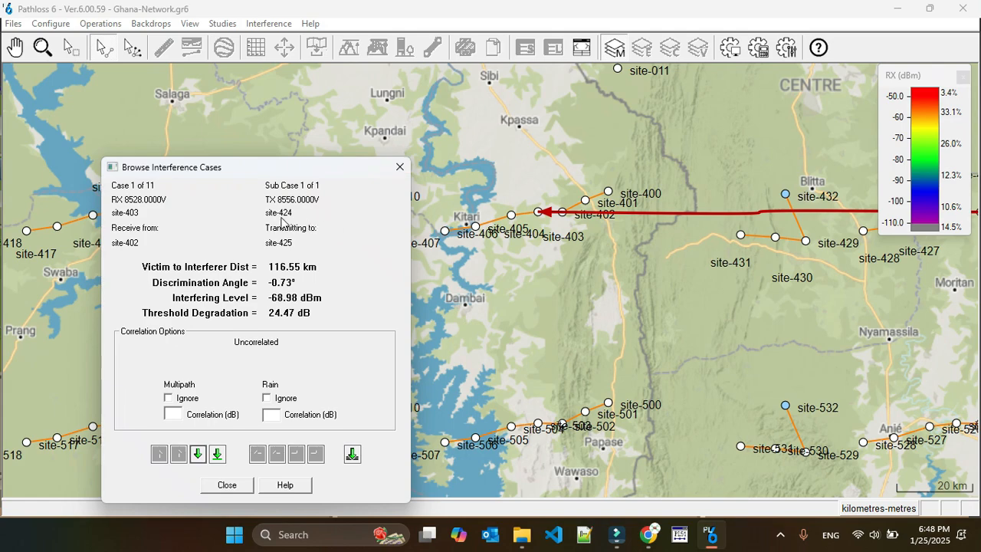
pyautogui.click(398, 168)
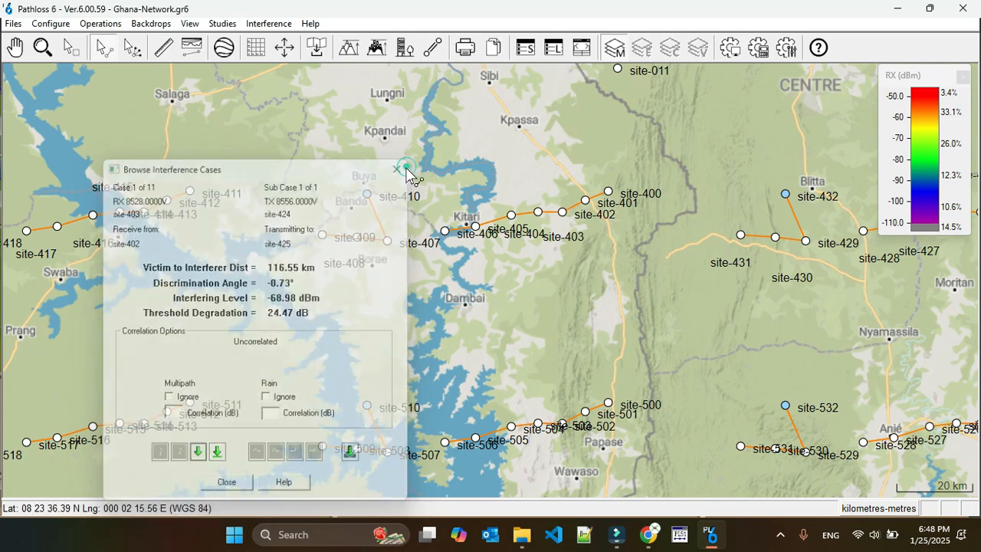
# Step: Set the CH02 pair's polarization to Horizontal on the site-403 to site-402 link, update its design frequency, and save and close the link
pyautogui.click(552, 224)
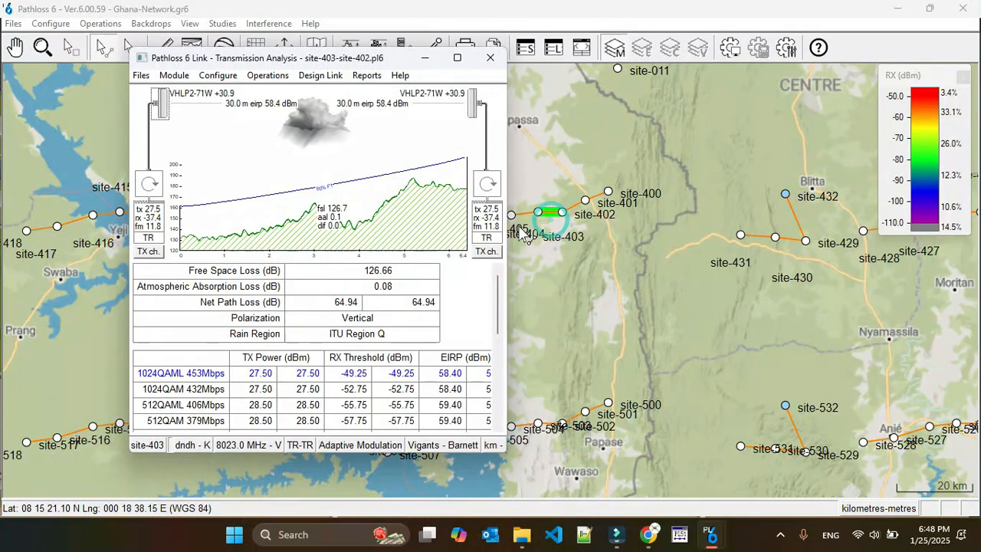
pyautogui.click(149, 250)
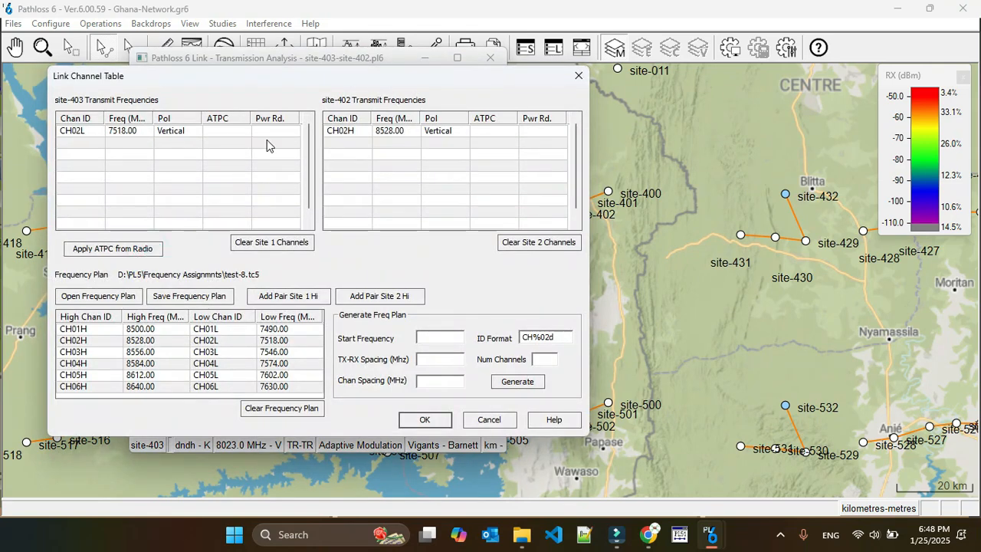
pyautogui.click(442, 135)
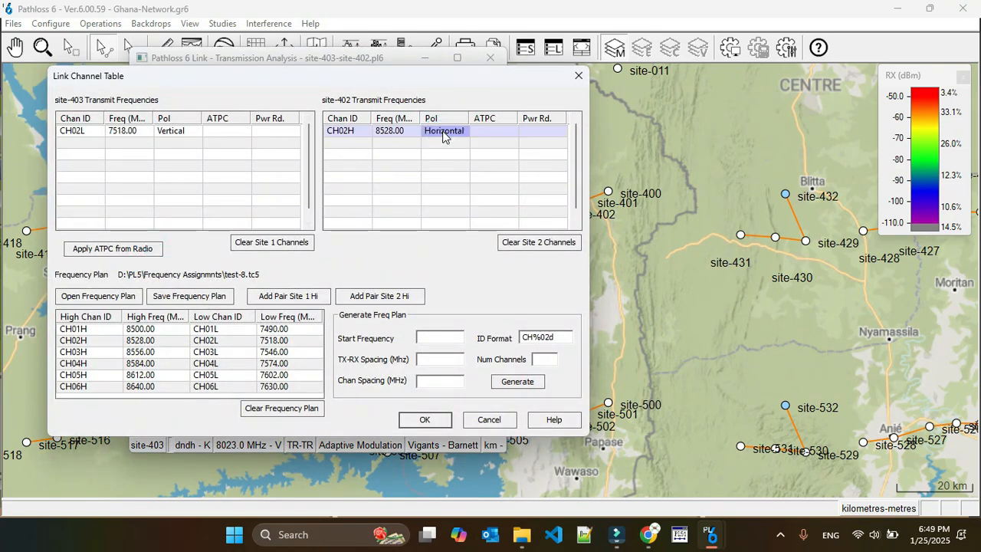
pyautogui.click(175, 133)
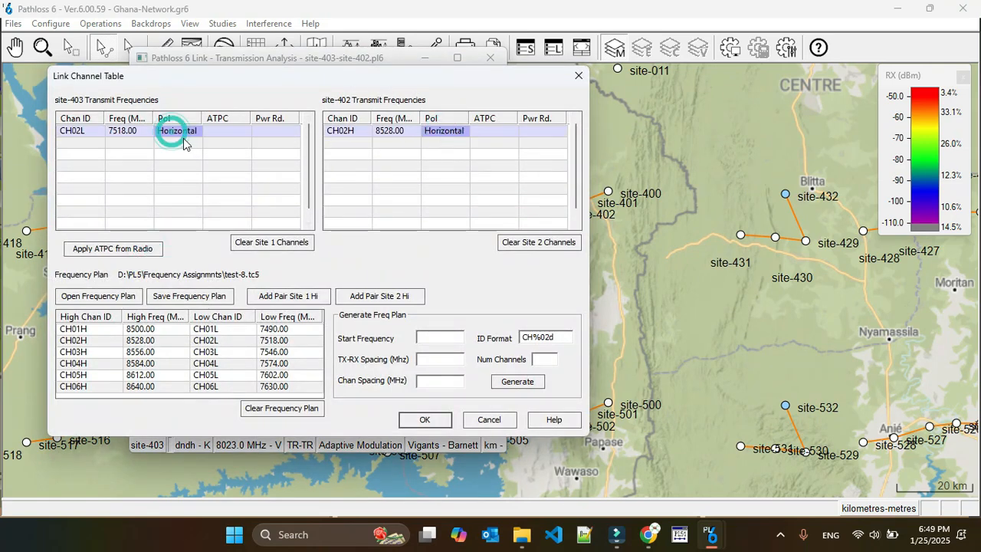
pyautogui.click(505, 321)
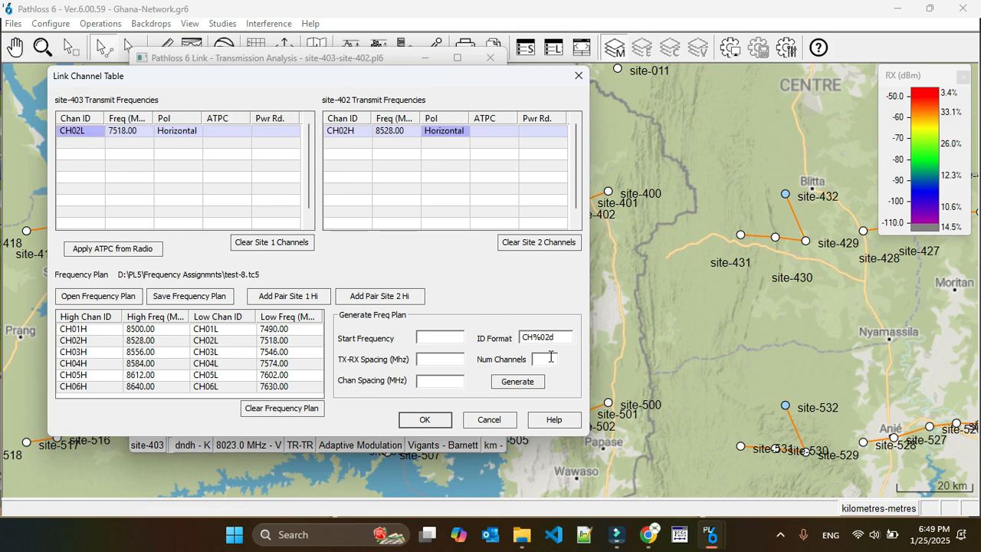
pyautogui.click(428, 421)
pyautogui.click(350, 286)
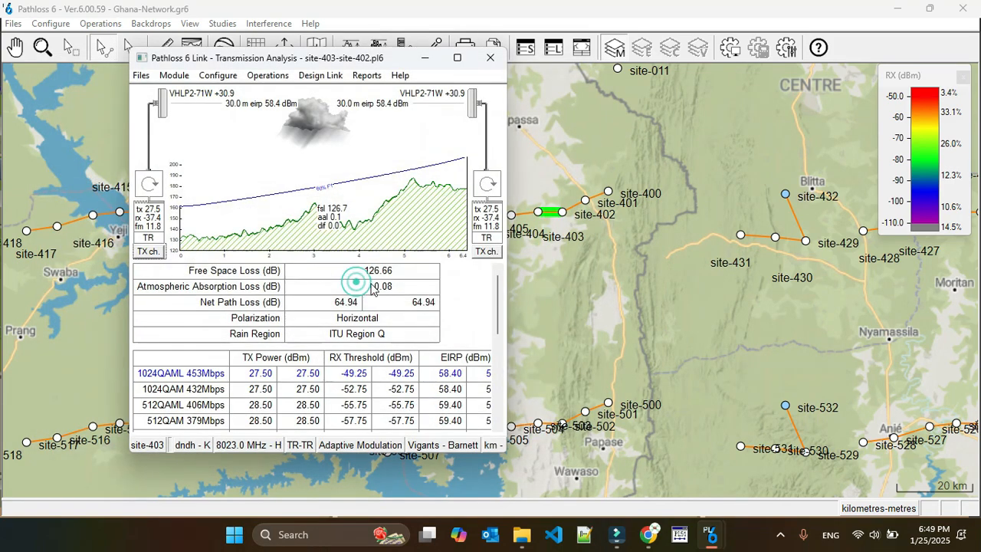
pyautogui.click(490, 57)
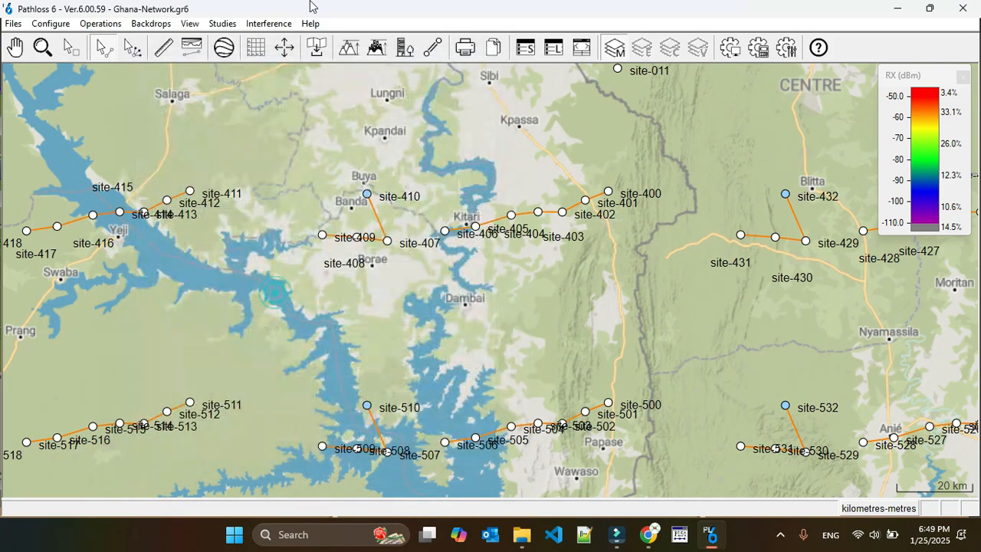
# Step: Recalculate the Phase-3 against Phase-3 intra-system interference with the site-403 to site-402 link on Horizontal polarization
pyautogui.click(256, 23)
pyautogui.click(310, 57)
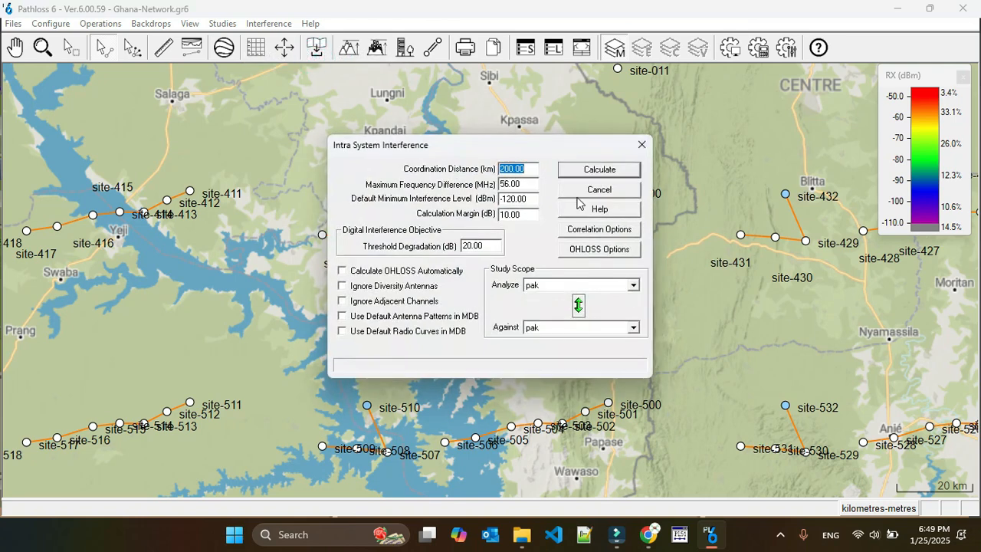
pyautogui.click(563, 286)
pyautogui.click(559, 325)
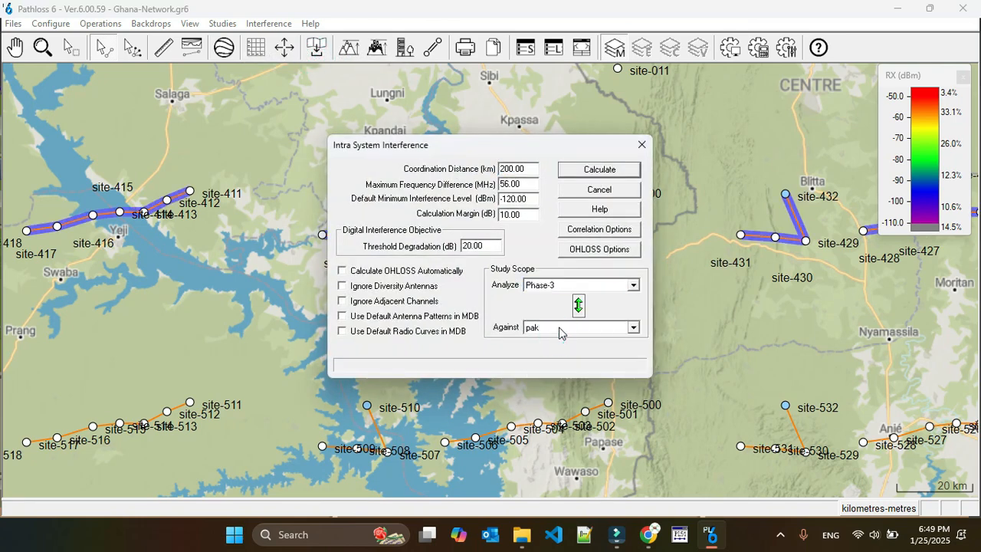
pyautogui.click(600, 169)
pyautogui.click(509, 303)
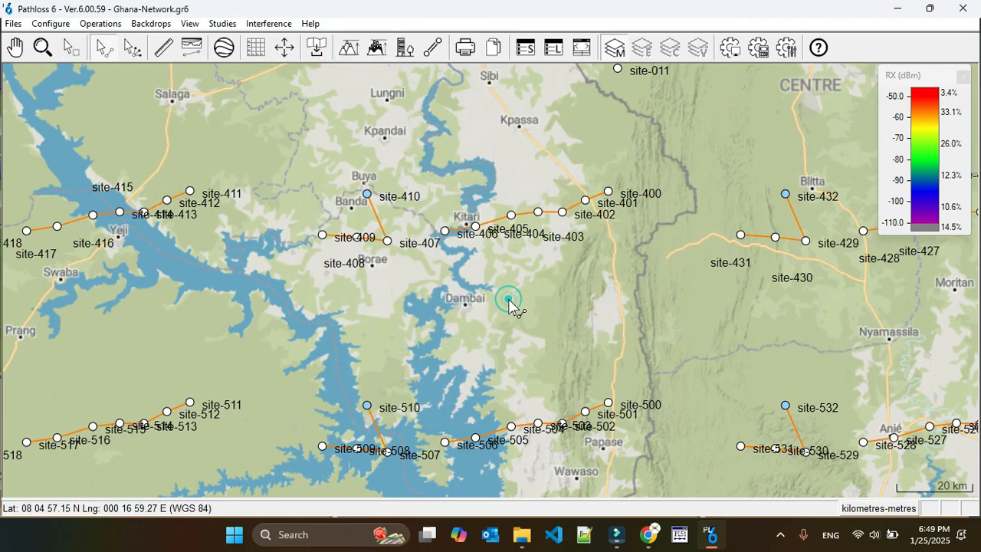
# Step: Browse the first reported case of the recalculated interference and close it
pyautogui.click(255, 21)
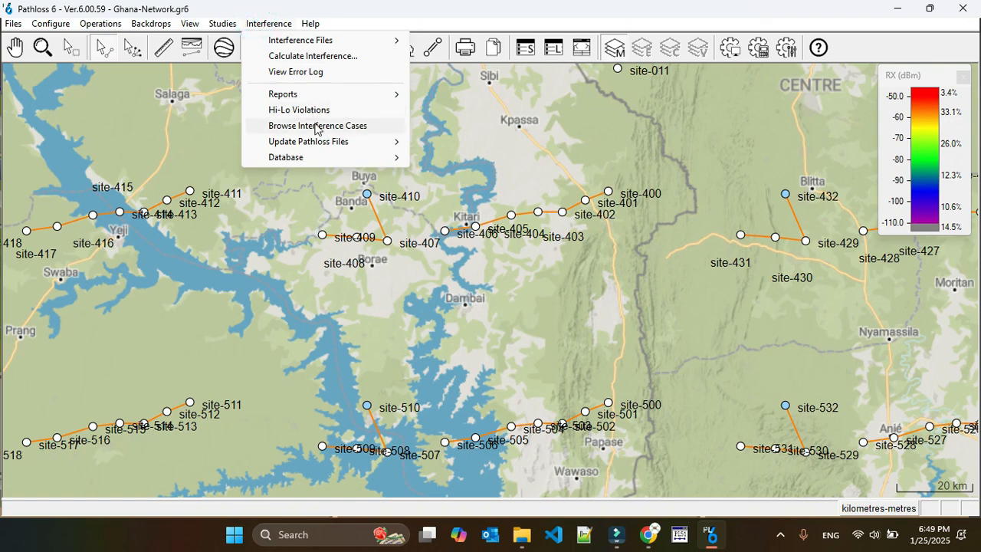
pyautogui.click(314, 126)
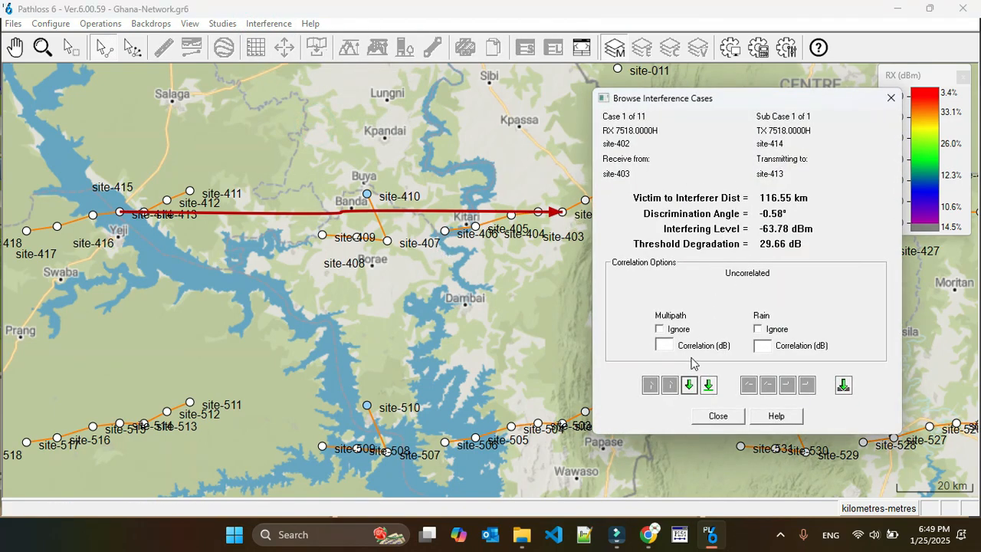
pyautogui.click(718, 418)
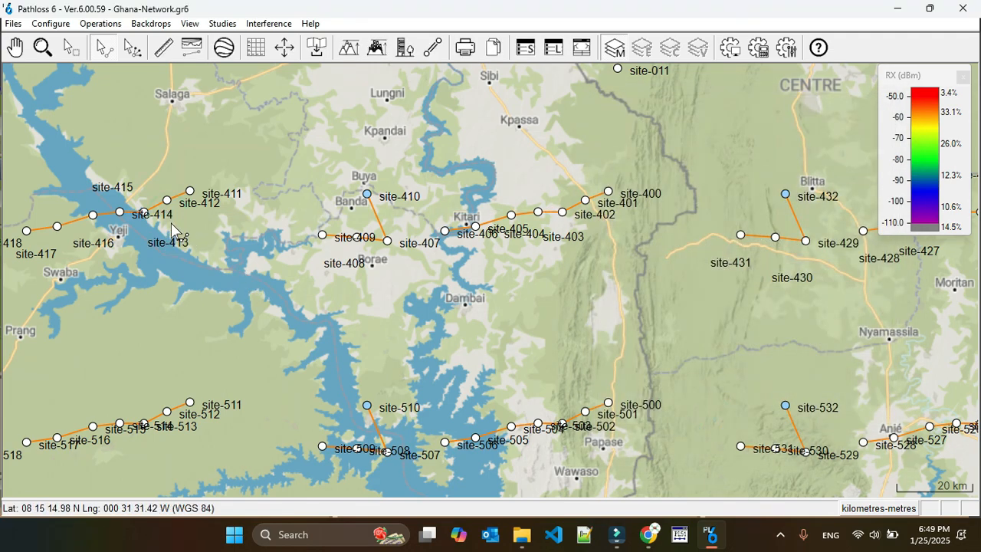
# Step: Move the site-414 label off its link and open the channel table of the site-414 to site-413 link
pyautogui.moveTo(166, 215); pyautogui.dragTo(134, 205)
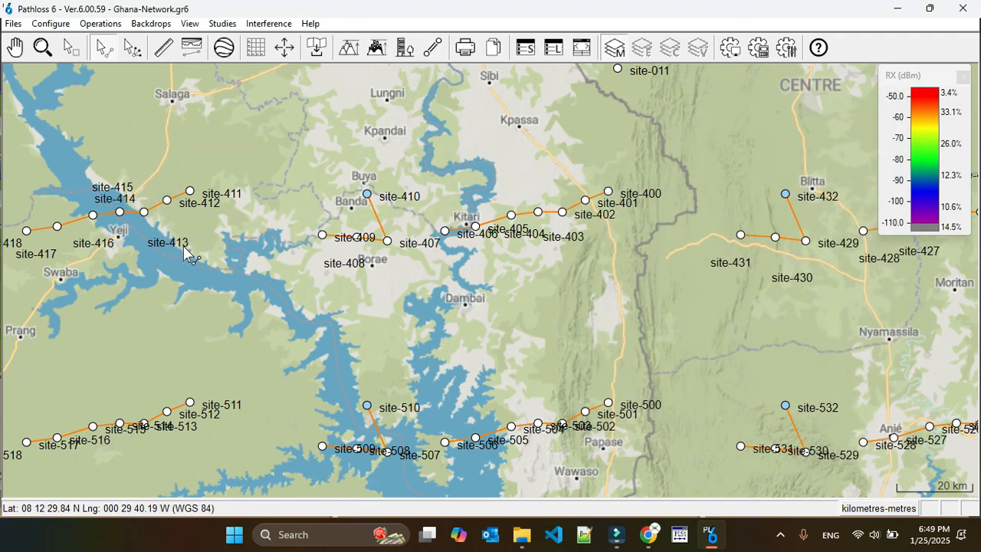
pyautogui.rightClick(133, 219)
pyautogui.click(134, 224)
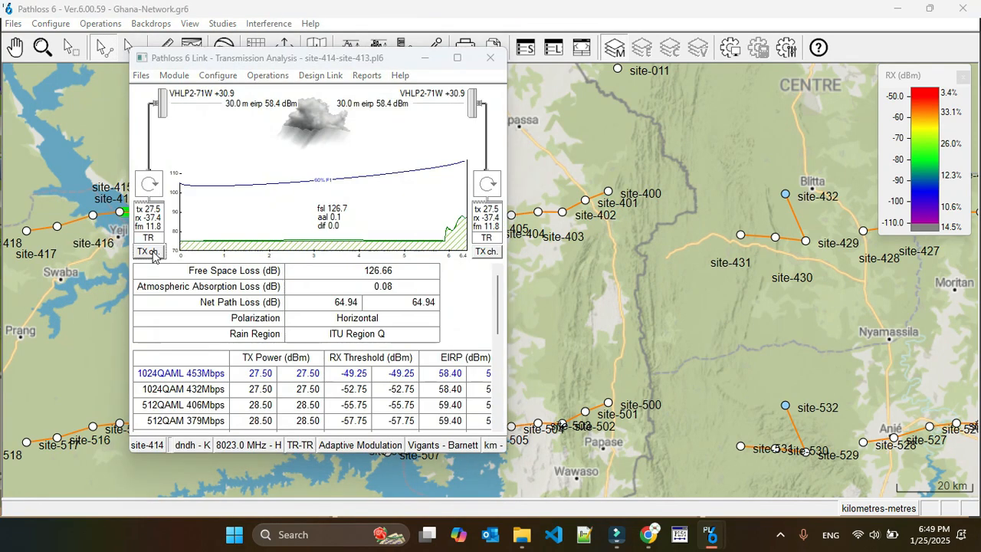
pyautogui.click(151, 250)
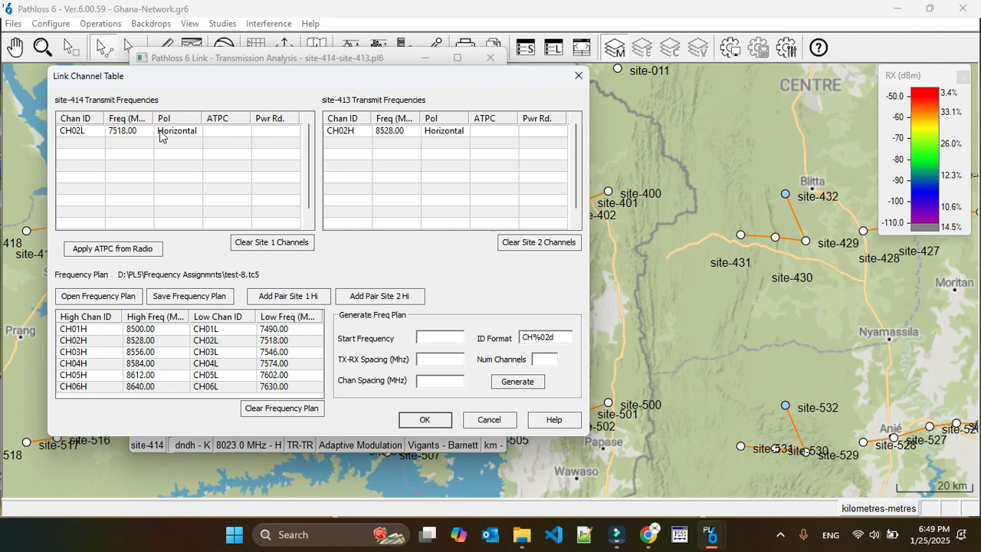
# Step: Clear both sites' channels and assign the CH03 pair with site-413 transmitting high, keeping the polarization Horizontal
pyautogui.click(74, 135)
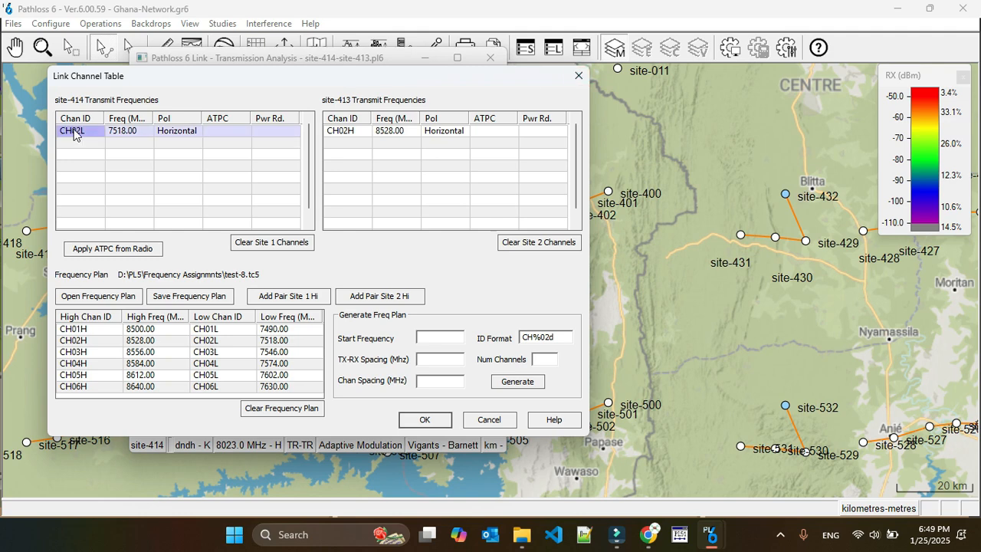
pyautogui.click(270, 244)
pyautogui.click(537, 244)
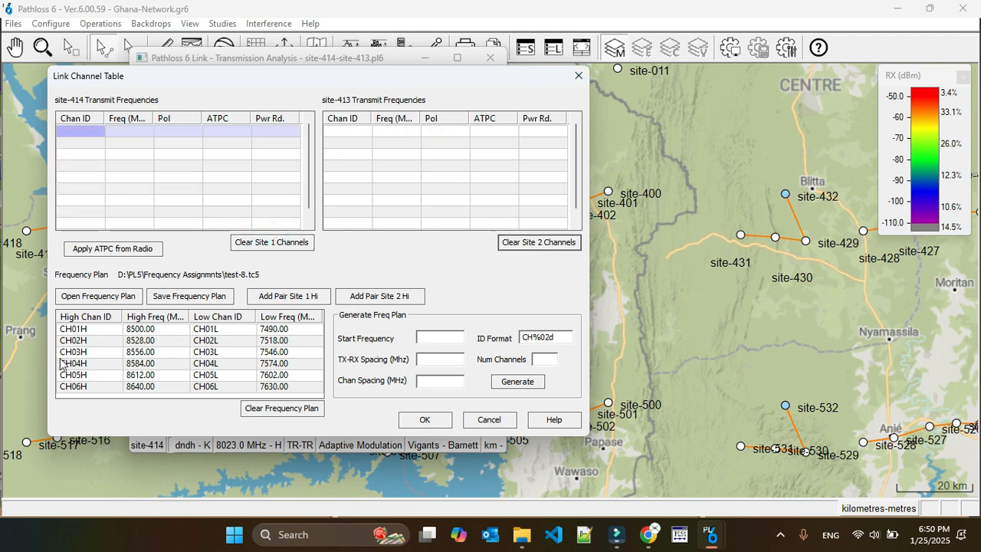
pyautogui.click(63, 353)
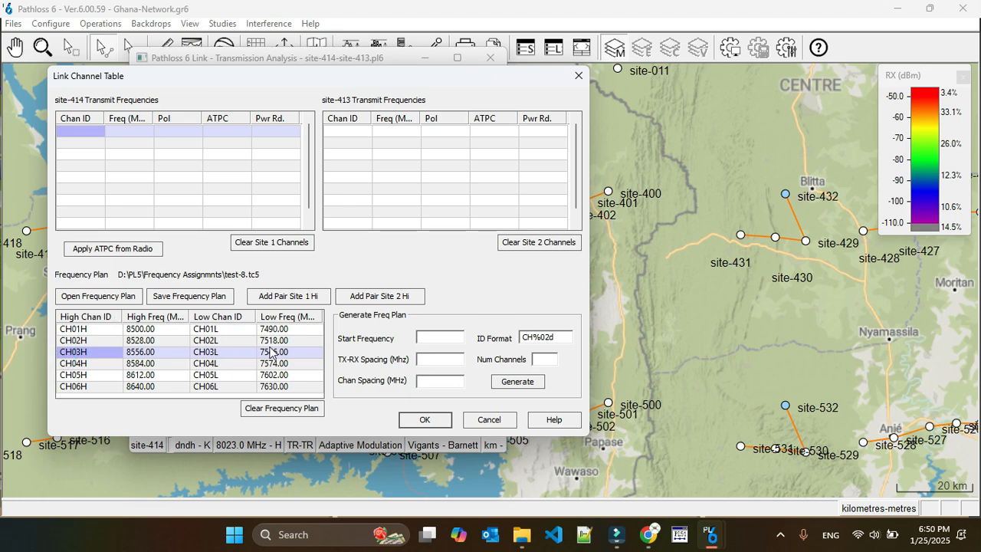
pyautogui.click(376, 298)
pyautogui.click(184, 132)
pyautogui.click(184, 131)
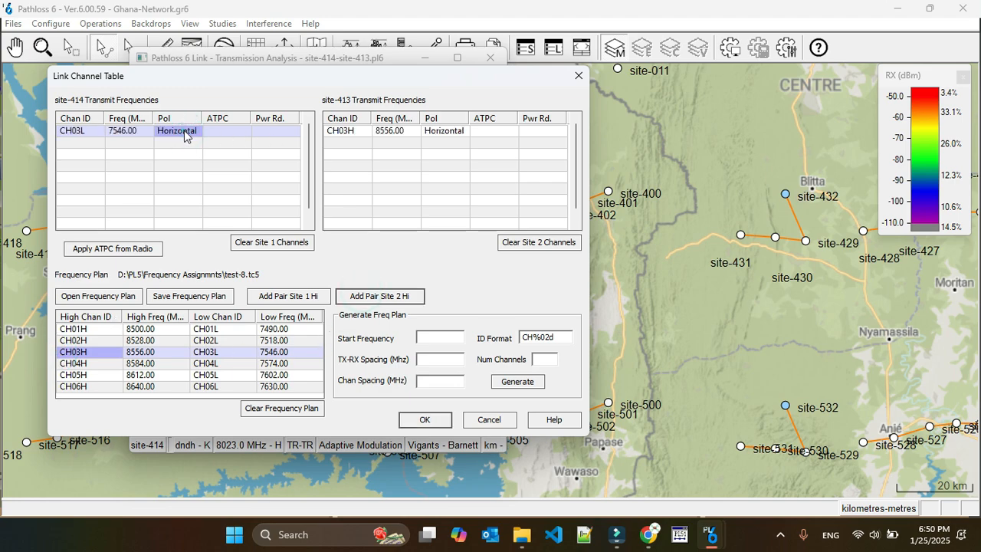
# Step: Apply the channel table, updating the design frequency to its average, and save and close the site-414 to site-413 link
pyautogui.click(443, 419)
pyautogui.click(354, 289)
pyautogui.click(490, 57)
pyautogui.click(288, 290)
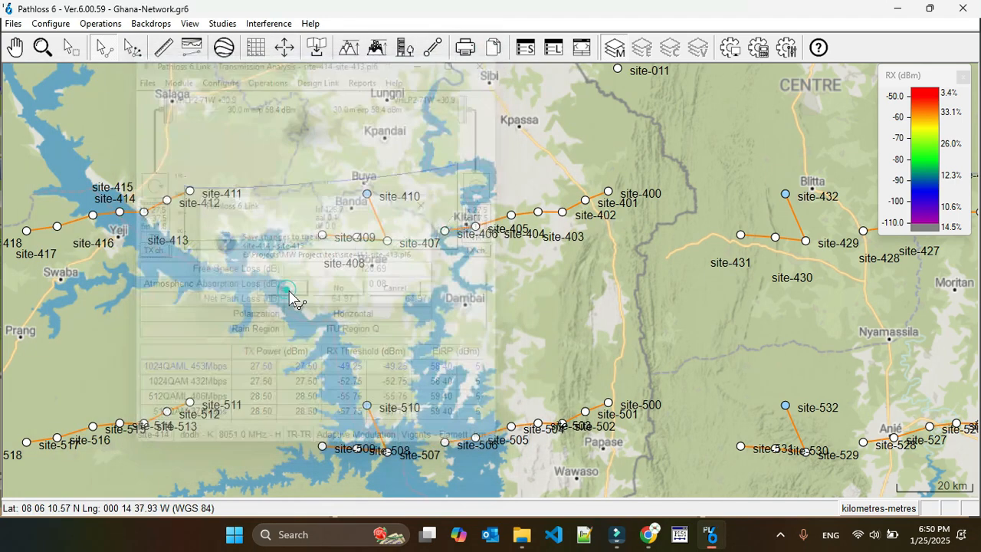
# Step: Recalculate the Phase-3 against Phase-3 intra-system interference with the CH03 pair on the site-414 to site-413 link
pyautogui.click(268, 23)
pyautogui.click(295, 57)
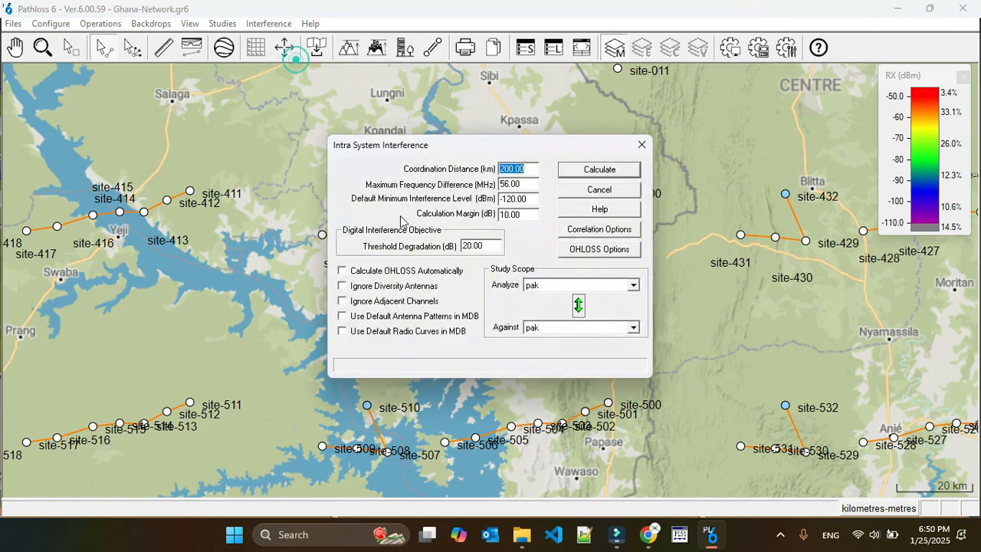
pyautogui.click(547, 285)
pyautogui.click(549, 296)
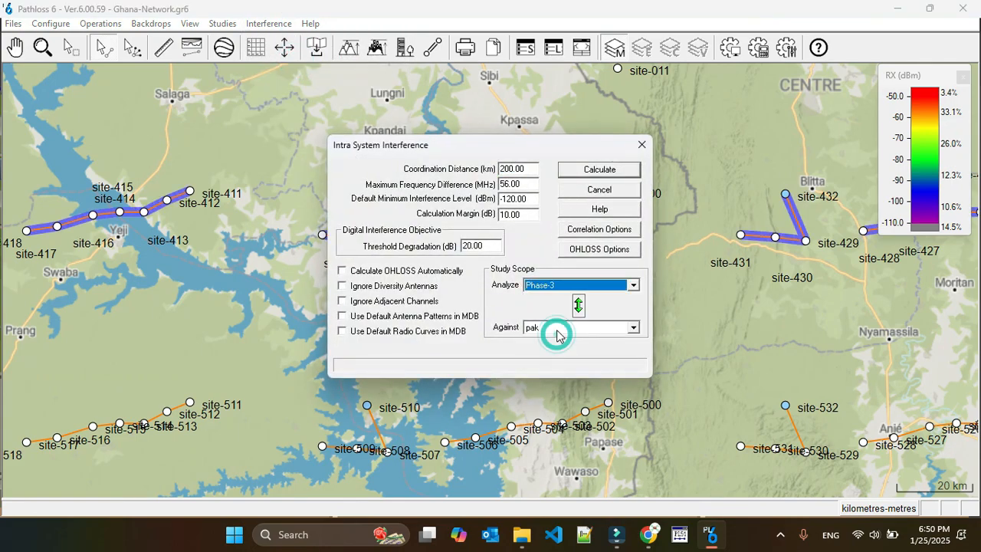
pyautogui.click(556, 332)
pyautogui.click(599, 170)
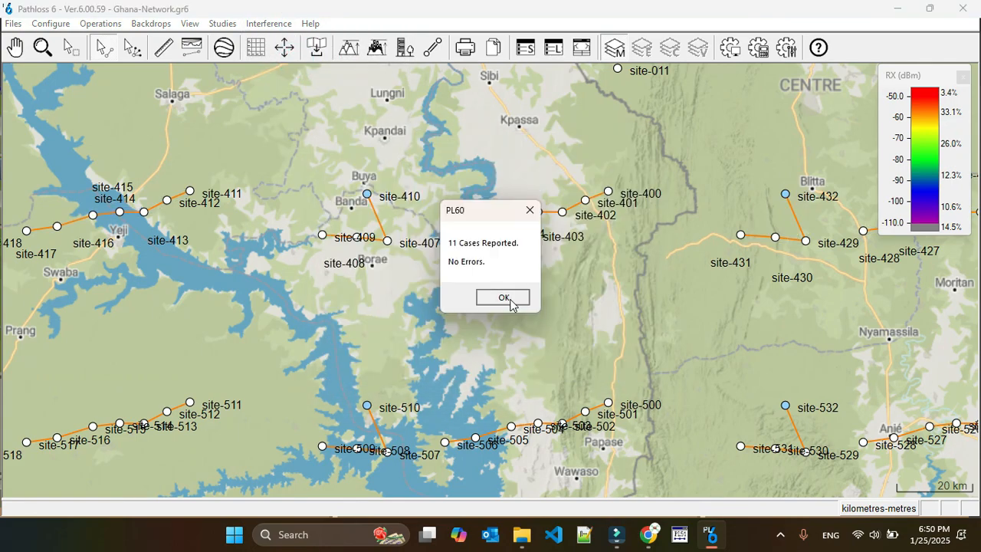
pyautogui.click(510, 299)
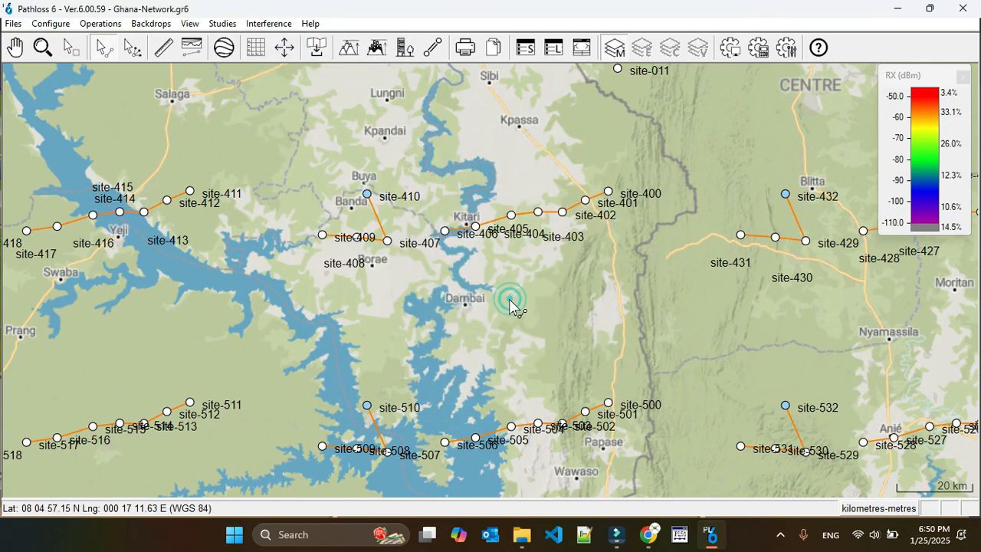
# Step: Browse the first reported interference case after the channel change and close it
pyautogui.click(268, 24)
pyautogui.click(315, 125)
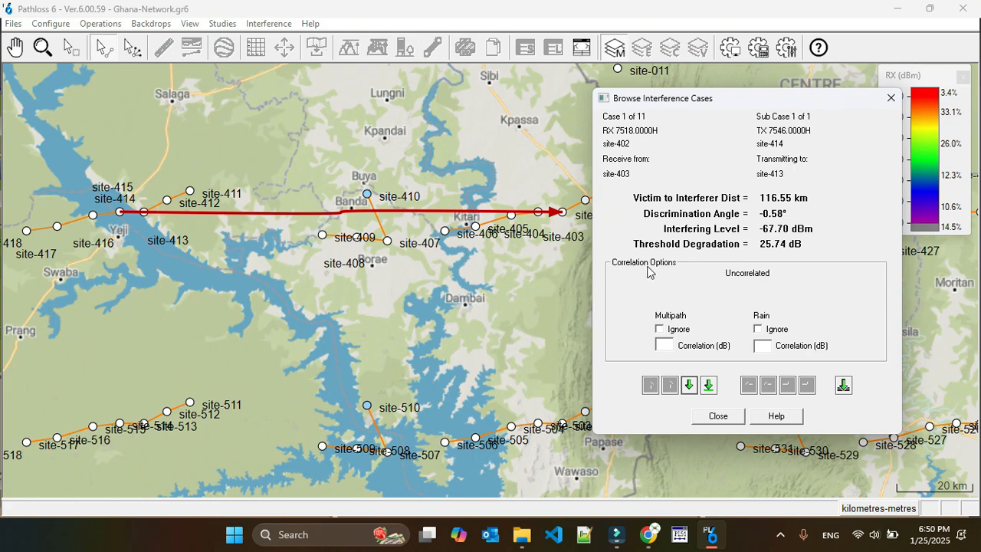
pyautogui.click(718, 417)
# Step: Check the channel table of the site-403 to site-402 link and close it without changes
pyautogui.rightClick(494, 209)
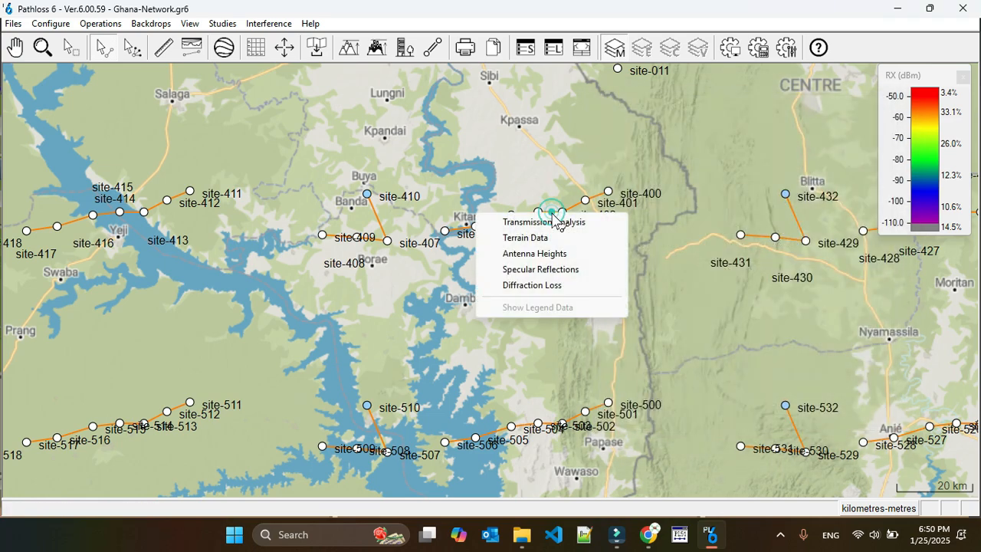
pyautogui.click(533, 225)
pyautogui.click(148, 253)
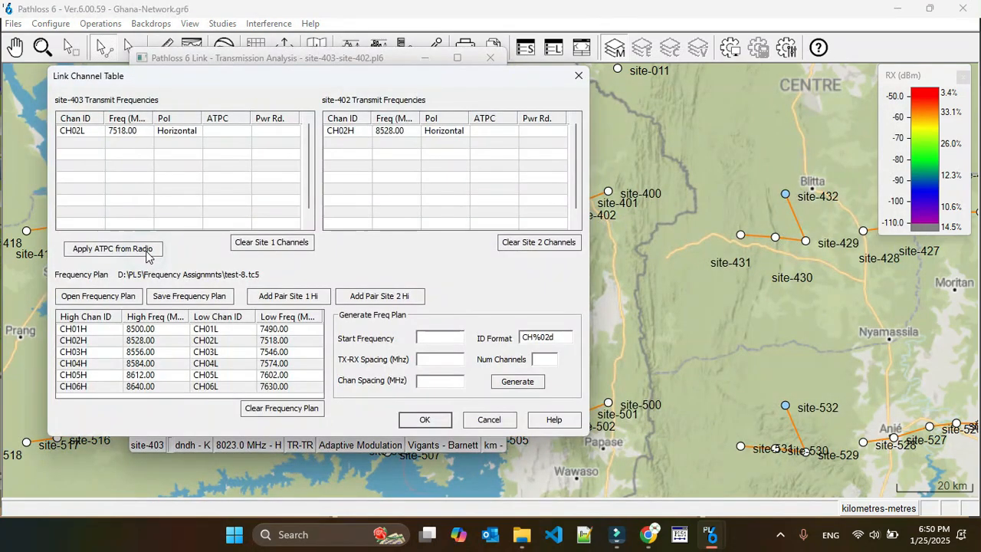
pyautogui.click(580, 77)
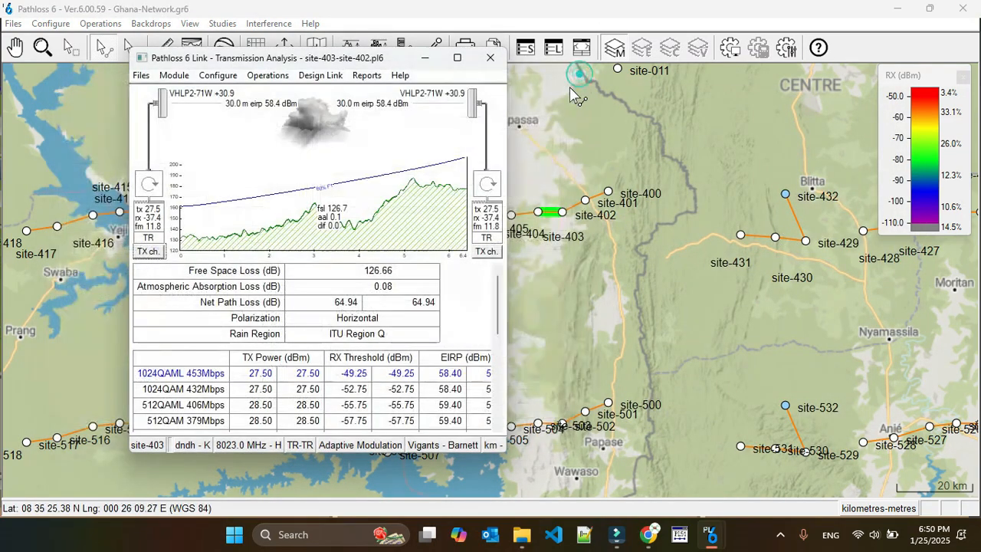
pyautogui.click(491, 58)
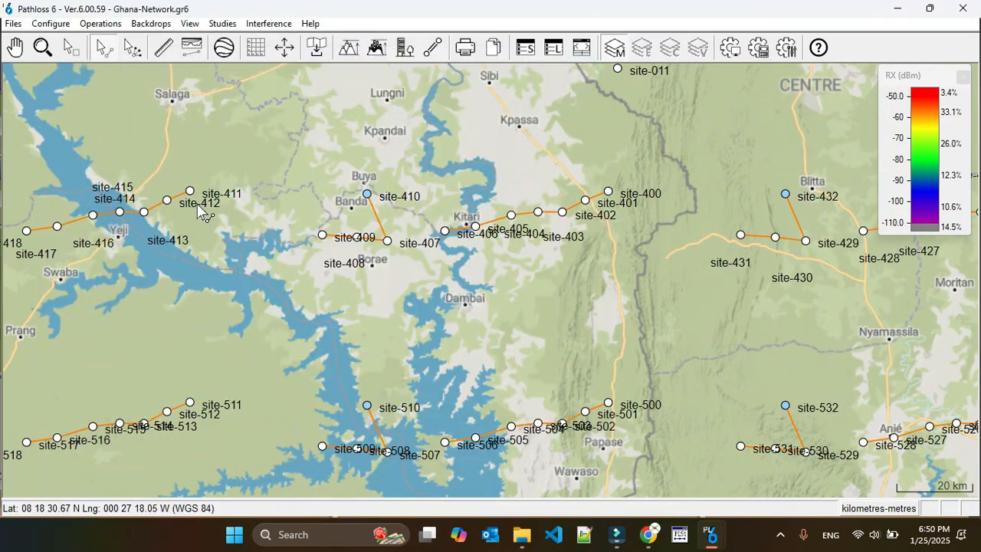
# Step: Check the channel table of the site-414 to site-413 link and close it without changes
pyautogui.click(132, 213)
pyautogui.click(151, 231)
pyautogui.click(156, 251)
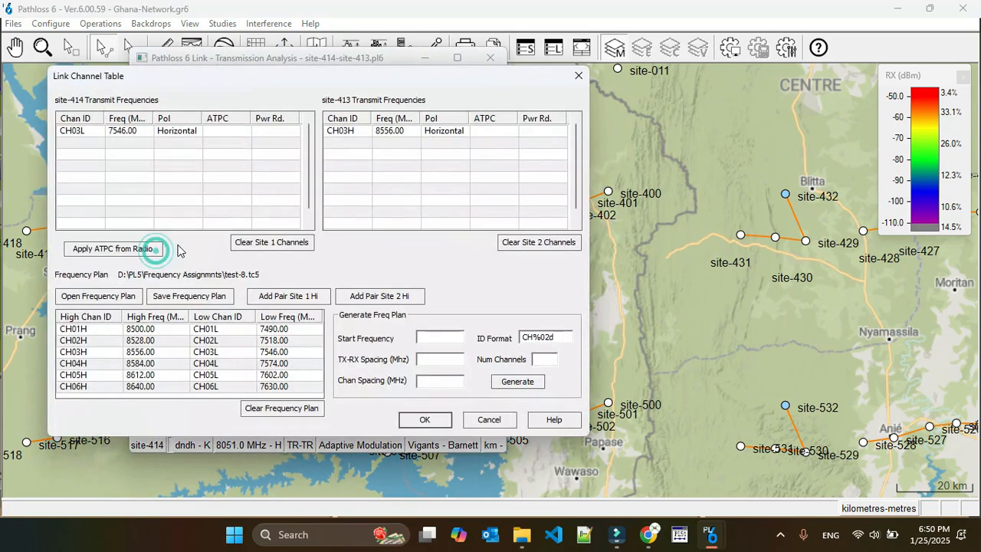
pyautogui.click(579, 76)
pyautogui.click(491, 58)
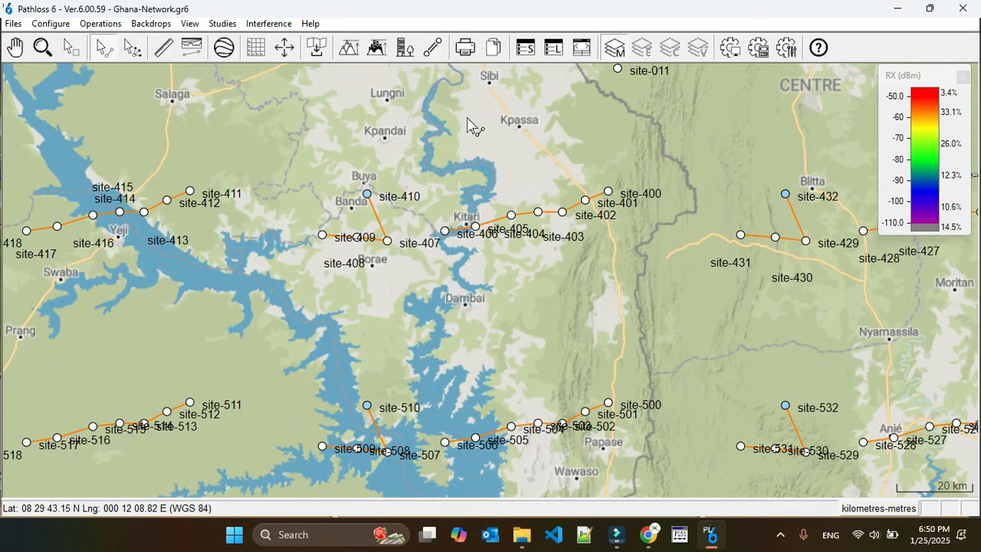
# Step: Review the first reported interference case again, checking the victim and interferer frequencies, and close the case browser
pyautogui.click(279, 23)
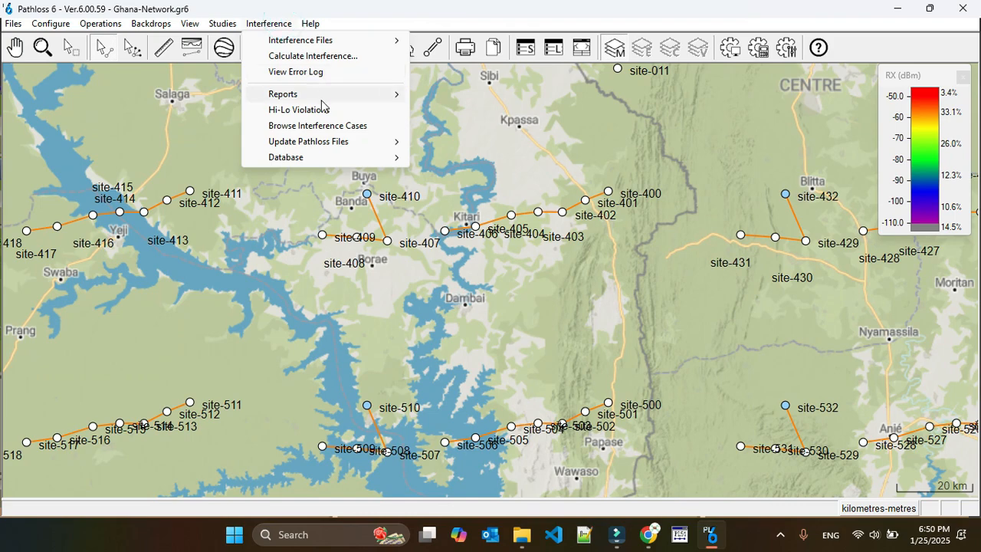
pyautogui.click(323, 125)
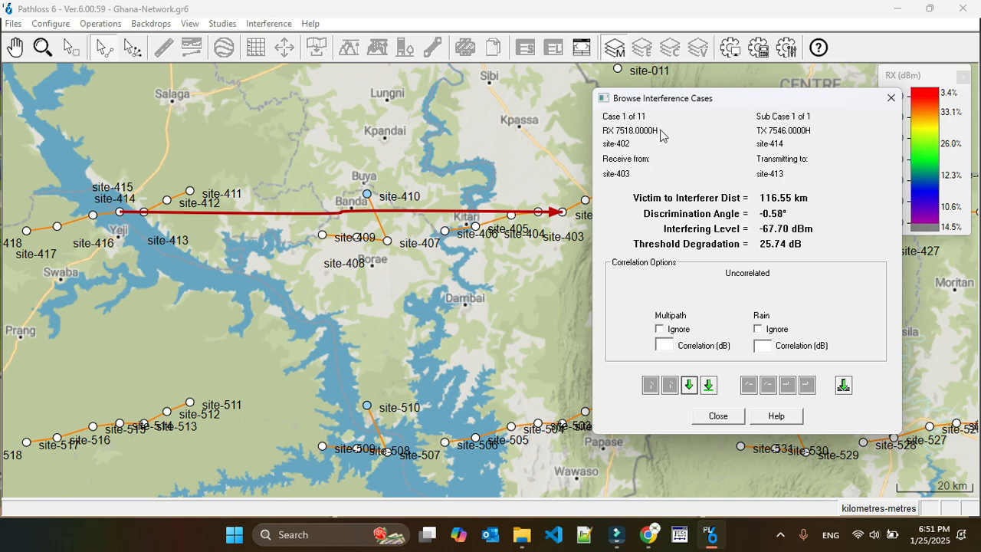
pyautogui.click(717, 416)
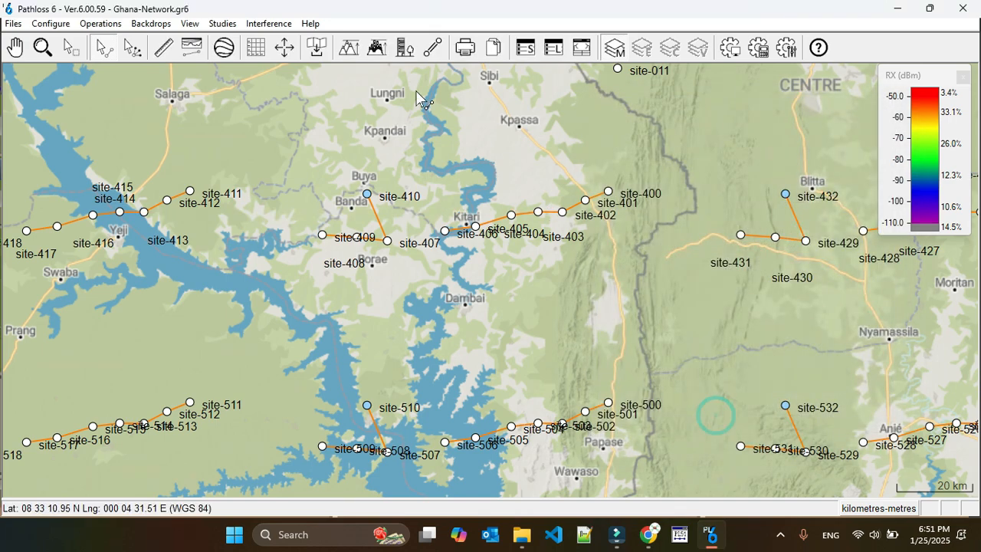
# Step: Set up the intra-system interference calculation with a maximum frequency difference of 28 MHz, analyzing Phase-3 against Phase-3
pyautogui.click(273, 22)
pyautogui.click(294, 55)
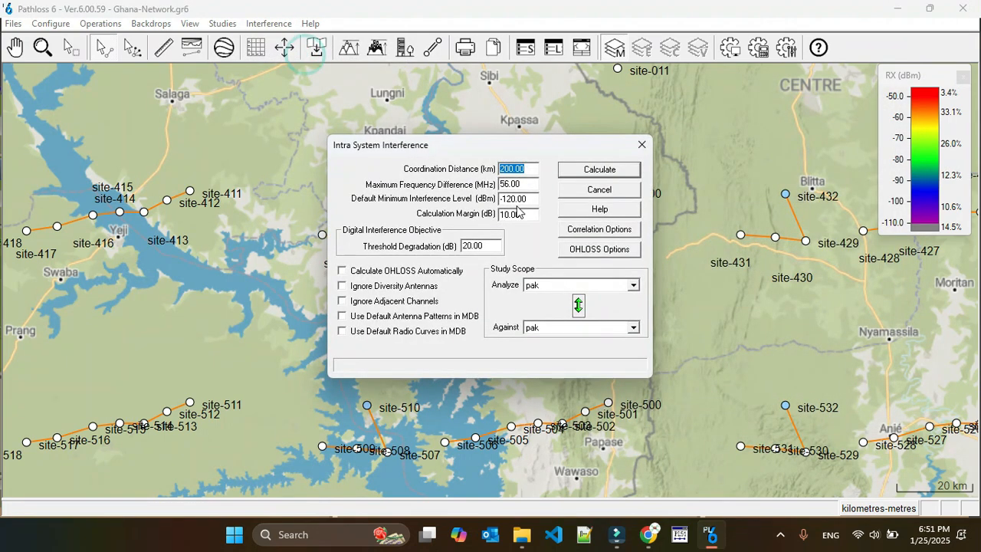
pyautogui.moveTo(507, 184); pyautogui.dragTo(494, 194)
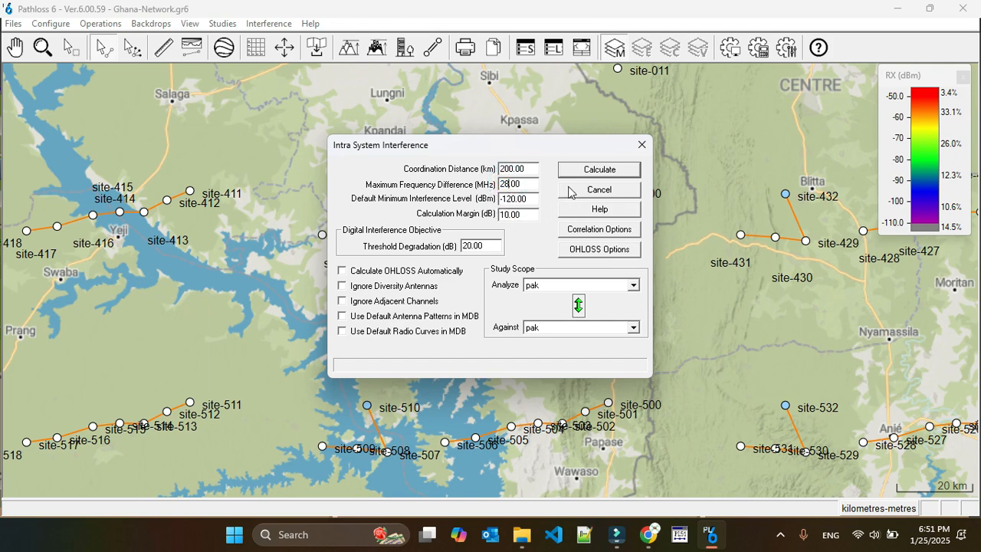
pyautogui.click(559, 284)
pyautogui.click(553, 339)
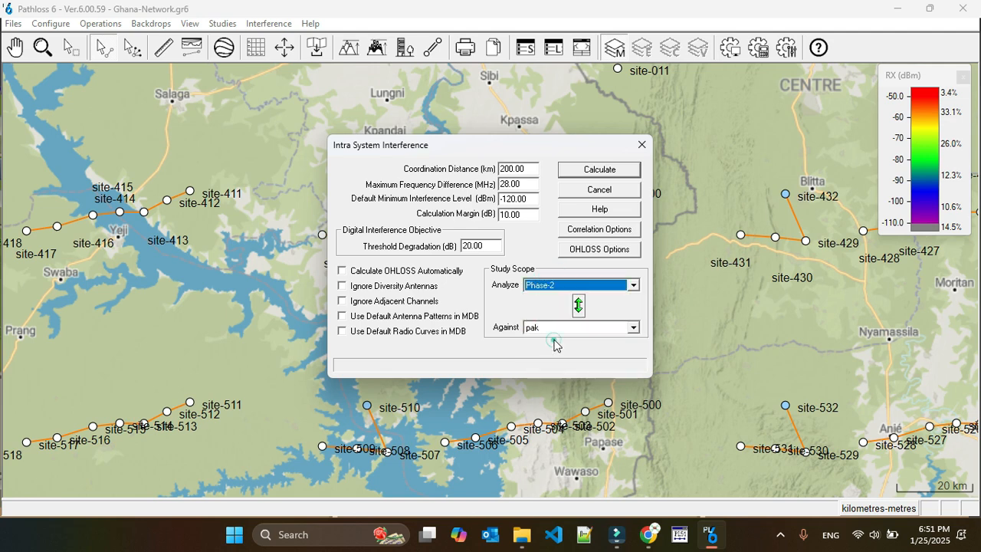
pyautogui.click(558, 283)
pyautogui.click(559, 323)
pyautogui.click(558, 324)
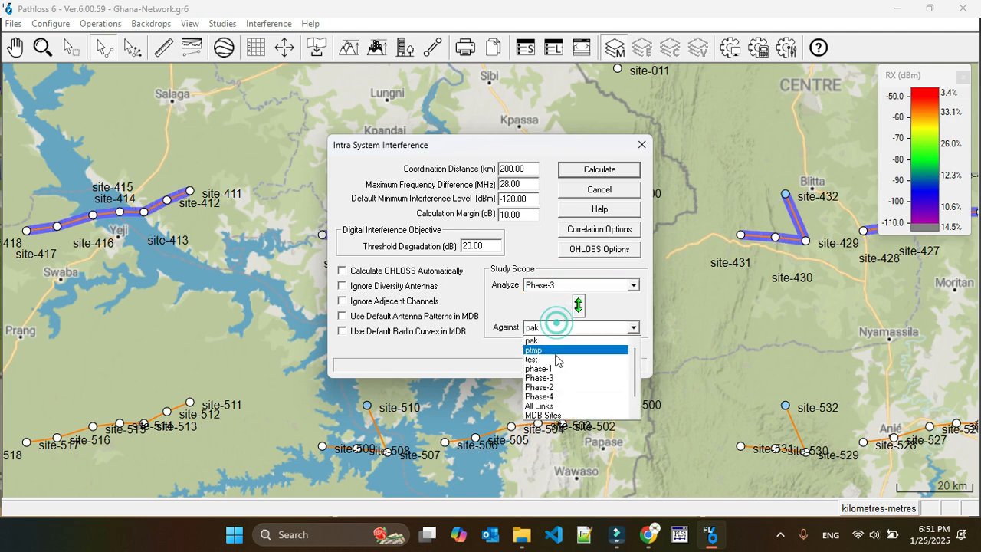
pyautogui.click(558, 380)
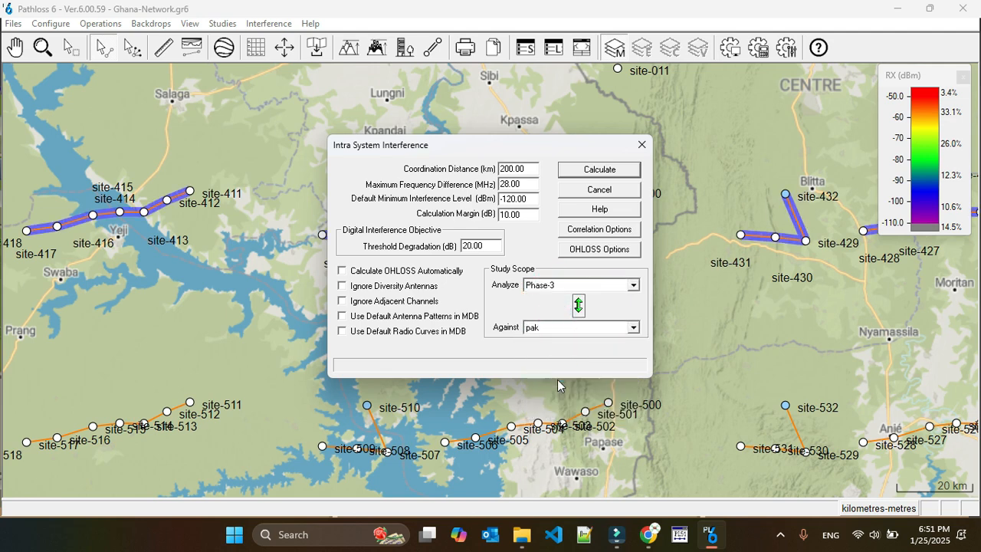
# Step: Toggle the option to ignore adjacent channels, run the interference calculation and dismiss the report message
pyautogui.click(342, 302)
pyautogui.click(602, 169)
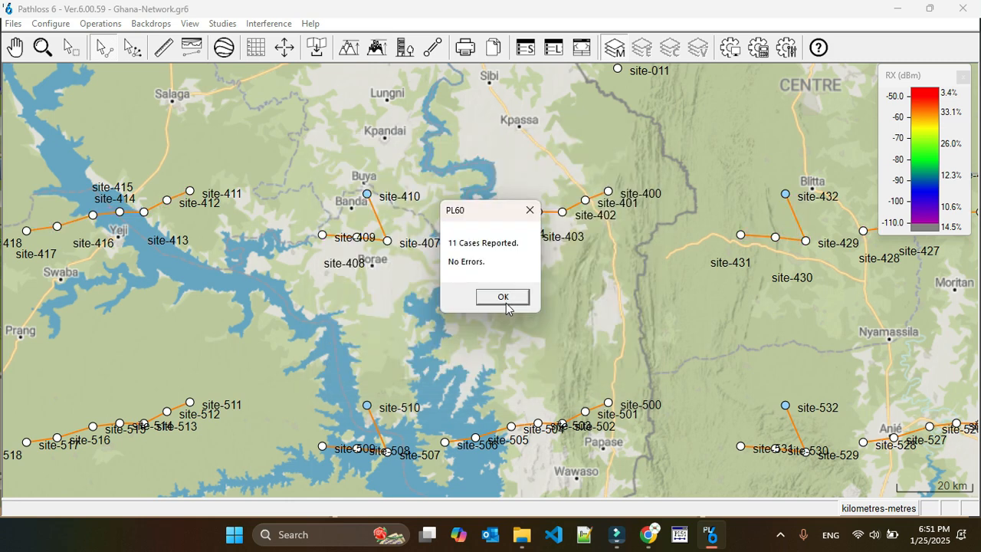
pyautogui.click(504, 299)
# Step: Browse the first interference case of the recalculation with the 28 MHz frequency difference and close it
pyautogui.click(269, 23)
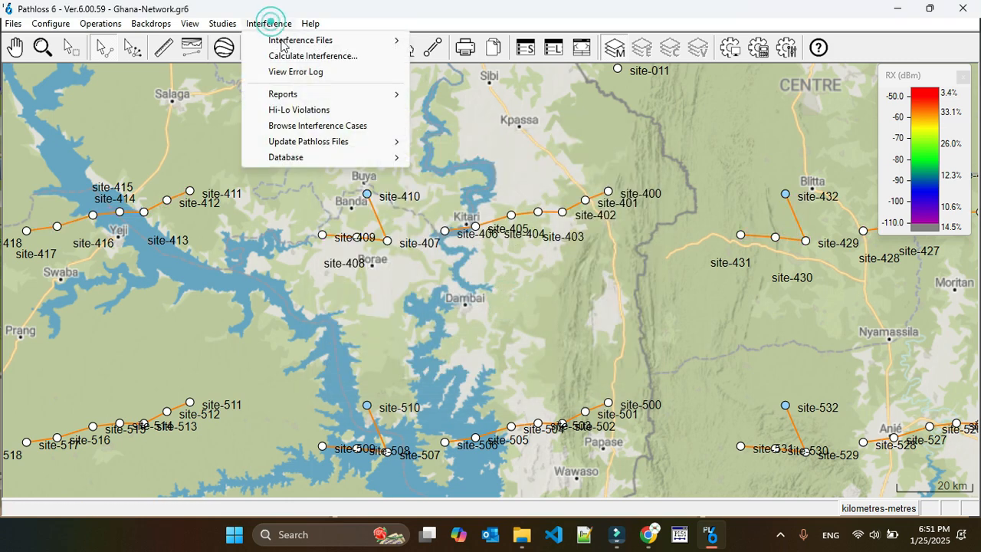
pyautogui.click(322, 125)
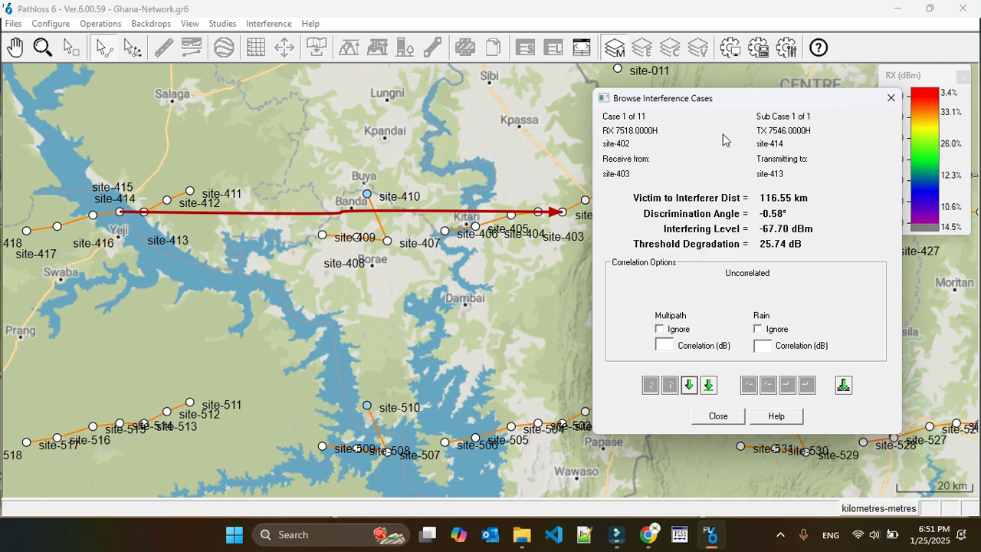
pyautogui.click(890, 99)
# Step: Open the channel table of the site-414 to site-413 link and clear the transmit channels of both sites
pyautogui.rightClick(139, 220)
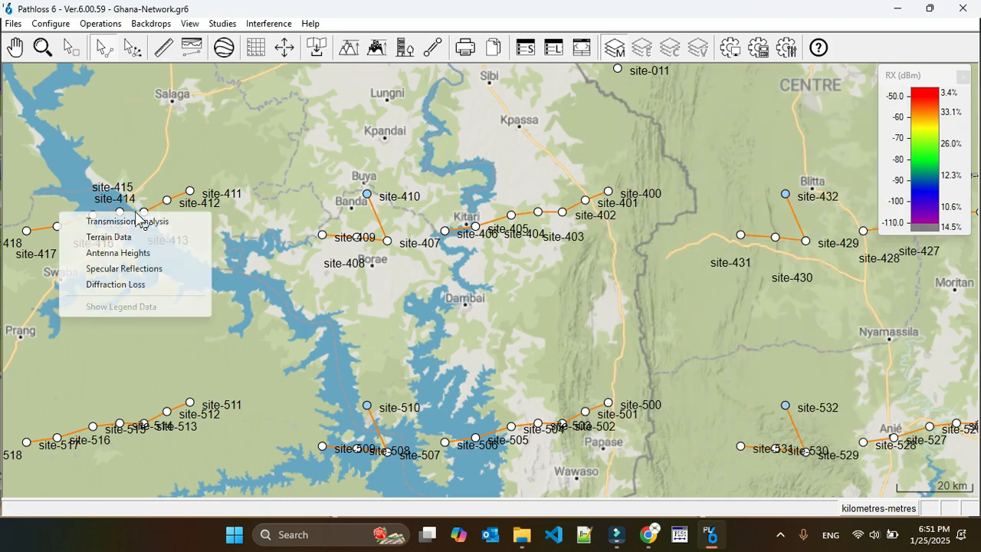
pyautogui.click(138, 224)
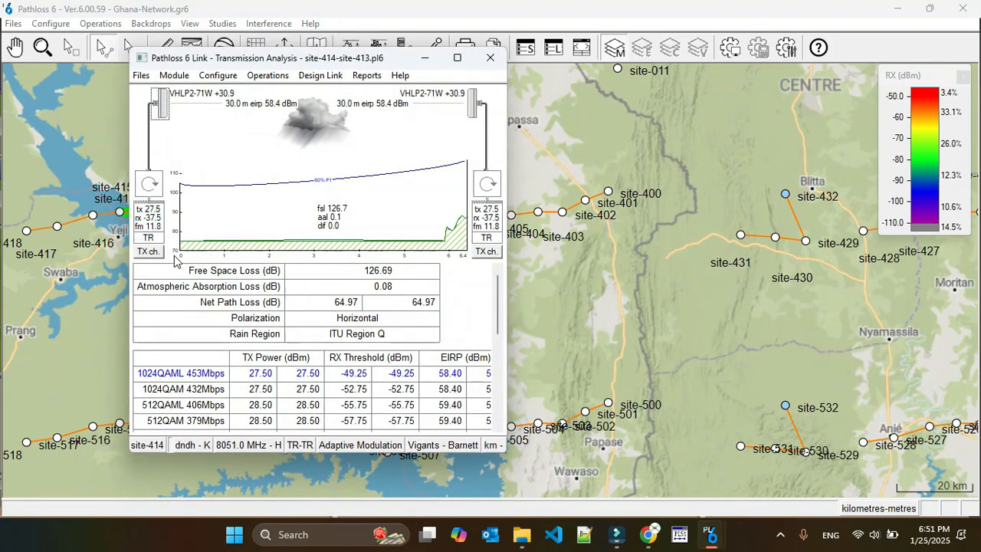
pyautogui.click(148, 251)
pyautogui.click(73, 132)
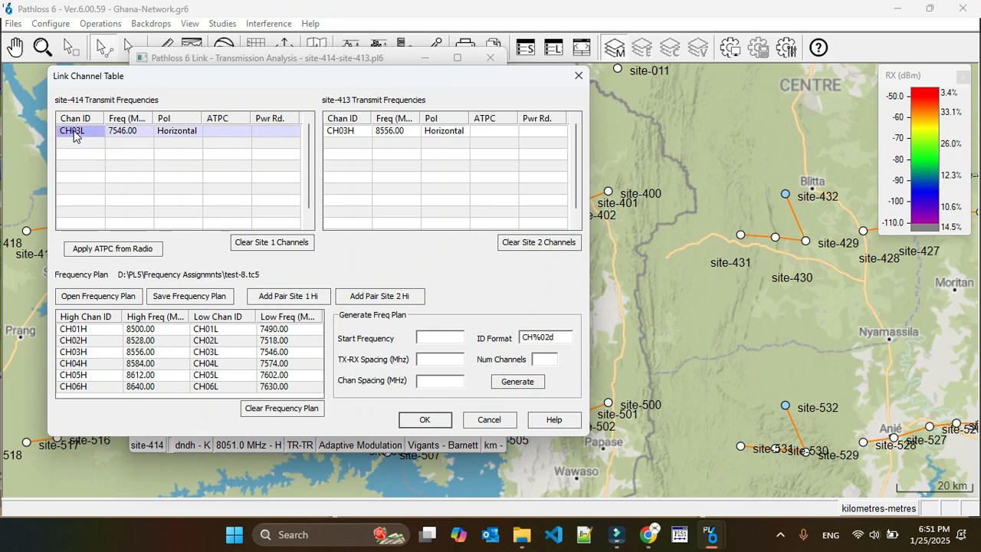
pyautogui.click(247, 243)
pyautogui.click(518, 242)
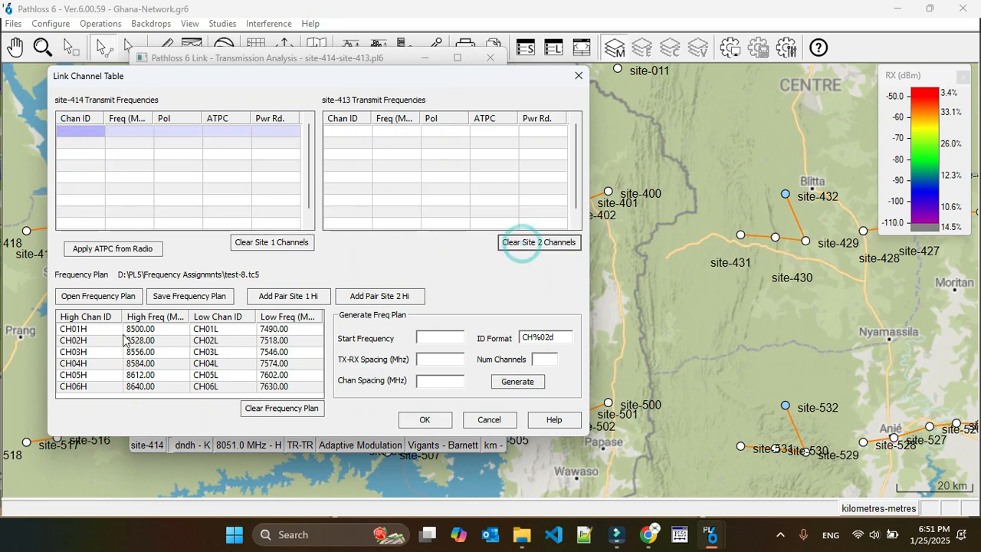
# Step: Assign the CH04 pair to the site-414 to site-413 link with site-413 as the high end, and accept the channel table
pyautogui.click(84, 367)
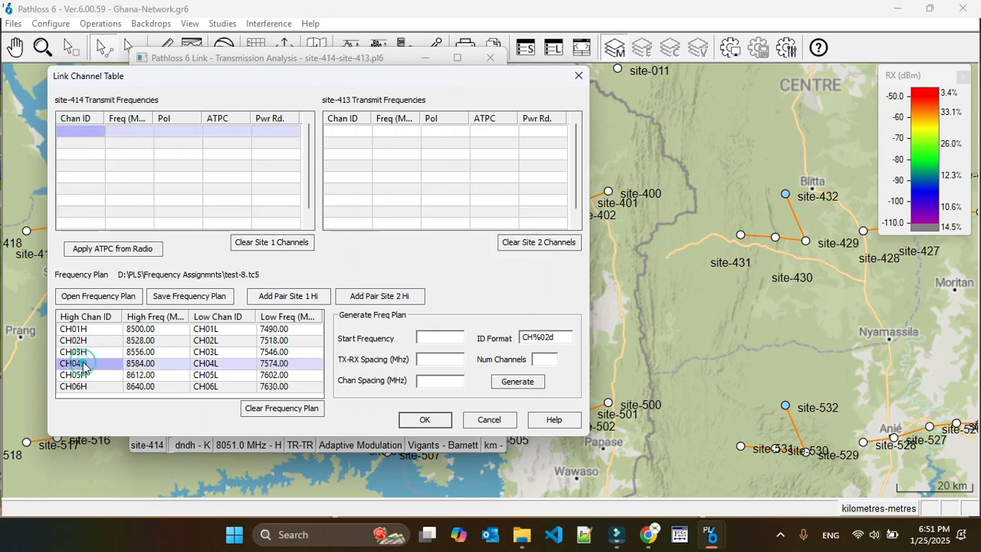
pyautogui.click(380, 296)
pyautogui.click(175, 135)
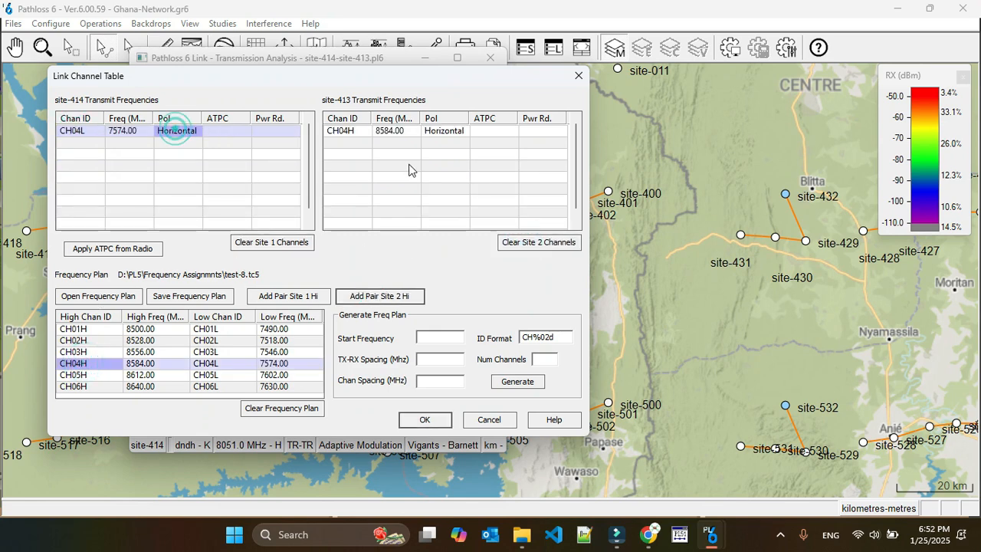
pyautogui.click(426, 420)
pyautogui.click(348, 287)
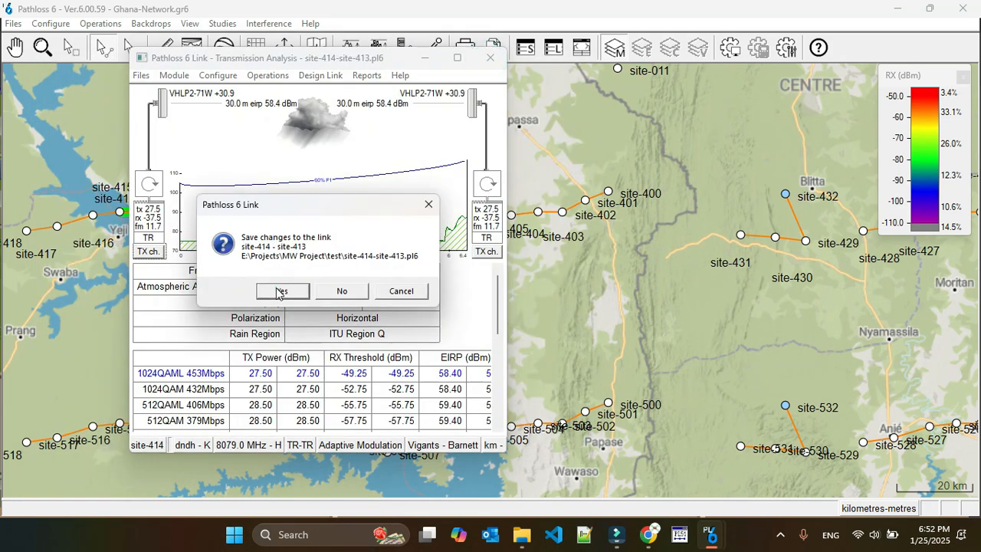
# Step: Save the site-414–site-413 link changes and calculate intra-system interference for Phase-3 against Phase-3
pyautogui.click(281, 292)
pyautogui.click(317, 48)
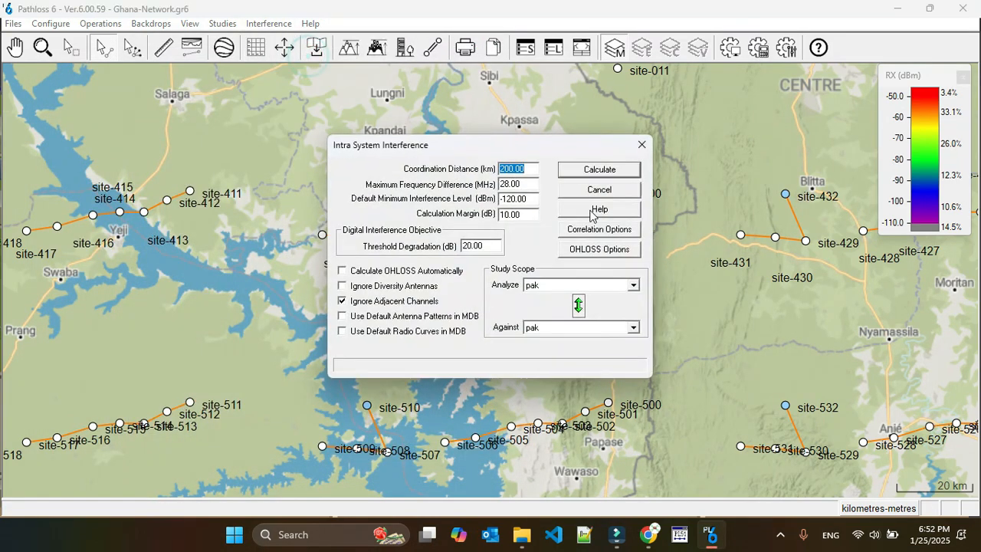
pyautogui.click(580, 287)
pyautogui.click(555, 337)
pyautogui.click(552, 328)
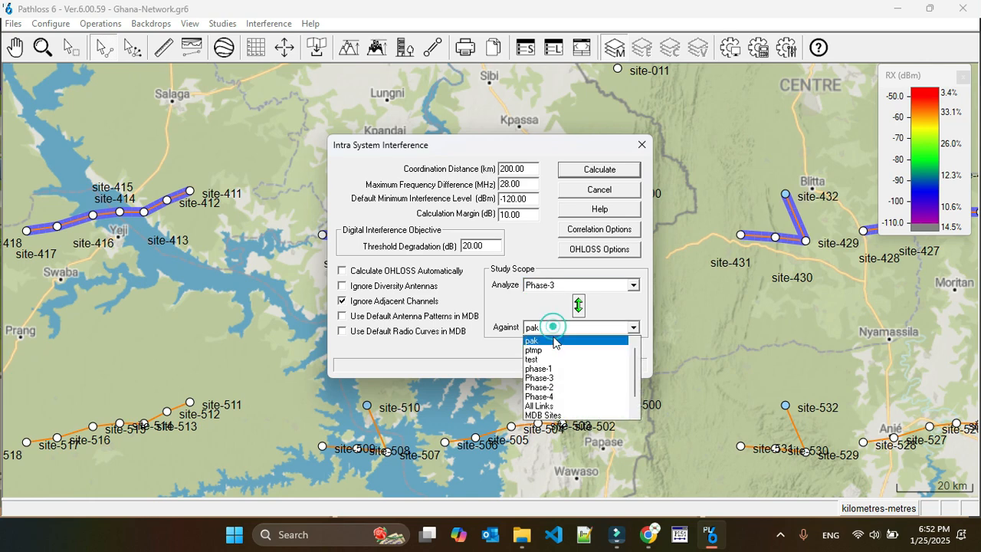
pyautogui.click(552, 375)
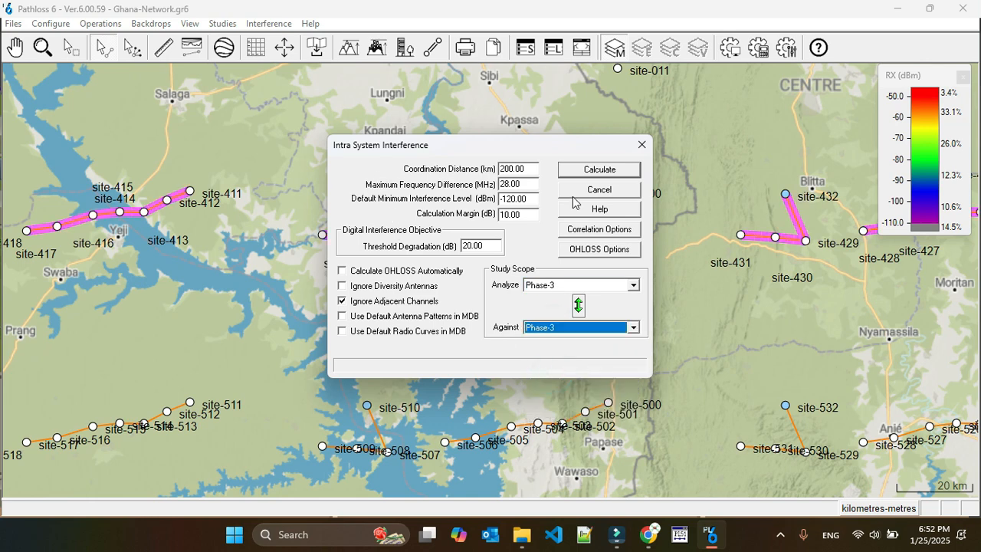
pyautogui.click(592, 170)
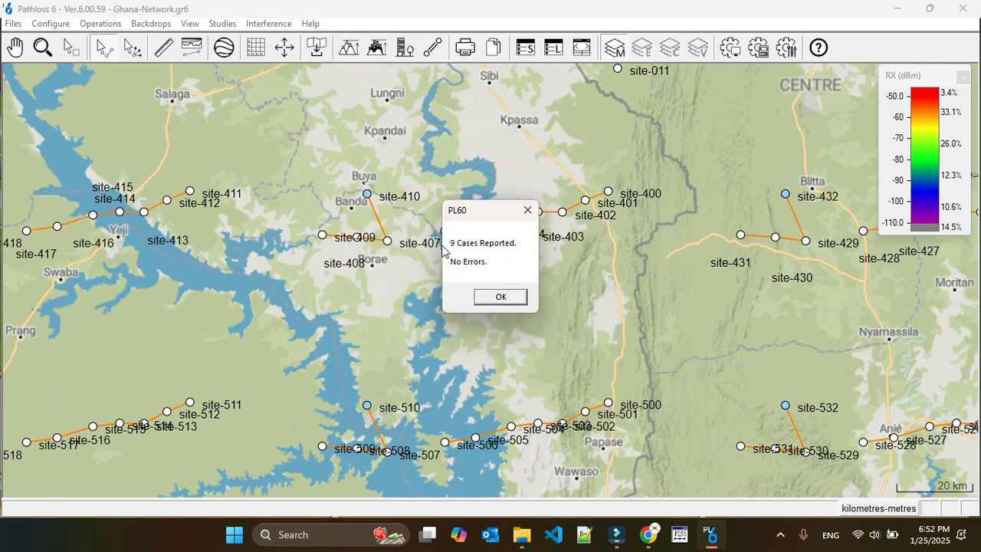
pyautogui.click(499, 296)
# Step: Browse the interference cases and examine the first case's sites, frequencies and threshold degradation
pyautogui.click(281, 23)
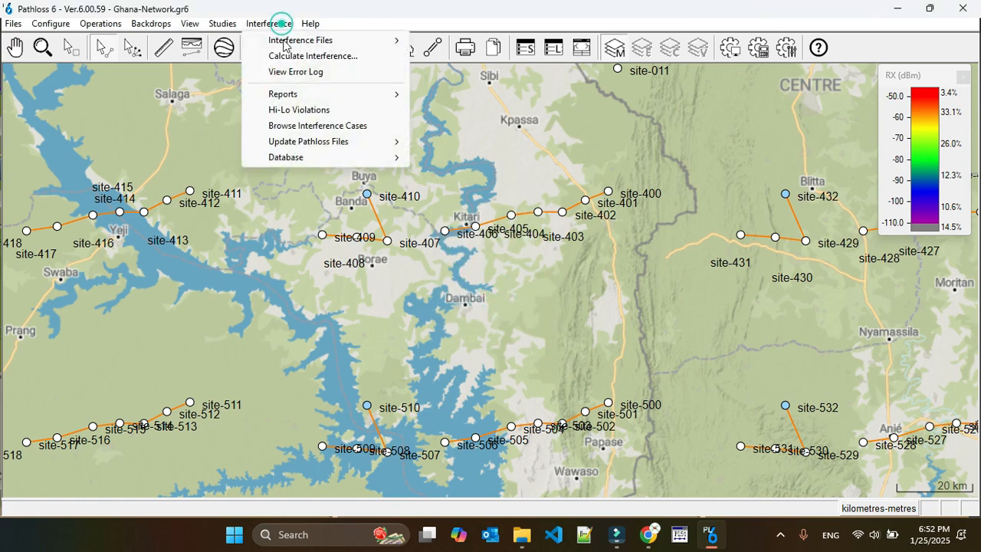
pyautogui.click(311, 125)
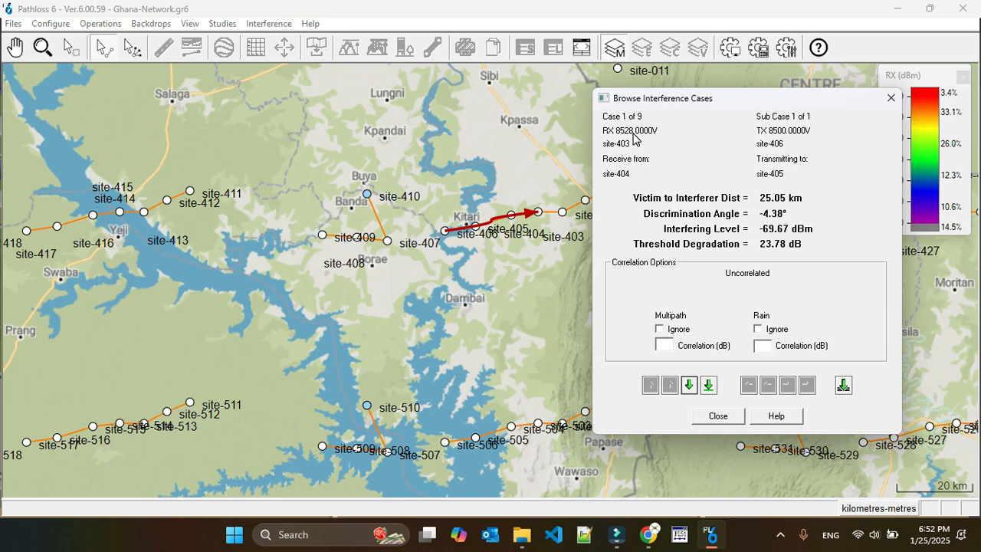
pyautogui.click(889, 100)
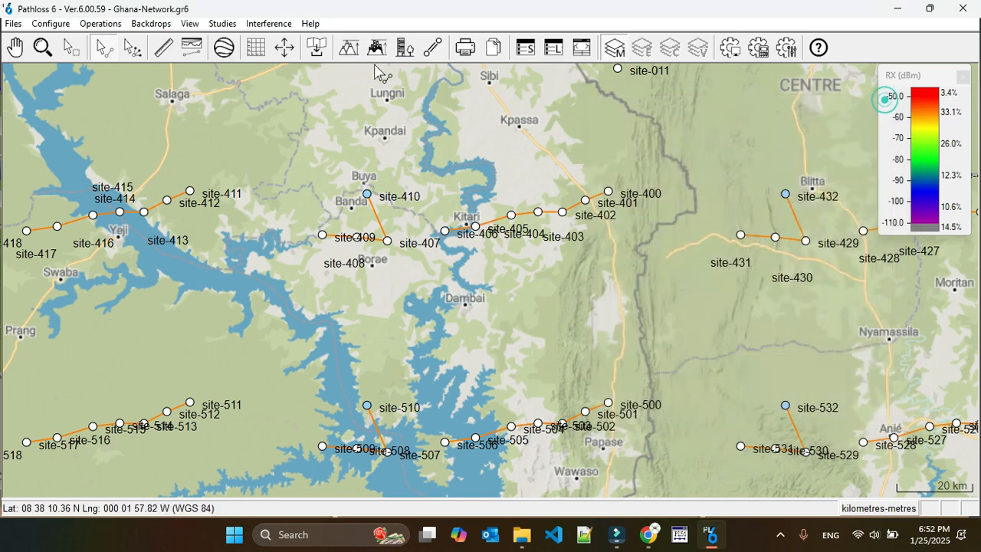
# Step: Recalculate the Phase-3 intra-system interference with the maximum frequency difference set to 56 MHz
pyautogui.click(268, 23)
pyautogui.click(299, 57)
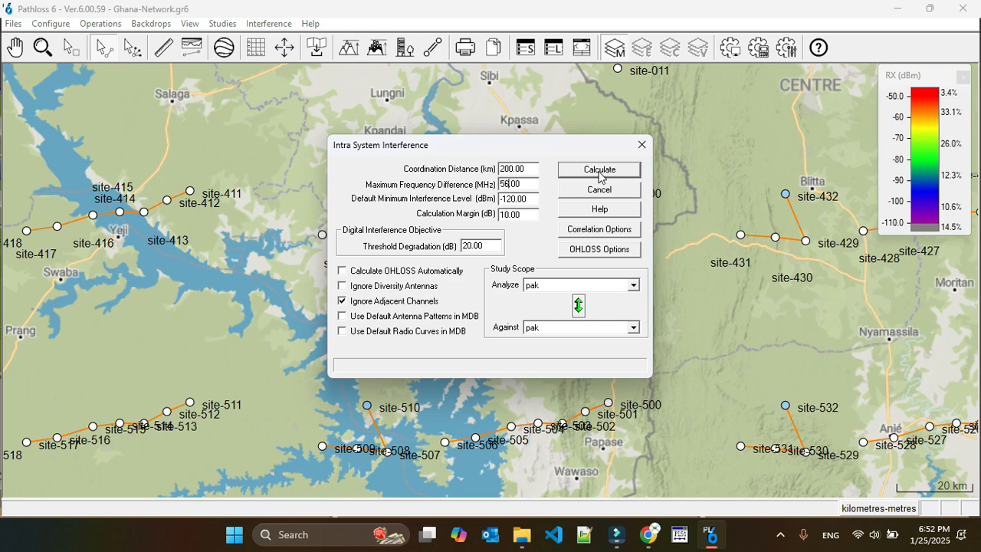
pyautogui.click(561, 285)
pyautogui.click(560, 323)
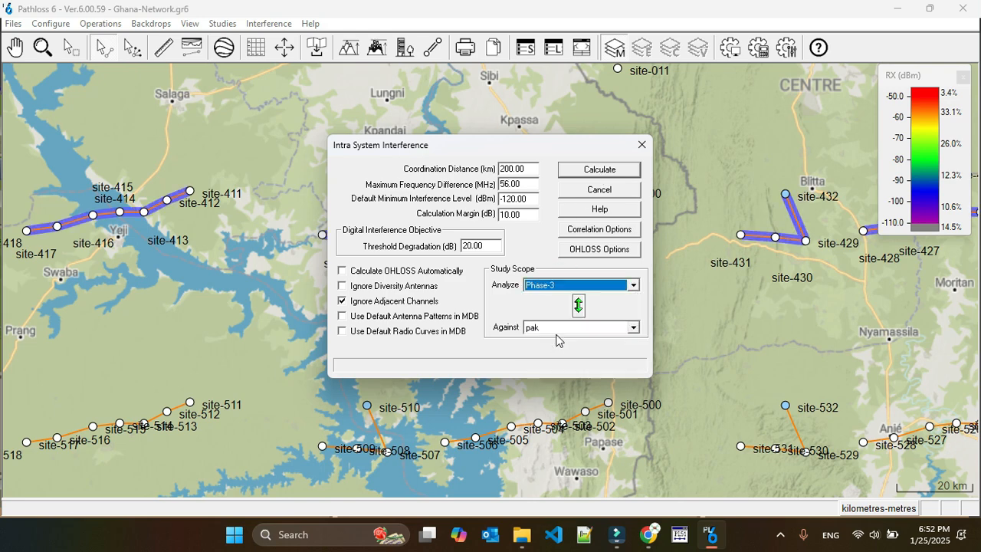
pyautogui.click(600, 171)
pyautogui.click(499, 296)
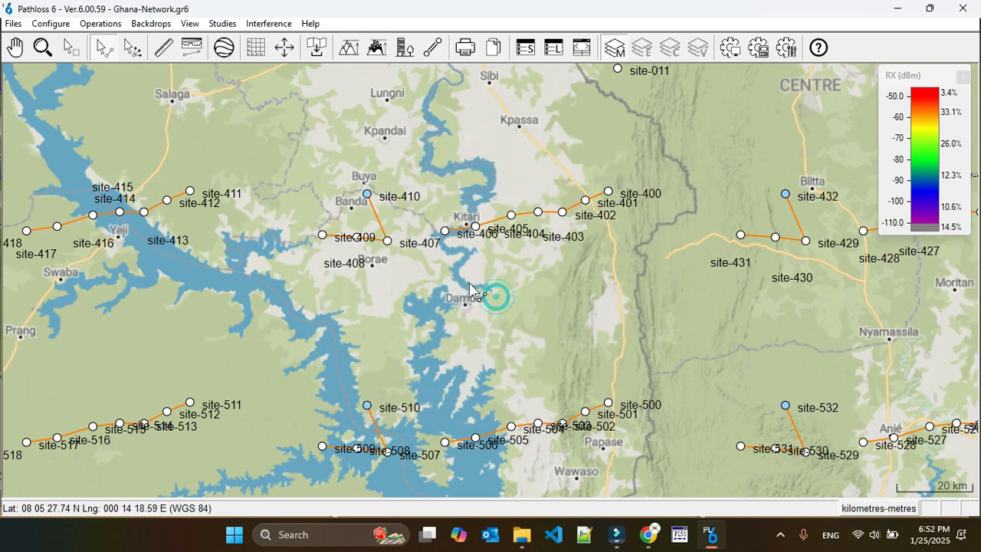
# Step: Browse the recalculated interference cases to identify the interfering link in the first case
pyautogui.click(269, 23)
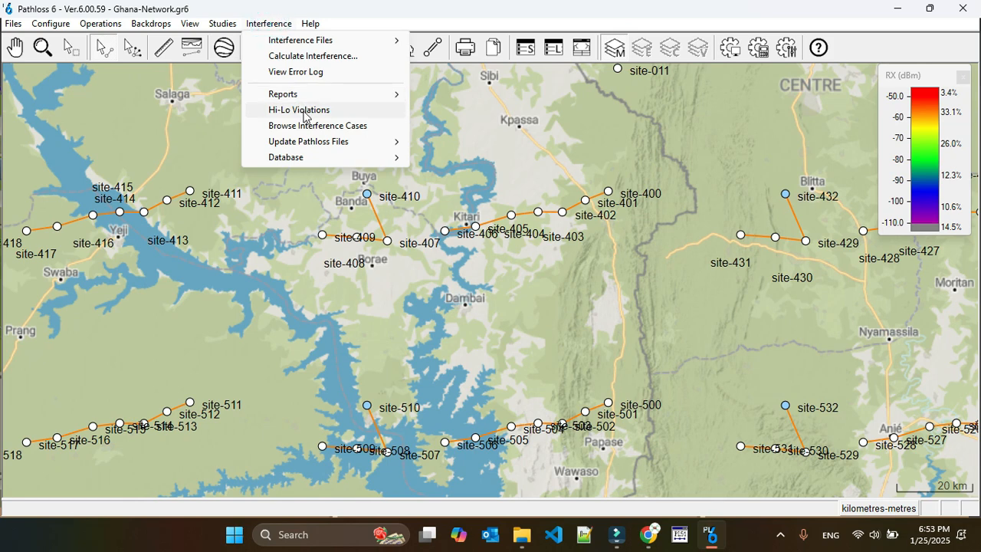
pyautogui.click(306, 126)
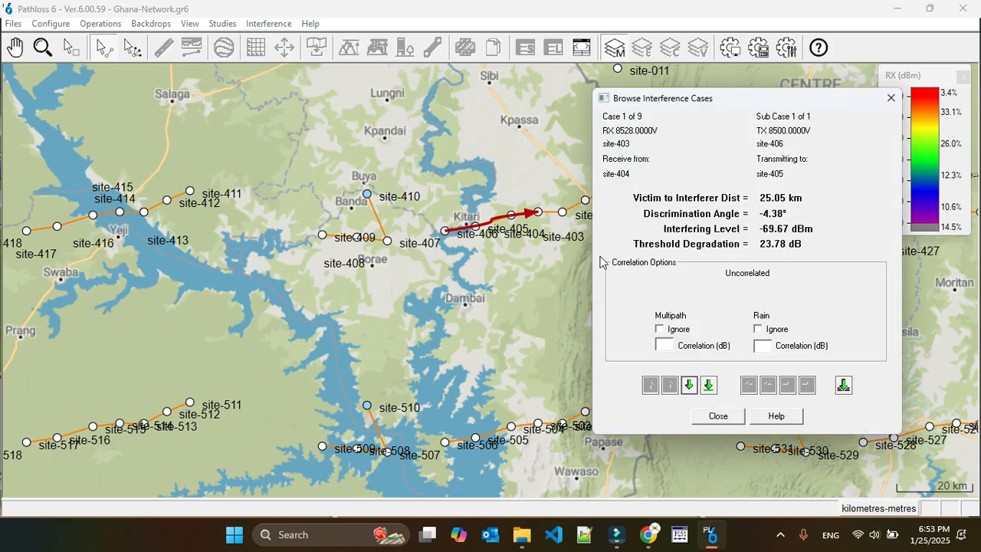
pyautogui.click(714, 416)
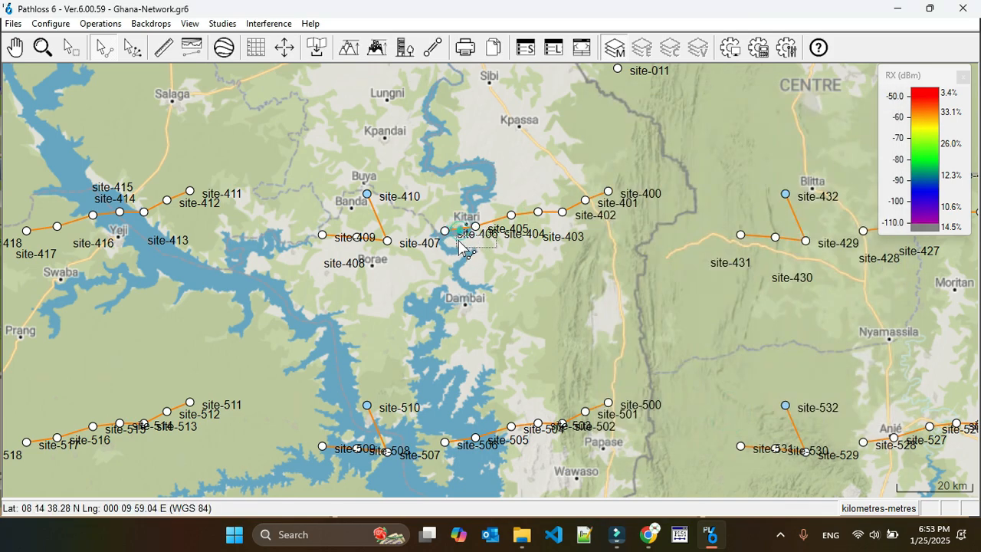
# Step: Change the channel polarization of the site-406–site-405 link to Horizontal and save the link
pyautogui.moveTo(458, 240); pyautogui.dragTo(449, 248)
pyautogui.click(462, 228)
pyautogui.click(154, 248)
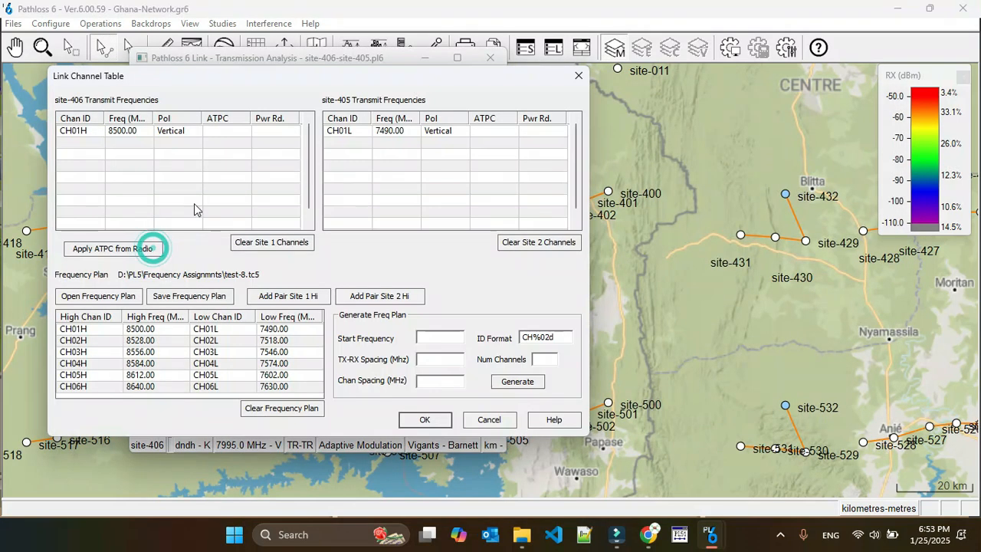
pyautogui.click(169, 134)
pyautogui.click(169, 134)
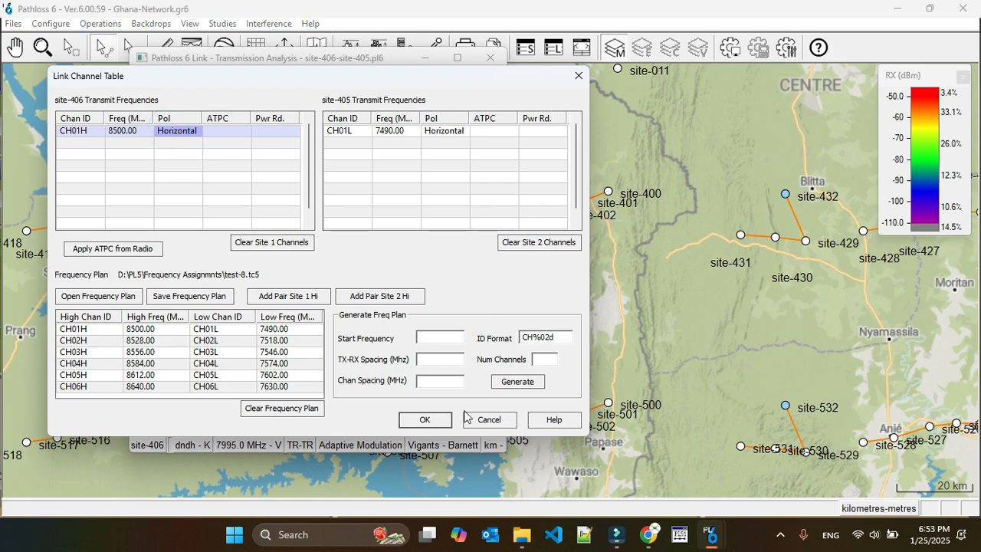
pyautogui.click(433, 419)
pyautogui.click(412, 286)
pyautogui.click(490, 58)
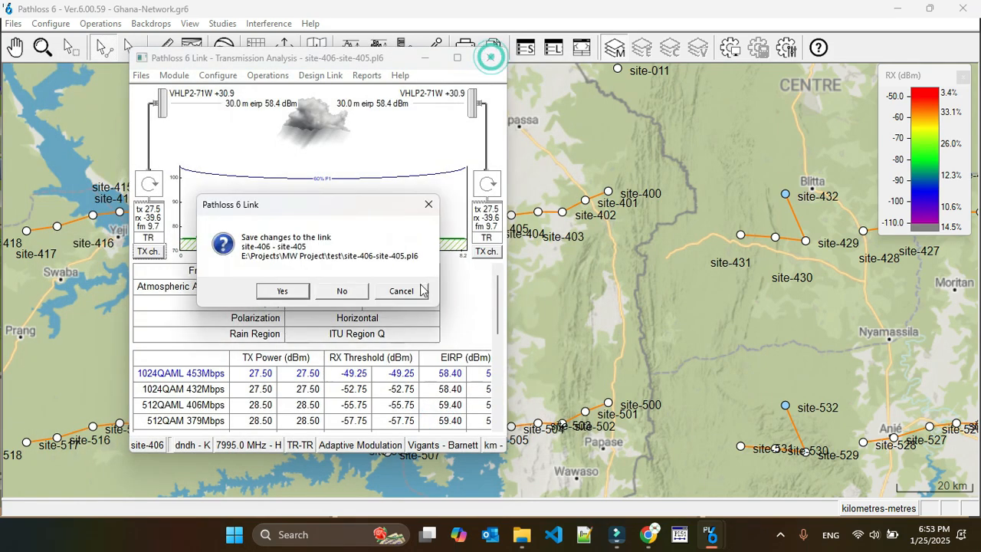
pyautogui.click(299, 296)
# Step: Recalculate intra-system interference for Phase-3 against Phase-3 with the updated site-406–site-405 link
pyautogui.click(268, 23)
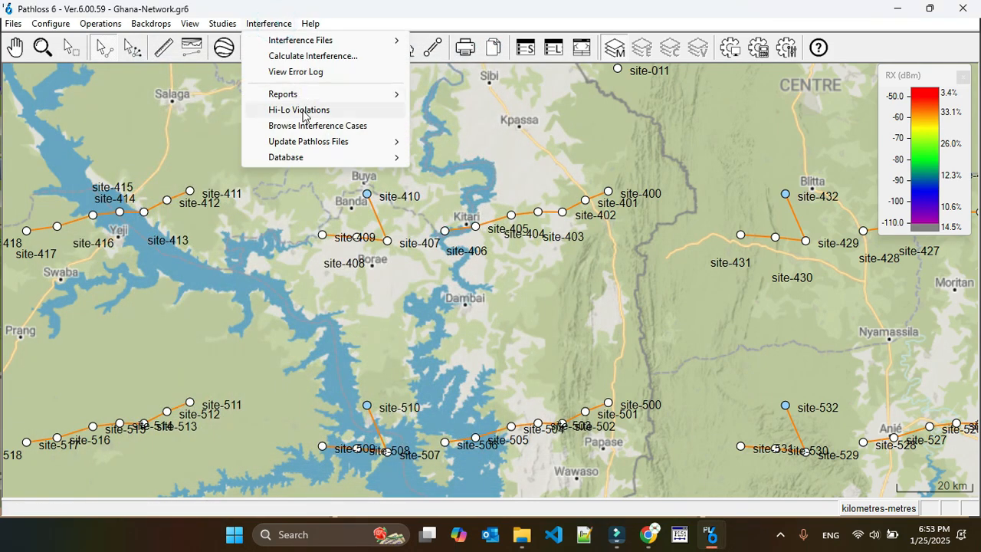
pyautogui.click(306, 56)
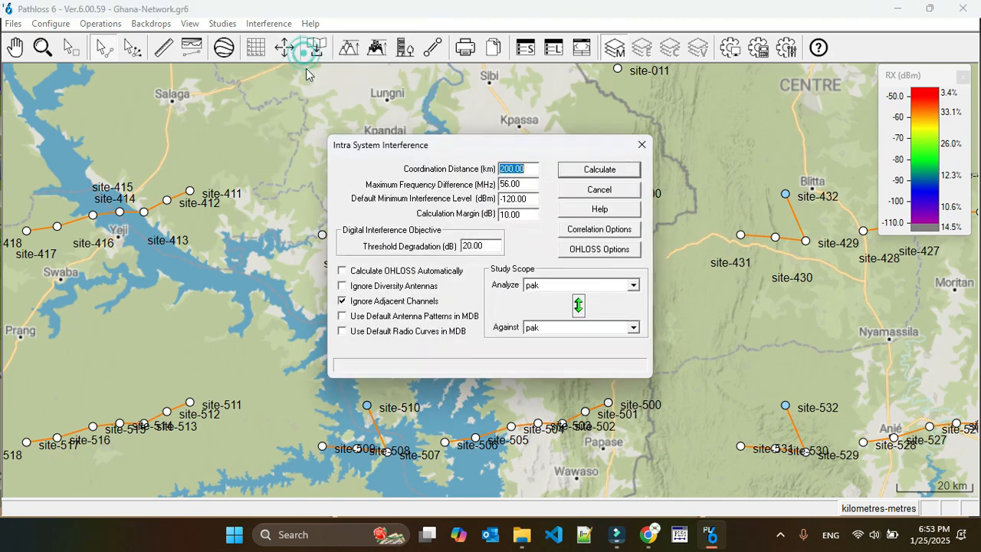
pyautogui.click(565, 284)
pyautogui.click(559, 336)
pyautogui.click(563, 328)
pyautogui.click(559, 378)
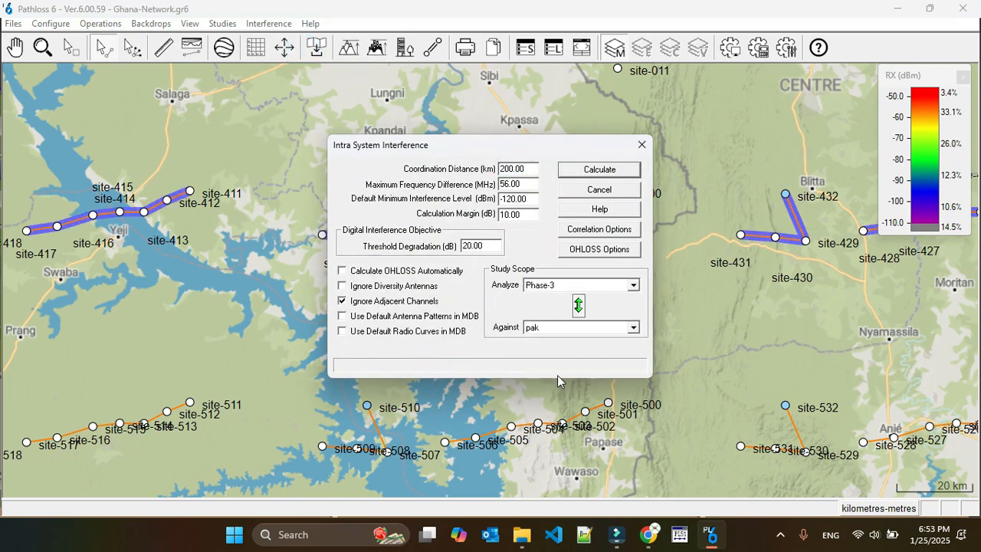
pyautogui.click(594, 170)
pyautogui.click(494, 297)
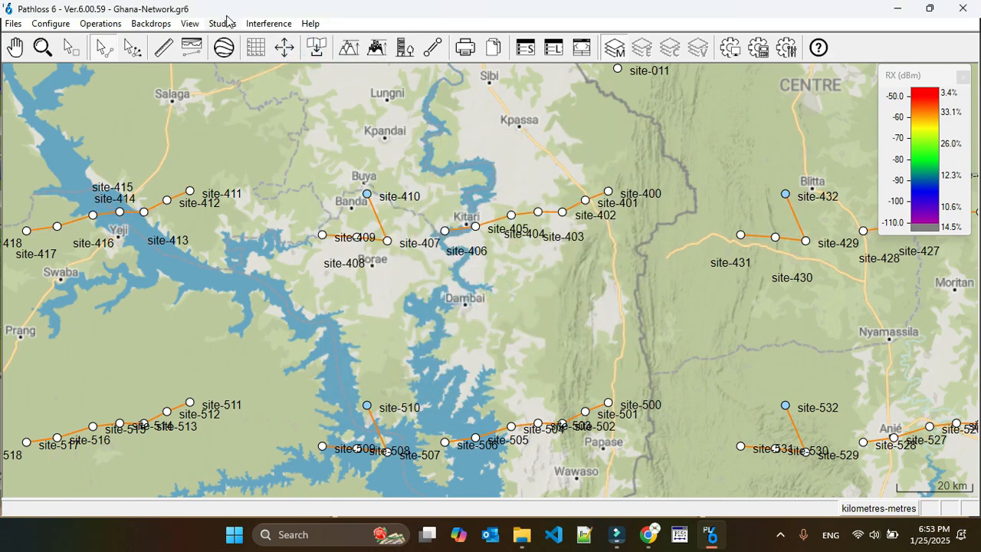
# Step: Browse the interference cases and locate the first case's interfering and victim sites on the map
pyautogui.click(268, 24)
pyautogui.click(312, 126)
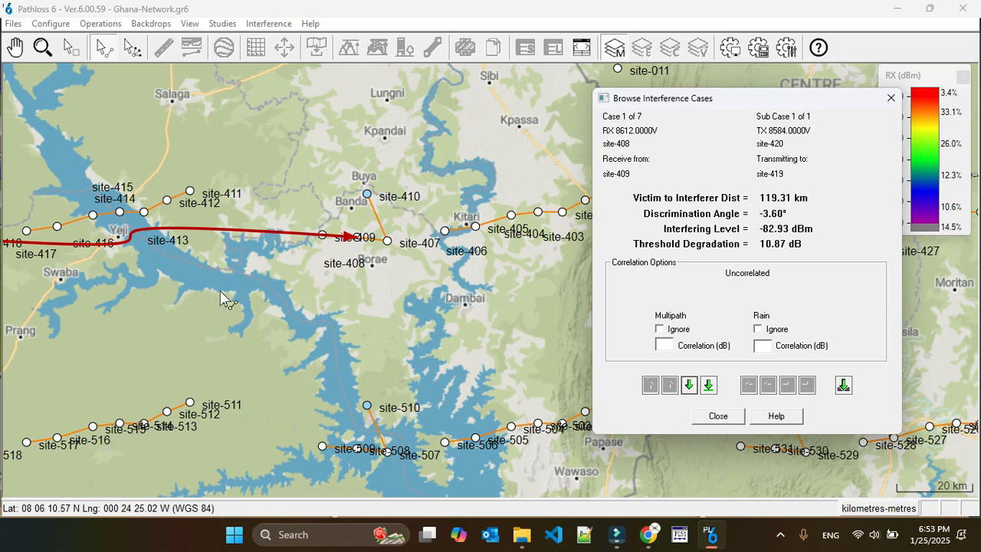
pyautogui.moveTo(220, 292); pyautogui.dragTo(445, 289)
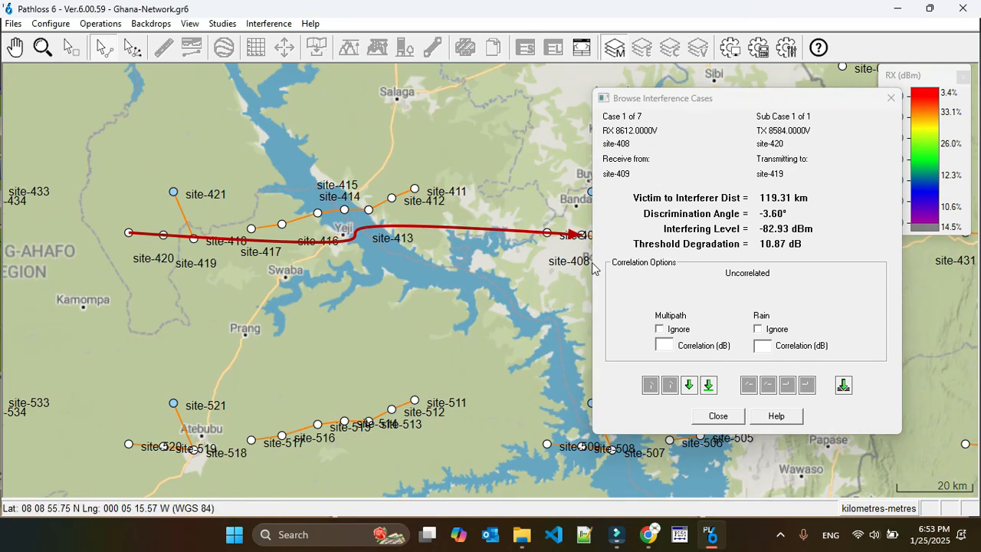
pyautogui.click(718, 416)
# Step: Change the channel polarization of the site-420–site-419 link to Horizontal and save the link
pyautogui.rightClick(146, 234)
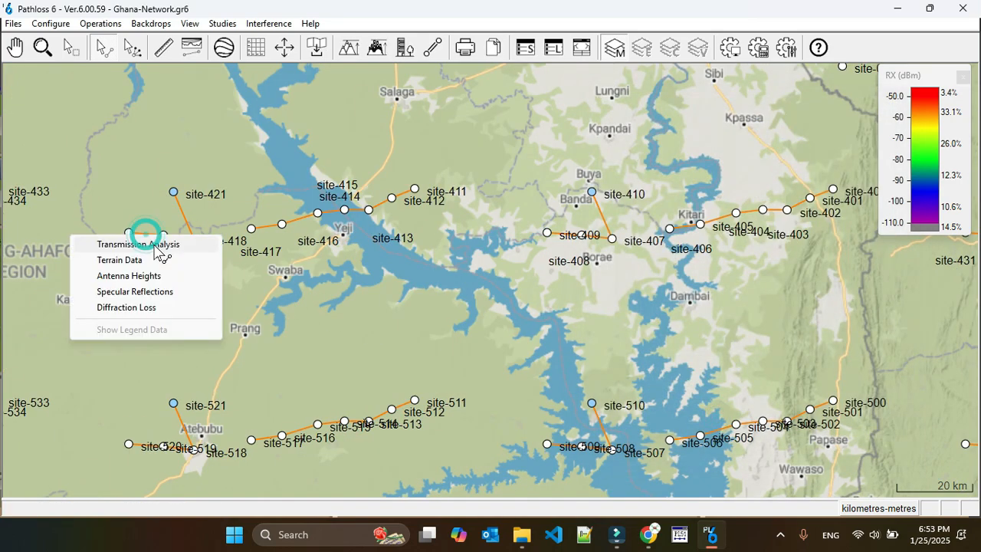
pyautogui.click(154, 242)
pyautogui.click(149, 252)
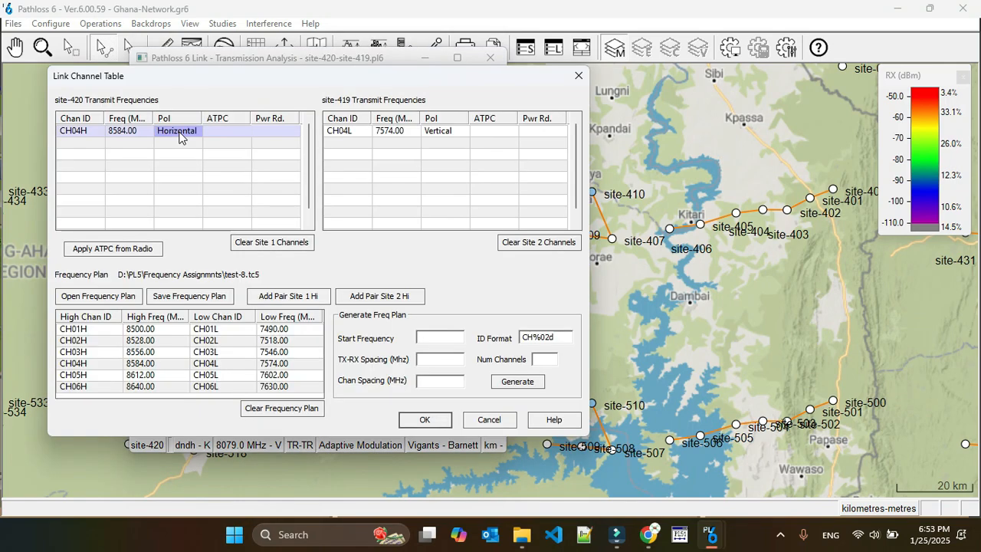
pyautogui.click(178, 132)
pyautogui.click(412, 422)
pyautogui.click(355, 294)
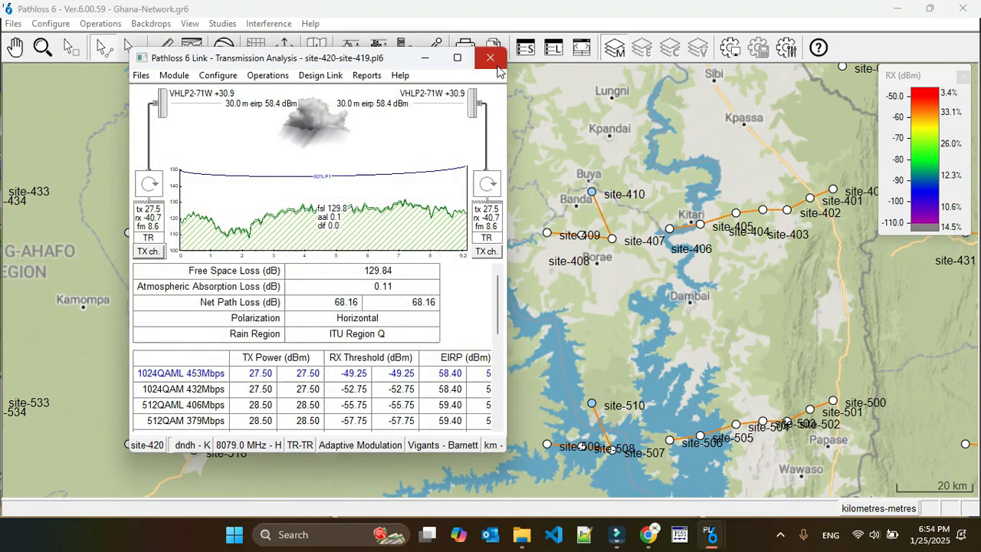
pyautogui.click(491, 57)
pyautogui.click(279, 295)
# Step: Recalculate intra-system interference for Phase-3 against Phase-3 with the updated site-420–site-419 link
pyautogui.click(268, 23)
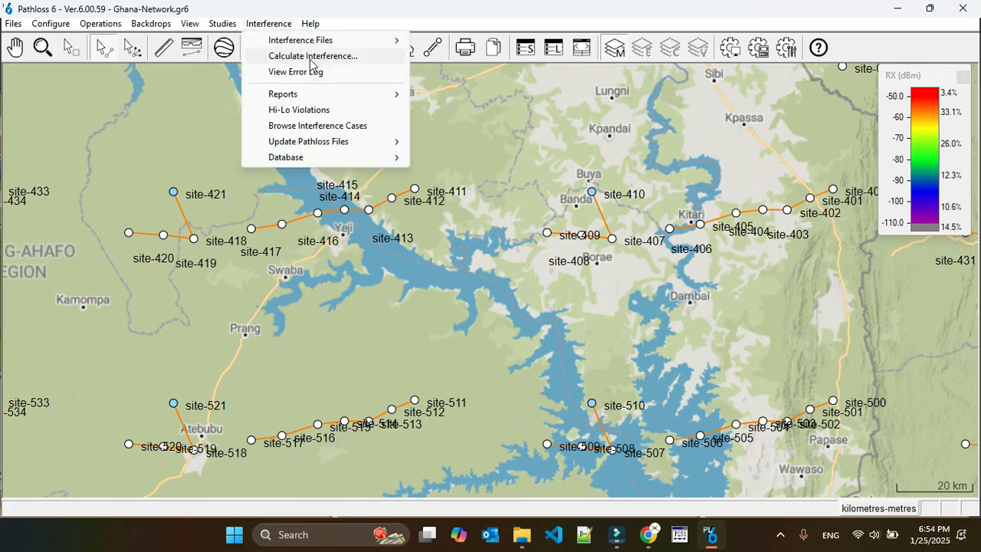
pyautogui.click(310, 58)
pyautogui.click(569, 285)
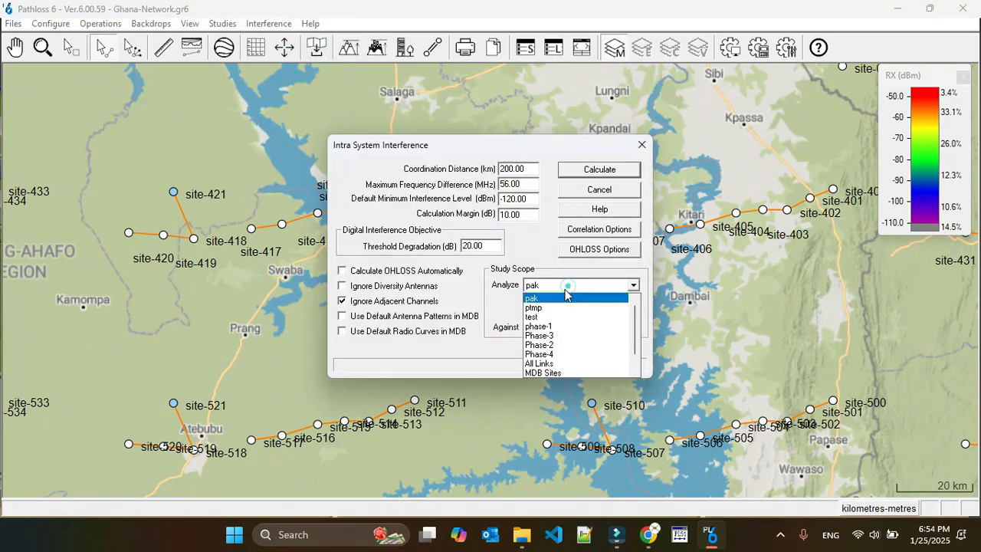
pyautogui.click(556, 334)
pyautogui.click(567, 327)
pyautogui.click(552, 376)
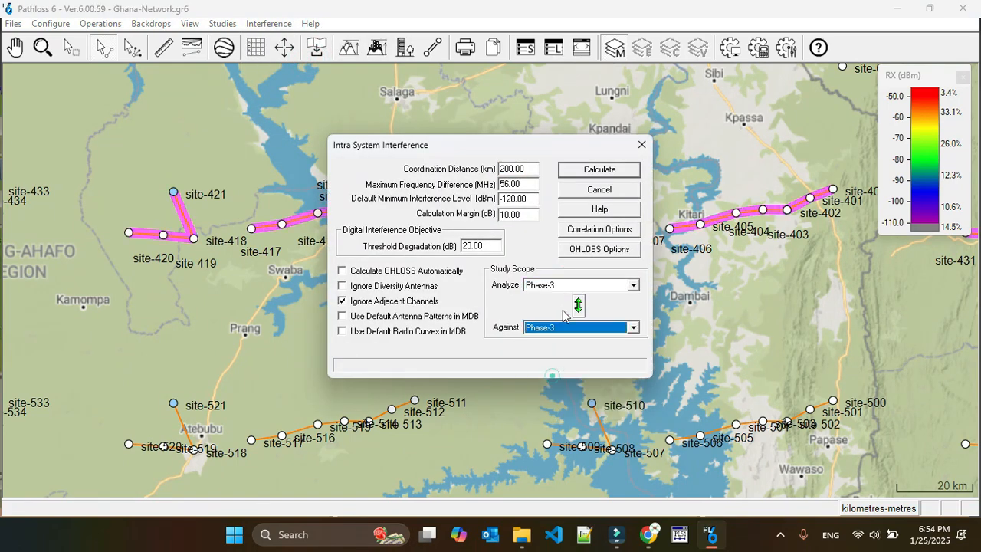
pyautogui.click(600, 169)
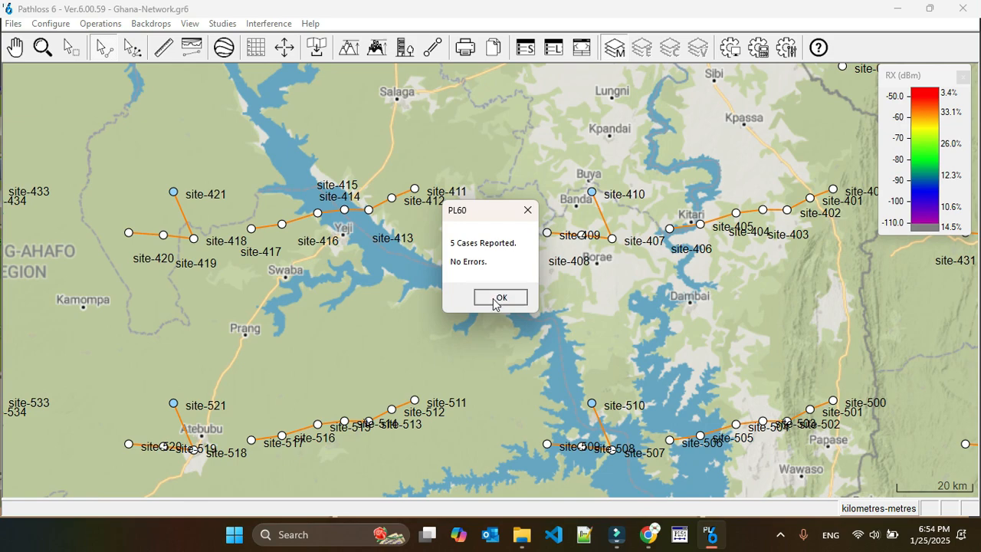
pyautogui.click(500, 298)
# Step: Browse the interference cases and examine on the map how site-430 interferes with the site-432–site-429 link
pyautogui.click(268, 23)
pyautogui.click(306, 126)
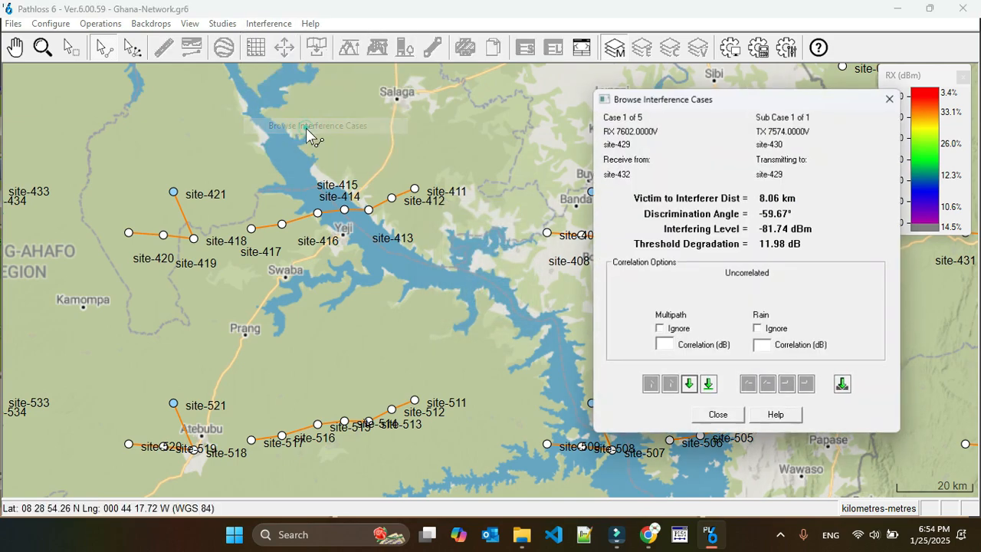
pyautogui.scroll(-2, 492, 282)
pyautogui.scroll(-1, 491, 281)
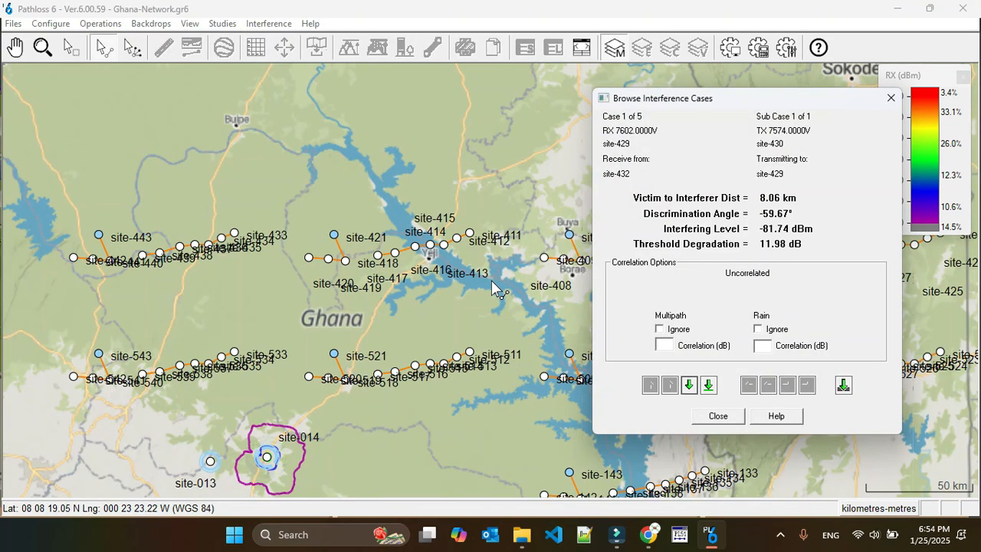
pyautogui.moveTo(492, 280); pyautogui.dragTo(59, 277)
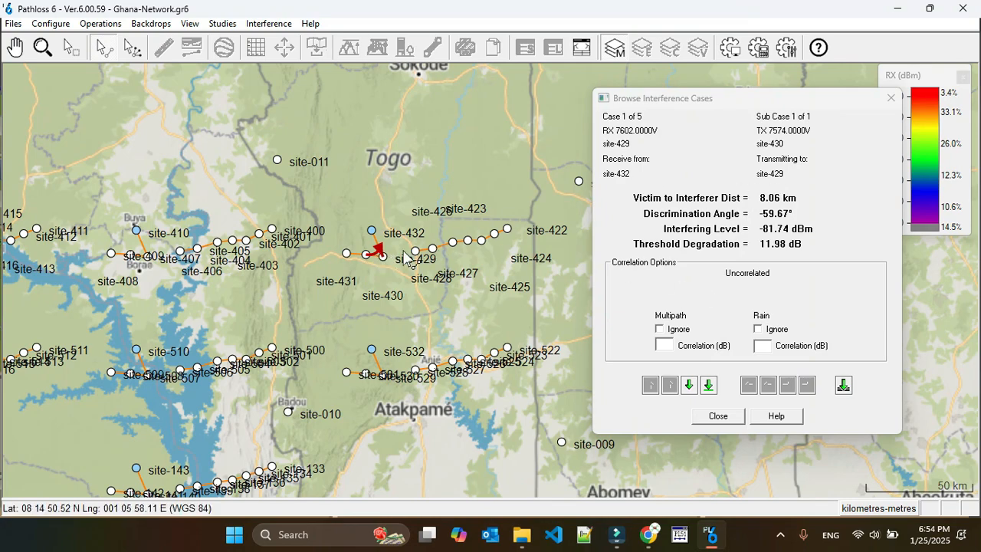
pyautogui.scroll(1, 491, 282)
pyautogui.scroll(1, 491, 287)
pyautogui.scroll(2, 490, 287)
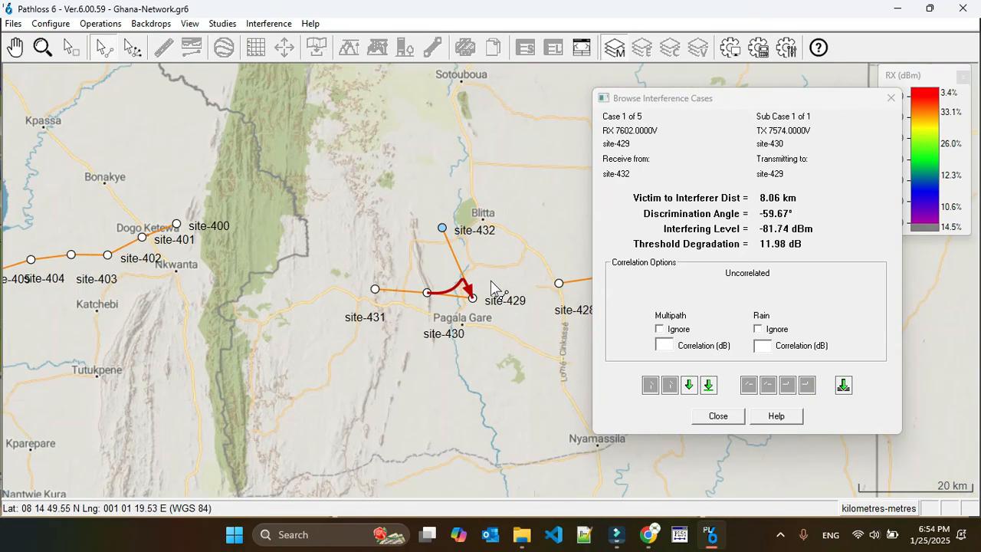
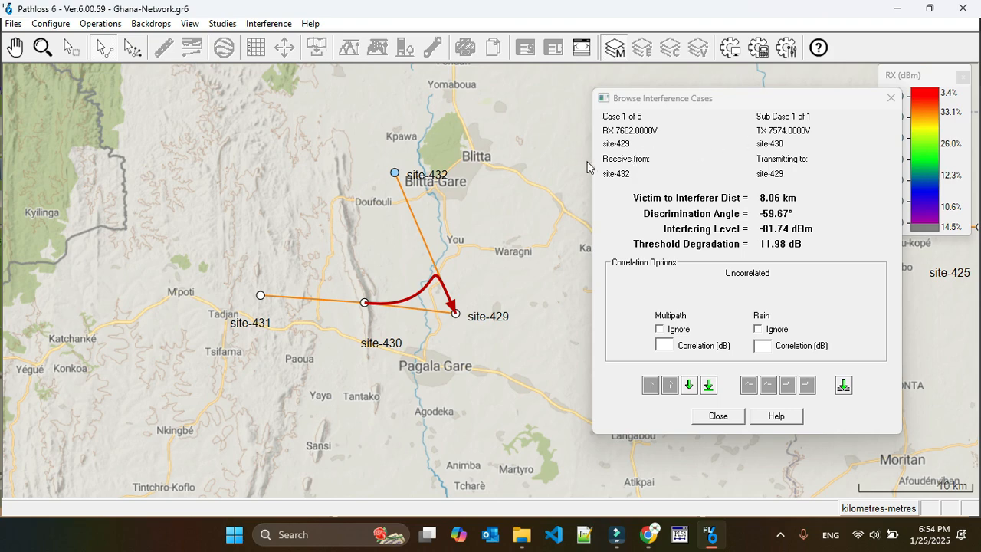
pyautogui.click(723, 420)
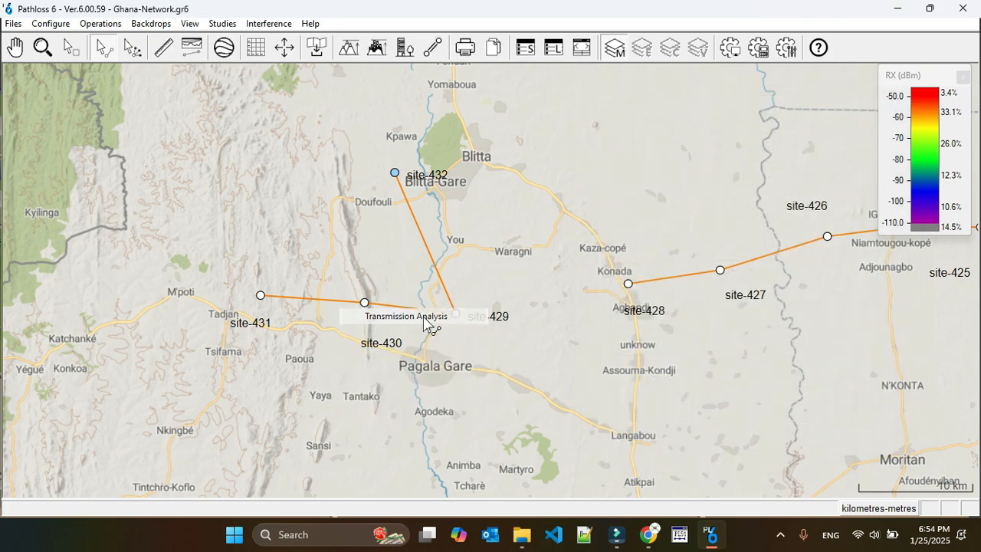
# Step: Check the channel assignment of the site-430–site-429 link and close its transmission analysis
pyautogui.doubleClick(426, 324)
pyautogui.click(149, 252)
pyautogui.click(581, 77)
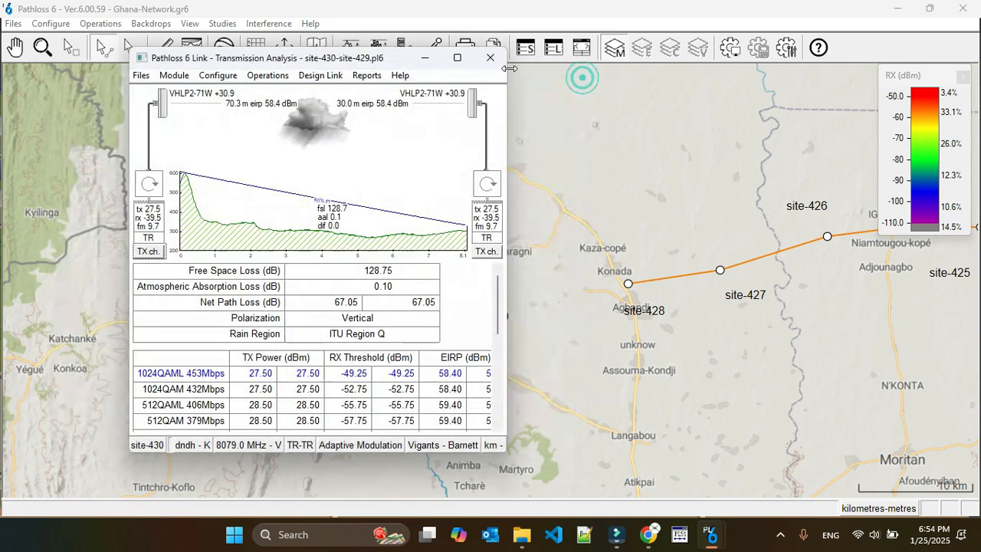
pyautogui.click(491, 57)
# Step: Replace the site-432–site-429 link's channels with the CH02 pair, with site-429 transmitting high, and save the link
pyautogui.doubleClick(417, 230)
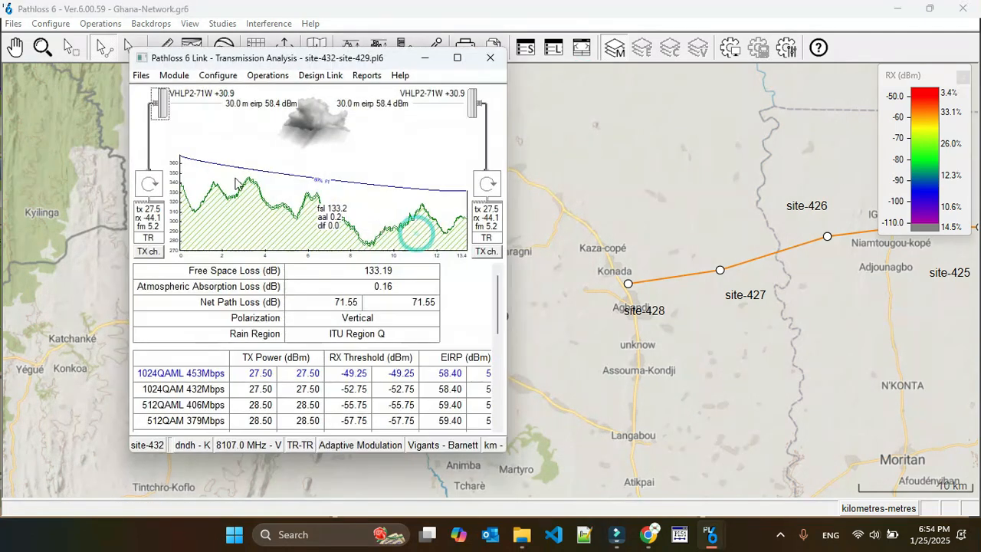
pyautogui.click(149, 252)
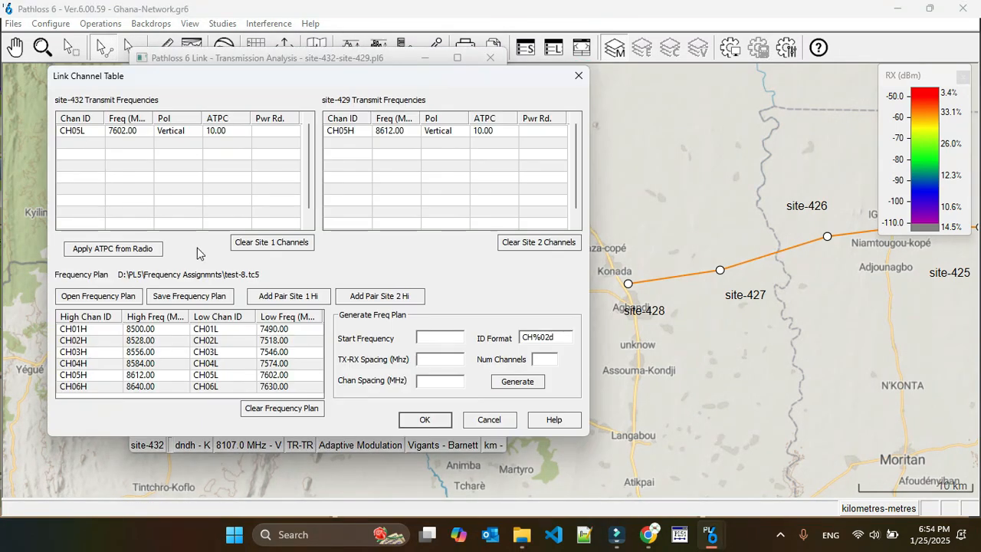
pyautogui.click(270, 243)
pyautogui.click(537, 242)
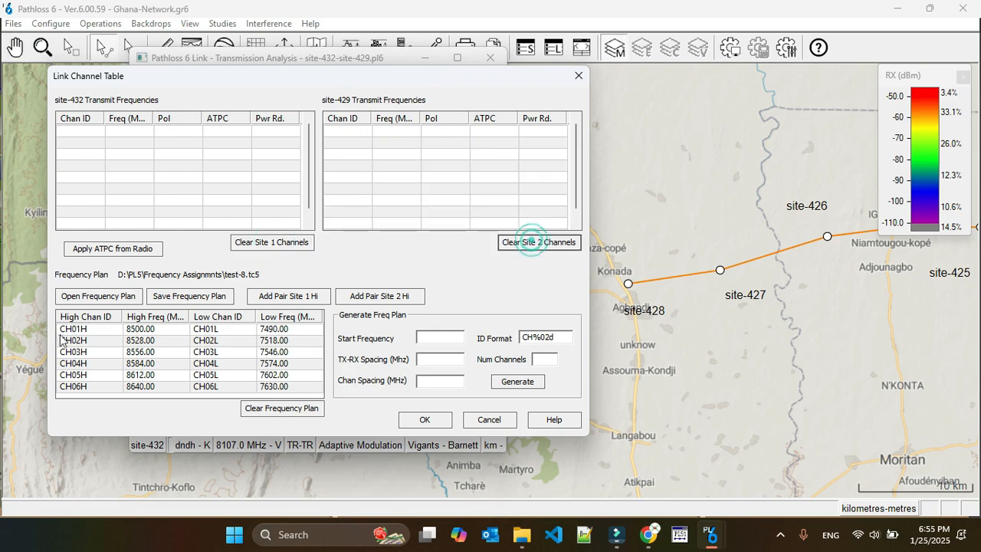
pyautogui.click(67, 340)
pyautogui.click(351, 296)
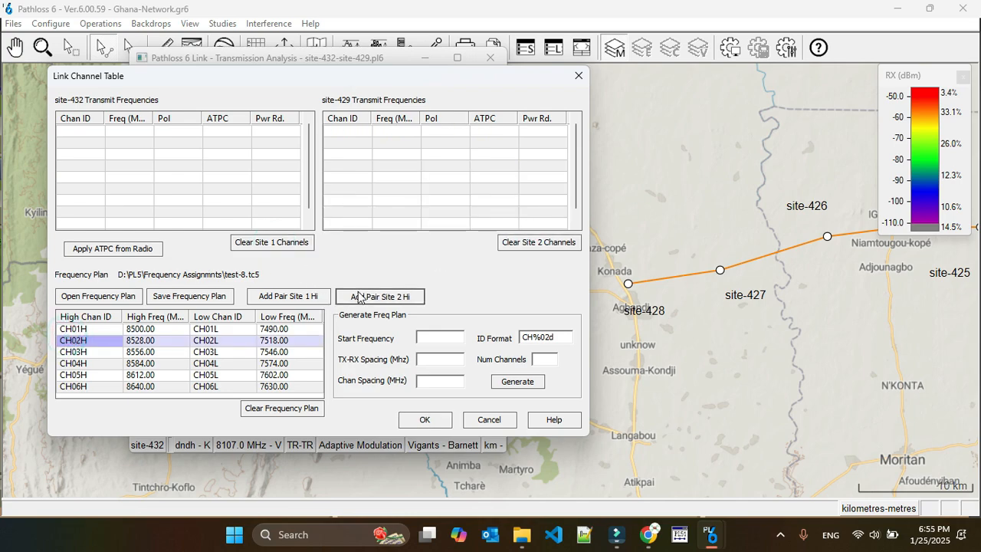
pyautogui.click(350, 290)
pyautogui.click(282, 289)
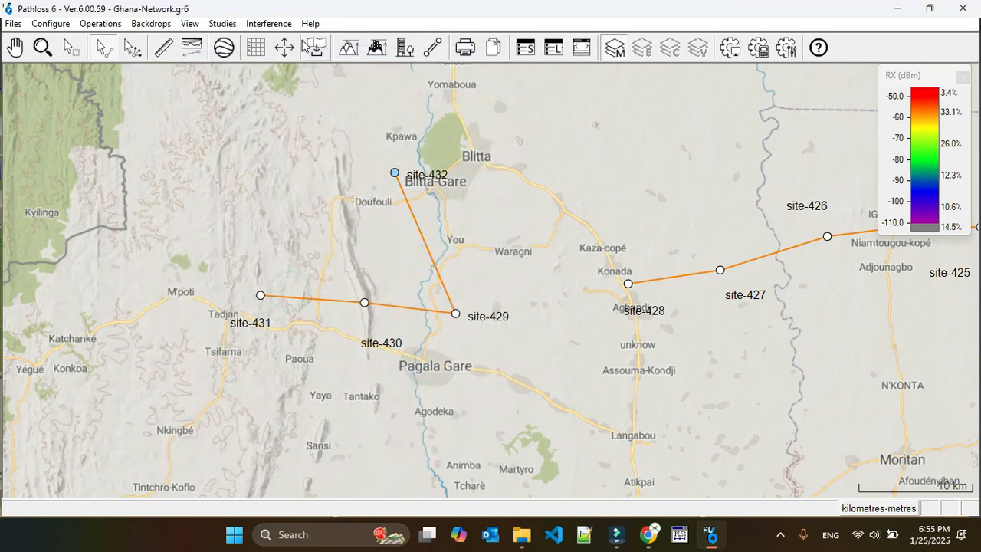
# Step: Recalculate intra-system interference for Phase-3 against Phase-3 with the updated site-432–site-429 link
pyautogui.click(268, 24)
pyautogui.click(284, 56)
pyautogui.click(569, 284)
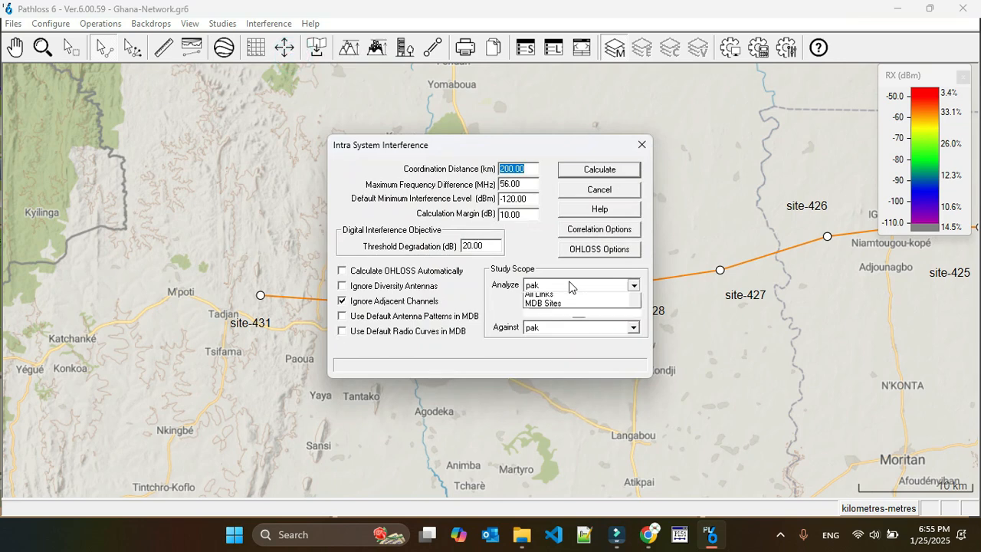
pyautogui.click(555, 344)
pyautogui.click(555, 328)
pyautogui.click(558, 375)
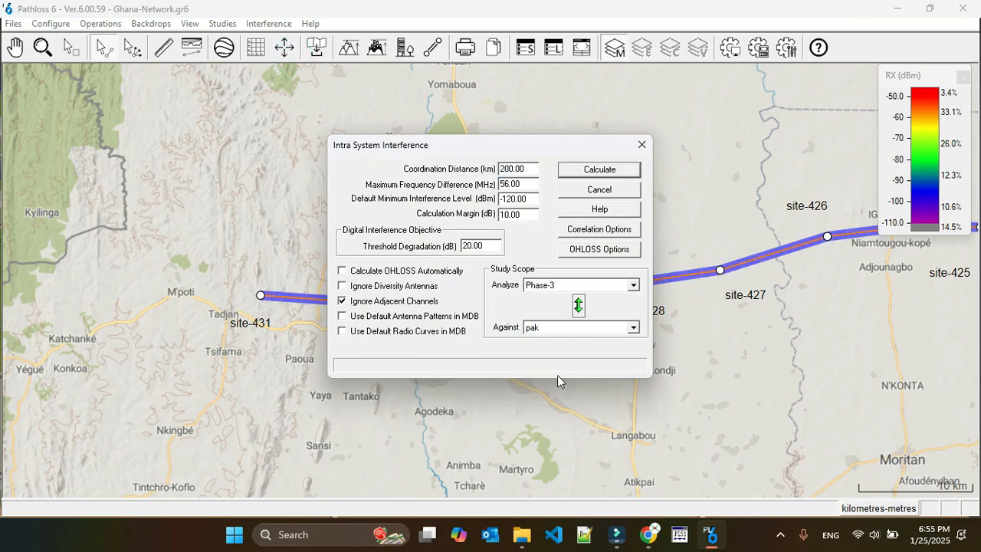
pyautogui.click(588, 169)
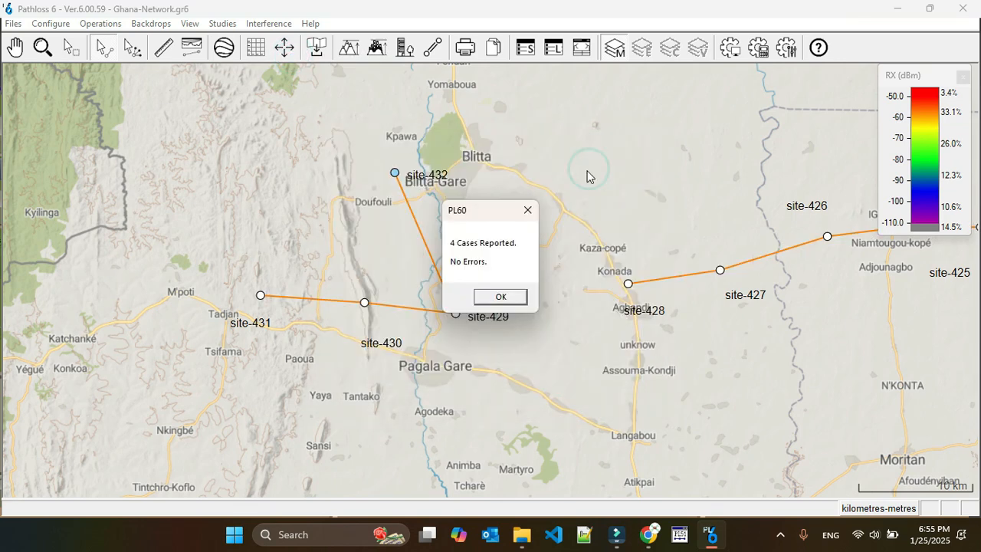
pyautogui.click(500, 297)
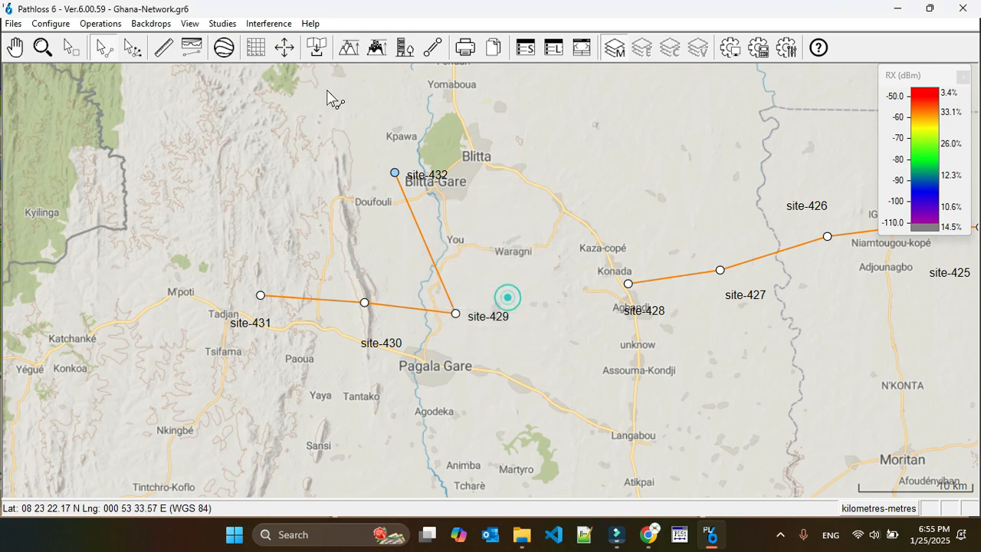
# Step: Browse the recalculated interference cases and locate site-433 and site-438 of the first case on the map
pyautogui.click(268, 23)
pyautogui.click(303, 127)
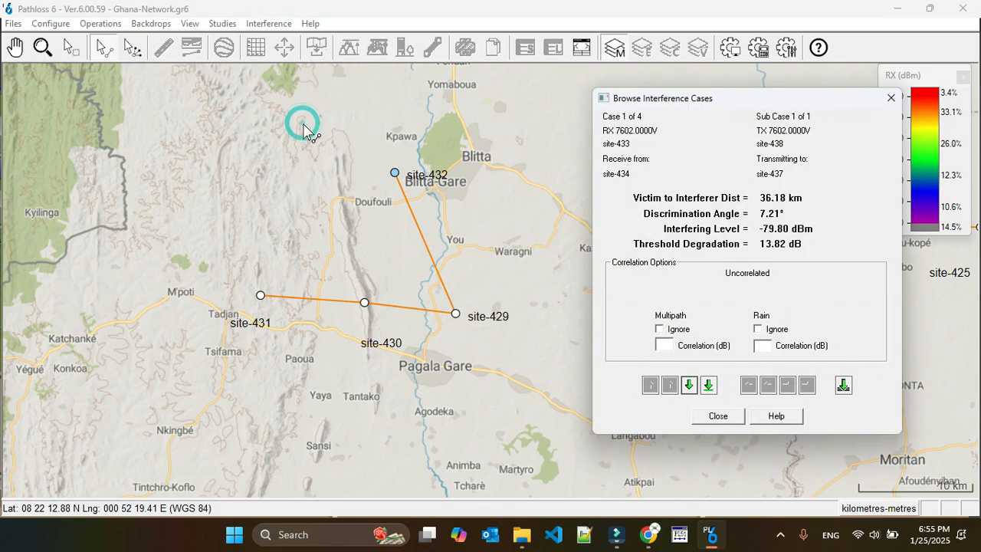
pyautogui.moveTo(720, 99); pyautogui.dragTo(648, 102)
pyautogui.scroll(-1, 255, 268)
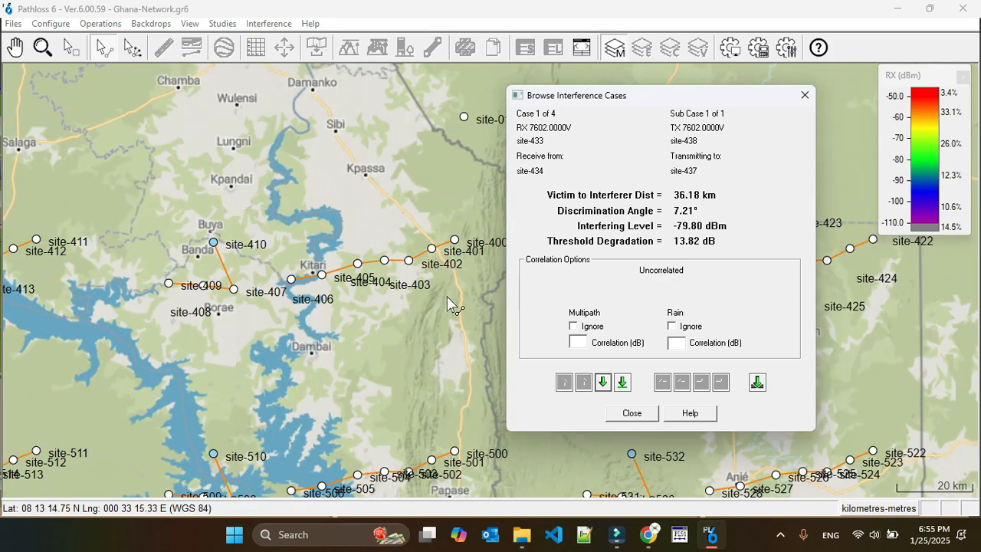
pyautogui.click(429, 304)
pyautogui.click(196, 306)
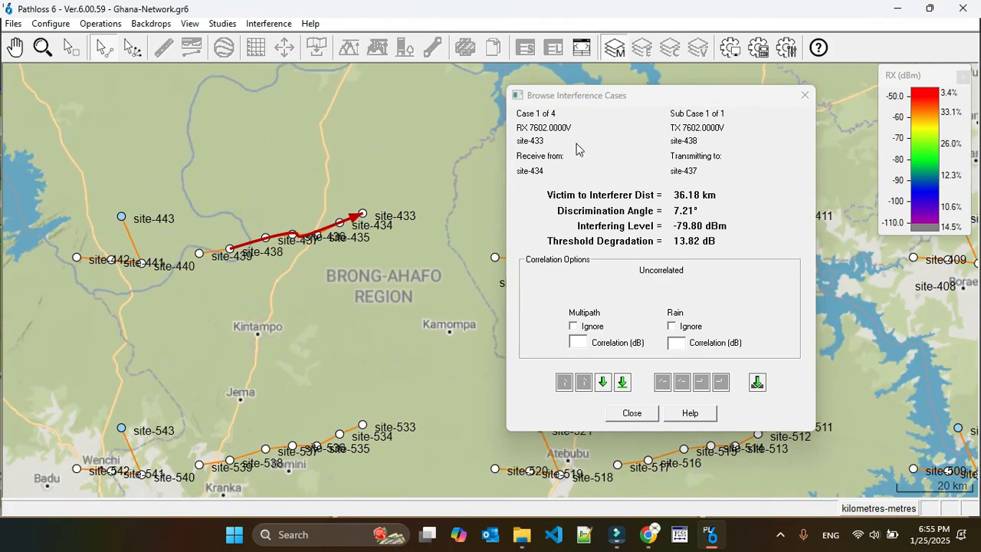
pyautogui.moveTo(664, 94); pyautogui.dragTo(619, 74)
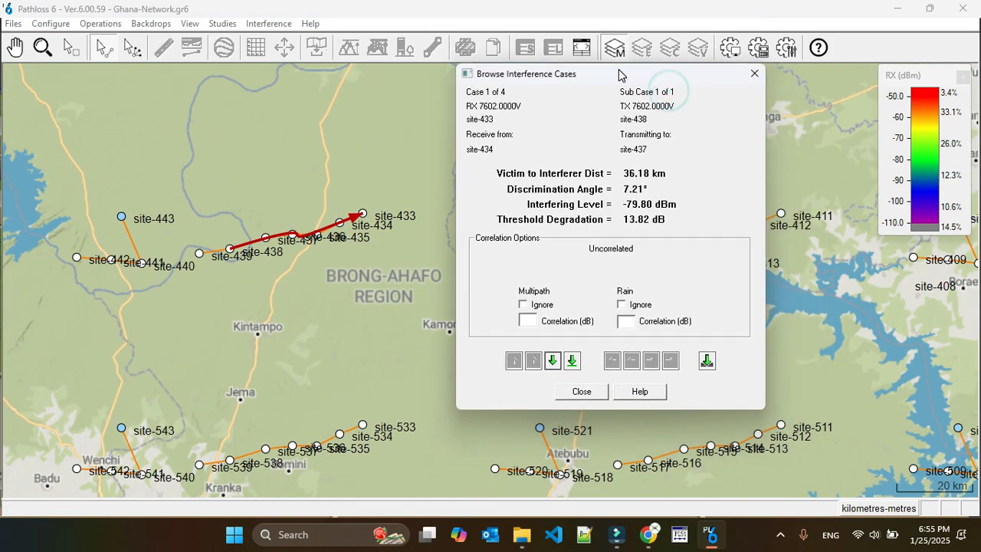
# Step: Step back and forth through the interference cases to compare the victim and interfering links between site-433 and site-439
pyautogui.click(553, 361)
pyautogui.click(554, 361)
pyautogui.click(553, 361)
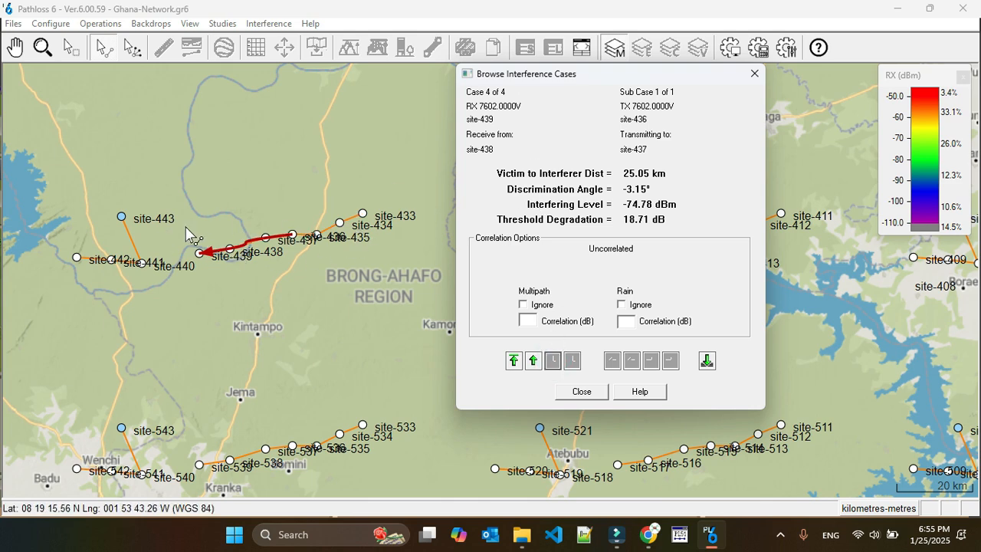
pyautogui.click(516, 360)
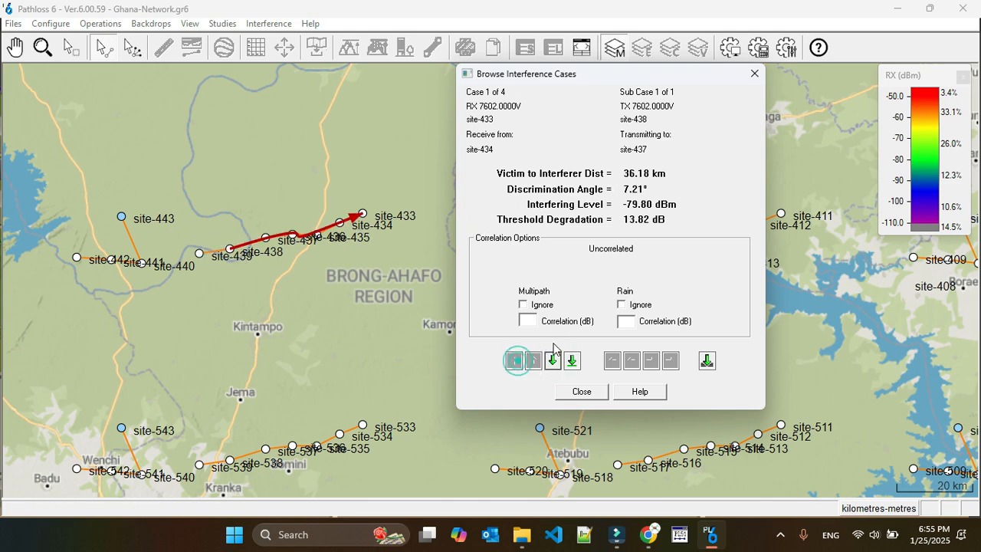
pyautogui.click(553, 360)
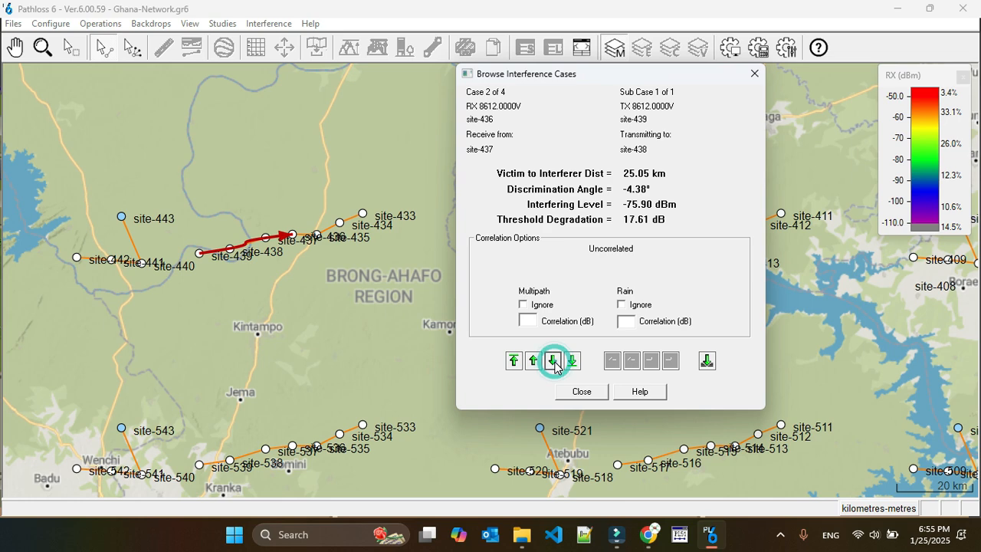
pyautogui.click(553, 360)
pyautogui.click(553, 361)
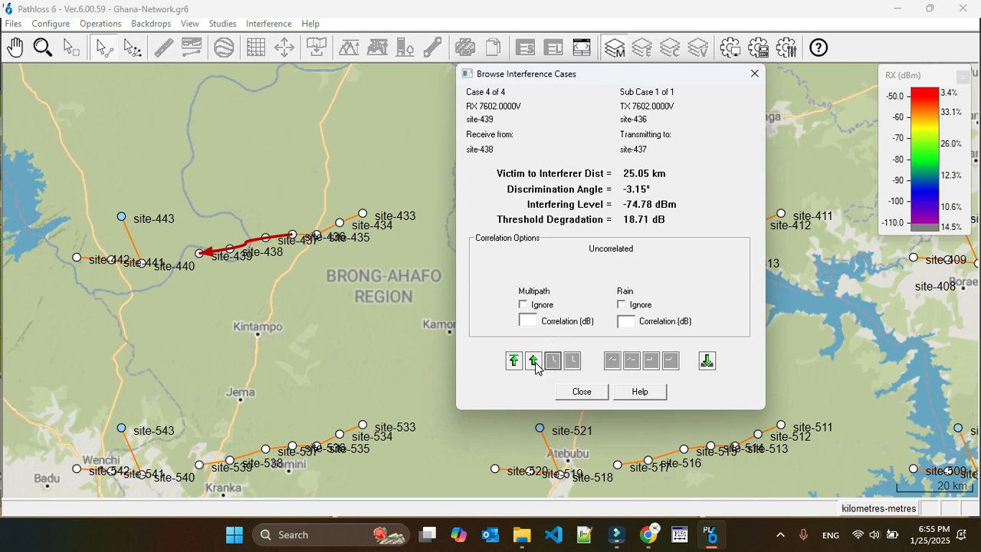
pyautogui.click(535, 360)
pyautogui.click(535, 360)
pyautogui.click(534, 361)
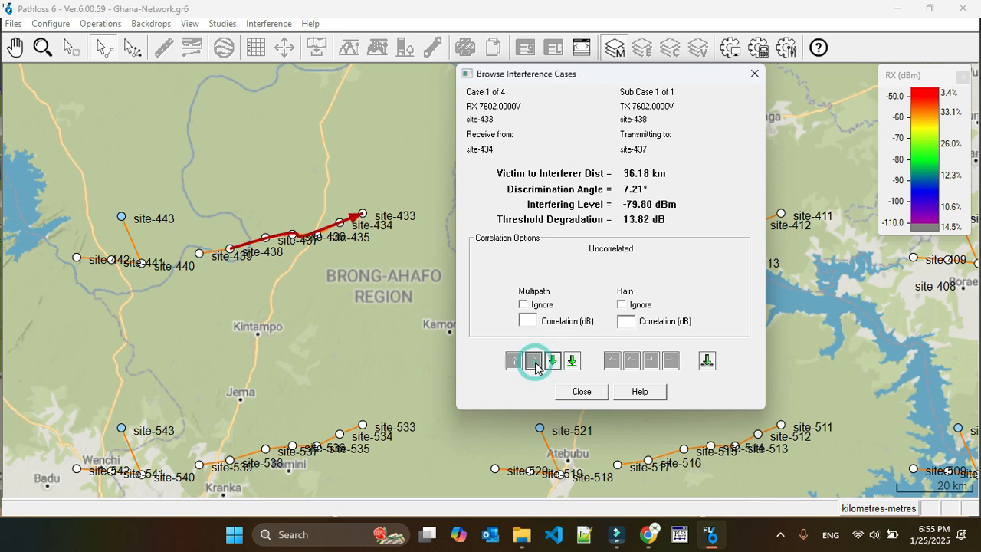
pyautogui.click(551, 361)
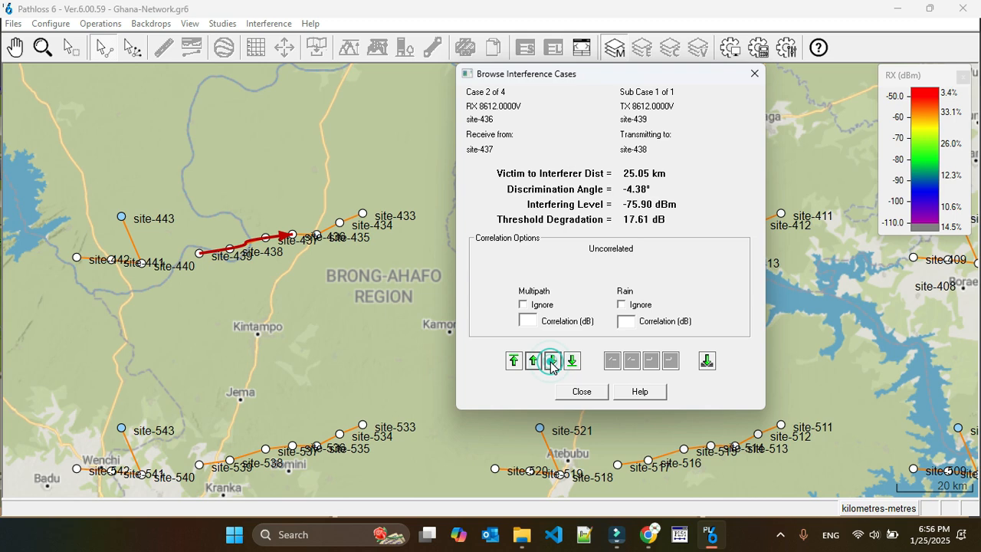
pyautogui.click(552, 361)
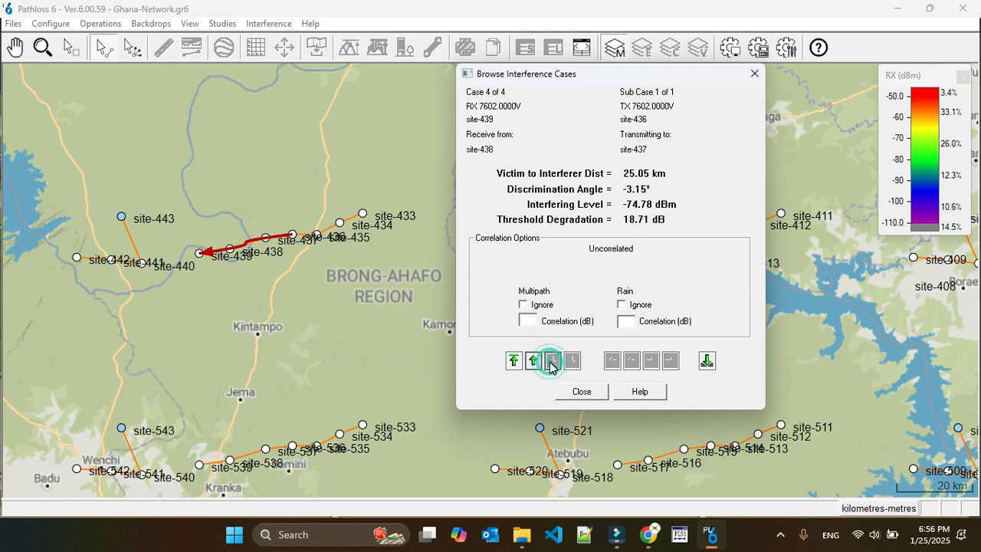
pyautogui.click(533, 361)
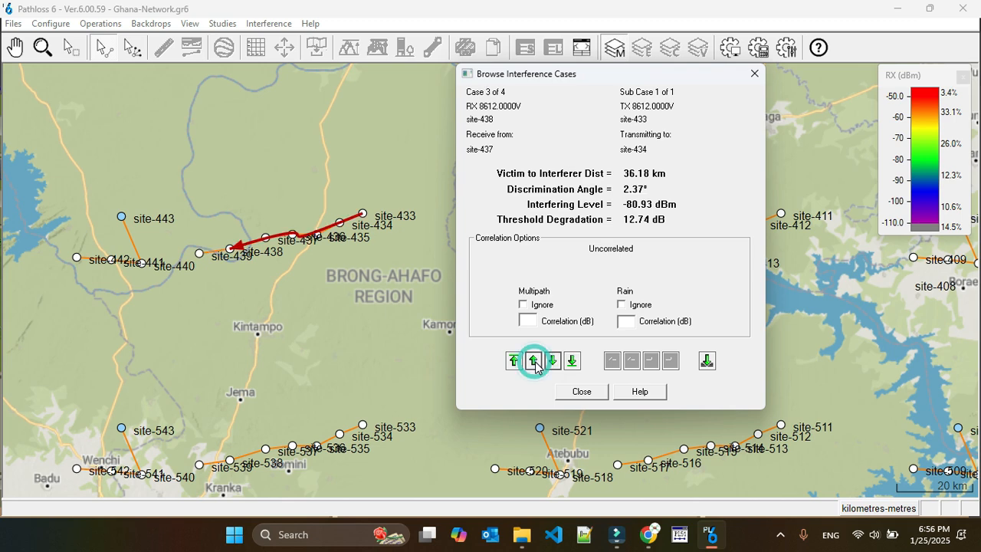
pyautogui.click(534, 361)
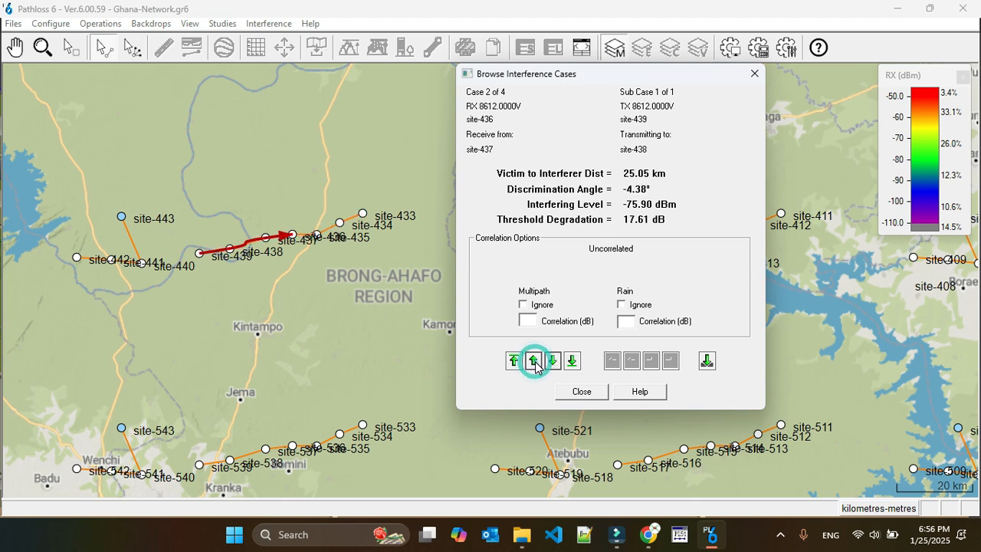
pyautogui.click(534, 361)
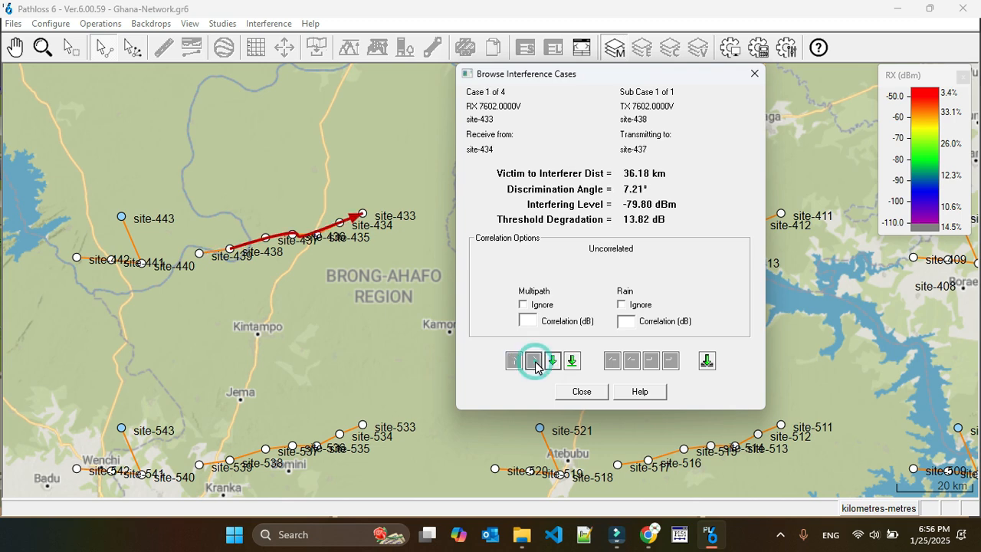
# Step: Move the map labels of site-436, site-437, site-438 and site-439 clear of the link lines
pyautogui.scroll(1, 386, 242)
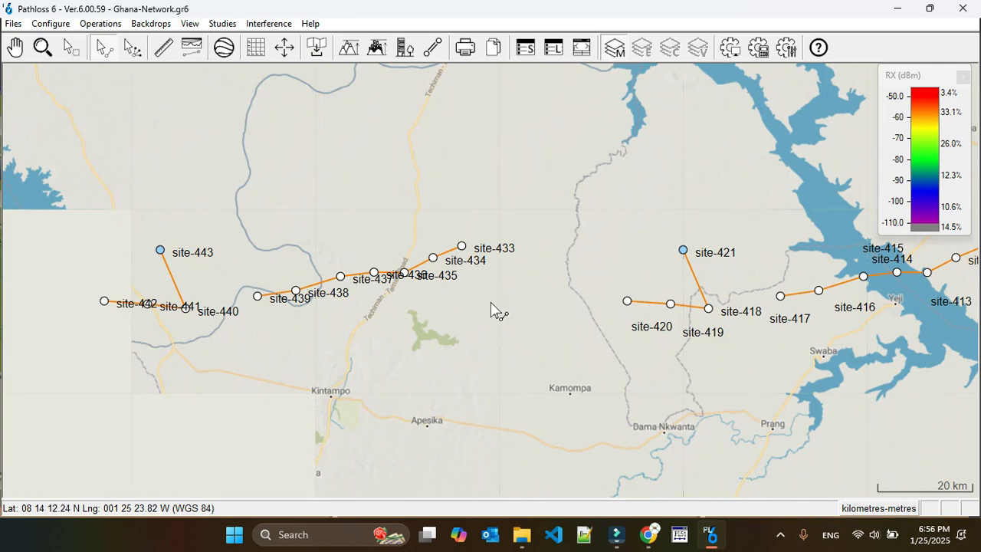
pyautogui.scroll(1, 495, 311)
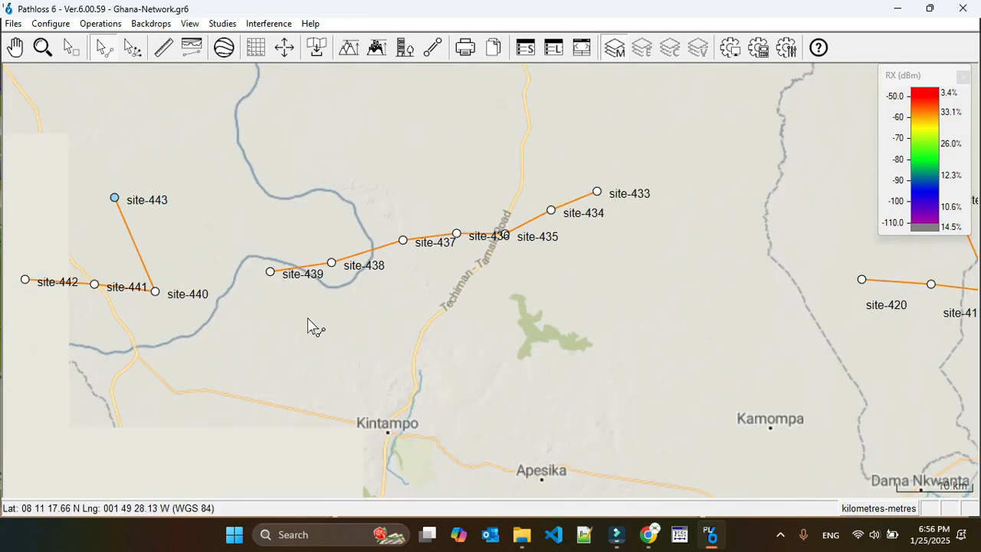
pyautogui.click(488, 235)
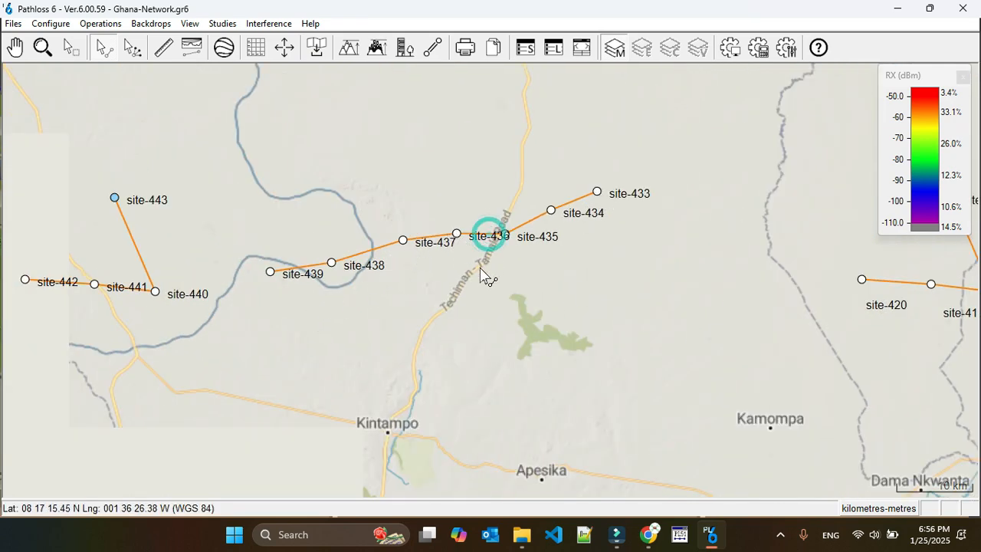
pyautogui.click(433, 244)
pyautogui.click(359, 266)
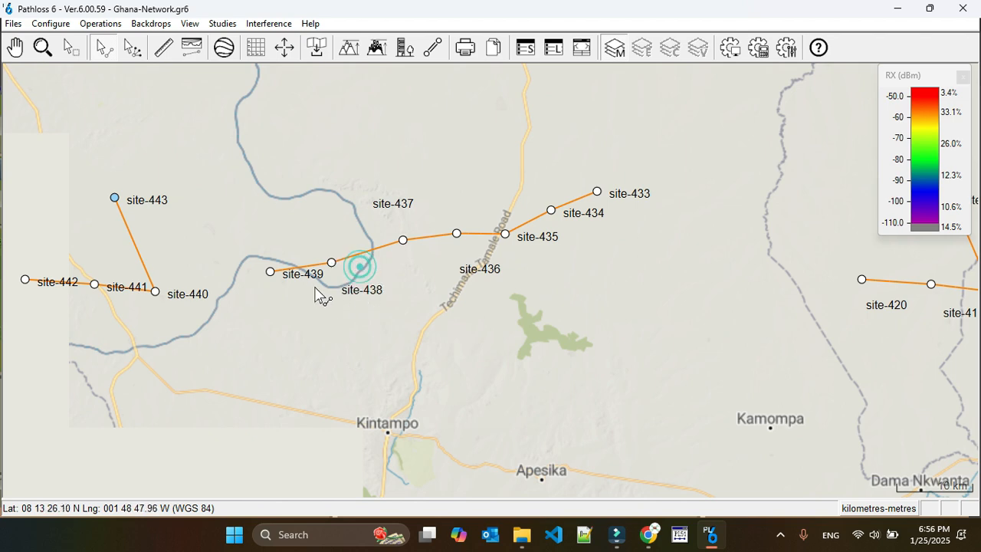
pyautogui.moveTo(309, 271); pyautogui.dragTo(269, 314)
pyautogui.moveTo(364, 291); pyautogui.dragTo(315, 222)
pyautogui.moveTo(484, 270); pyautogui.dragTo(486, 275)
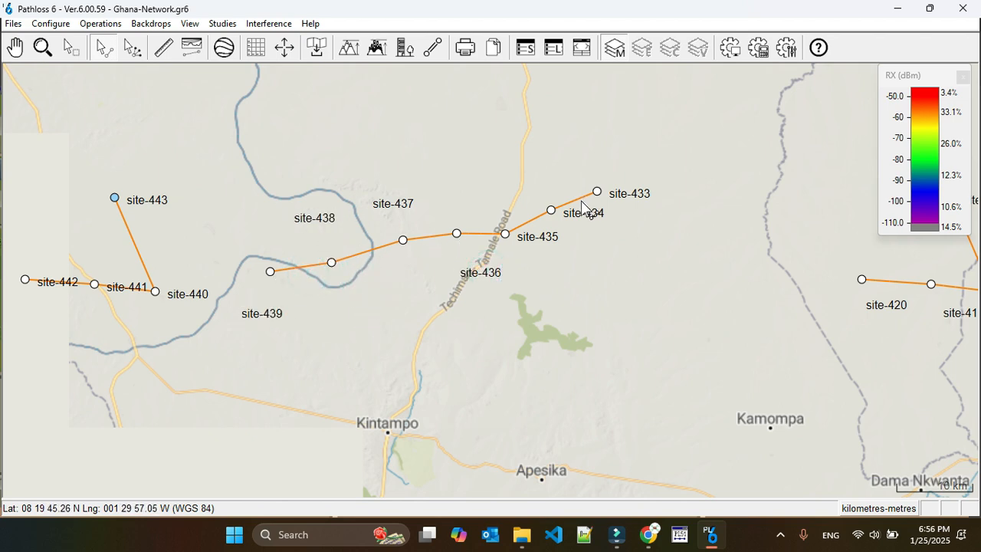
# Step: Replace the site-438–site-437 link's channels with the CH03 pair, with site-437 transmitting high, and save the link
pyautogui.rightClick(362, 258)
pyautogui.click(367, 261)
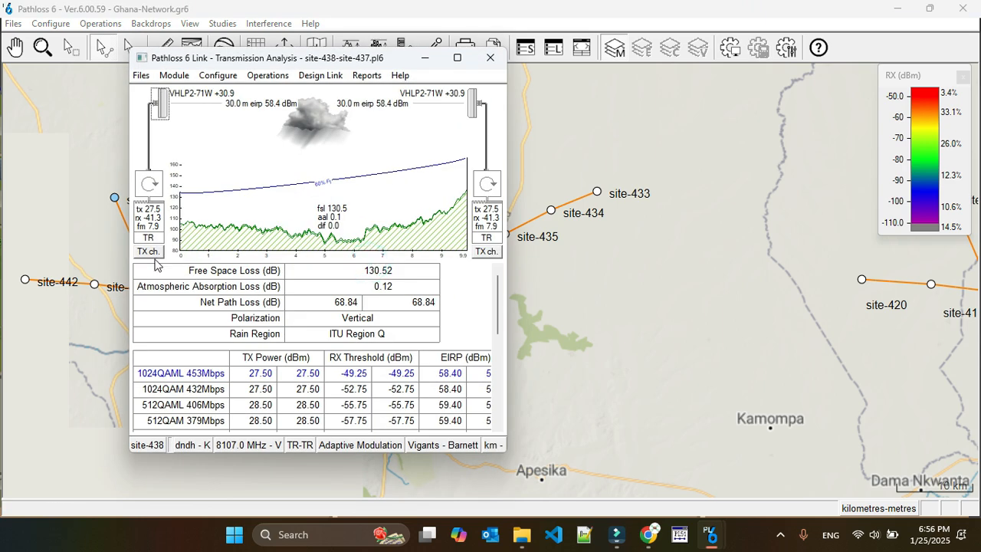
pyautogui.click(154, 256)
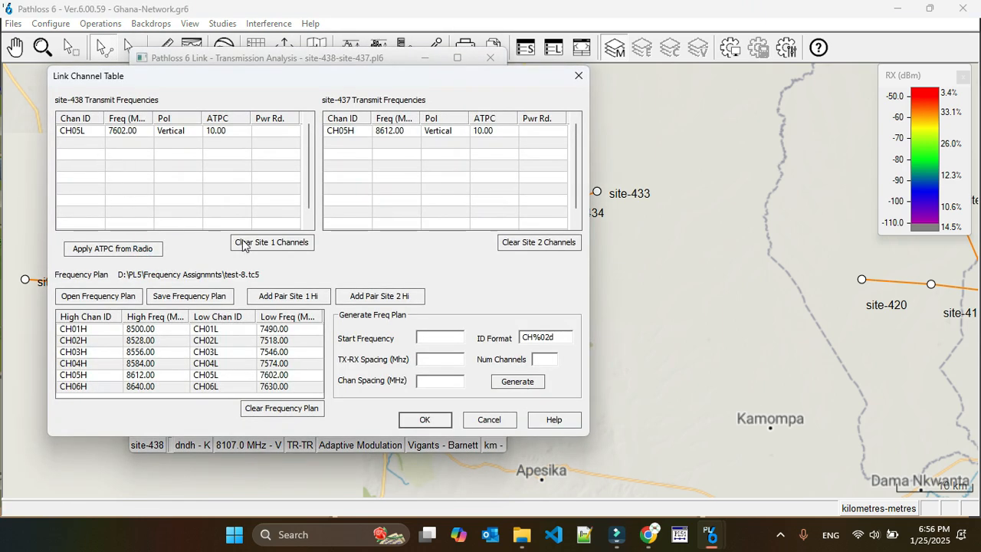
pyautogui.click(242, 243)
pyautogui.click(539, 244)
pyautogui.click(61, 353)
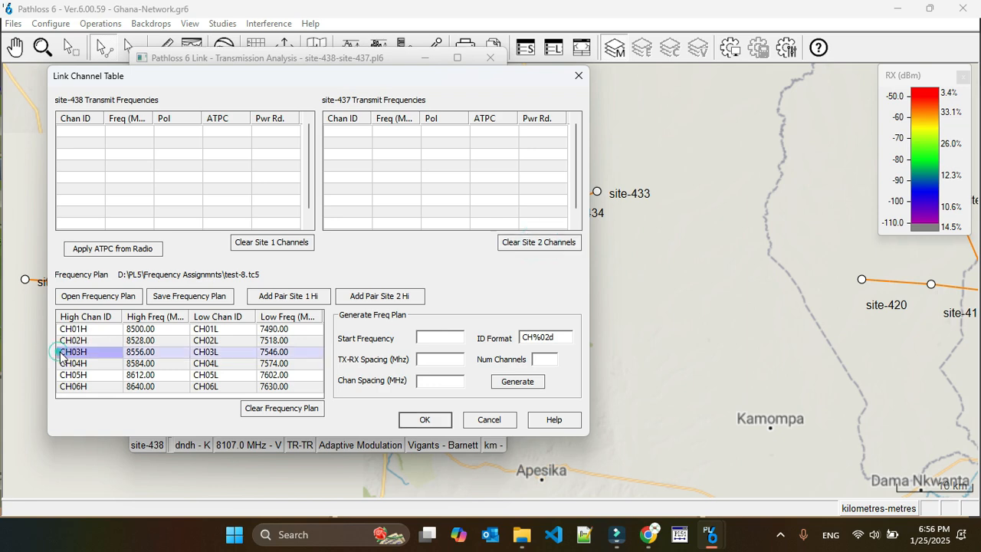
pyautogui.click(364, 298)
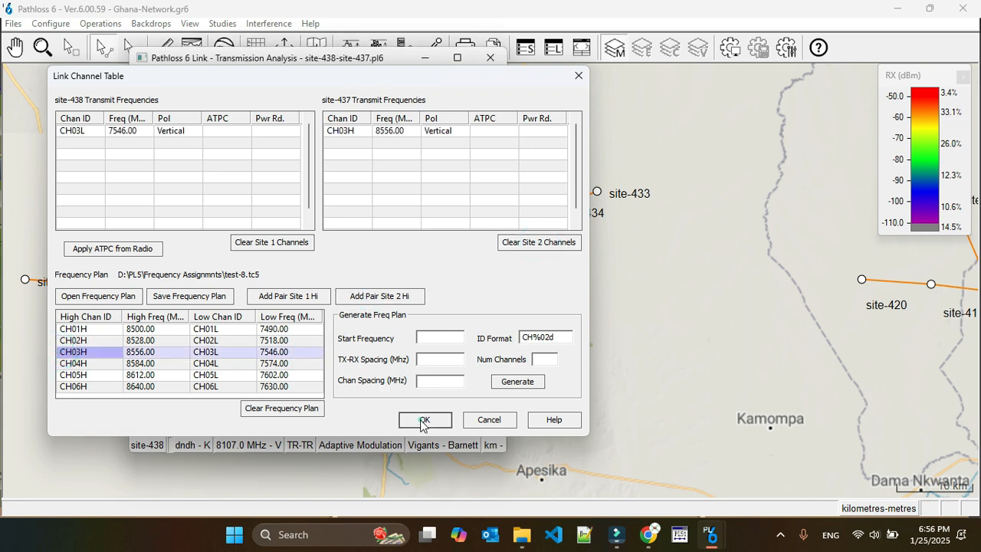
pyautogui.click(424, 420)
pyautogui.click(351, 287)
pyautogui.click(491, 58)
pyautogui.click(282, 289)
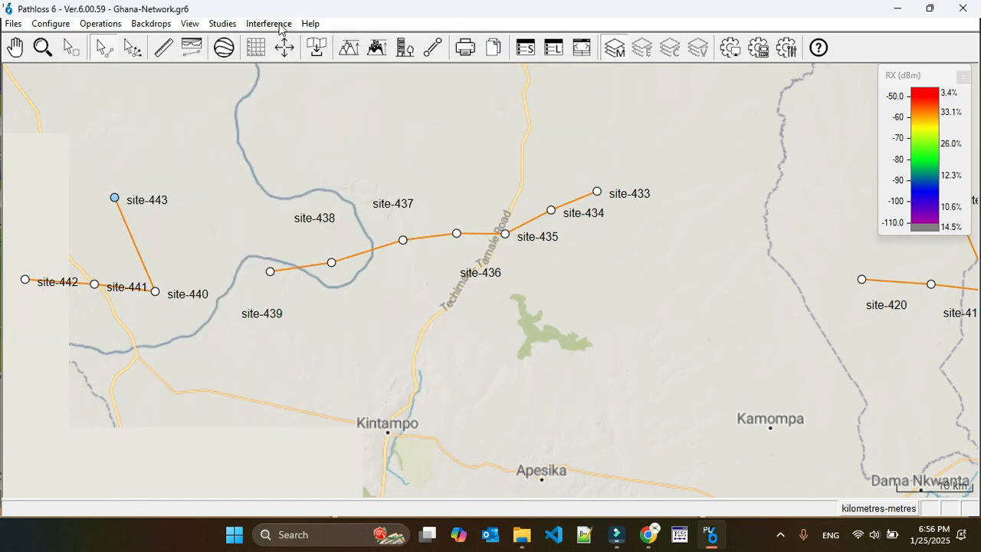
# Step: Recalculate the intra-system interference, analyzing Phase-3 against Phase-3
pyautogui.click(279, 28)
pyautogui.click(292, 57)
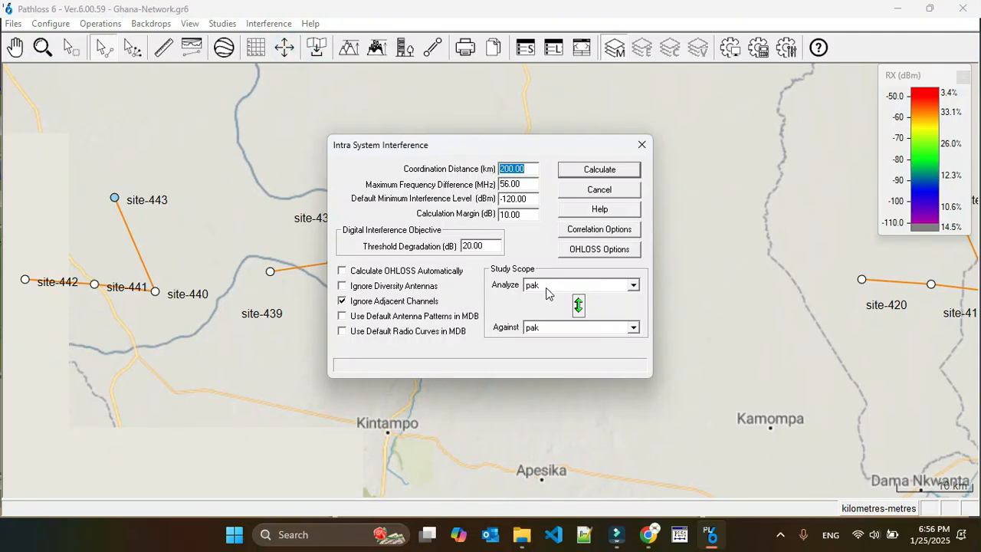
pyautogui.click(547, 288)
pyautogui.click(551, 333)
pyautogui.click(557, 327)
pyautogui.click(556, 344)
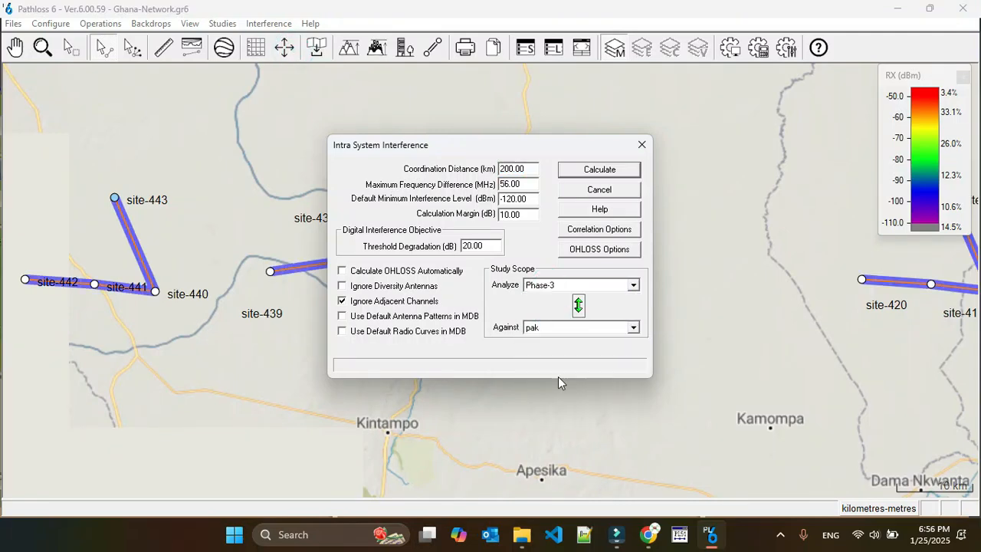
pyautogui.click(558, 377)
pyautogui.click(599, 172)
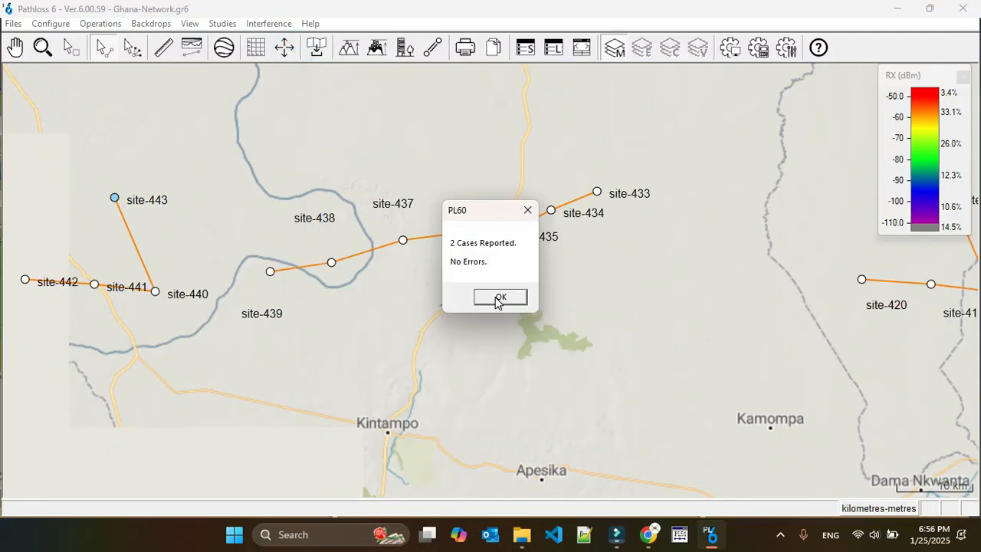
pyautogui.click(500, 298)
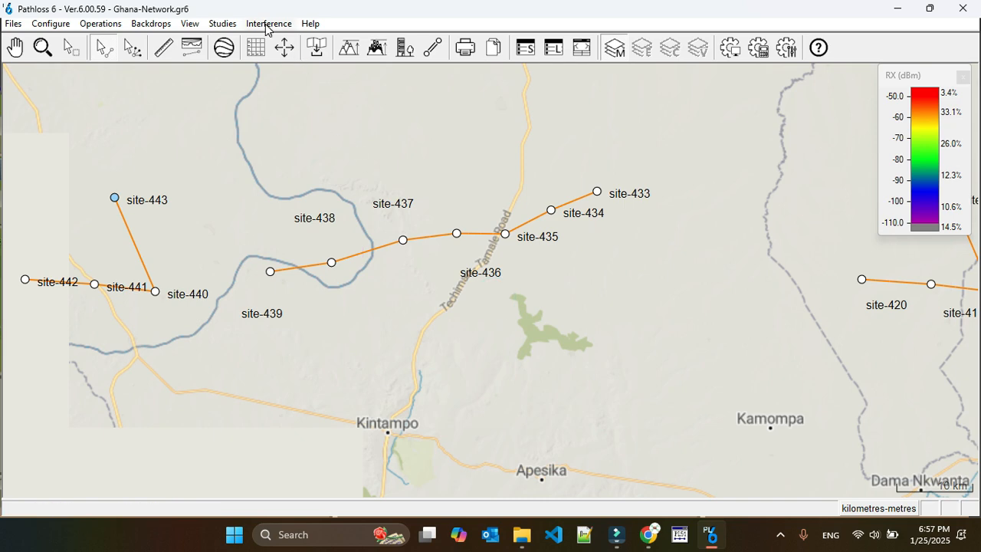
# Step: Replace the site-434–site-433 link's channels with the CH03 pair, site-433 transmitting high, update the design frequency and save the link
pyautogui.click(581, 199)
pyautogui.click(583, 208)
pyautogui.click(144, 254)
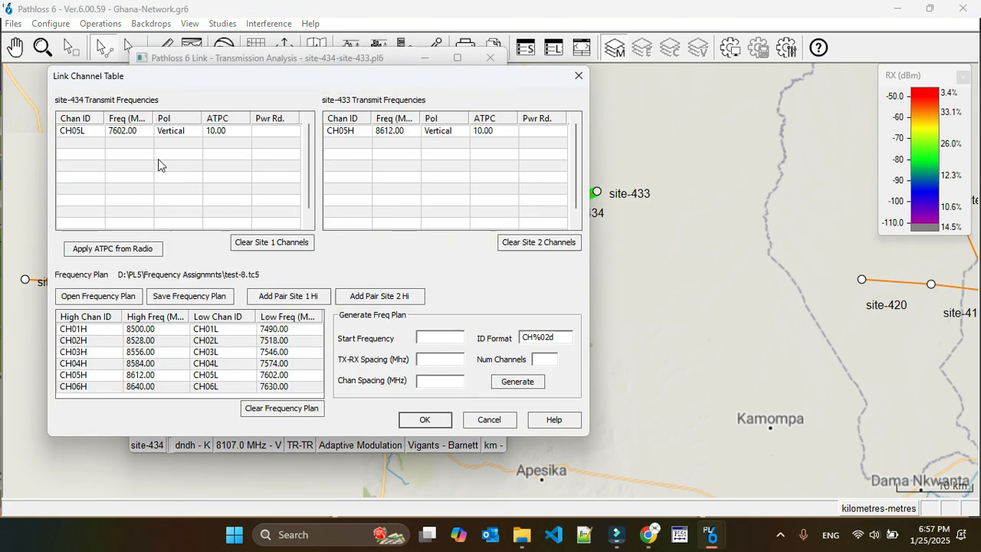
pyautogui.click(69, 133)
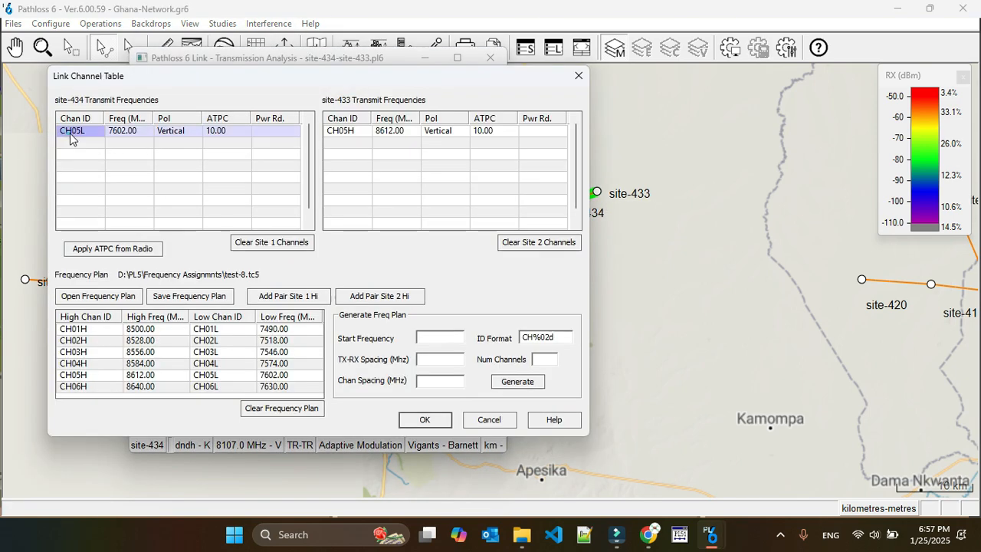
pyautogui.click(253, 243)
pyautogui.click(539, 243)
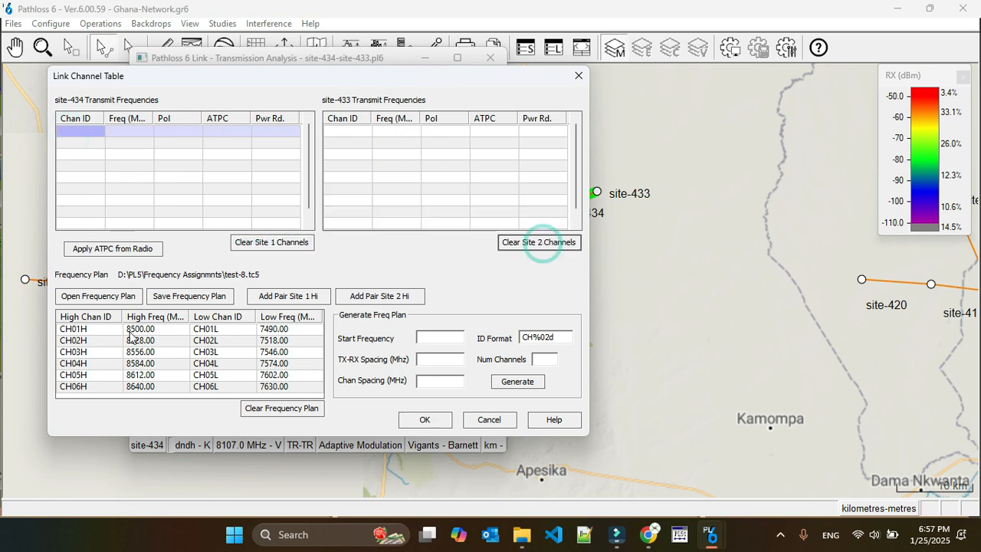
pyautogui.click(62, 356)
pyautogui.click(379, 296)
pyautogui.click(424, 420)
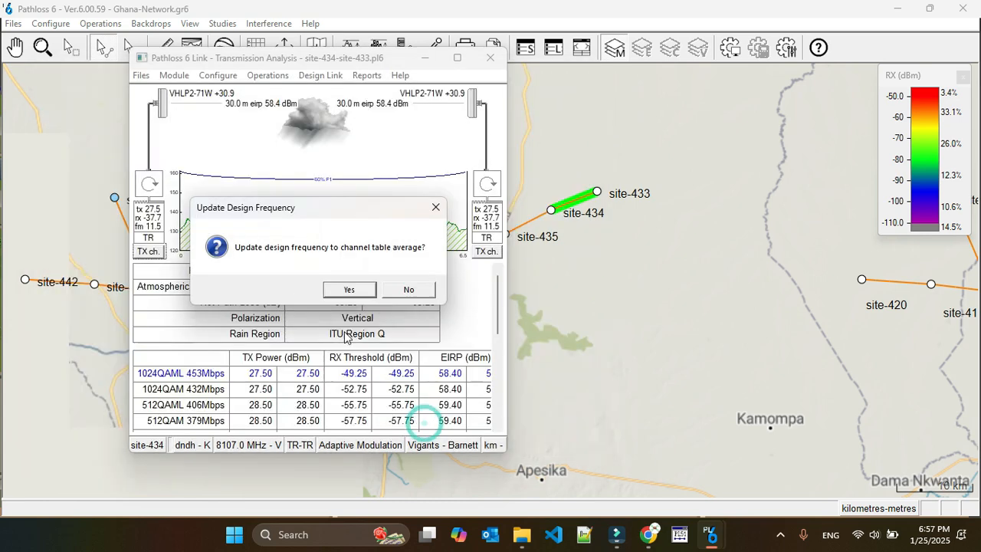
pyautogui.click(349, 289)
pyautogui.click(491, 58)
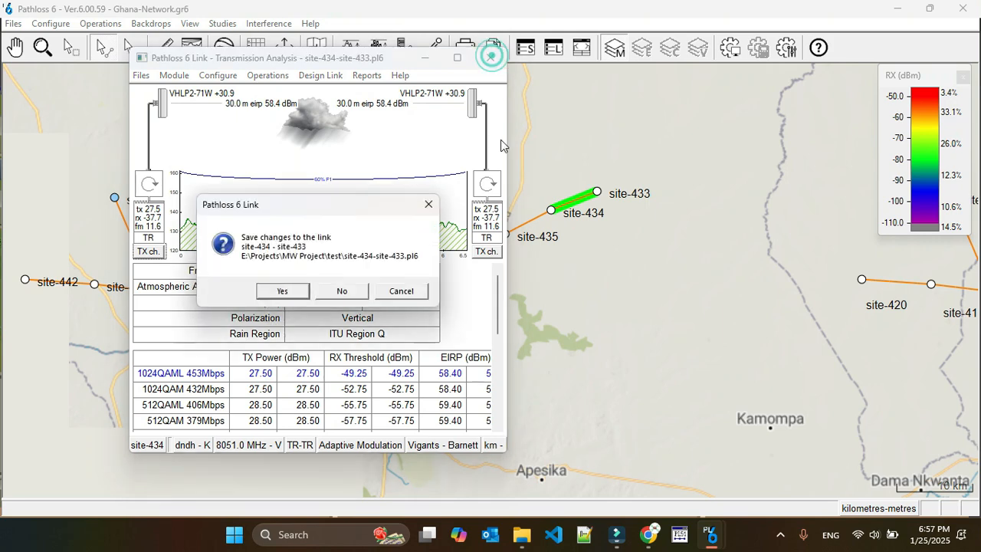
pyautogui.click(282, 290)
# Step: Rerun the intra-system interference calculation for Phase-3 against Phase-3 with the CH03 pair on the site-434–site-433 link
pyautogui.click(261, 23)
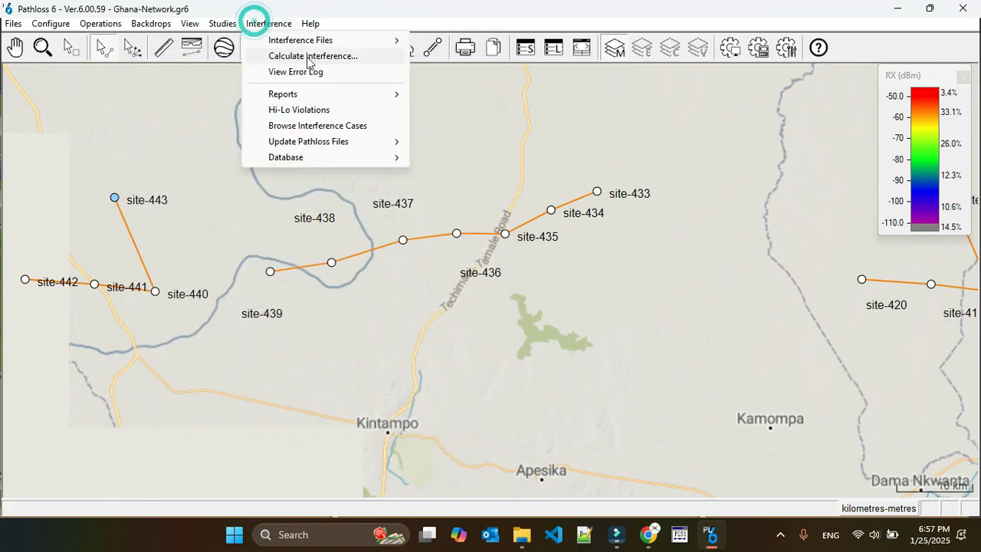
pyautogui.click(308, 58)
pyautogui.click(543, 285)
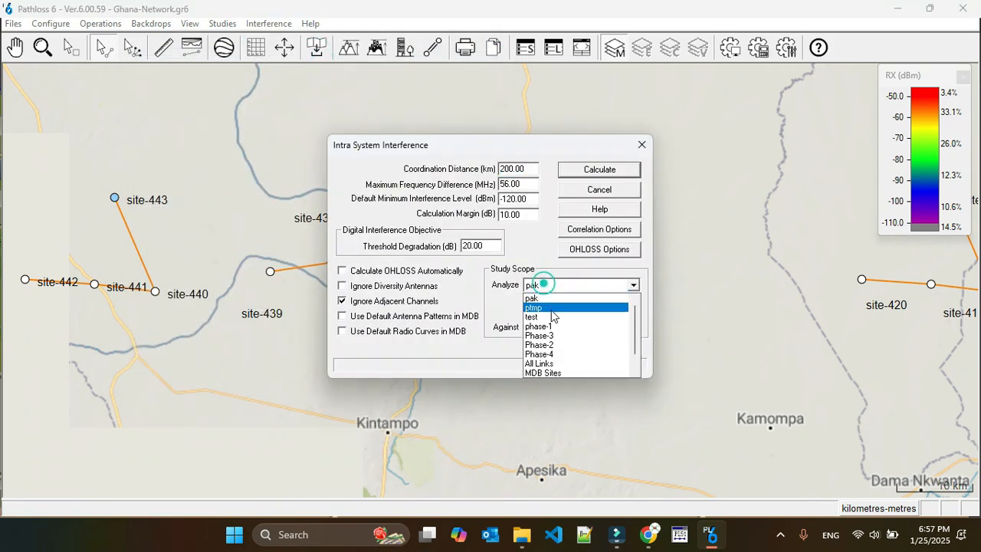
pyautogui.click(546, 335)
pyautogui.click(561, 328)
pyautogui.click(548, 375)
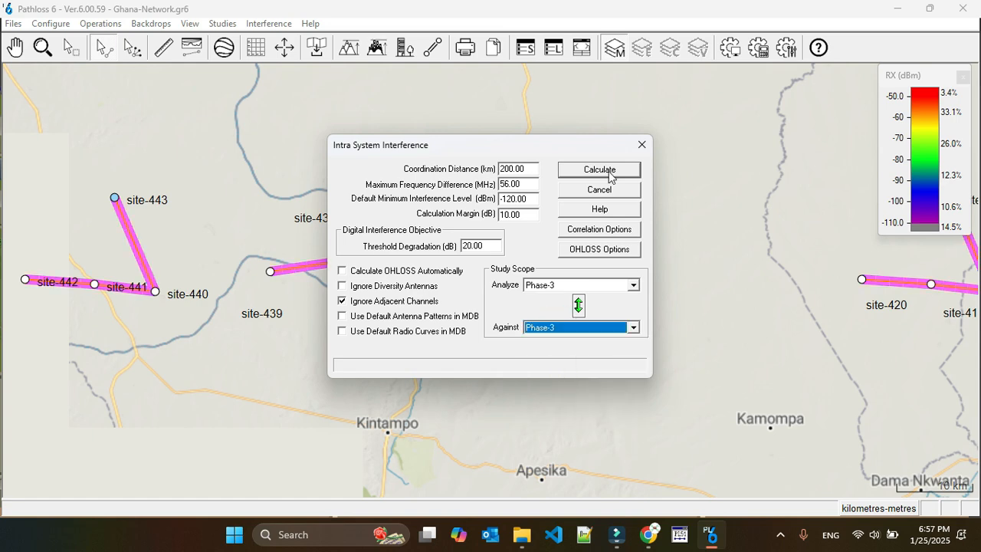
pyautogui.click(609, 176)
pyautogui.click(499, 297)
# Step: Browse through the recalculated interference cases to check the victim and interfering sites and their frequencies
pyautogui.click(269, 23)
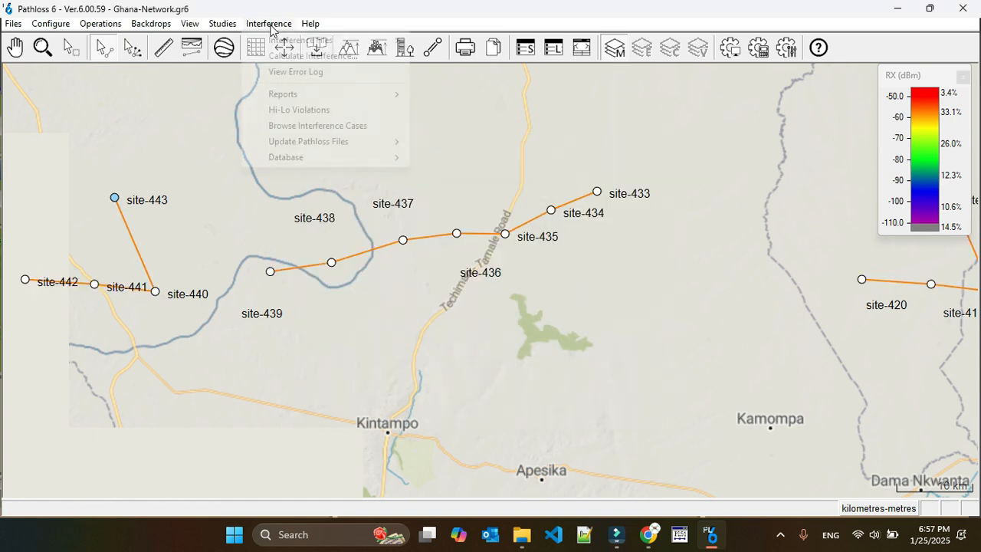
pyautogui.click(322, 126)
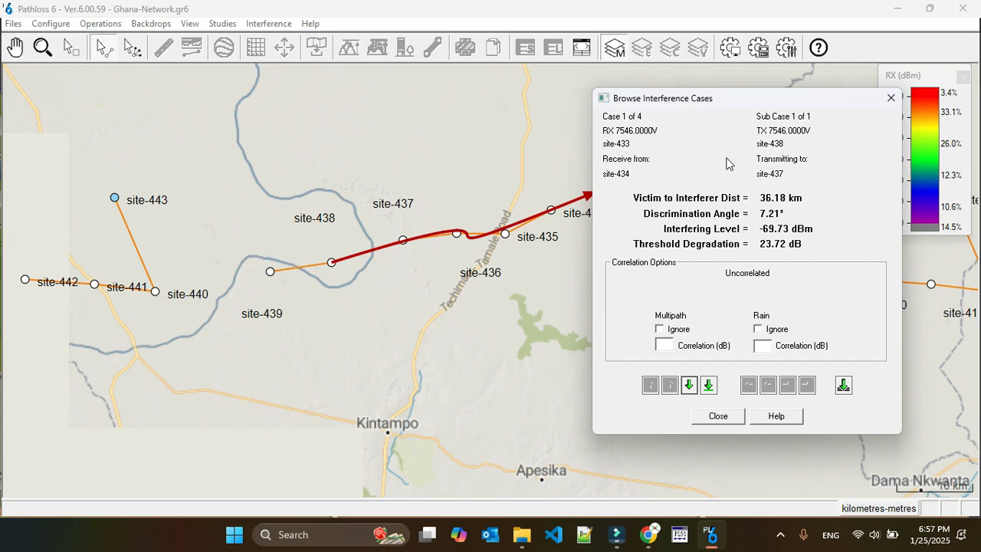
pyautogui.click(690, 386)
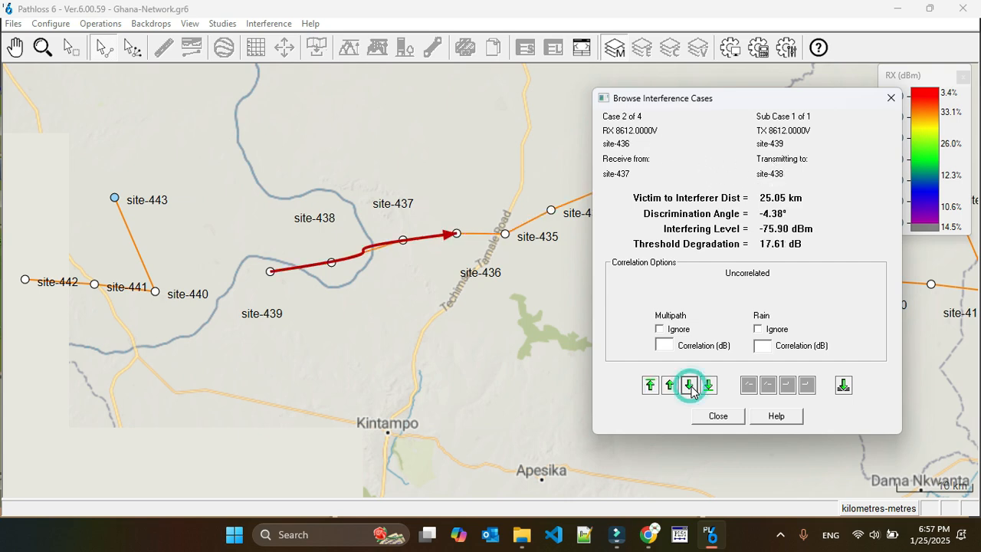
pyautogui.click(690, 386)
pyautogui.click(690, 386)
pyautogui.click(732, 416)
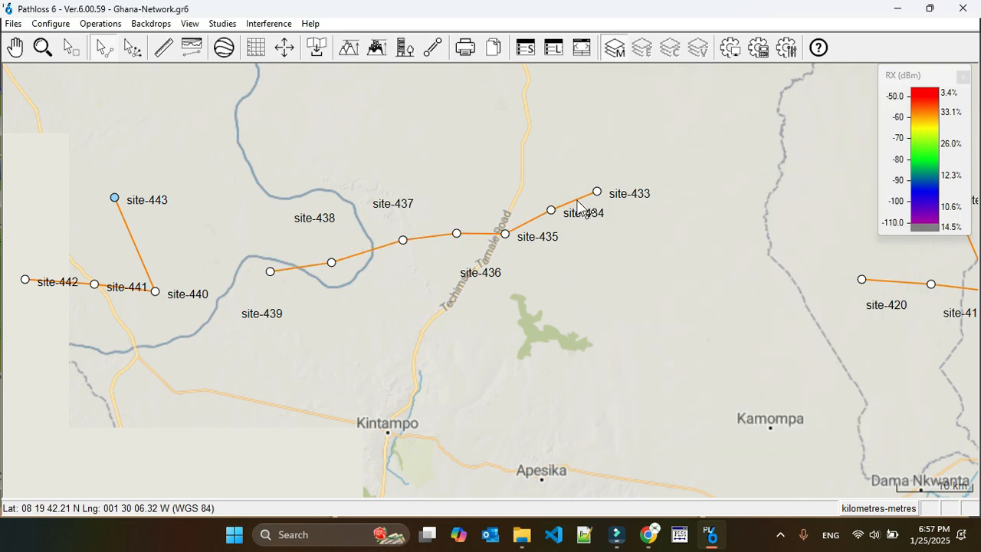
# Step: Switch the site-434–site-433 link to the CH02 pair, site-433 transmitting high, update the design frequency and save the link
pyautogui.rightClick(580, 205)
pyautogui.click(583, 212)
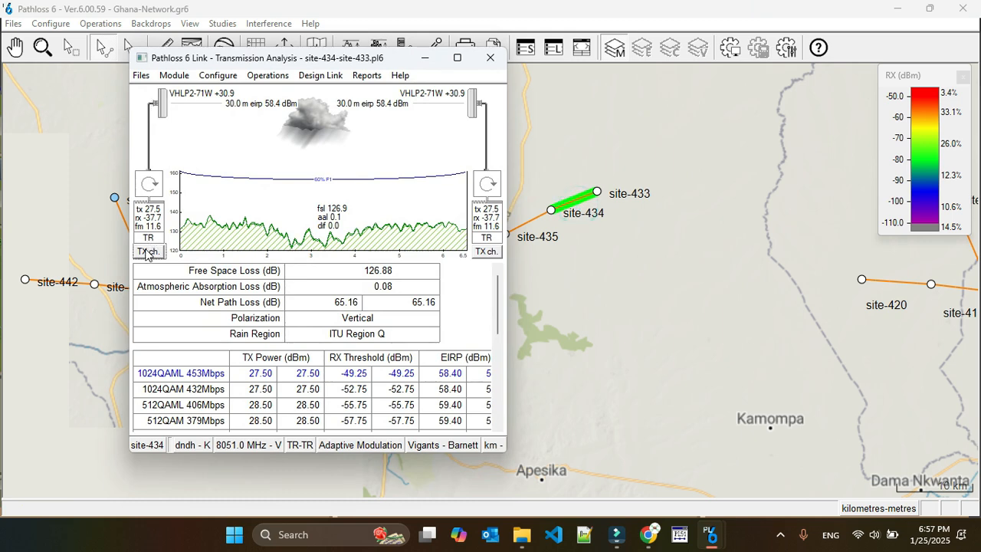
pyautogui.click(149, 251)
pyautogui.click(80, 133)
pyautogui.click(268, 243)
pyautogui.click(540, 243)
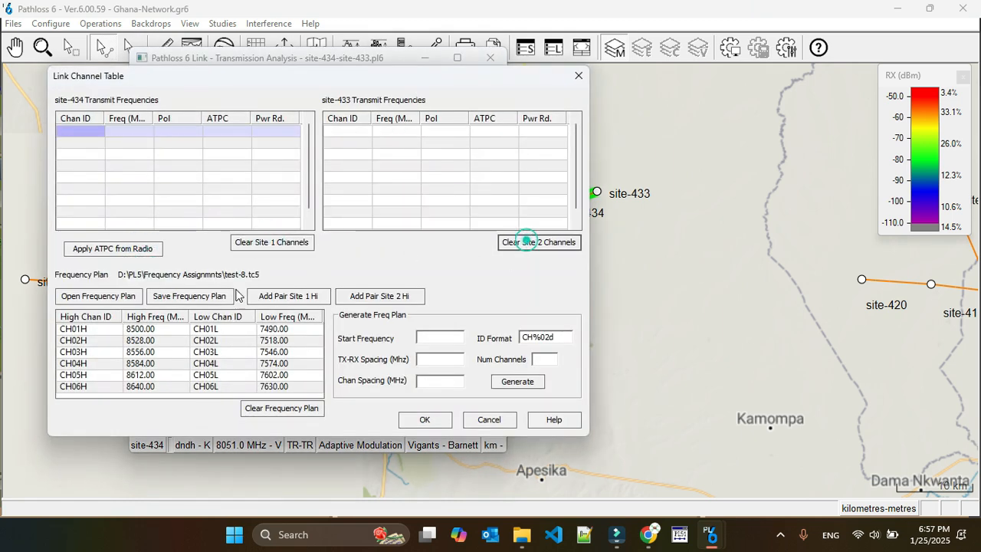
pyautogui.click(62, 342)
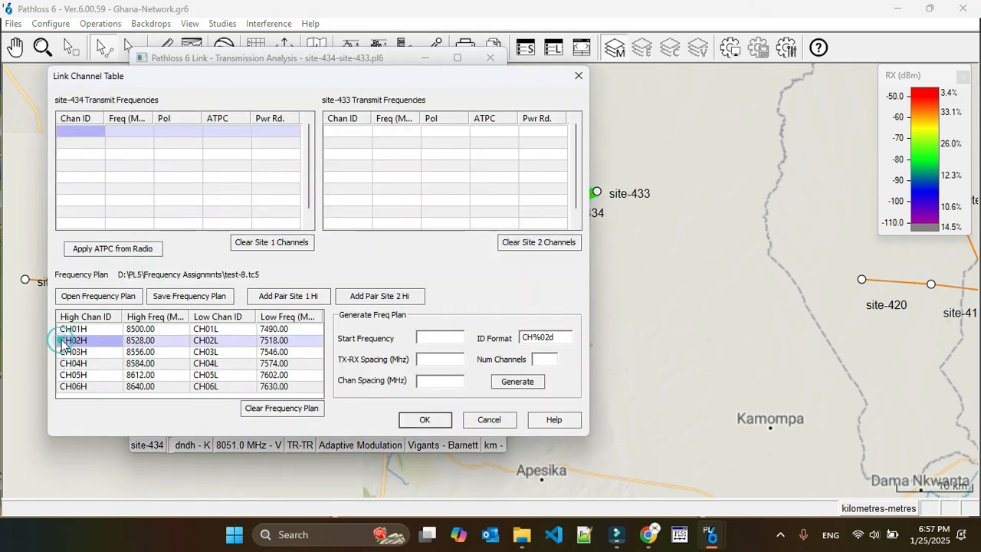
pyautogui.click(353, 300)
pyautogui.press('Return')
pyautogui.click(346, 286)
pyautogui.click(491, 57)
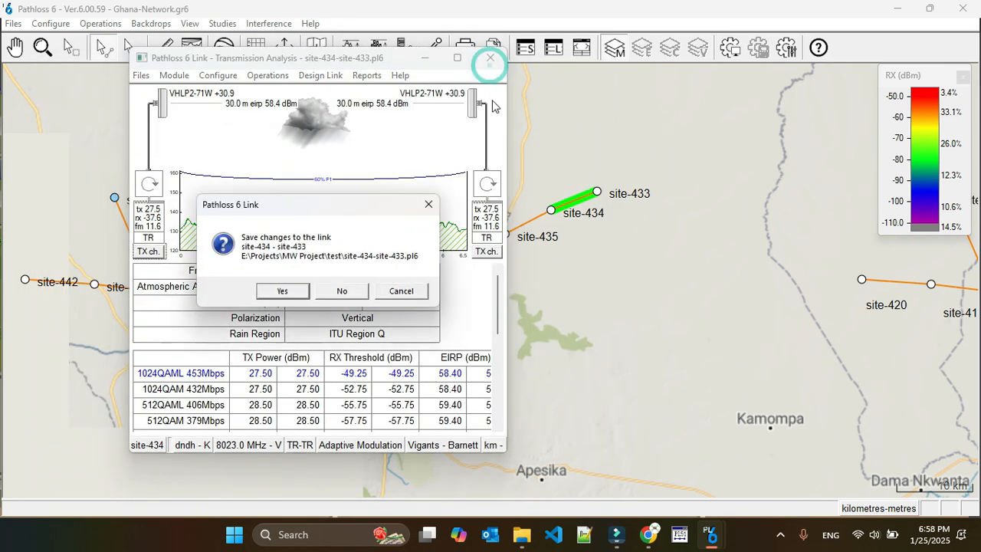
pyautogui.click(282, 290)
# Step: Recalculate the Phase-3 against Phase-3 interference with the CH02 pair on the site-434–site-433 link
pyautogui.click(266, 23)
pyautogui.click(297, 56)
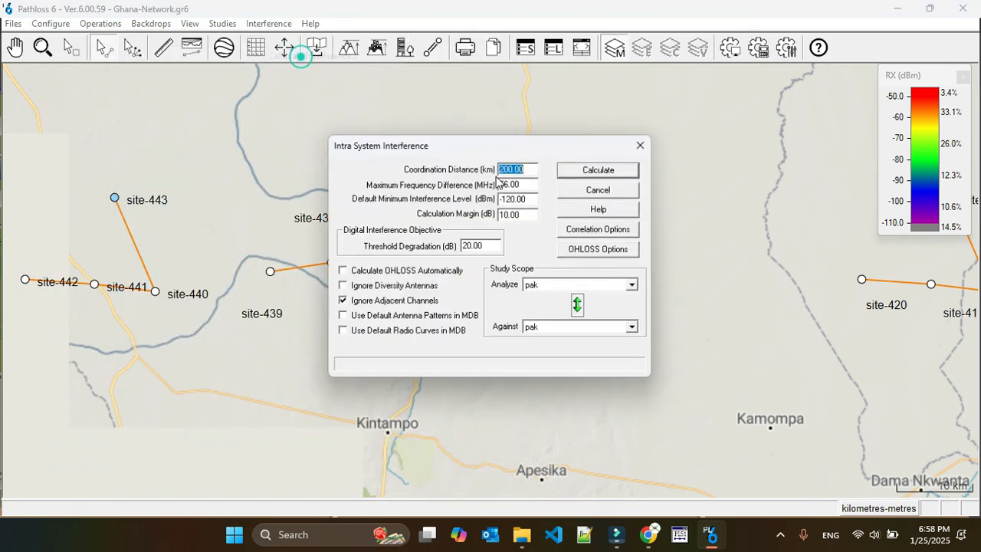
pyautogui.click(590, 285)
pyautogui.click(588, 300)
pyautogui.click(558, 328)
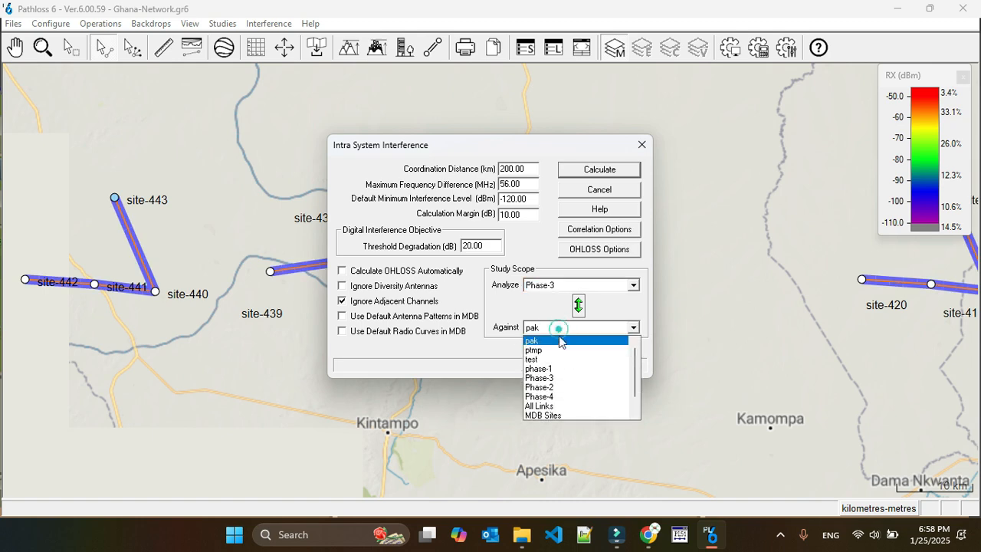
pyautogui.click(560, 378)
pyautogui.click(599, 169)
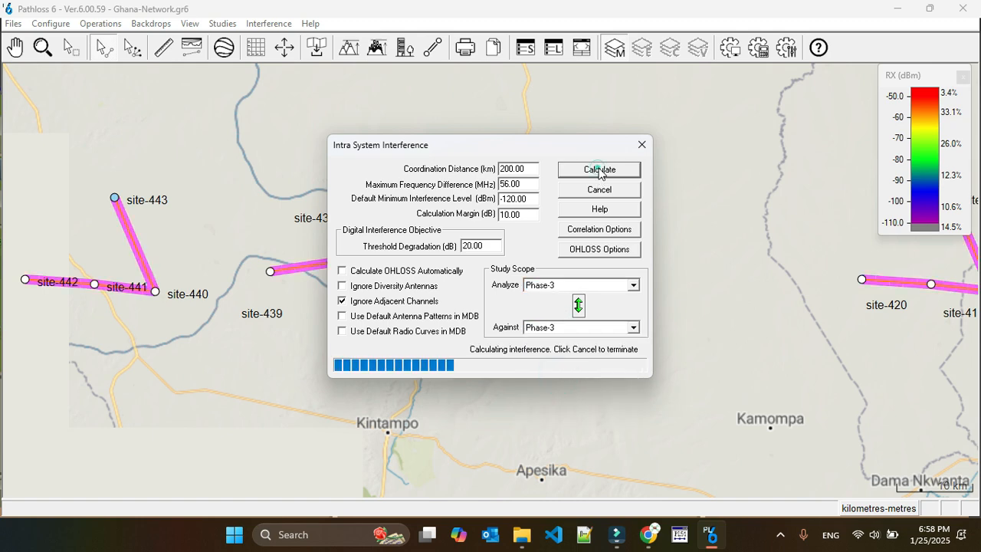
pyautogui.click(508, 299)
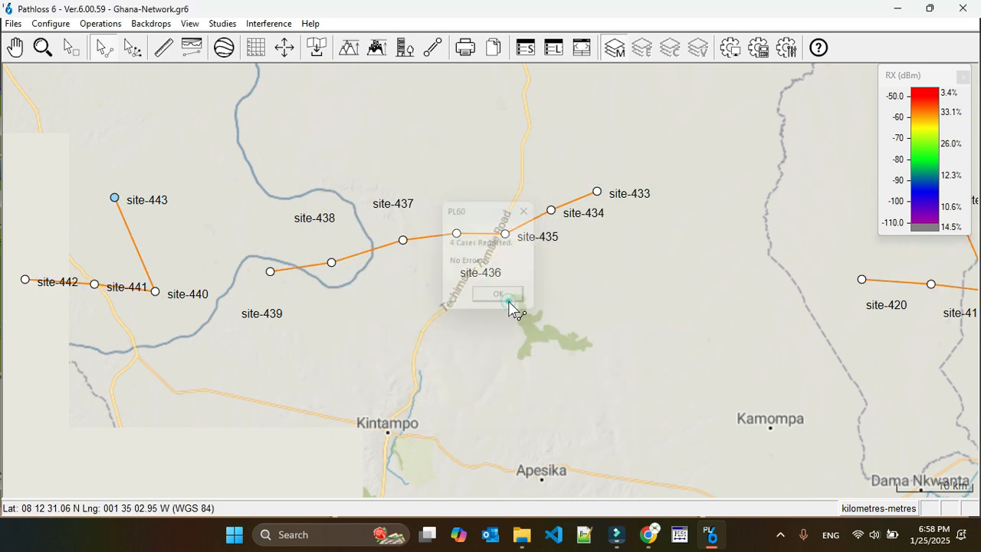
# Step: Replace the site-434–site-433 link's channels with the CH06 pair, with site-433 transmitting high, and save the link
pyautogui.click(576, 206)
pyautogui.click(573, 208)
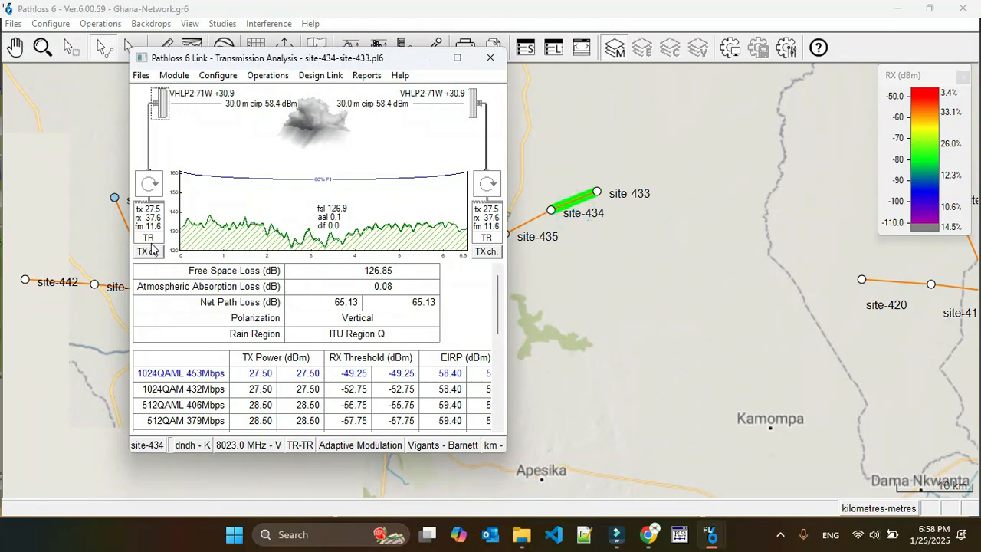
pyautogui.click(151, 250)
pyautogui.click(265, 242)
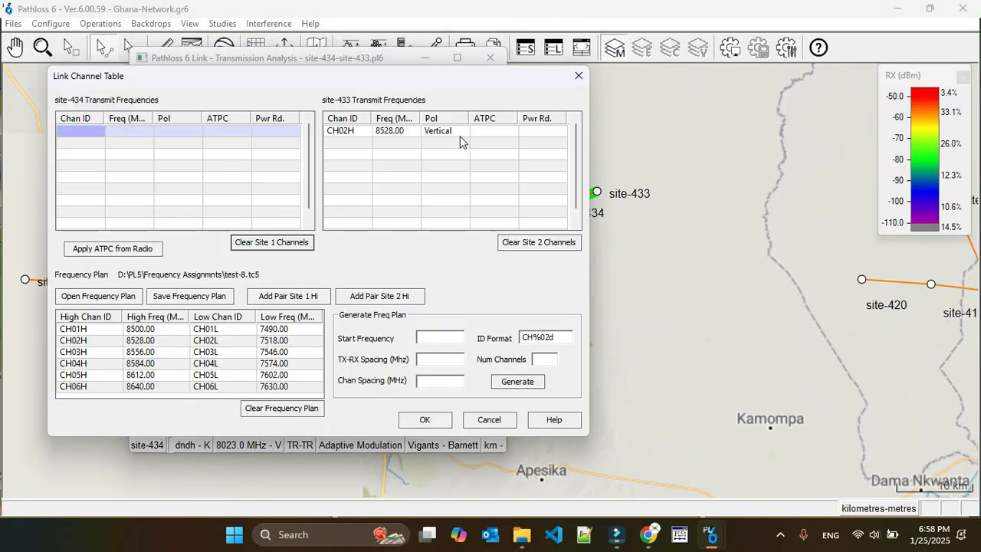
pyautogui.click(540, 242)
pyautogui.click(63, 385)
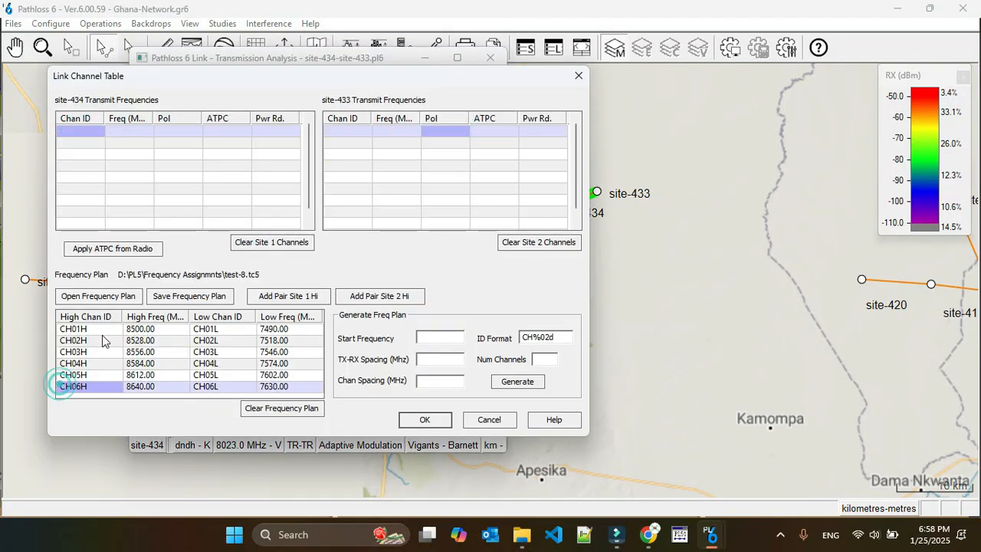
pyautogui.click(381, 296)
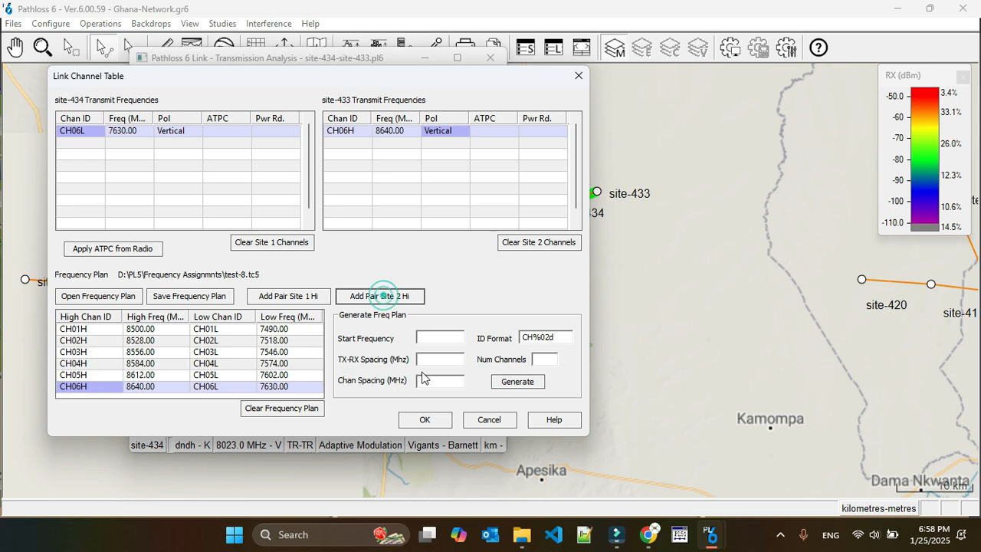
pyautogui.click(425, 420)
pyautogui.click(491, 57)
pyautogui.click(287, 290)
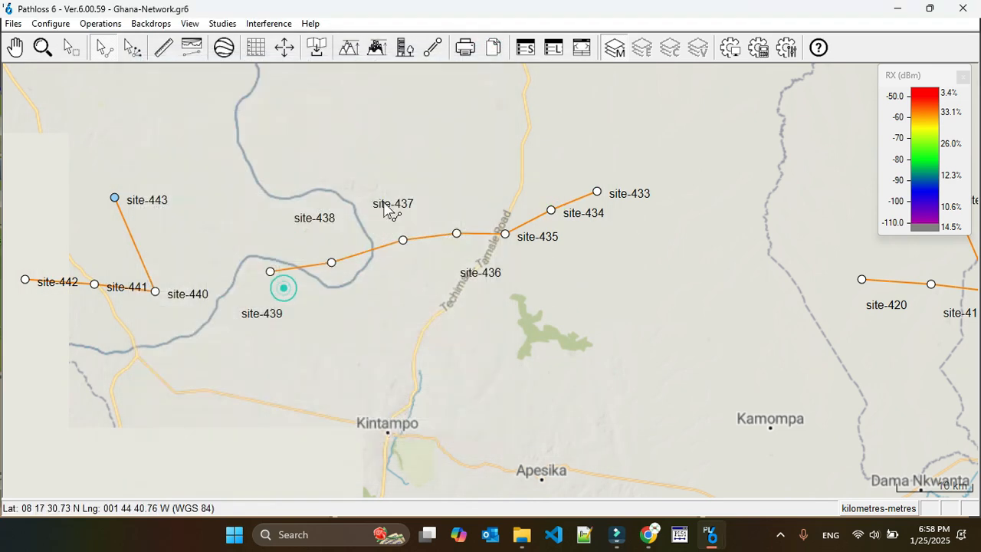
# Step: Recalculate the intra-system interference of Phase-3 against Phase-3 with the CH06 pair on the site-434–site-433 link
pyautogui.click(268, 23)
pyautogui.click(320, 56)
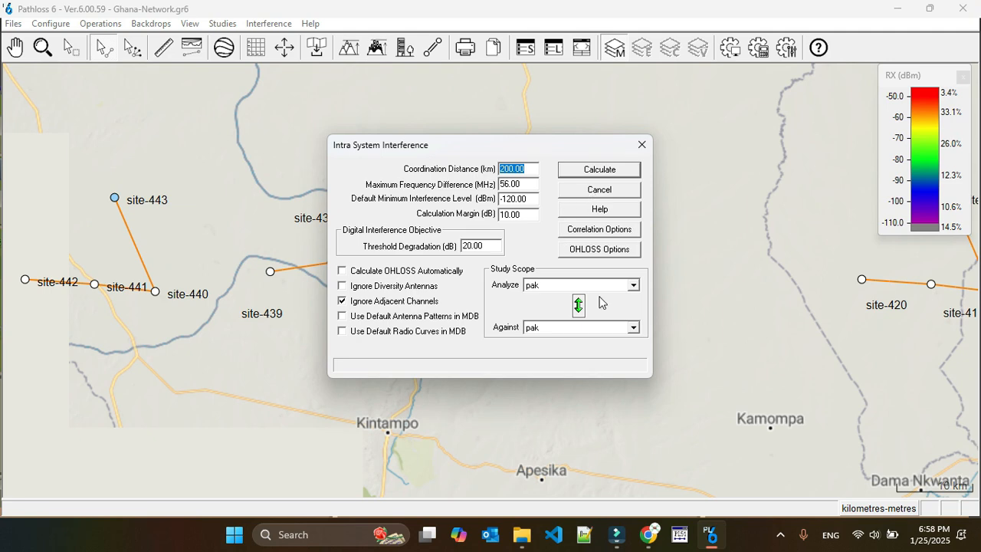
pyautogui.click(634, 284)
pyautogui.click(557, 340)
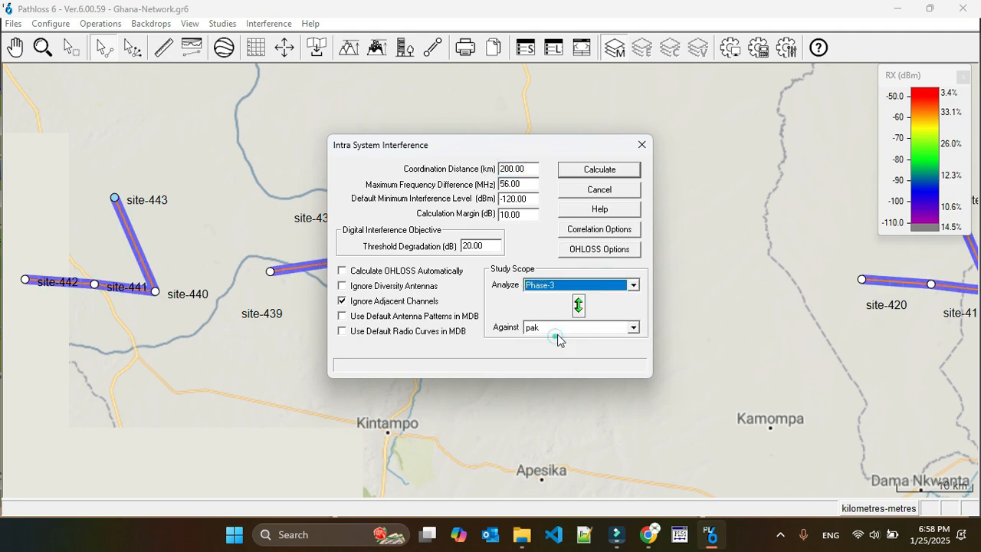
pyautogui.click(566, 329)
pyautogui.click(557, 377)
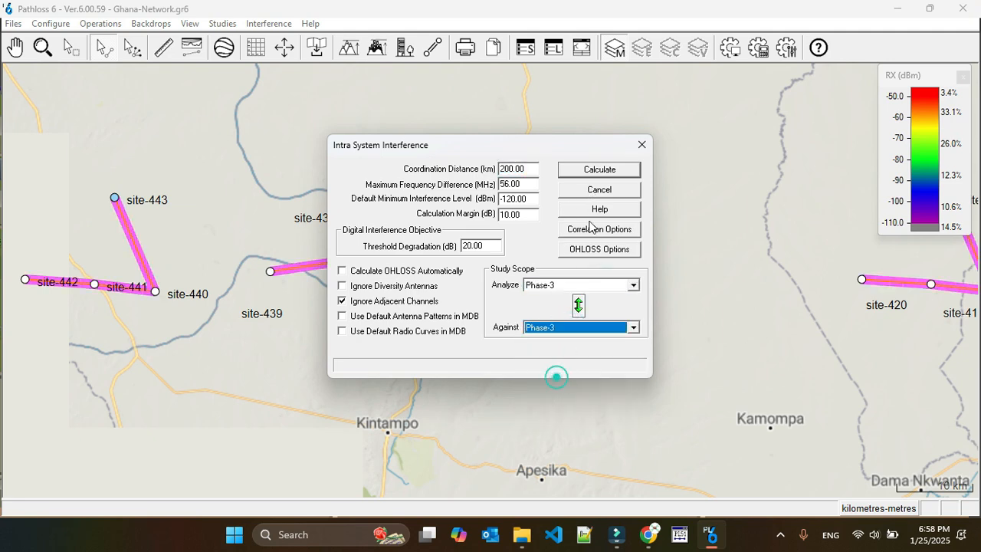
pyautogui.click(594, 170)
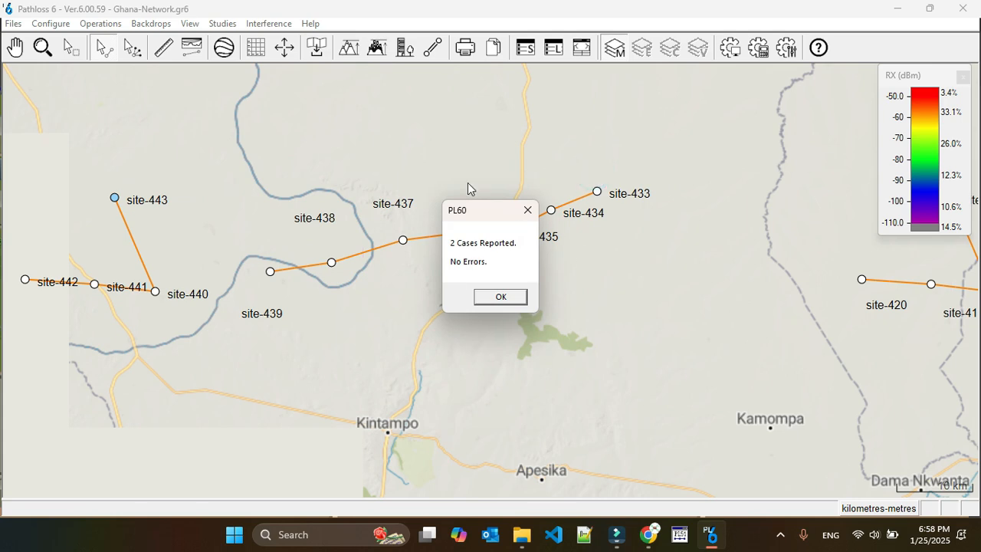
pyautogui.click(505, 298)
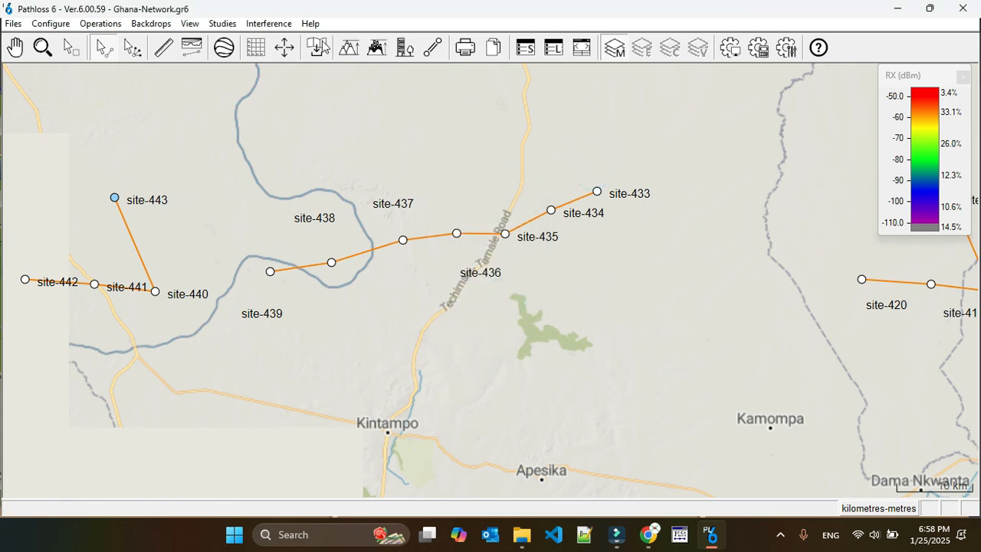
# Step: Open the Hi-Lo violations report for the network
pyautogui.click(287, 23)
pyautogui.click(310, 109)
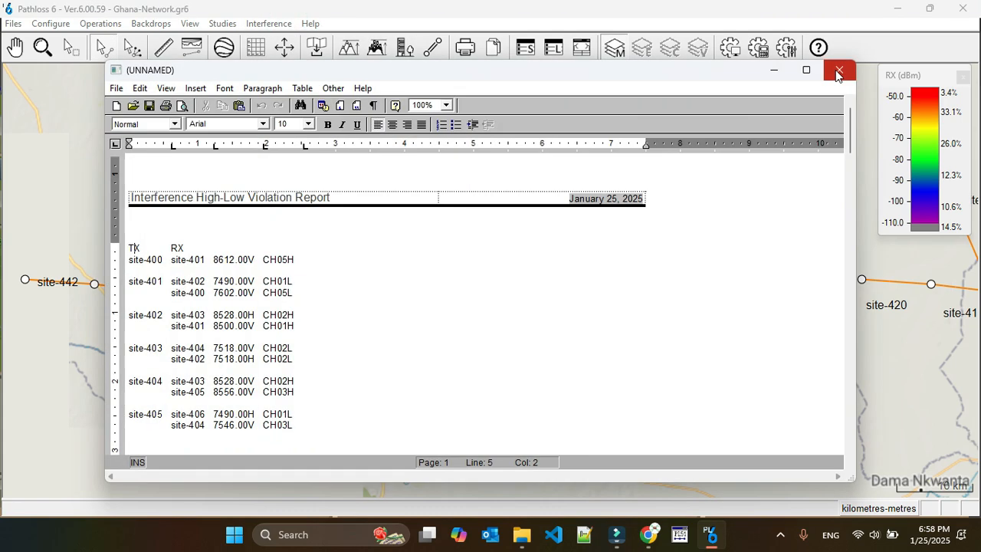
# Step: Close the violations report and browse the interference cases between site-436 and site-439
pyautogui.click(838, 71)
pyautogui.click(269, 23)
pyautogui.click(335, 124)
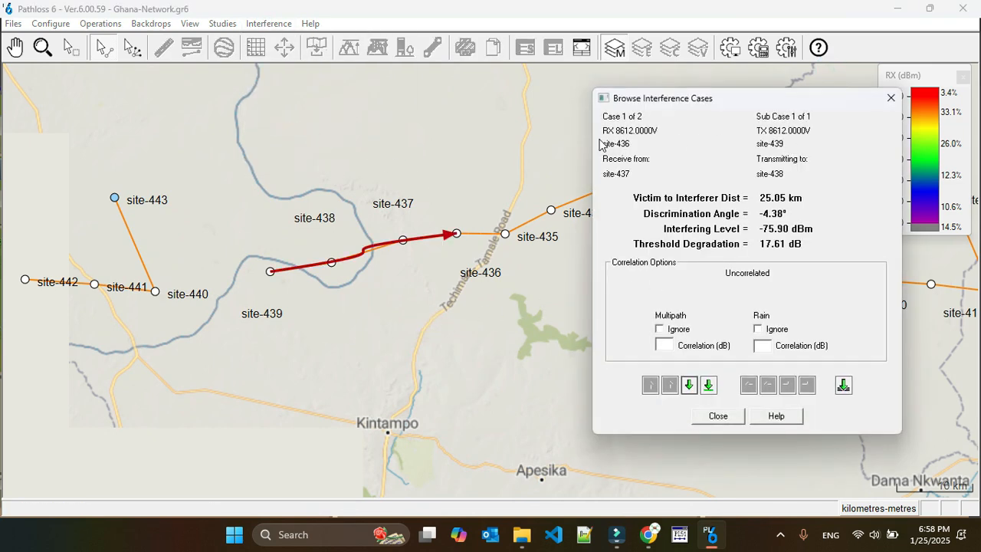
pyautogui.click(690, 387)
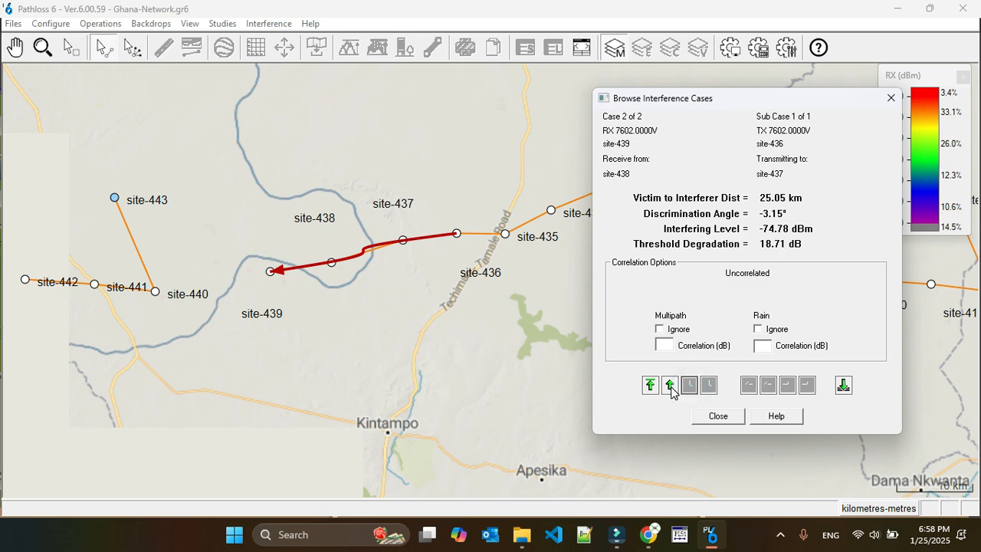
pyautogui.click(671, 388)
pyautogui.click(714, 416)
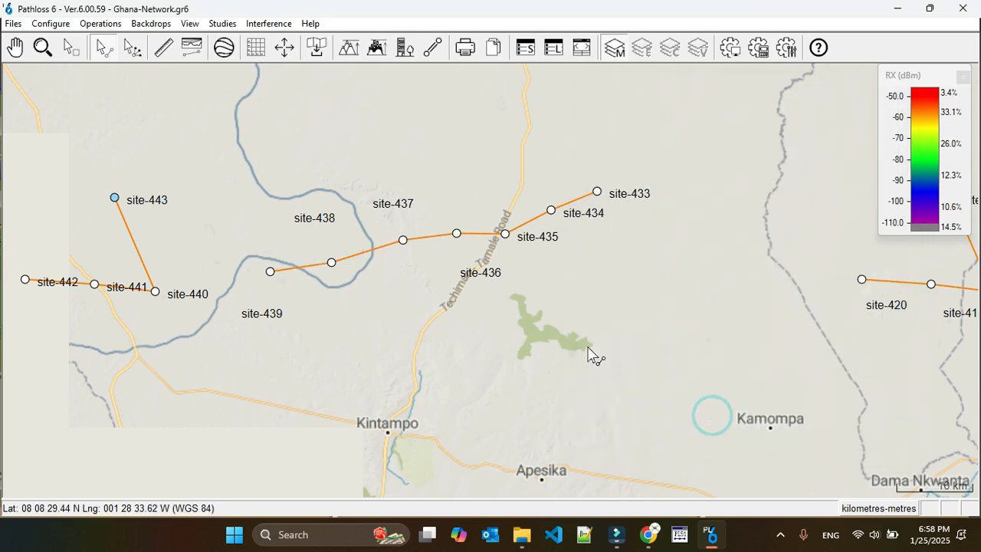
# Step: Replace the site-439–site-438 link's channels with the CH01 pair, with site-439 transmitting high, and save the link
pyautogui.rightClick(306, 269)
pyautogui.click(307, 276)
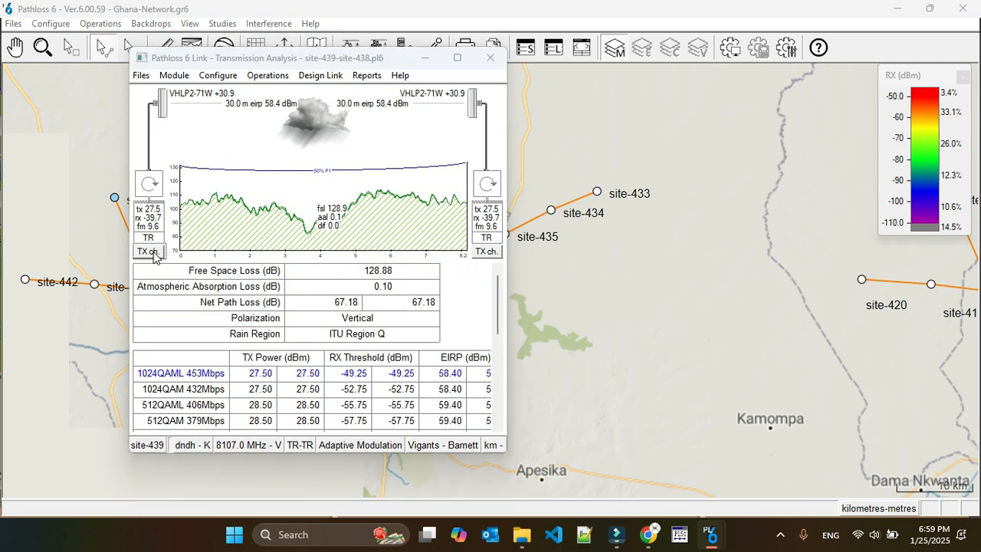
pyautogui.click(149, 251)
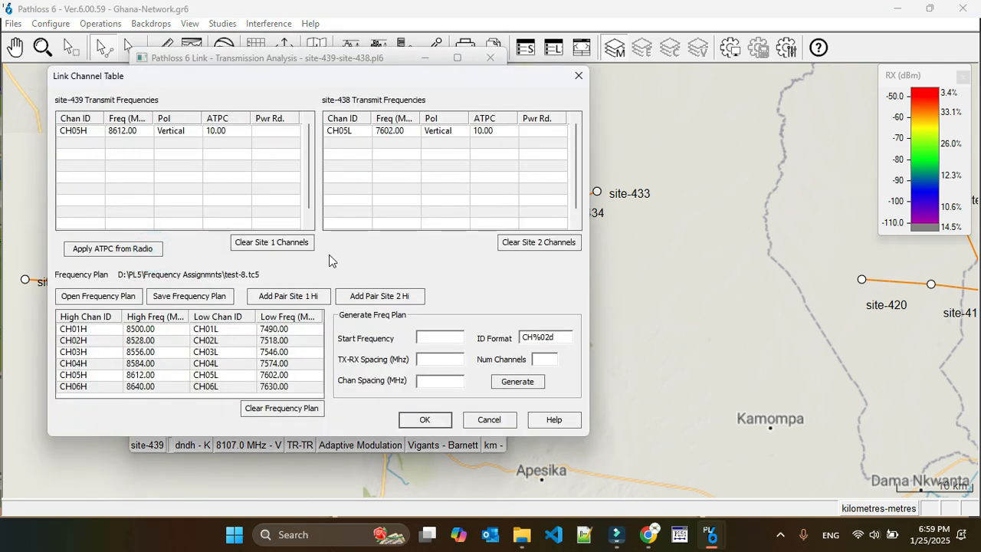
pyautogui.click(277, 243)
pyautogui.click(535, 243)
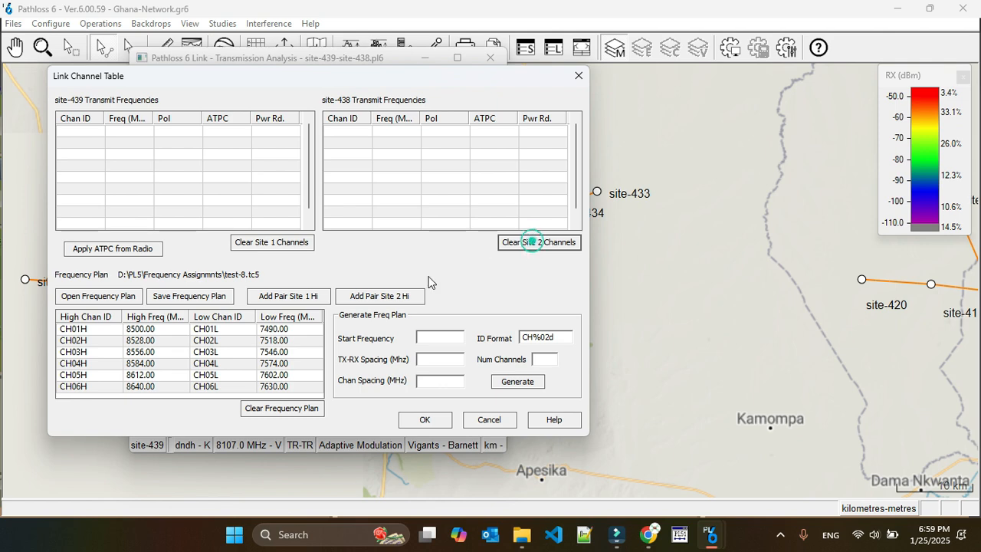
pyautogui.click(129, 328)
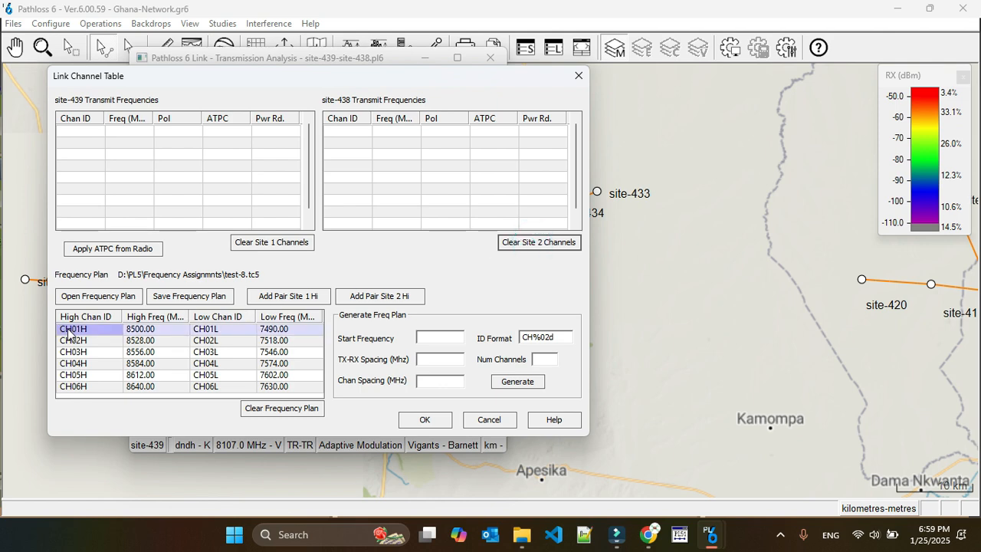
pyautogui.click(305, 299)
pyautogui.click(424, 420)
pyautogui.click(352, 288)
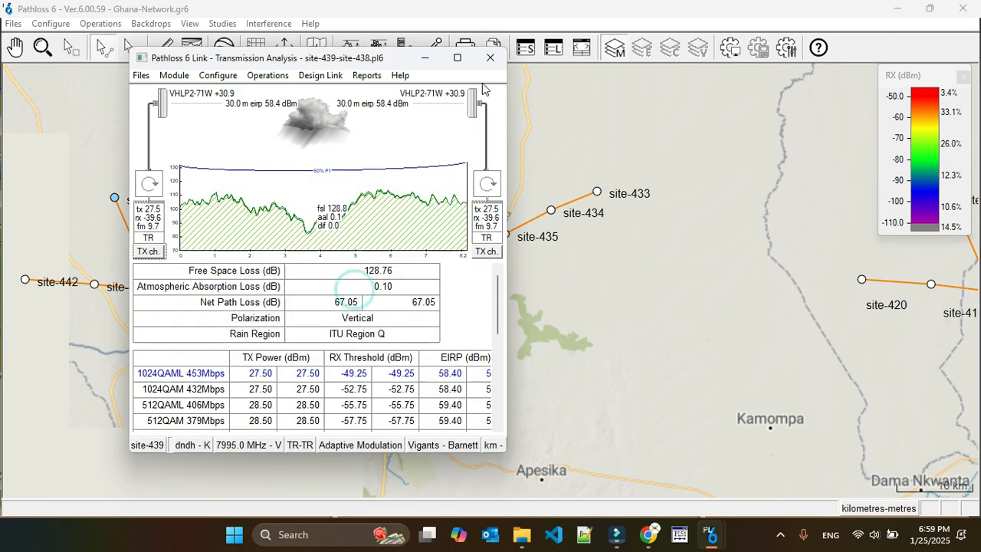
pyautogui.click(491, 58)
pyautogui.click(281, 289)
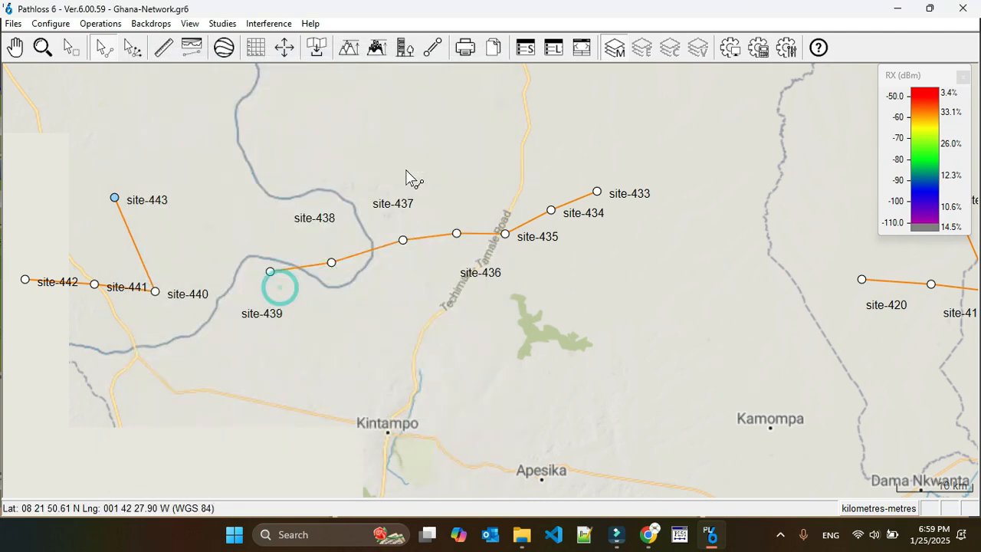
# Step: Recalculate the intra-system interference of Phase-3 against Phase-3 with the CH01 pair on the site-439–site-438 link
pyautogui.click(269, 23)
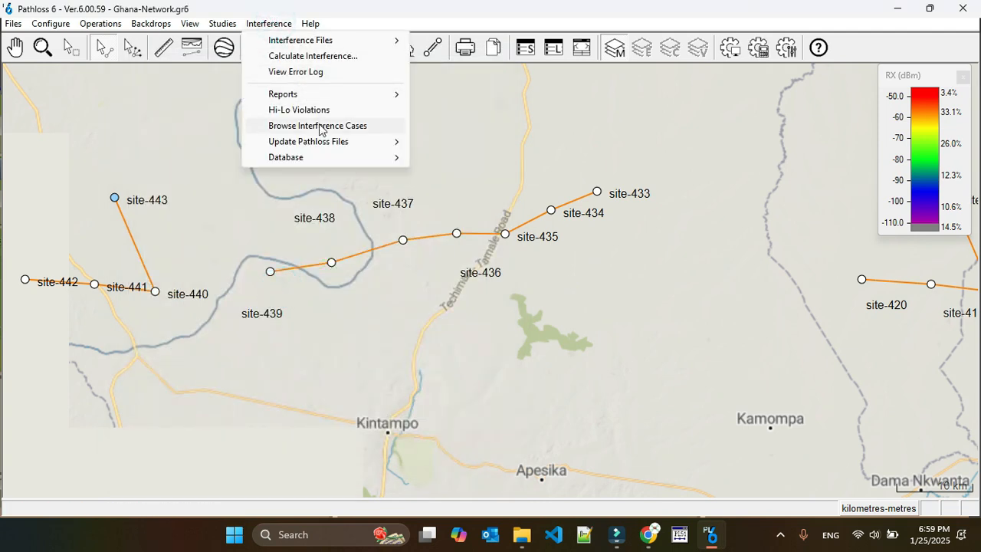
pyautogui.click(314, 56)
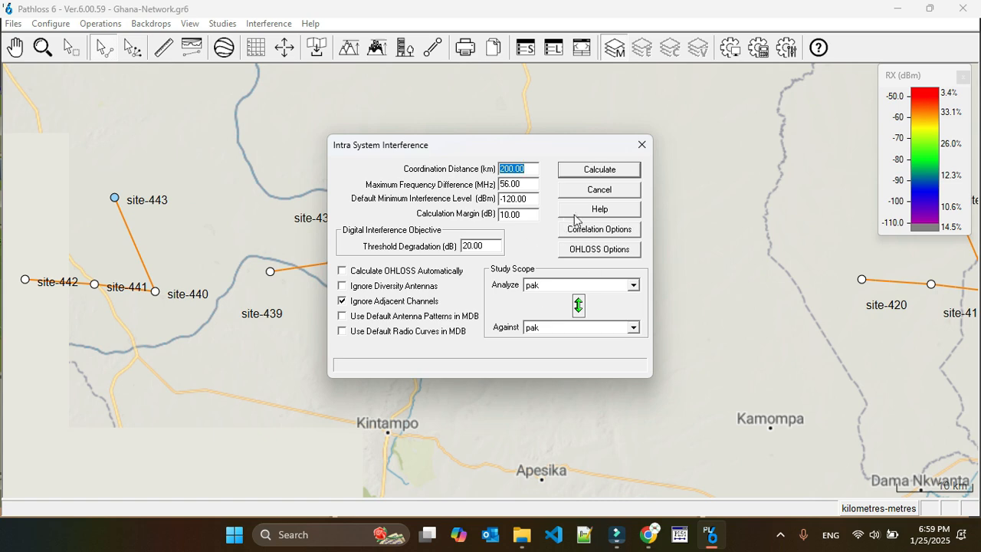
pyautogui.click(571, 286)
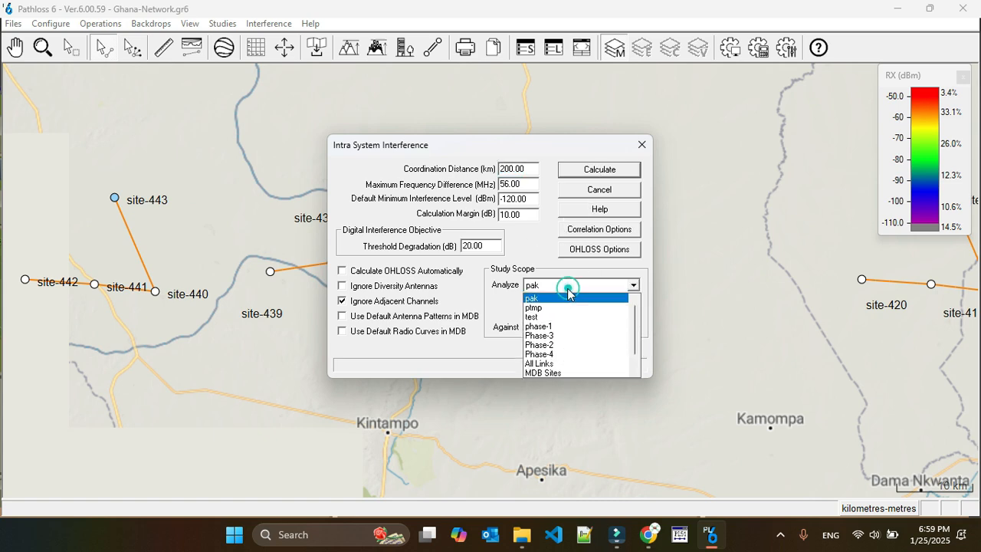
pyautogui.click(549, 332)
pyautogui.click(554, 327)
pyautogui.click(546, 377)
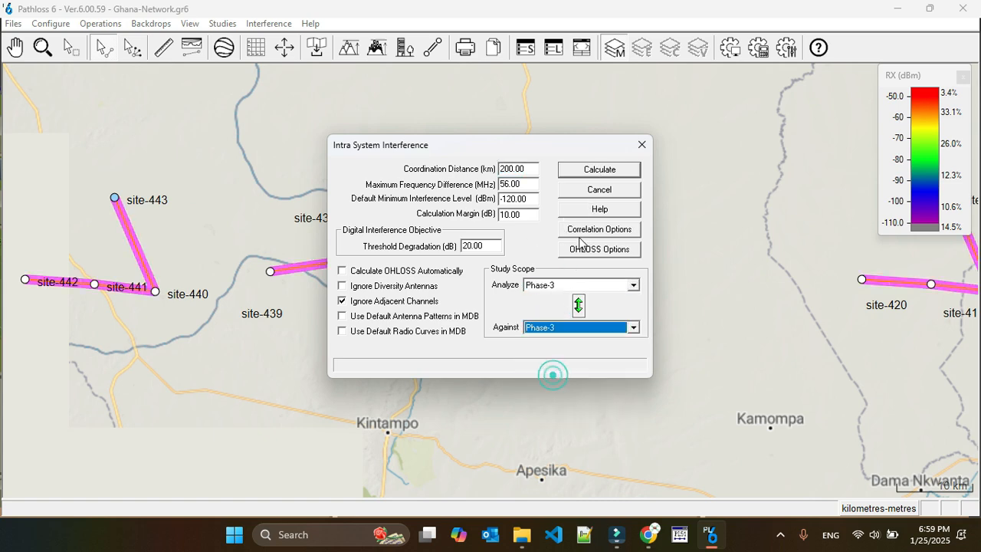
pyautogui.click(599, 171)
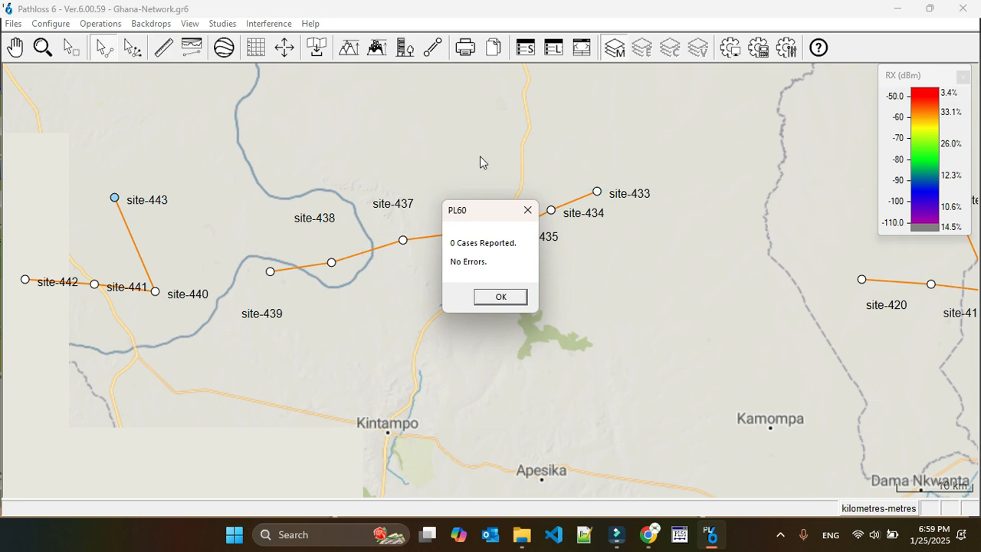
pyautogui.click(510, 306)
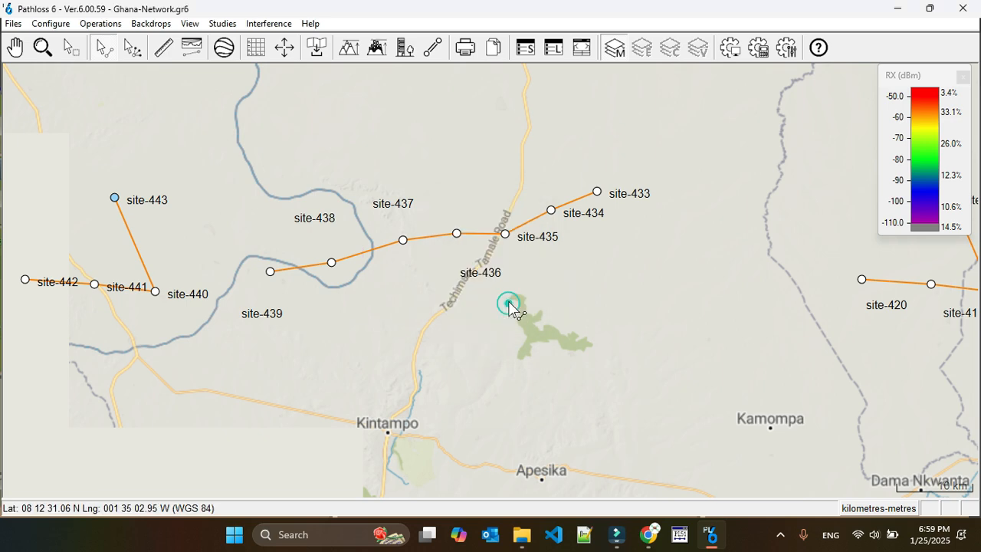
# Step: Set the threshold degradation objective to 10 dB and recalculate the interference of Phase-3 against Phase-3
pyautogui.click(273, 25)
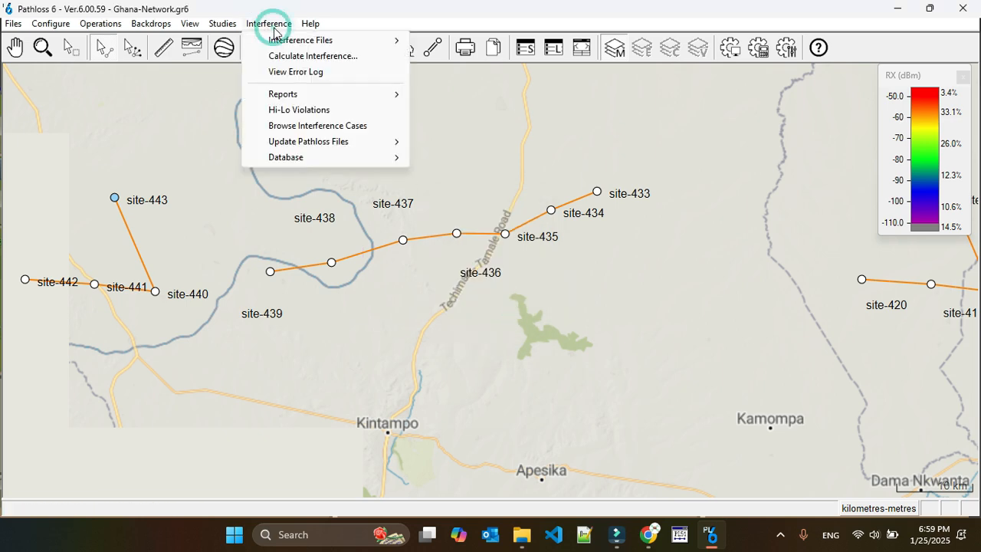
pyautogui.click(317, 56)
pyautogui.click(465, 247)
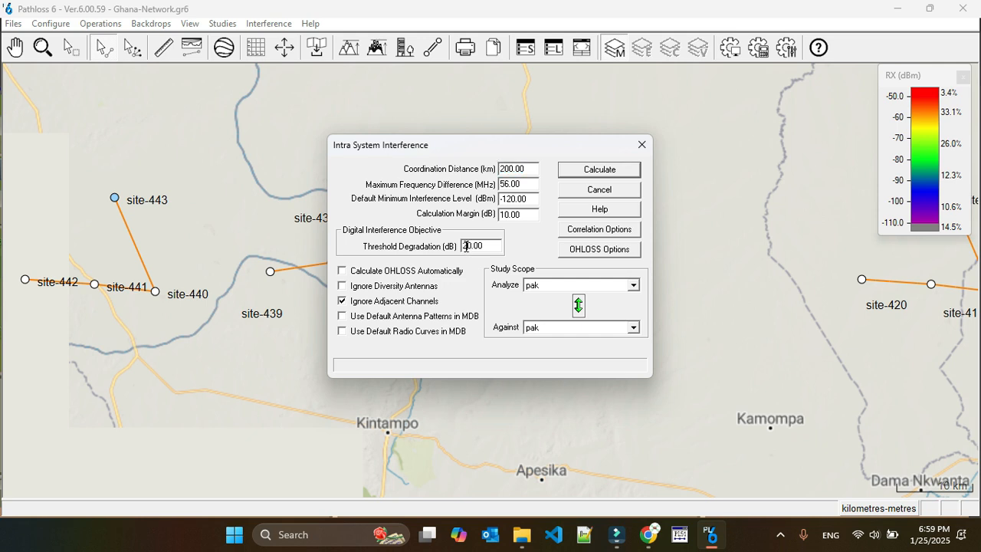
pyautogui.click(571, 285)
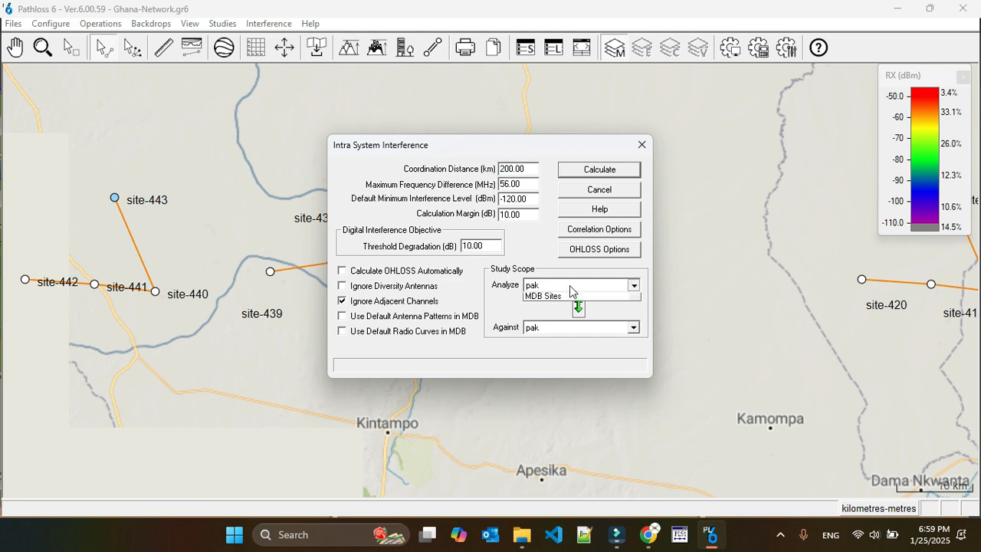
pyautogui.click(560, 330)
pyautogui.click(561, 327)
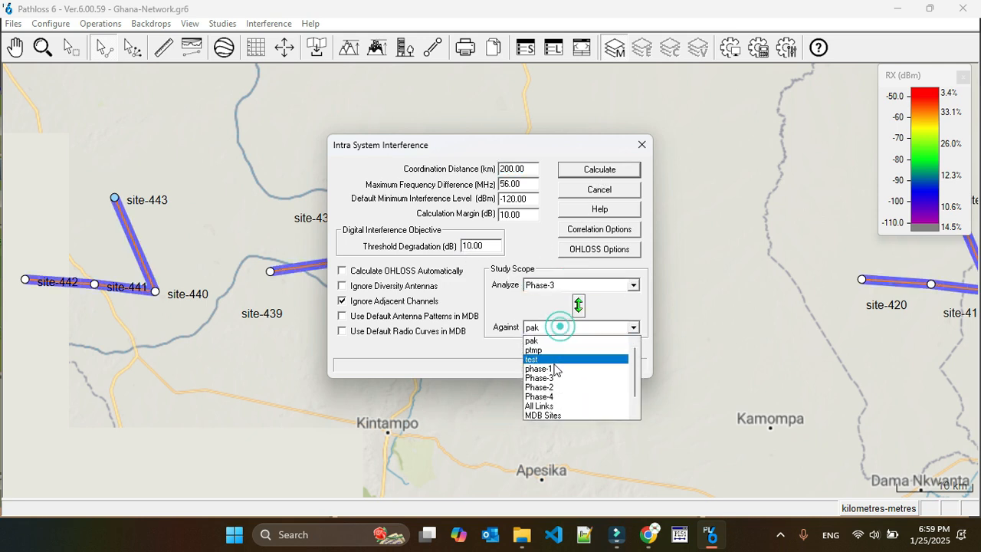
pyautogui.click(560, 376)
pyautogui.click(595, 171)
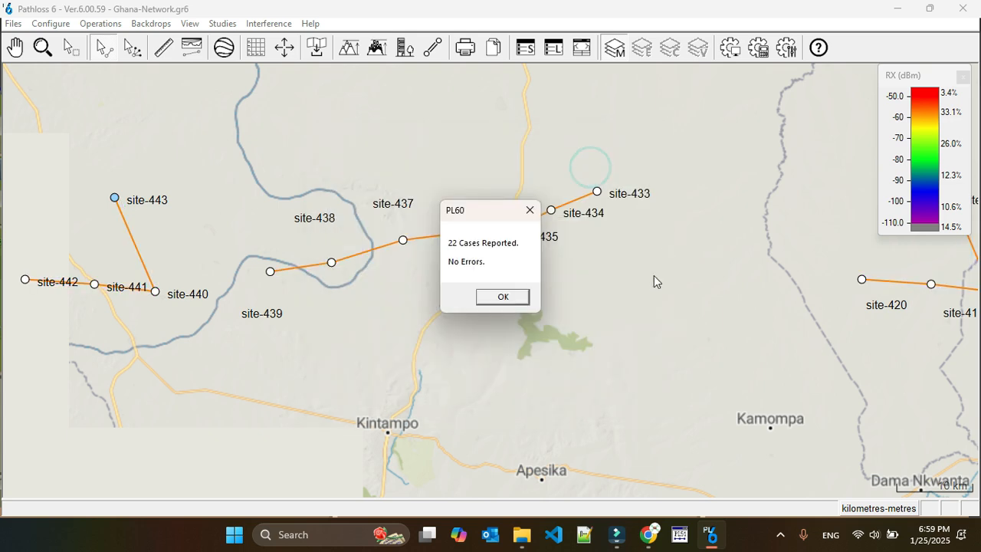
pyautogui.click(502, 297)
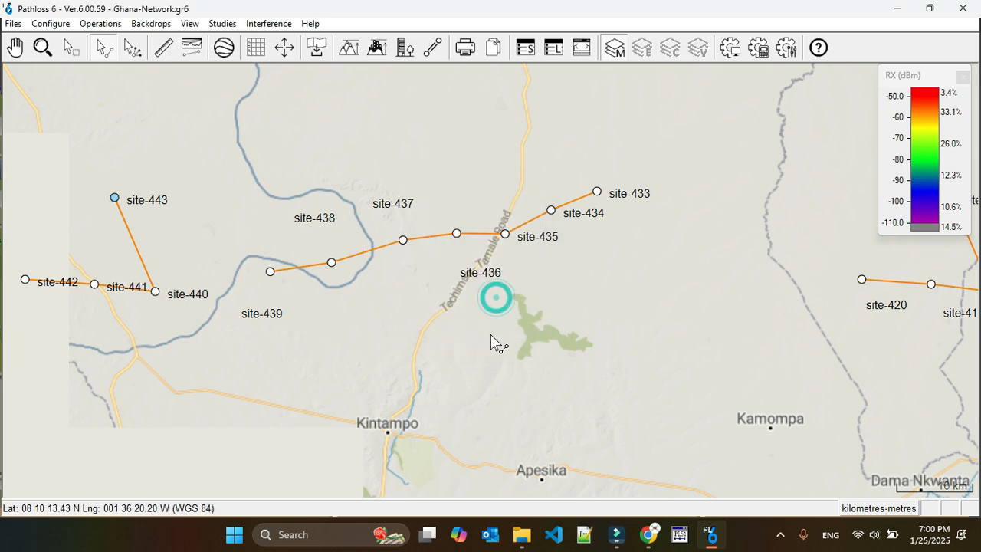
pyautogui.scroll(-2, 561, 262)
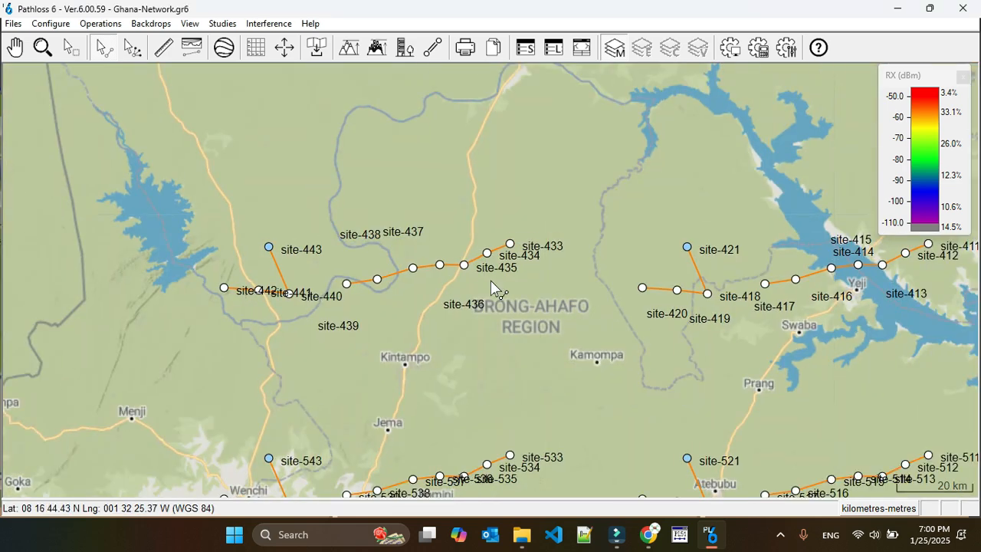
pyautogui.scroll(-1, 495, 289)
pyautogui.click(15, 47)
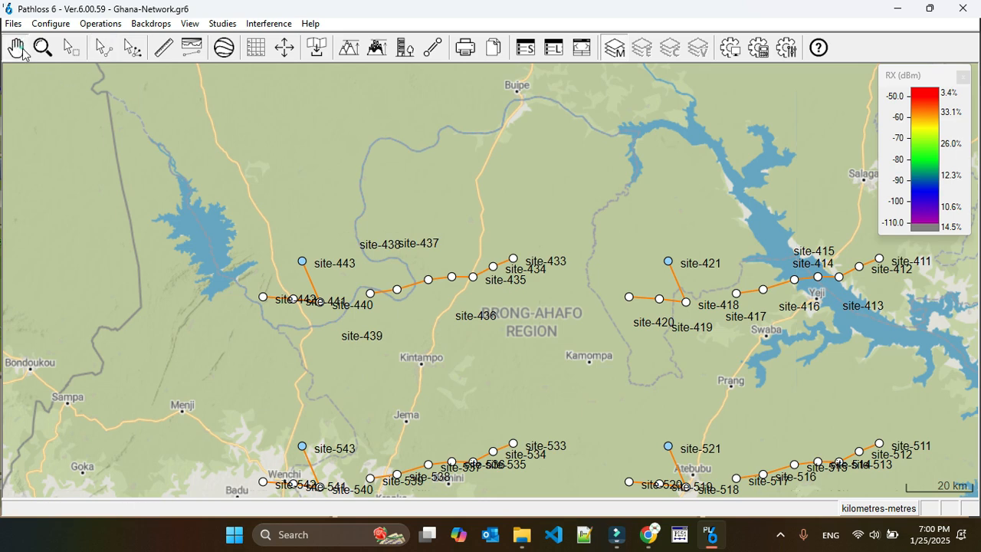
pyautogui.moveTo(518, 337); pyautogui.dragTo(493, 232)
pyautogui.scroll(-1, 493, 245)
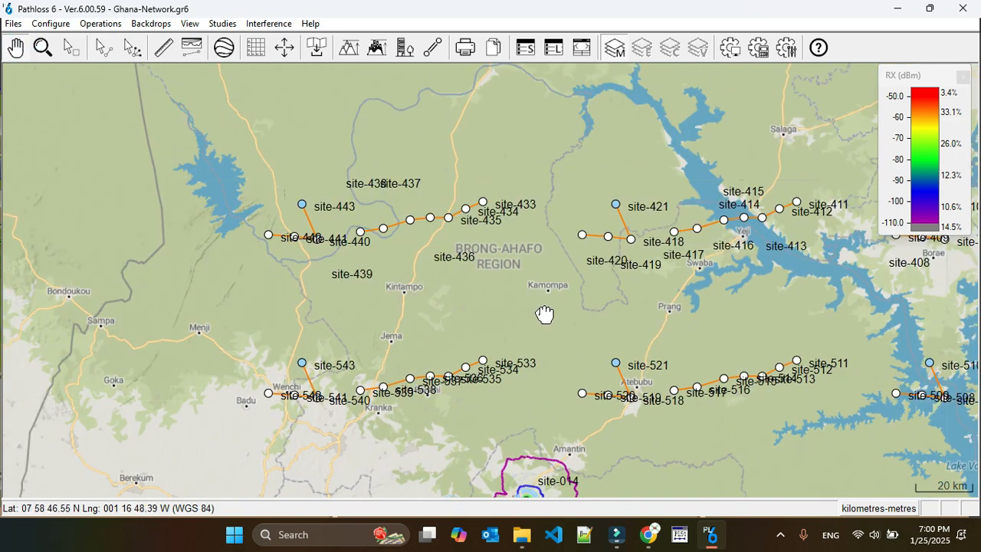
pyautogui.moveTo(545, 313); pyautogui.dragTo(477, 310)
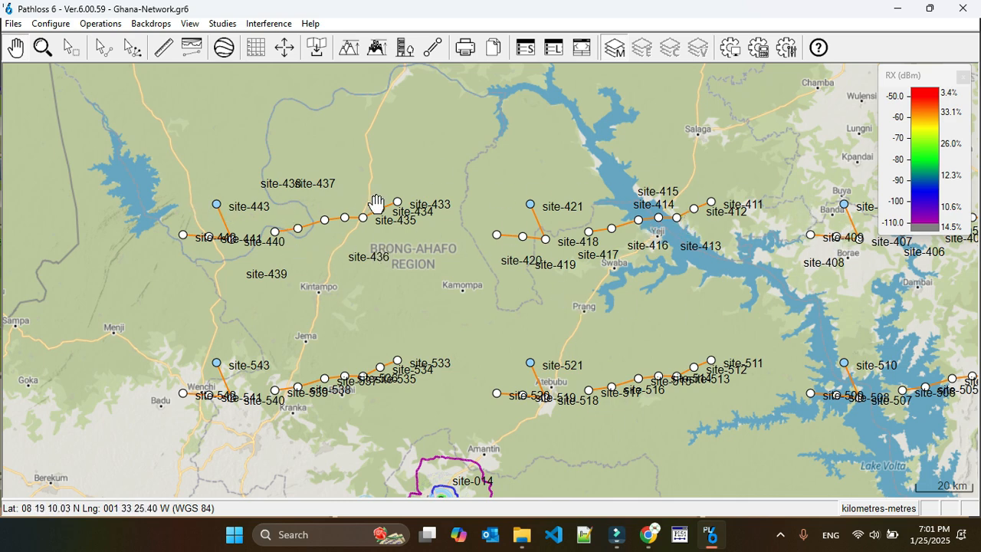
# Step: Set the interference calculation margin to 20 dB and run the calculation for pak against pak
pyautogui.click(269, 23)
pyautogui.click(306, 58)
pyautogui.moveTo(504, 218); pyautogui.dragTo(498, 218)
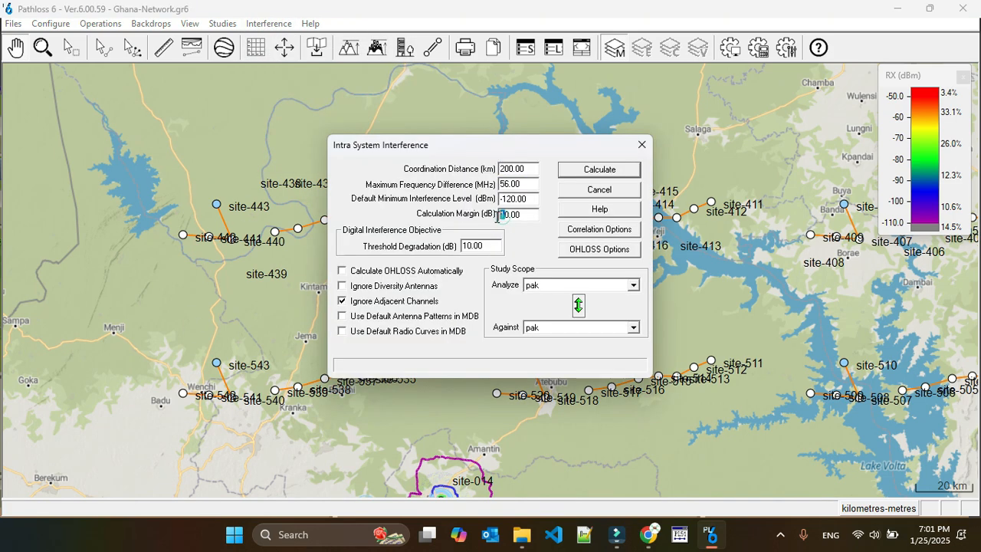
pyautogui.write('2')
pyautogui.click(612, 169)
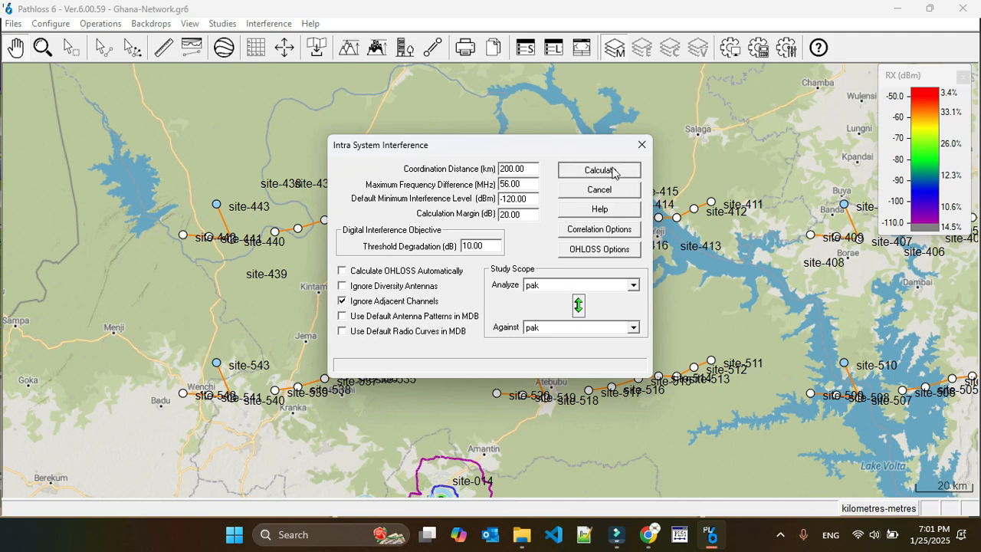
pyautogui.click(504, 296)
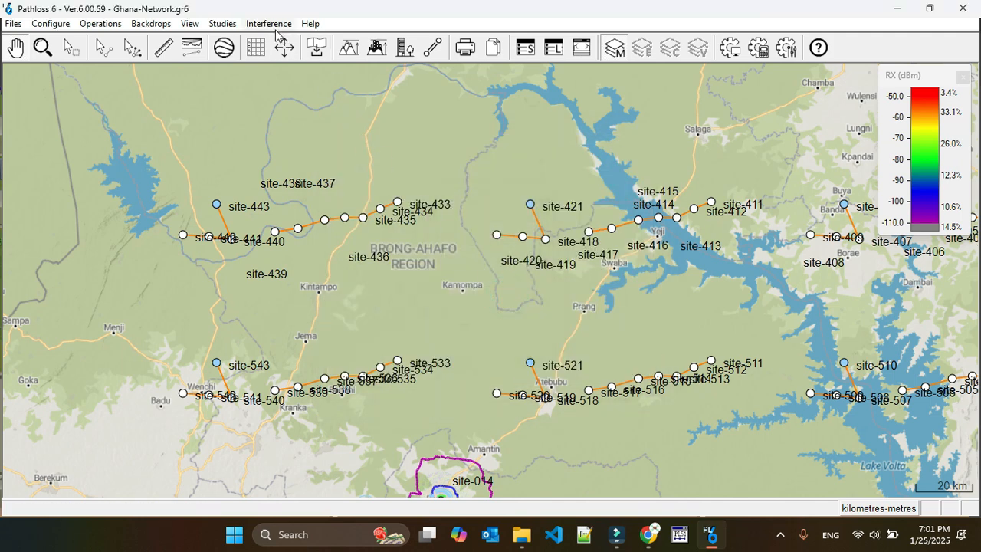
# Step: Calculate the intra-system interference of Phase-3 against phase-1 with the 20 dB calculation margin
pyautogui.click(269, 23)
pyautogui.click(320, 58)
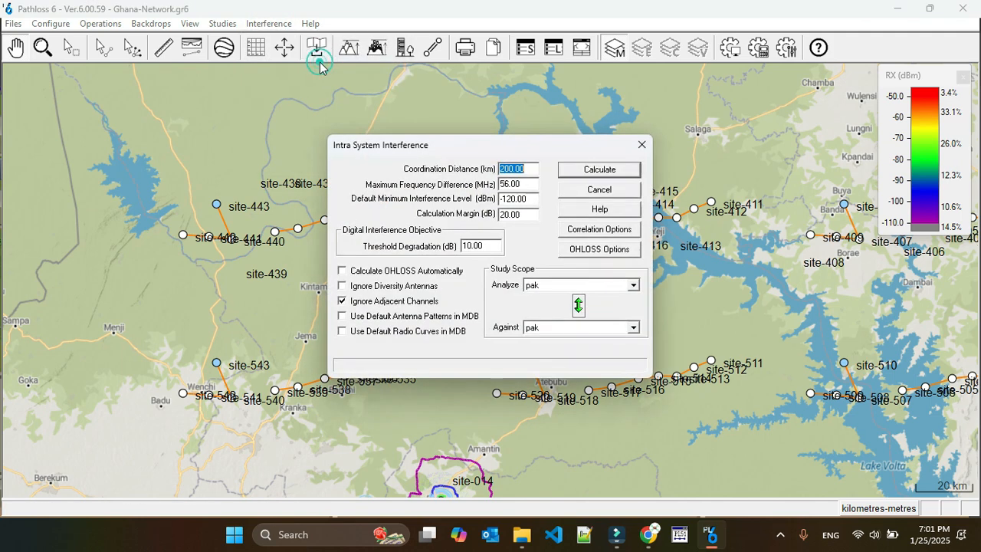
pyautogui.click(584, 285)
pyautogui.click(543, 337)
pyautogui.click(547, 326)
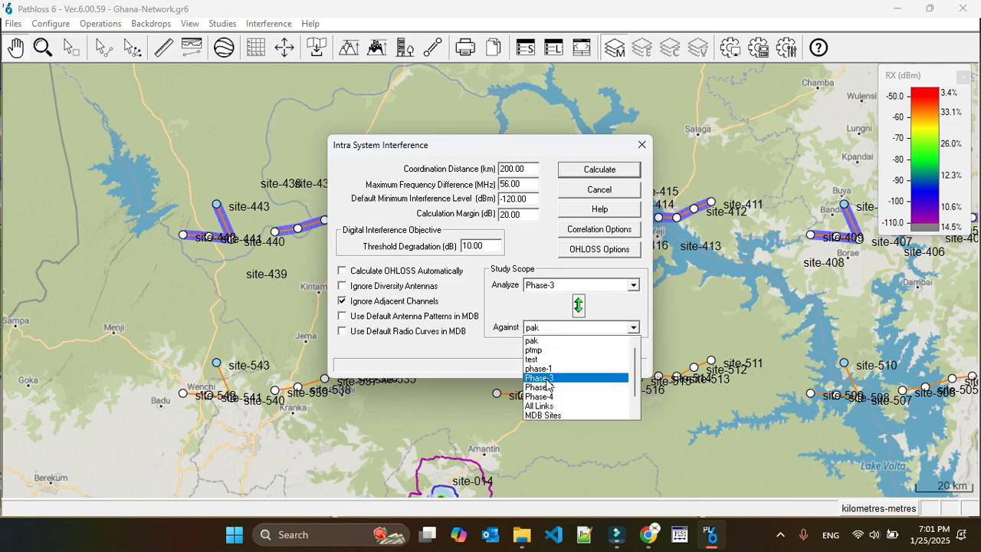
pyautogui.click(546, 369)
pyautogui.click(599, 177)
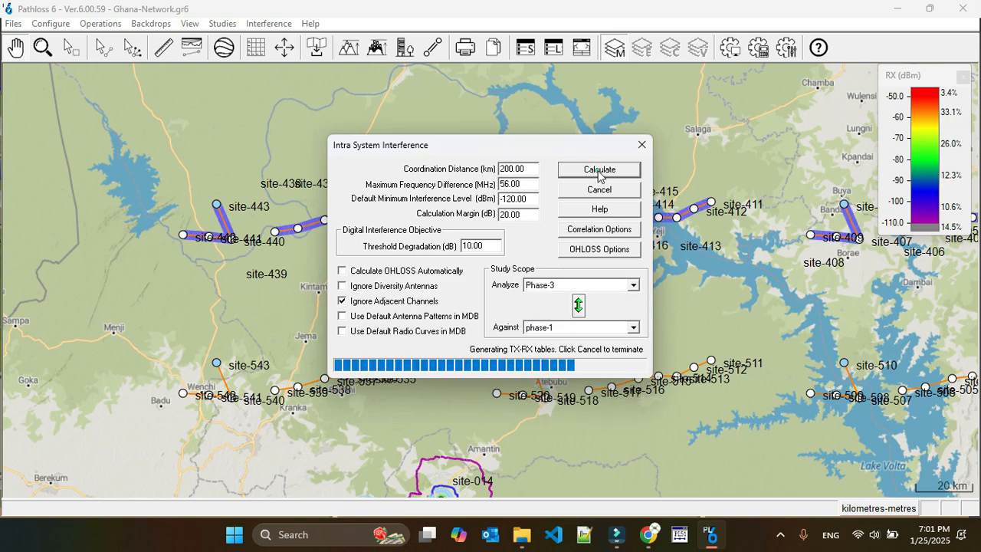
pyautogui.click(512, 298)
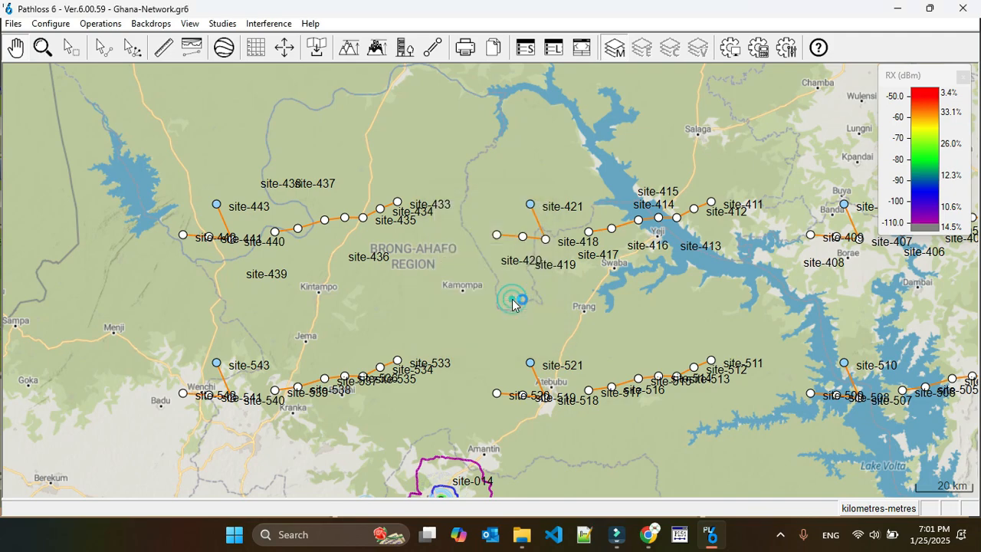
pyautogui.click(747, 50)
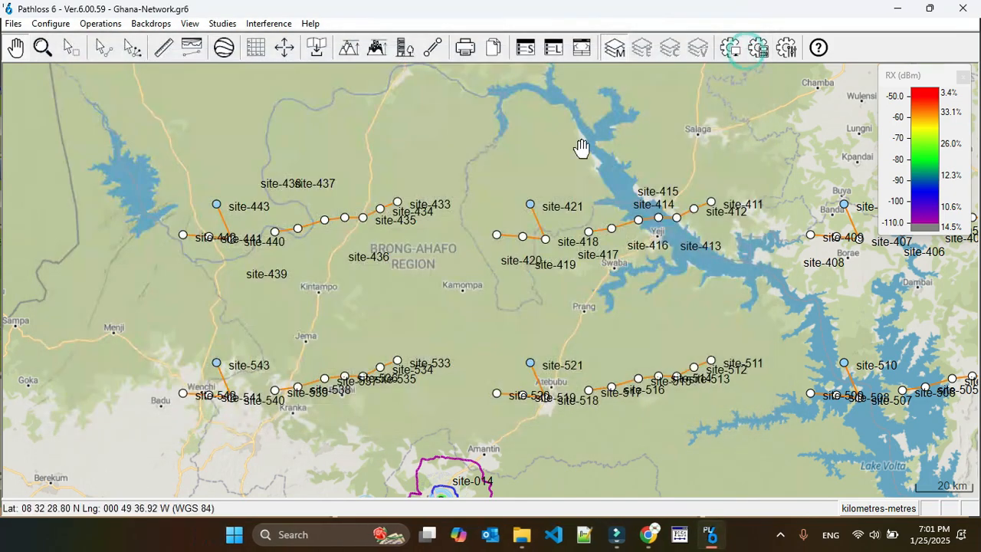
# Step: Calculate the intra-system interference of Phase-3 against Phase-2 with the 20 dB margin and 10 dB threshold degradation objective
pyautogui.click(273, 23)
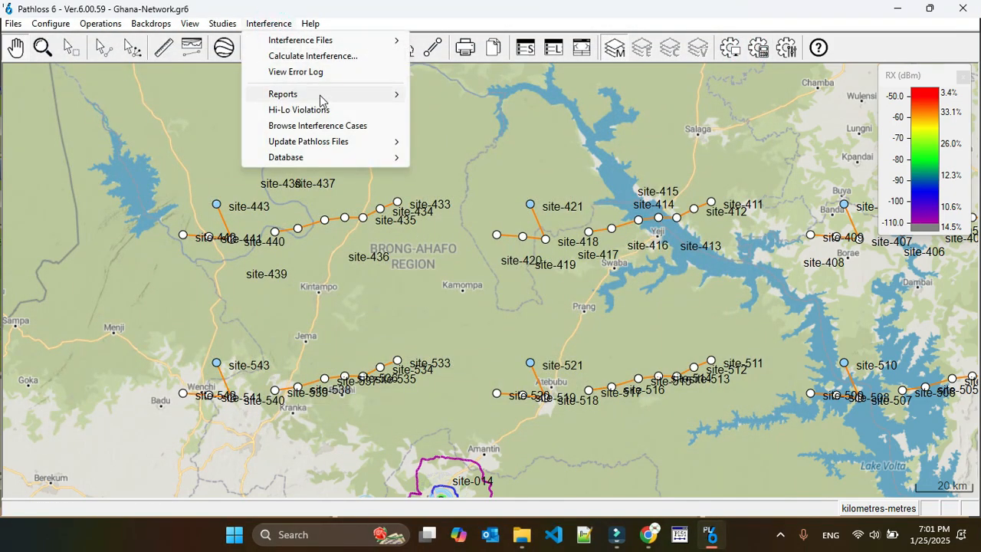
pyautogui.click(313, 56)
pyautogui.click(568, 285)
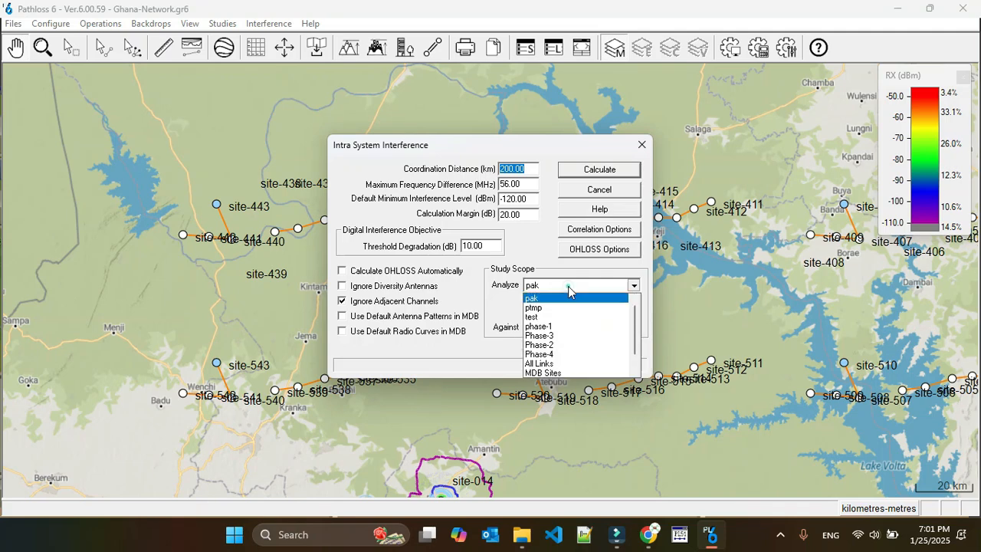
pyautogui.click(561, 335)
pyautogui.click(561, 331)
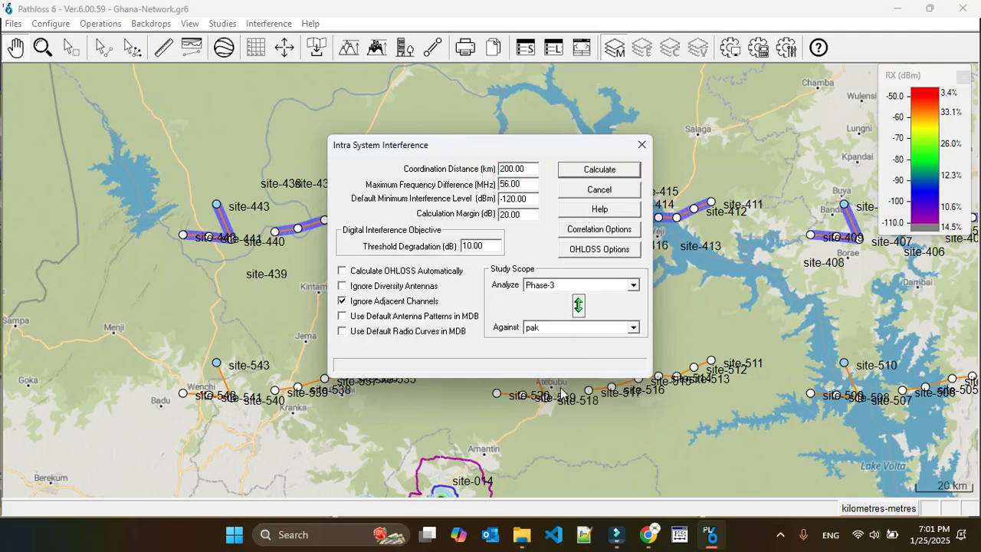
pyautogui.click(560, 375)
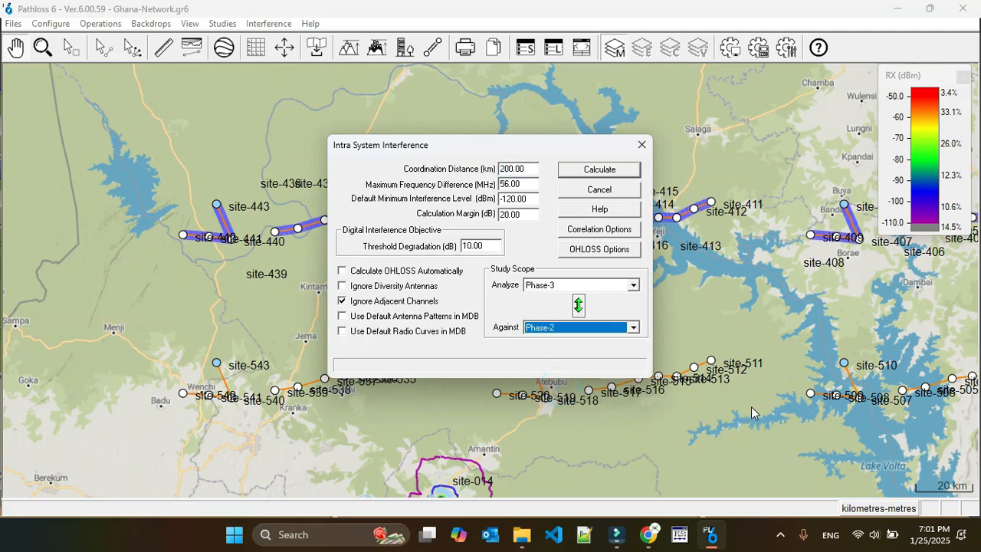
pyautogui.click(613, 171)
pyautogui.click(502, 297)
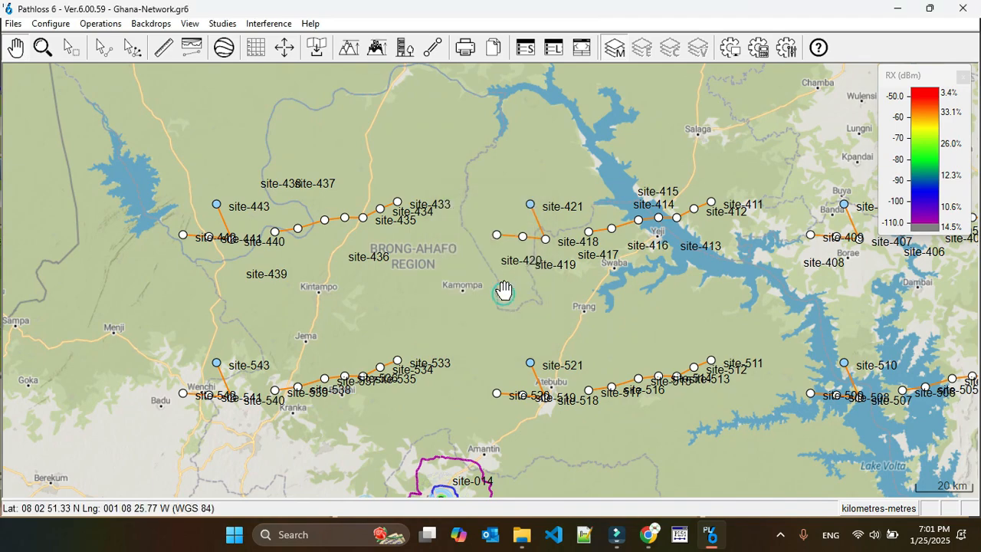
pyautogui.scroll(-2, 491, 283)
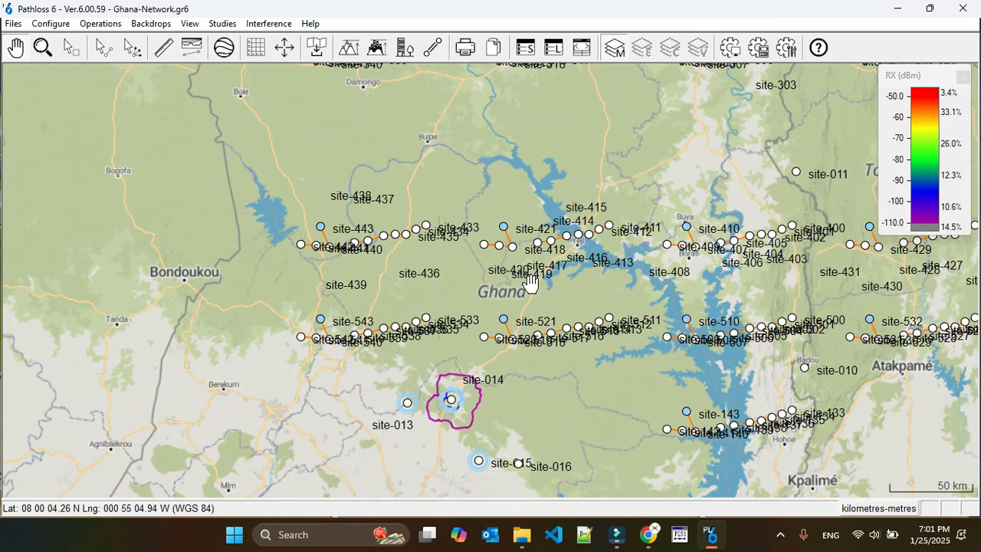
pyautogui.moveTo(545, 285); pyautogui.dragTo(411, 272)
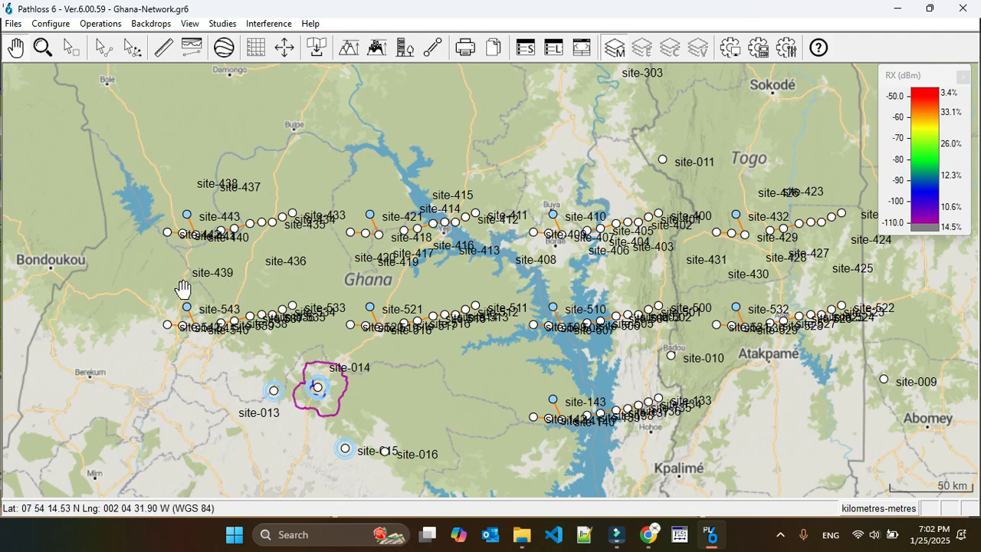
pyautogui.click(270, 23)
pyautogui.click(304, 59)
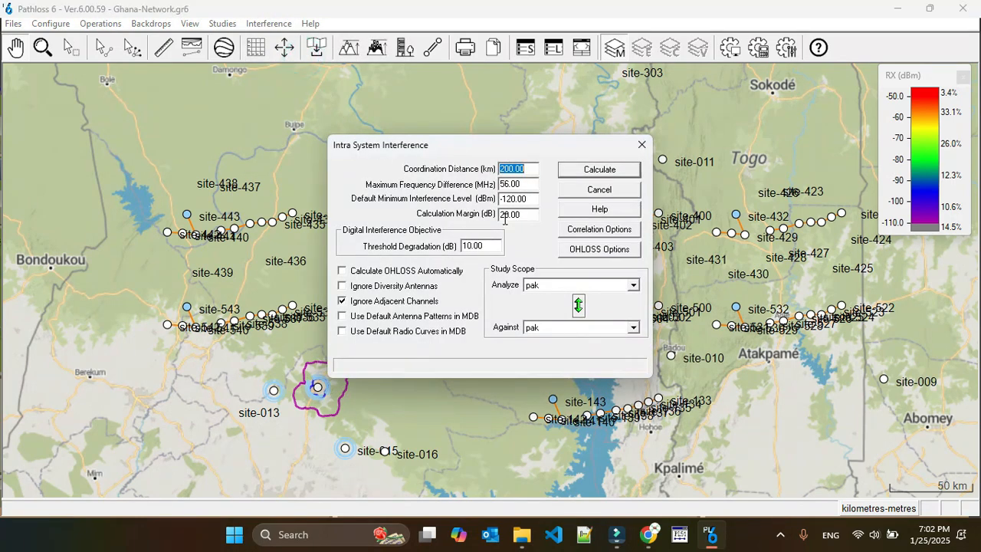
pyautogui.click(641, 145)
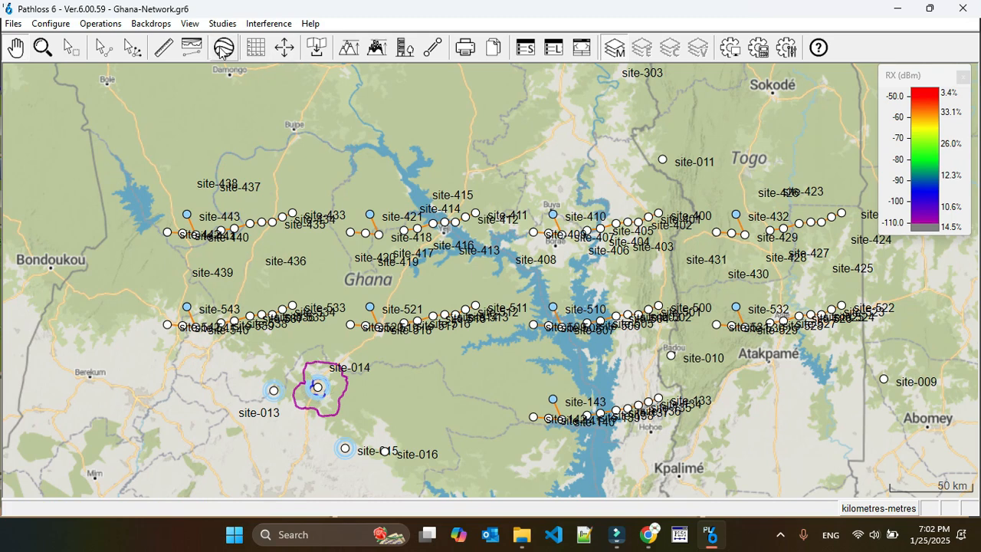
# Step: Select the two rows of site chains from site-421 and site-521 across to site-400 and site-500, and calculate interference of the selection against itself
pyautogui.click(72, 48)
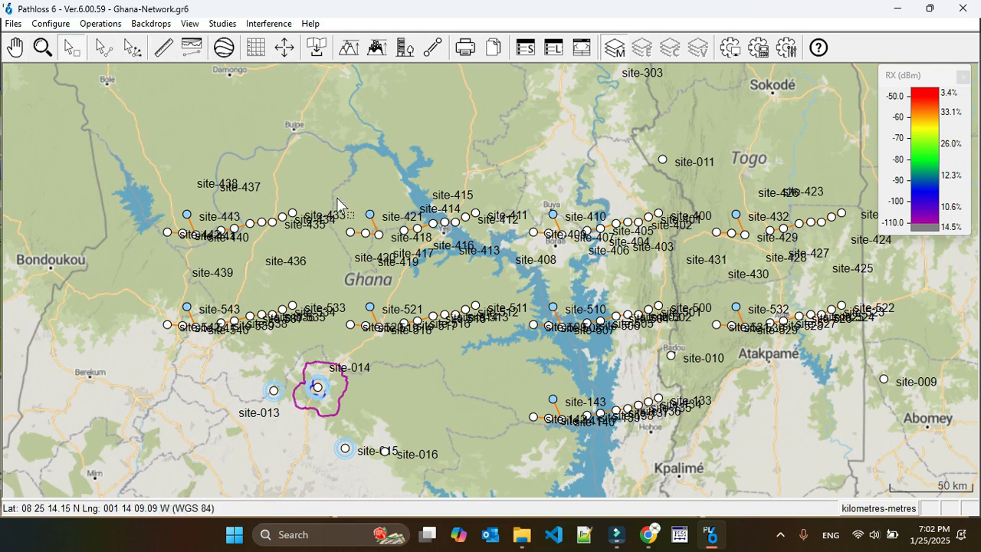
pyautogui.moveTo(336, 197); pyautogui.dragTo(725, 349)
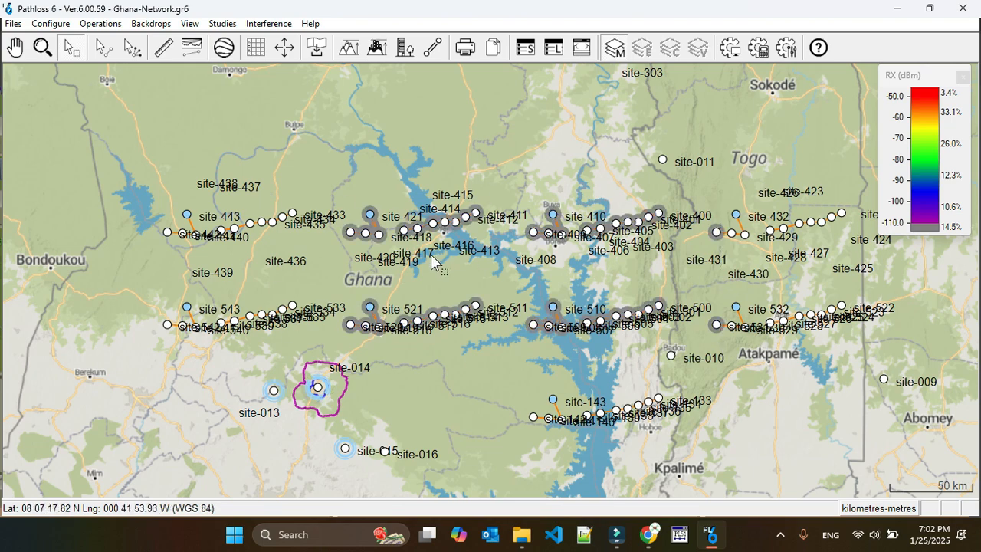
pyautogui.click(270, 24)
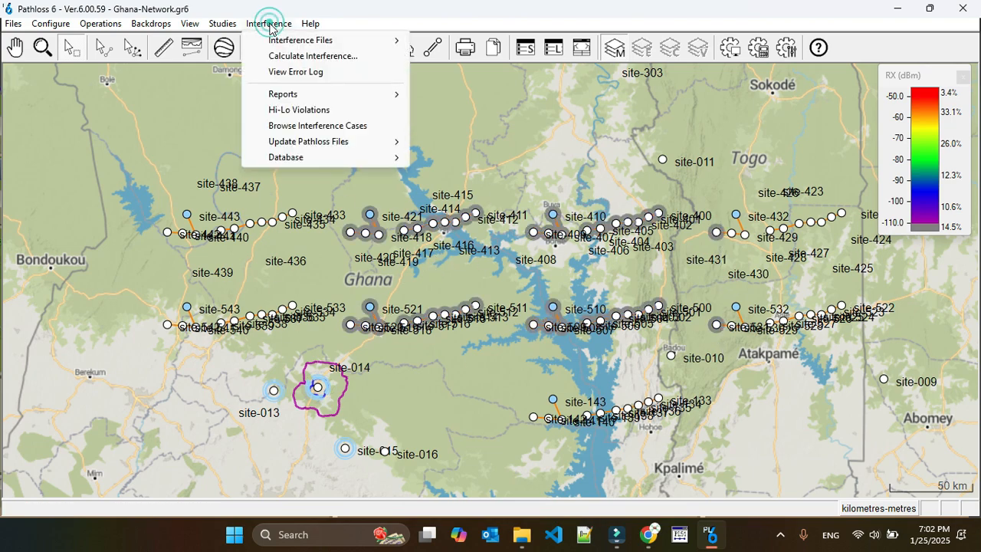
pyautogui.click(321, 56)
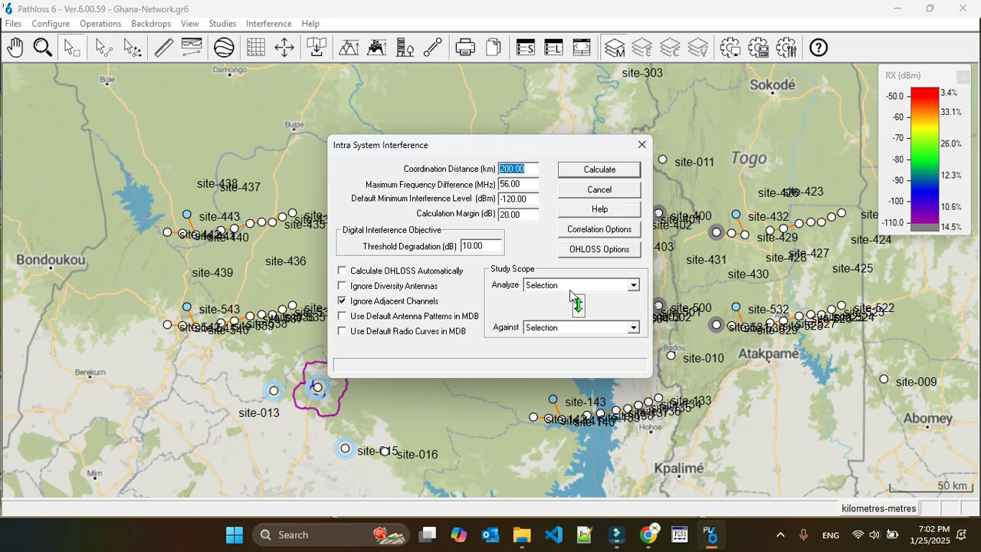
pyautogui.click(616, 169)
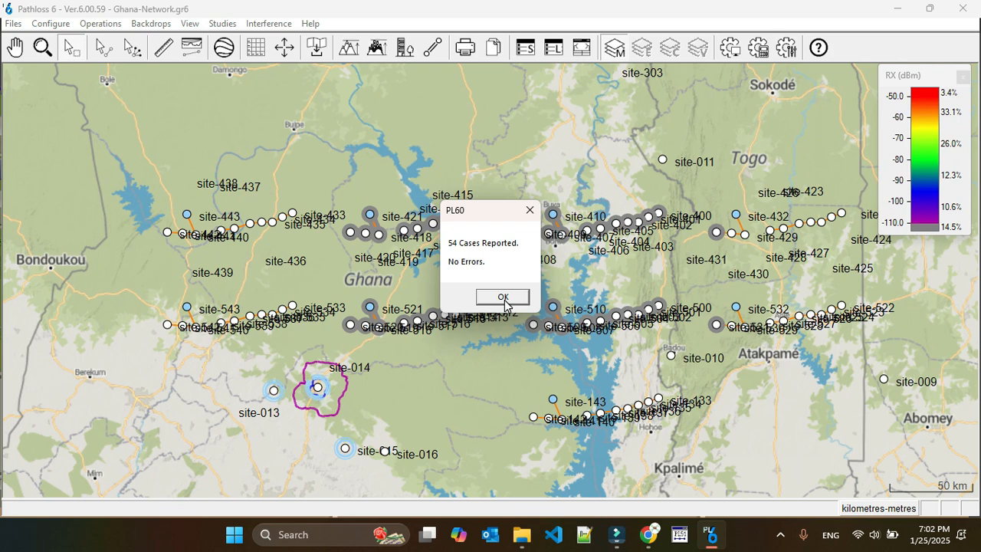
pyautogui.click(503, 297)
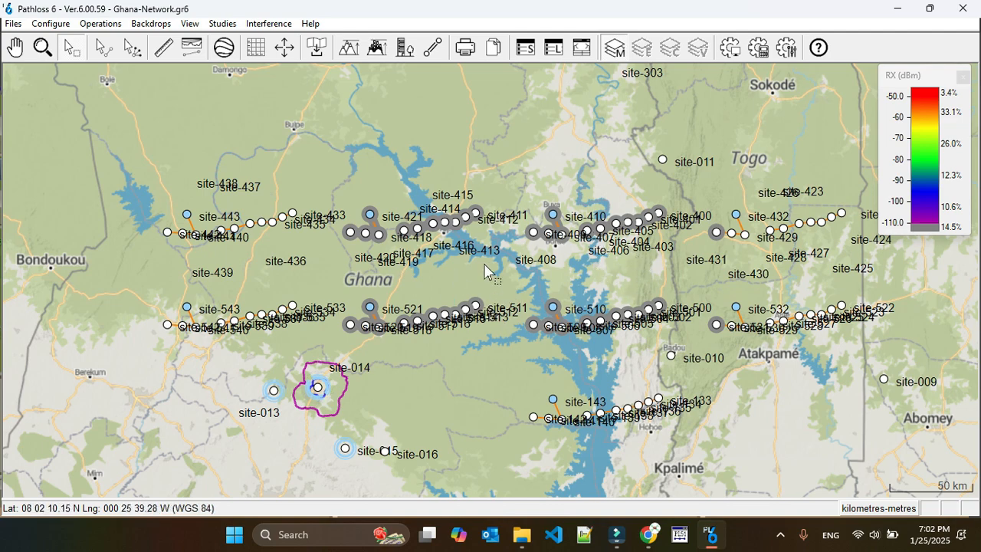
# Step: Browse the interference cases of the selection one by one, examining each interferer path, interfering level and threshold degradation
pyautogui.click(272, 23)
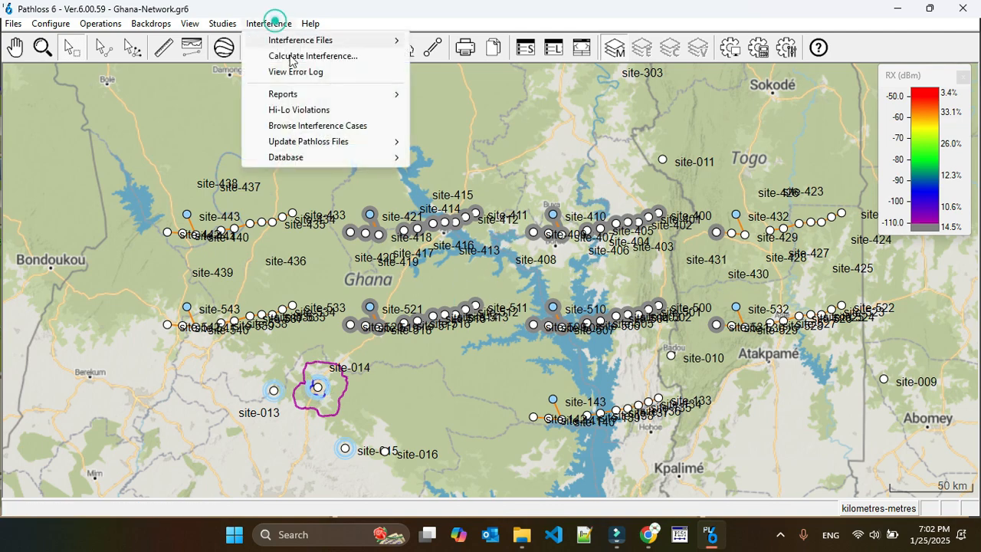
pyautogui.click(309, 126)
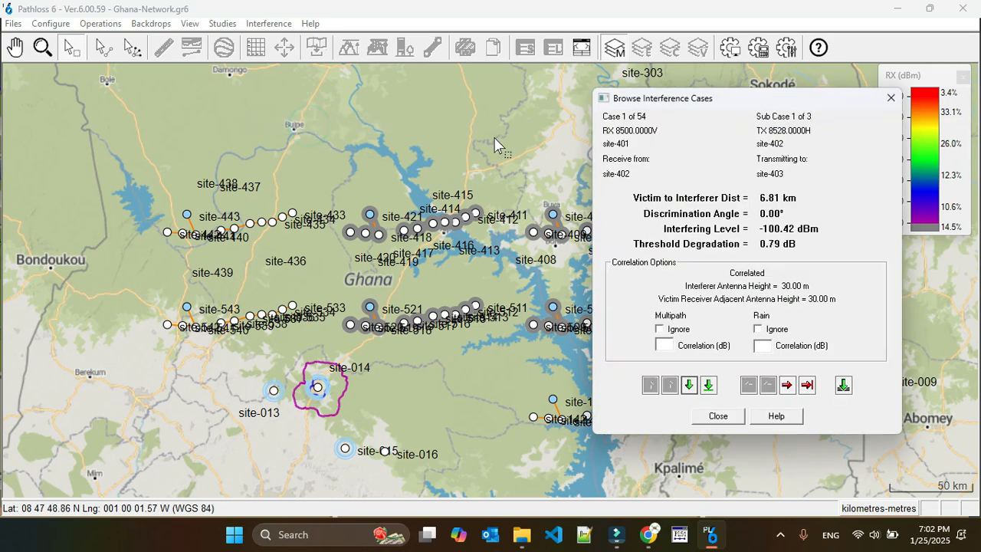
pyautogui.moveTo(713, 98); pyautogui.dragTo(84, 101)
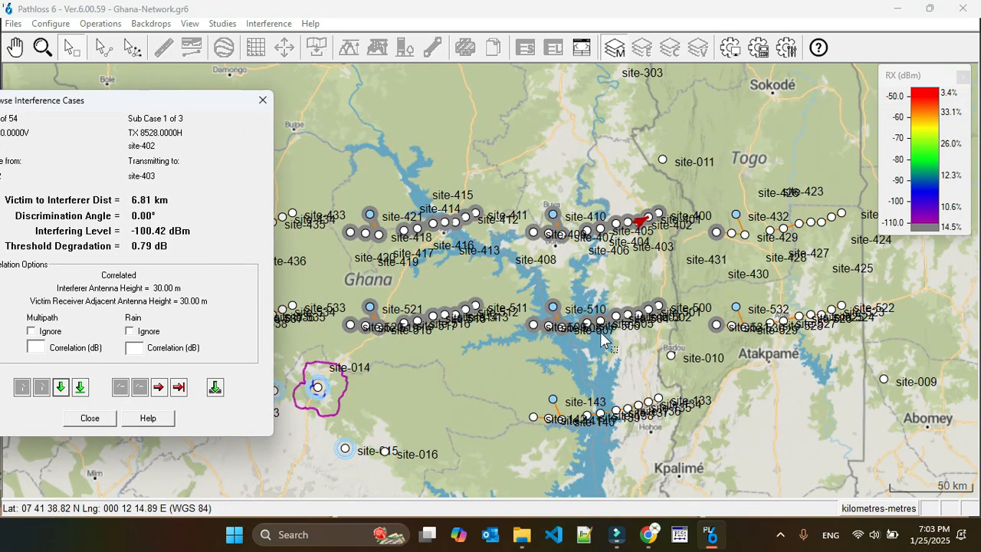
pyautogui.click(62, 390)
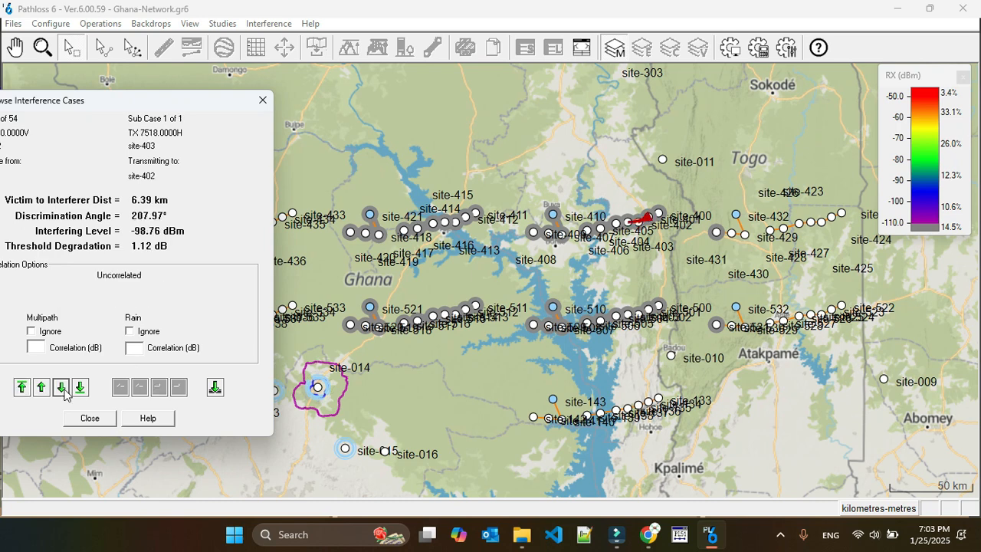
pyautogui.click(63, 390)
pyautogui.click(62, 389)
pyautogui.click(63, 389)
pyautogui.click(63, 389)
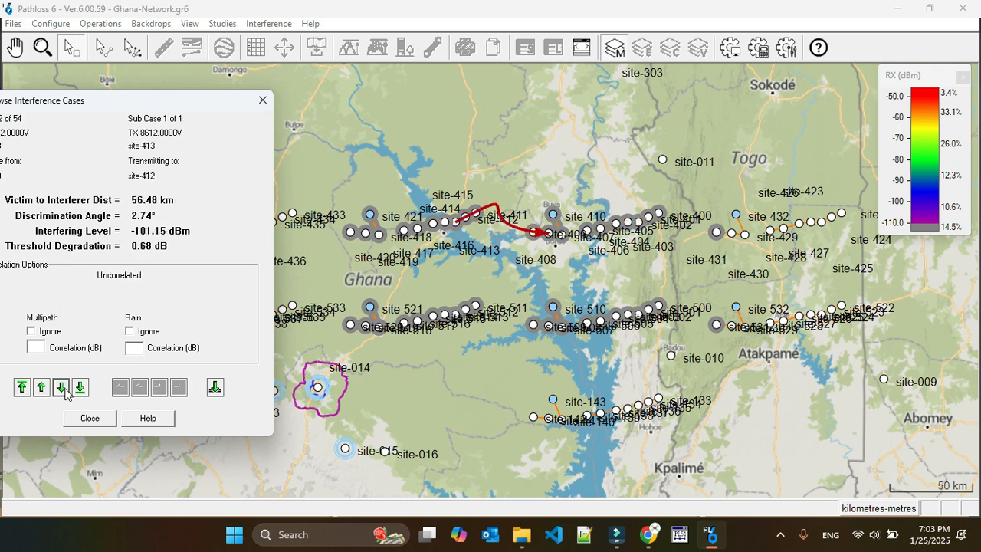
pyautogui.click(63, 390)
pyautogui.click(63, 390)
pyautogui.click(63, 389)
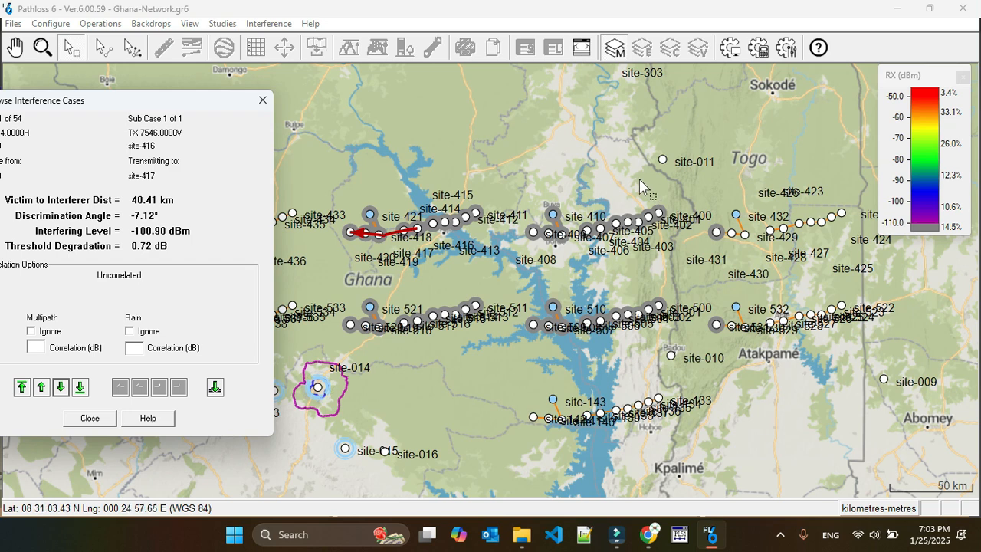
pyautogui.click(63, 390)
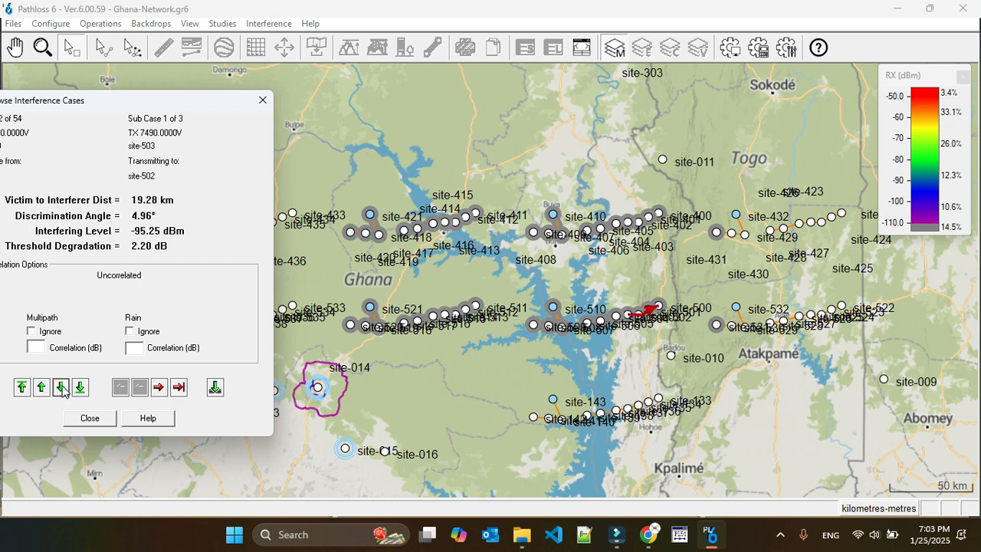
pyautogui.click(63, 390)
pyautogui.click(63, 390)
pyautogui.click(63, 390)
pyautogui.click(63, 390)
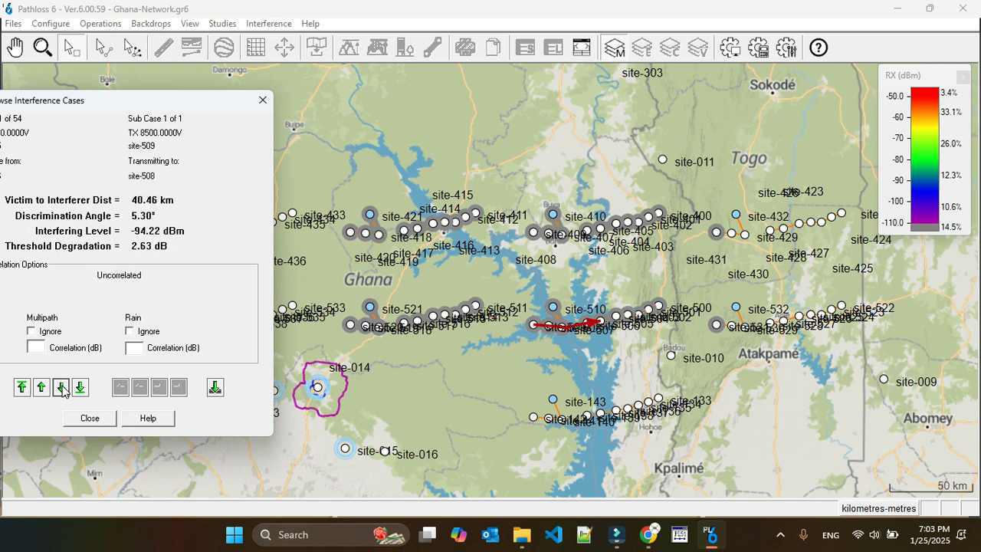
pyautogui.click(63, 390)
pyautogui.click(63, 390)
pyautogui.click(63, 390)
pyautogui.click(63, 390)
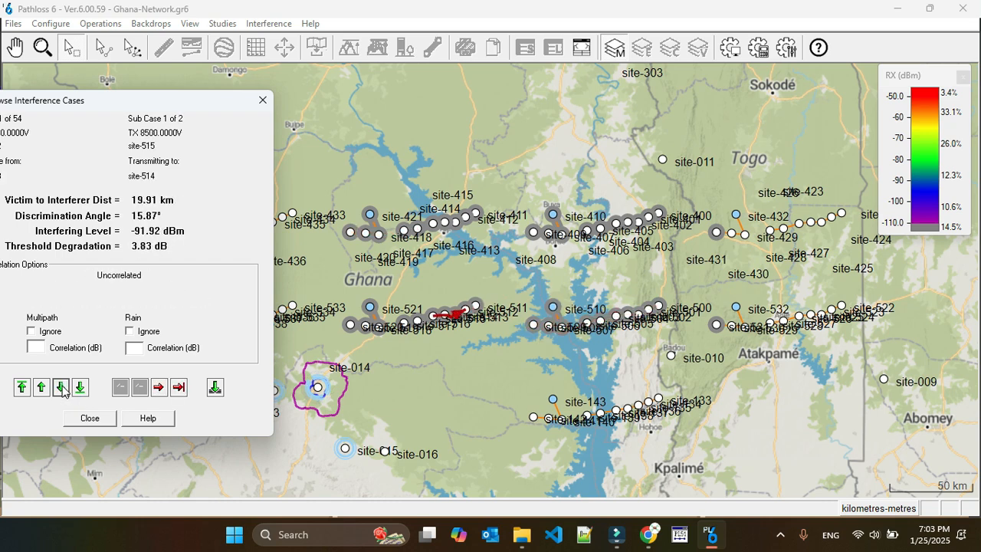
pyautogui.click(63, 390)
pyautogui.click(63, 390)
pyautogui.click(63, 390)
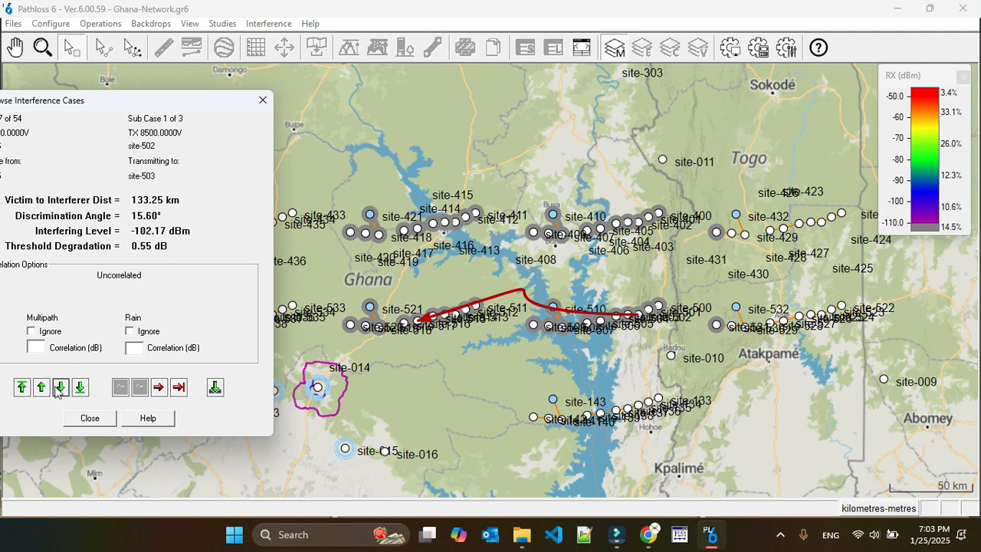
pyautogui.click(42, 387)
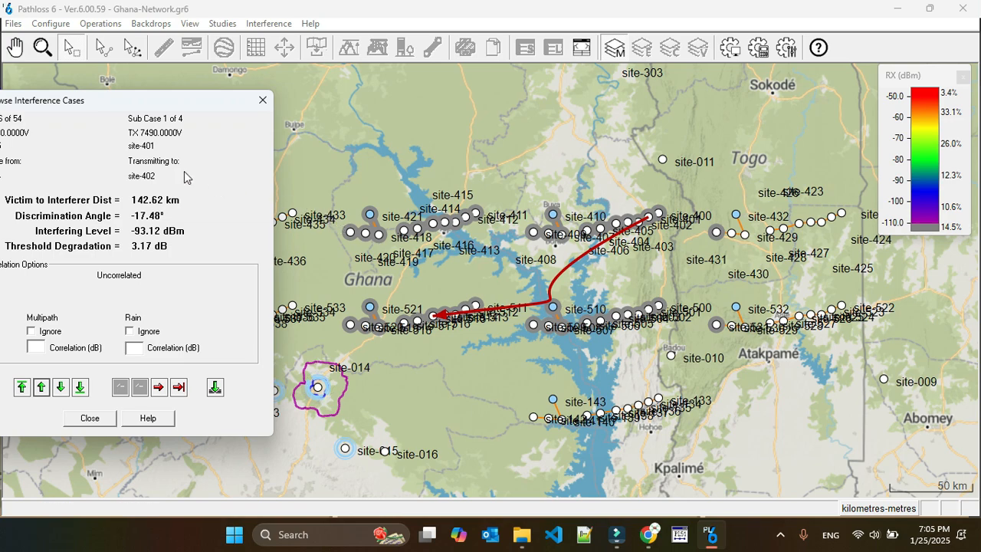
pyautogui.moveTo(115, 105); pyautogui.dragTo(340, 113)
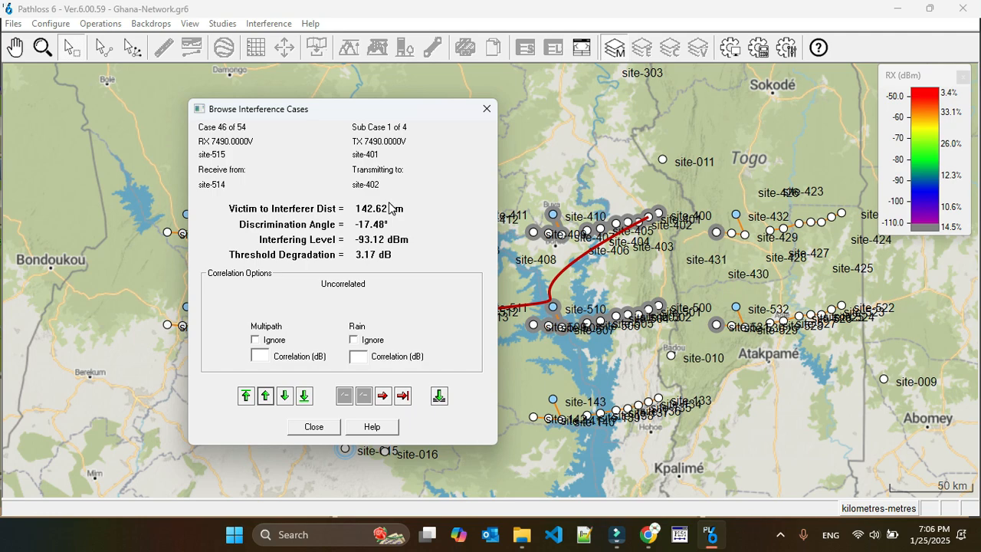
pyautogui.click(486, 110)
pyautogui.click(270, 23)
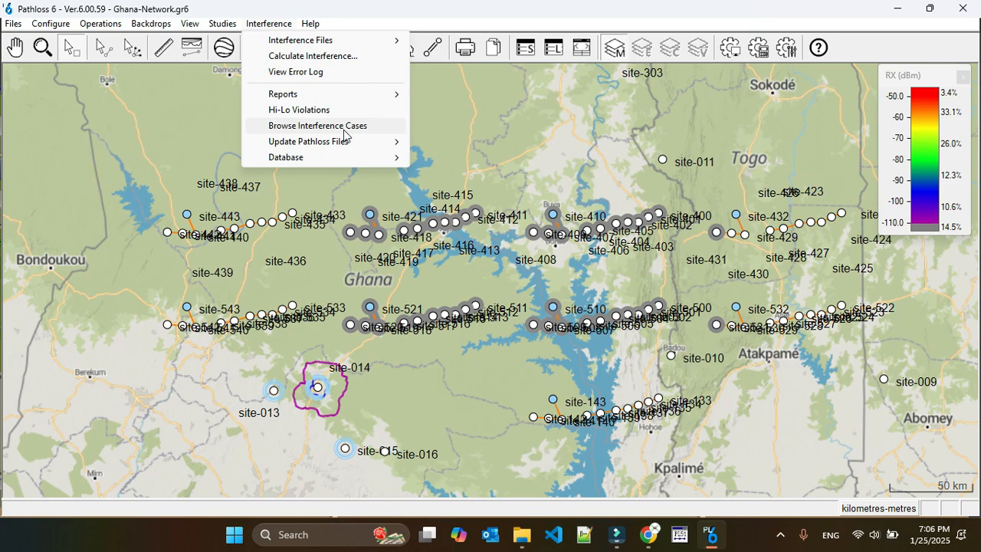
pyautogui.click(293, 58)
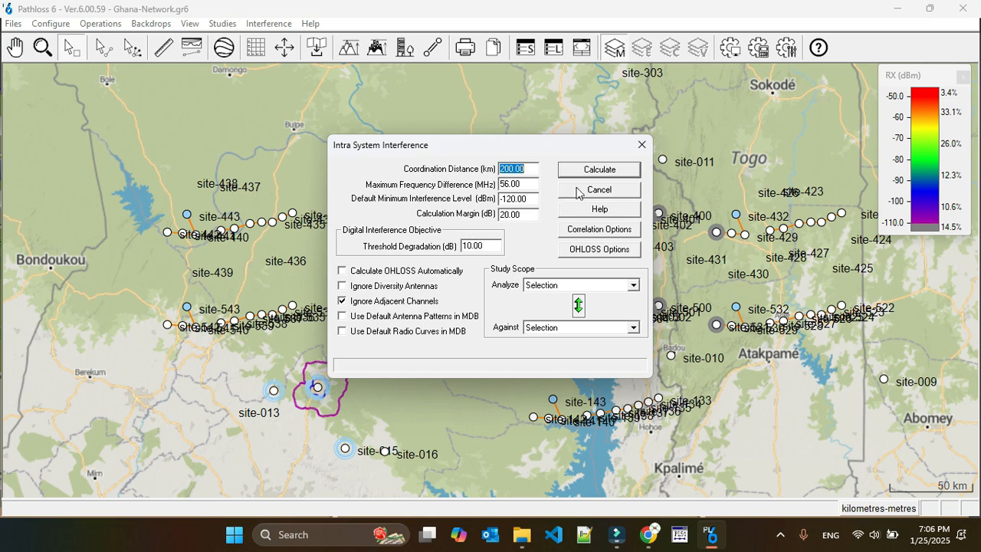
pyautogui.click(643, 145)
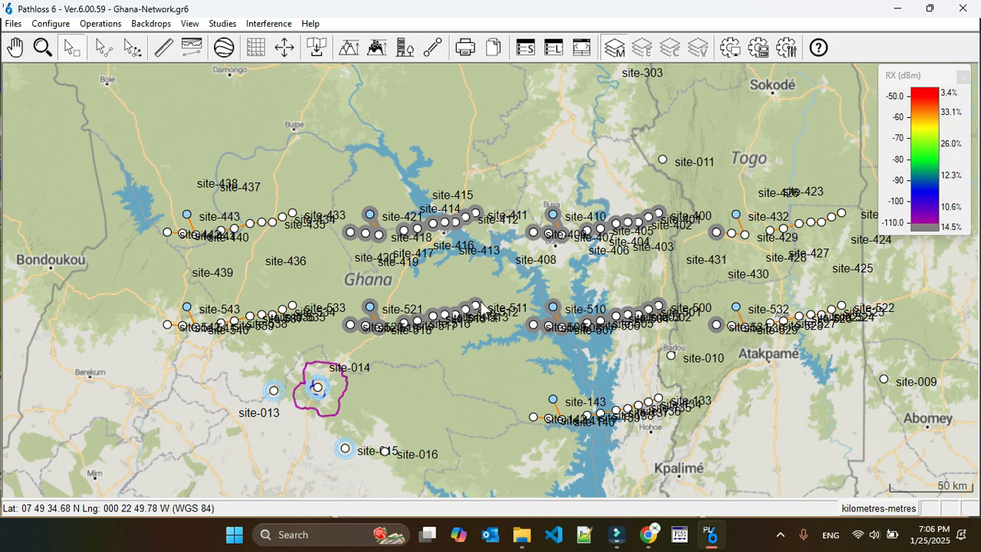
# Step: View the interference summary report for the calculated selection and close it
pyautogui.click(272, 24)
pyautogui.moveTo(315, 145)
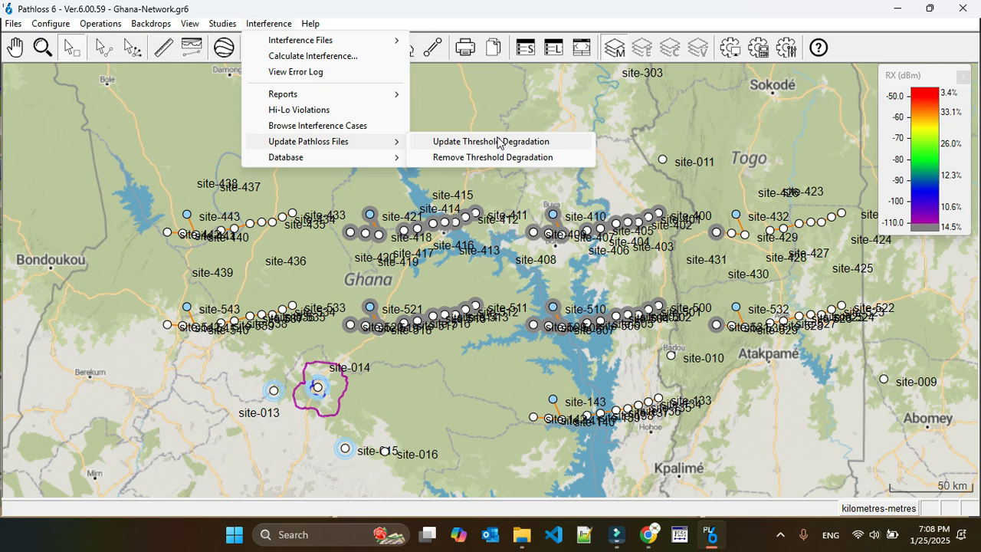
pyautogui.moveTo(365, 101)
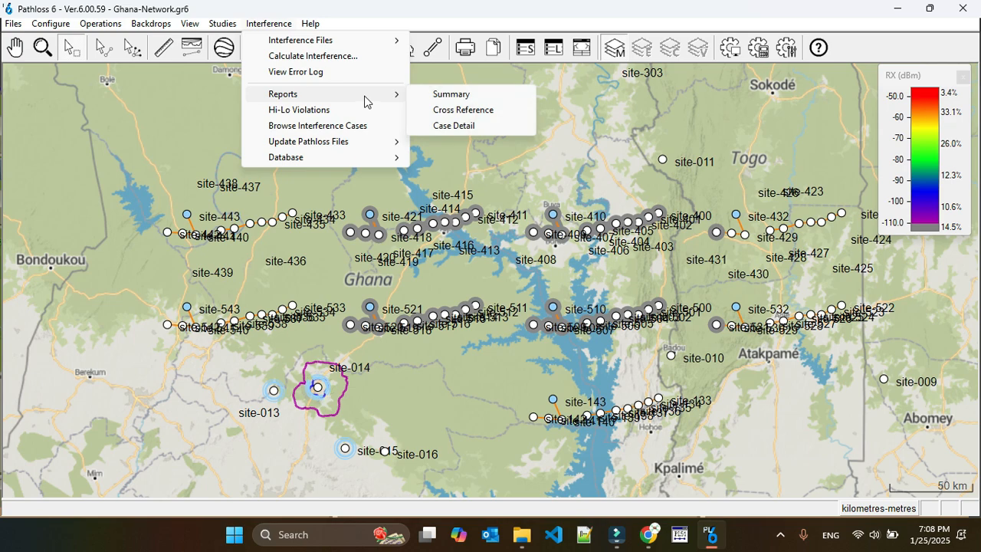
pyautogui.click(457, 94)
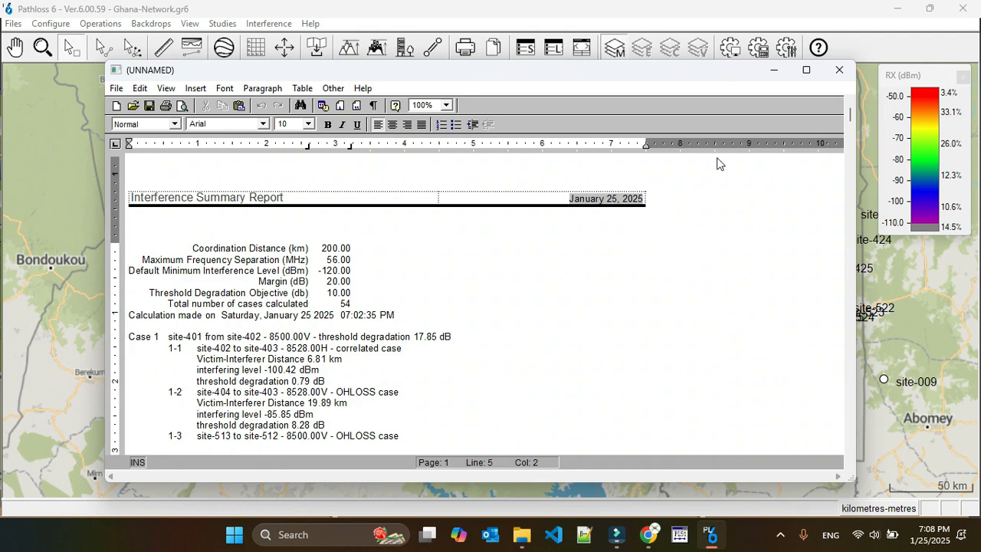
pyautogui.click(840, 70)
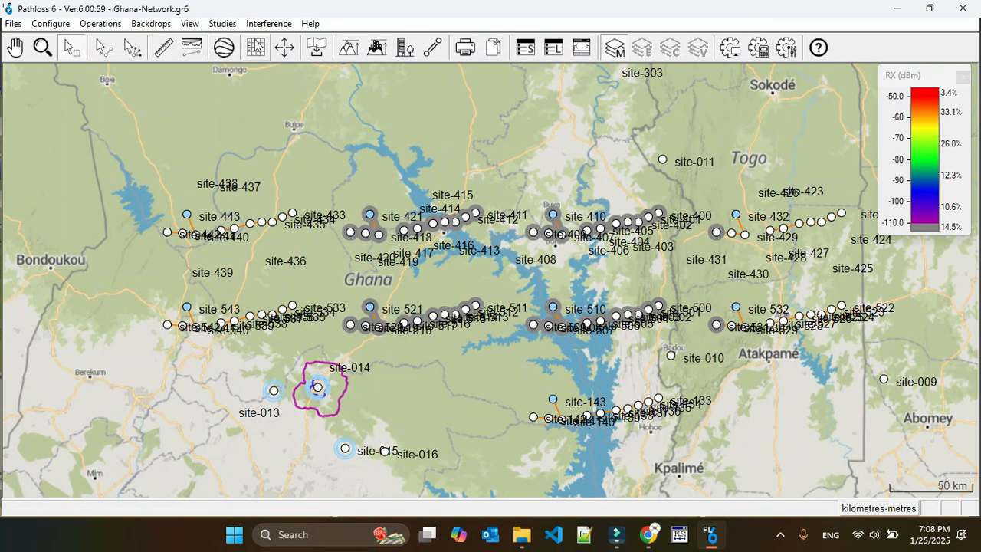
# Step: Update the Pathloss files with the threshold degradation from the selection's calculated interference
pyautogui.click(269, 23)
pyautogui.moveTo(346, 148)
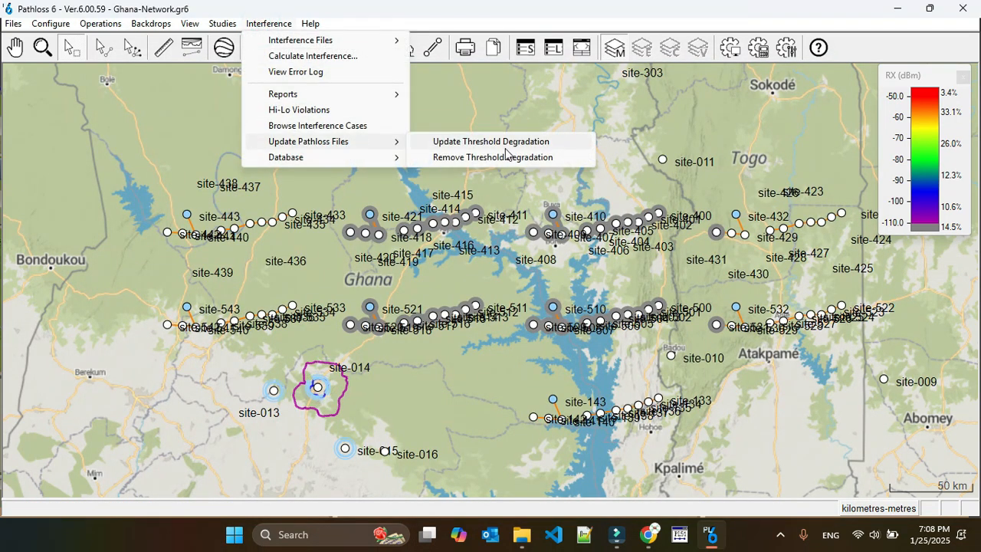
pyautogui.click(728, 259)
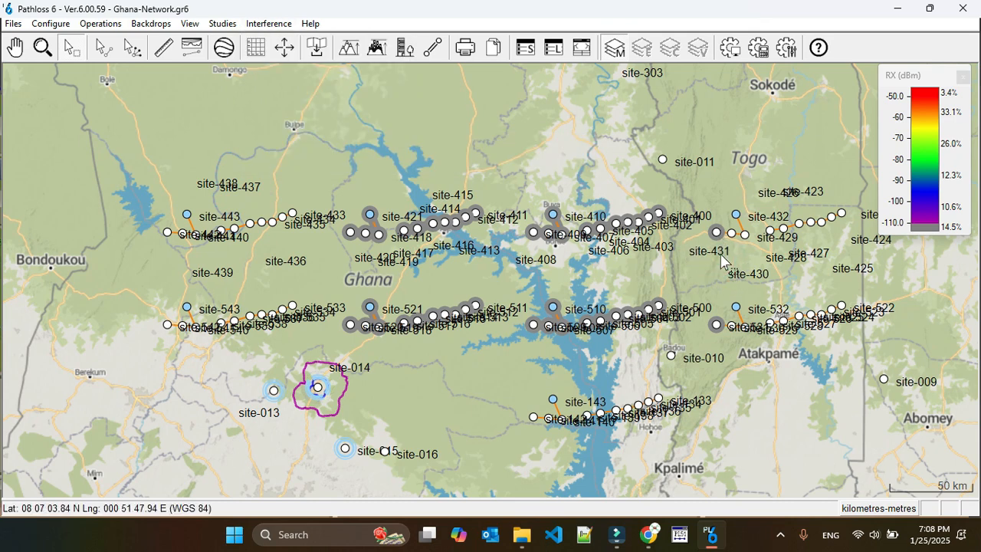
pyautogui.click(275, 29)
pyautogui.moveTo(343, 144)
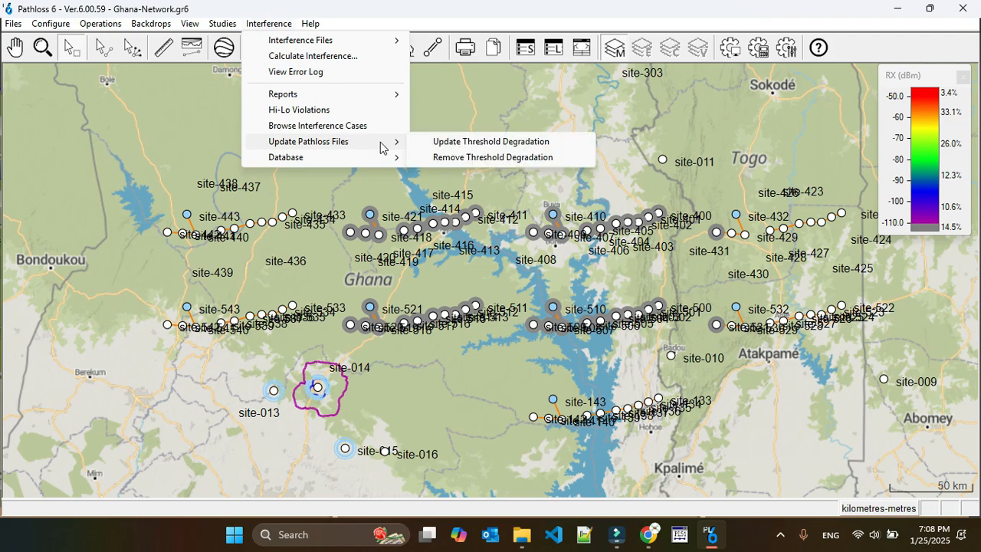
pyautogui.click(490, 143)
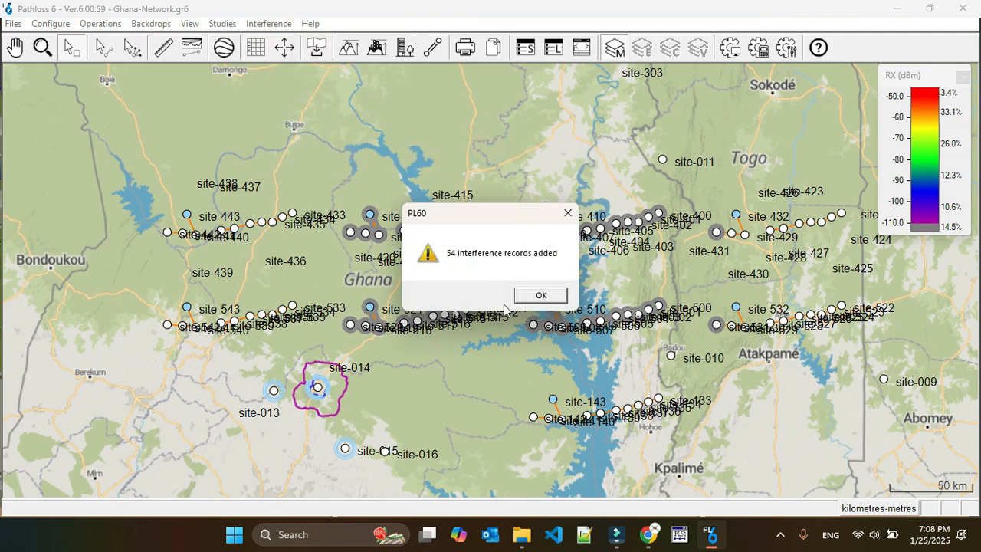
pyautogui.click(535, 301)
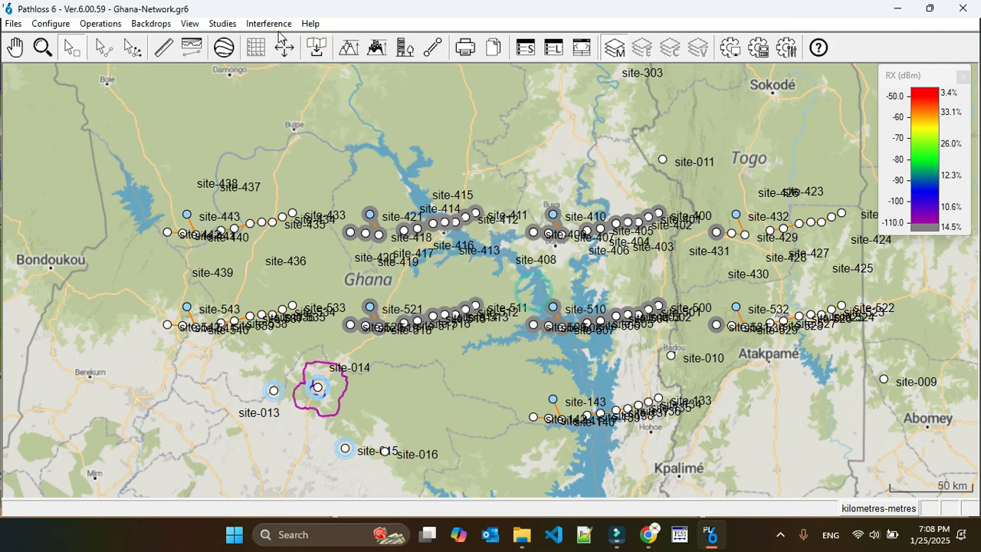
# Step: Remove the threshold degradation from the Pathloss files
pyautogui.click(268, 23)
pyautogui.moveTo(361, 94)
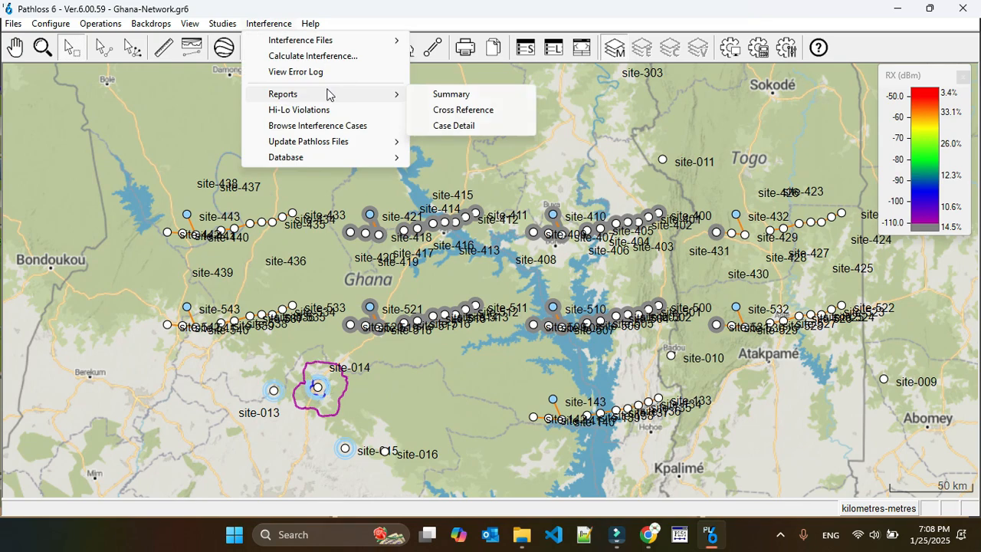
pyautogui.click(463, 95)
pyautogui.click(269, 23)
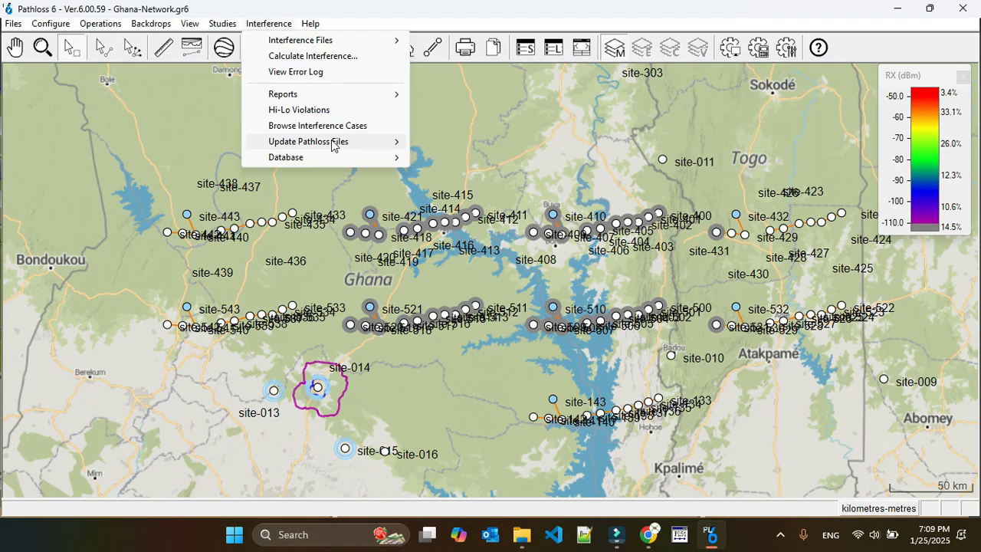
pyautogui.moveTo(332, 144)
pyautogui.click(505, 158)
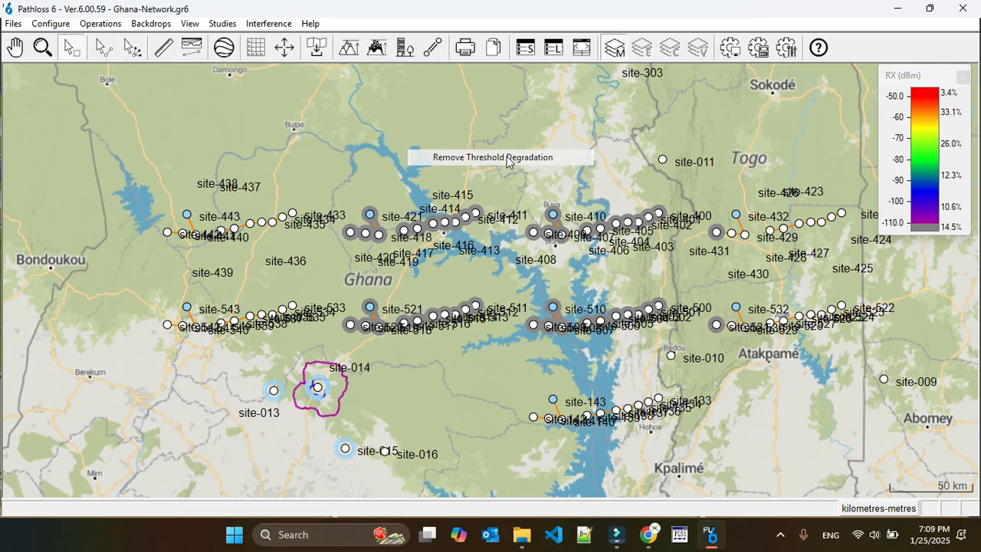
# Step: Recalculate the interference for the selected sites
pyautogui.click(268, 23)
pyautogui.click(309, 54)
pyautogui.click(594, 167)
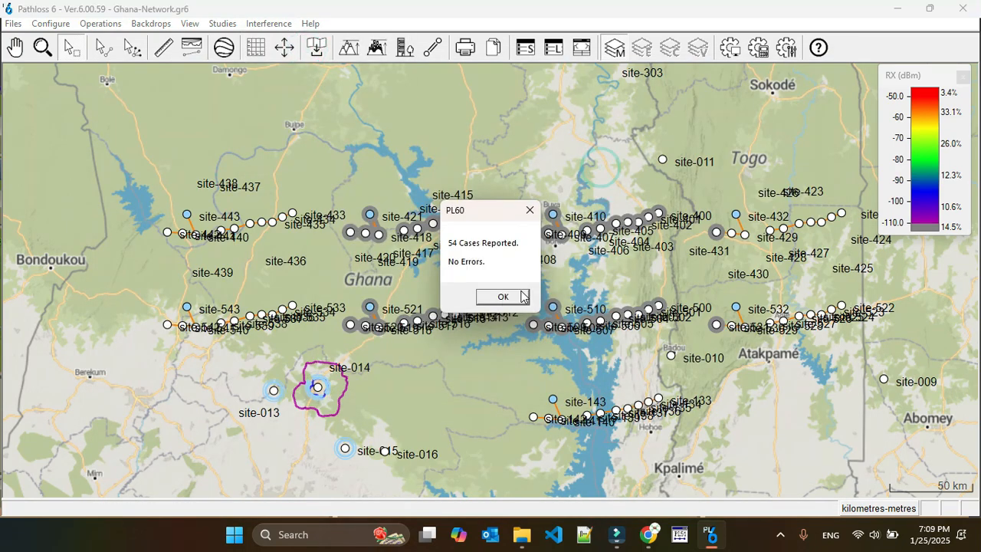
pyautogui.click(501, 295)
# Step: Browse the recalculated interference cases up to site-404 receiving from site-403, examining the interfering level and threshold degradation
pyautogui.click(269, 23)
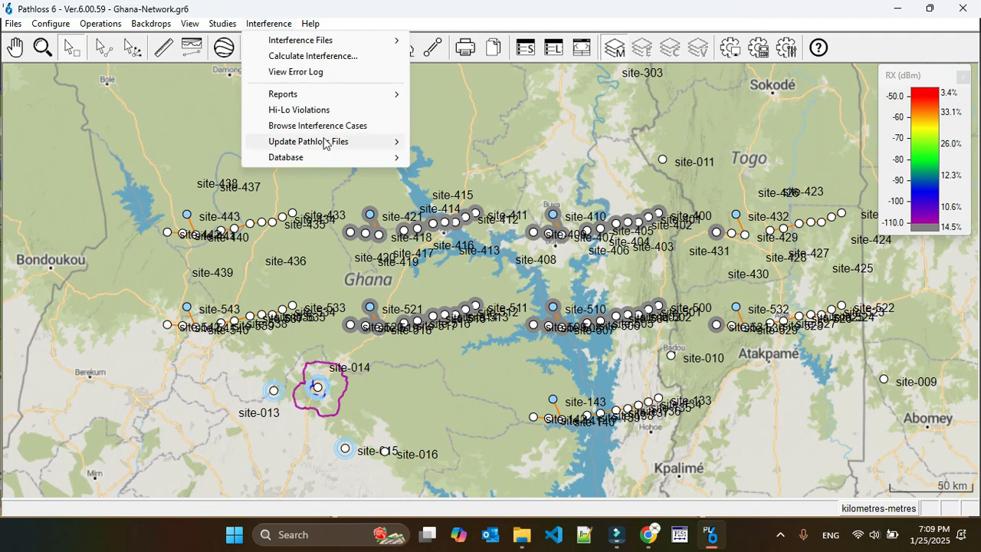
pyautogui.click(336, 126)
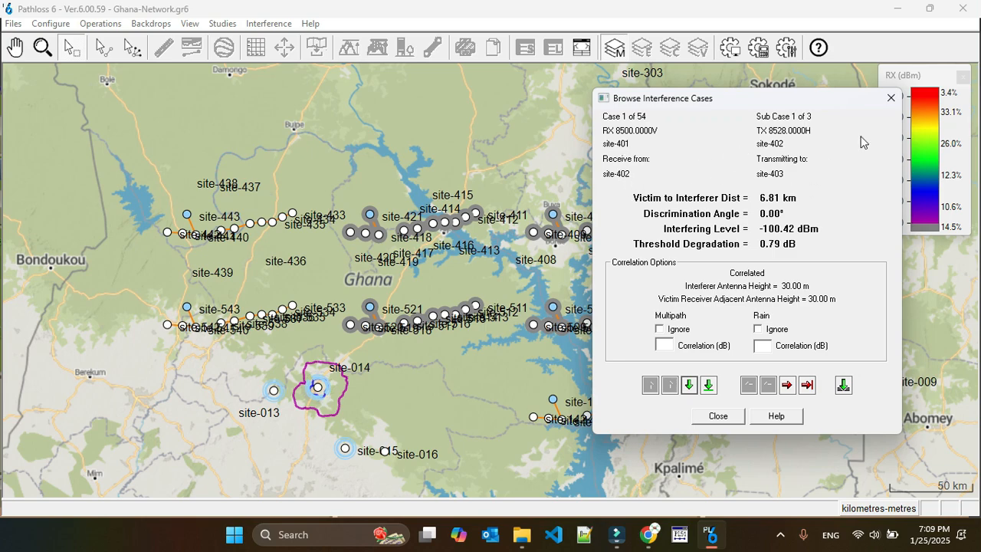
pyautogui.click(890, 101)
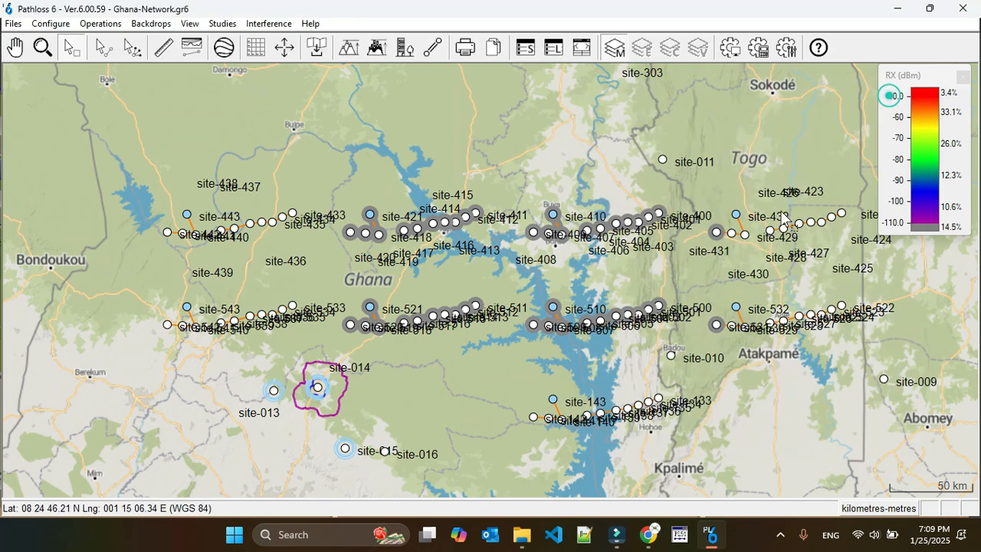
pyautogui.click(278, 24)
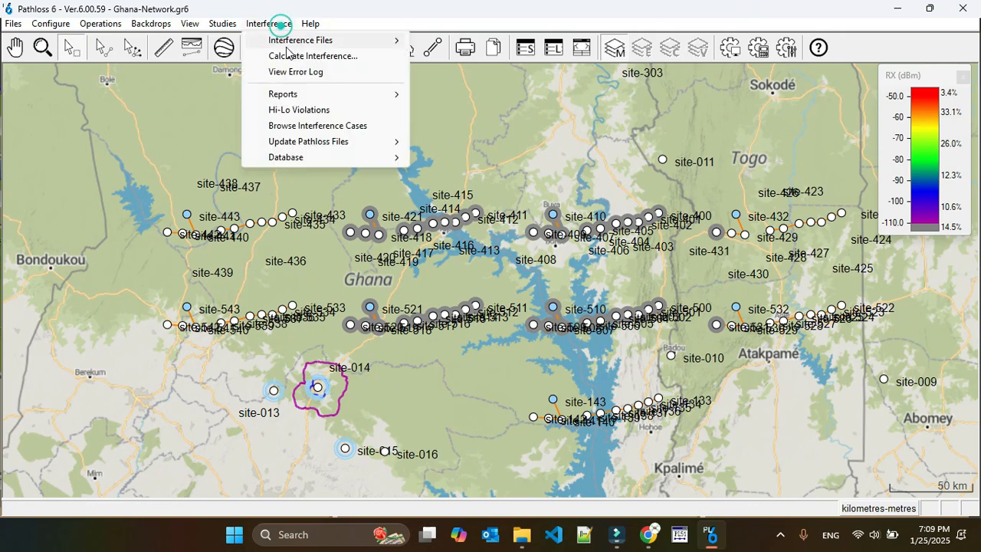
pyautogui.click(314, 125)
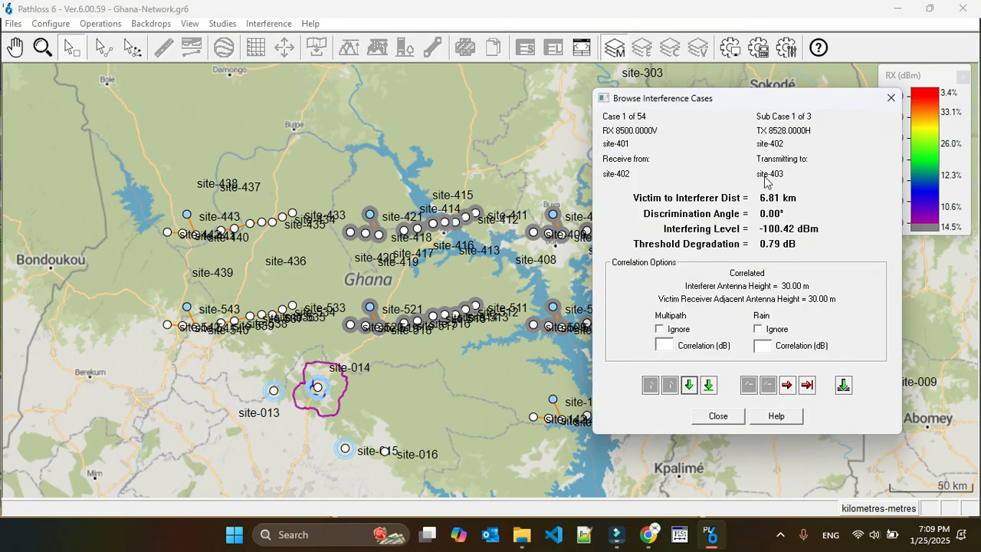
pyautogui.click(690, 385)
pyautogui.click(689, 385)
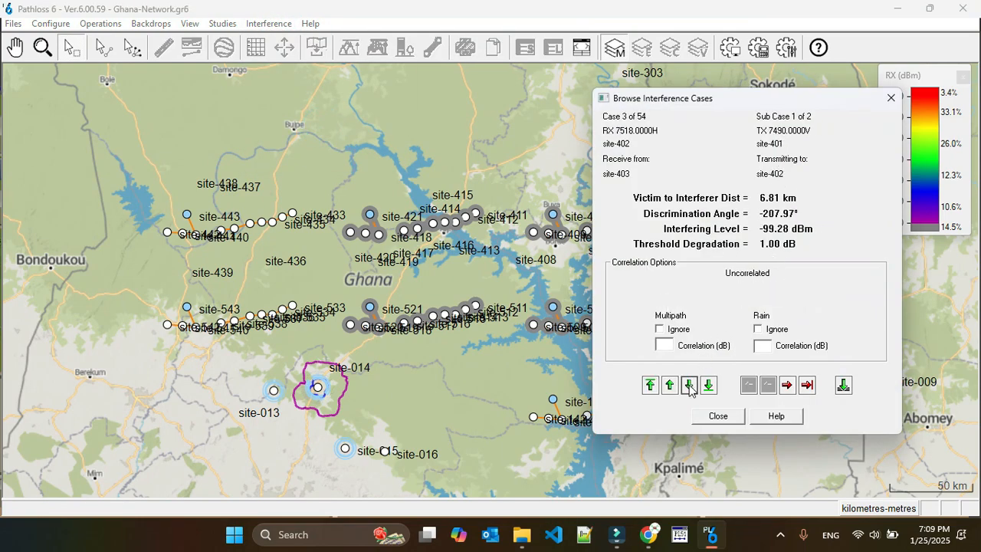
pyautogui.click(689, 385)
pyautogui.click(689, 385)
pyautogui.click(689, 385)
pyautogui.click(689, 385)
pyautogui.click(689, 384)
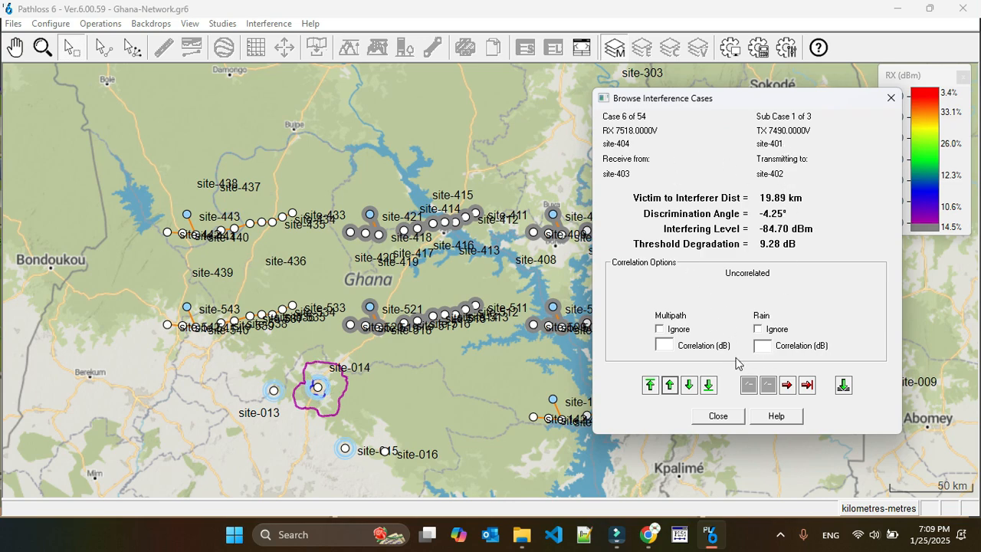
pyautogui.click(721, 416)
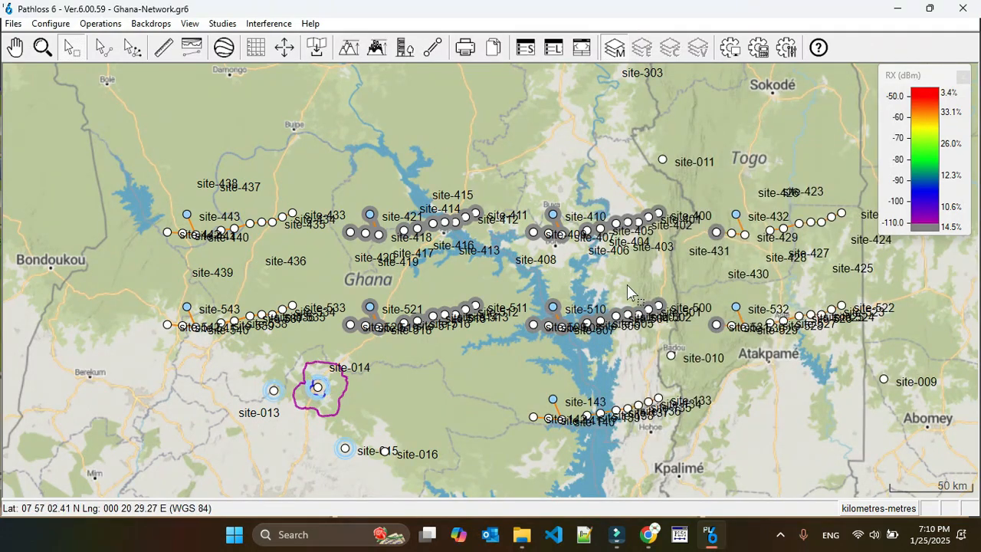
# Step: Open the transmission analysis of the site-404 to site-403 link and examine its flat fade margins and availability without interference
pyautogui.scroll(5, 647, 305)
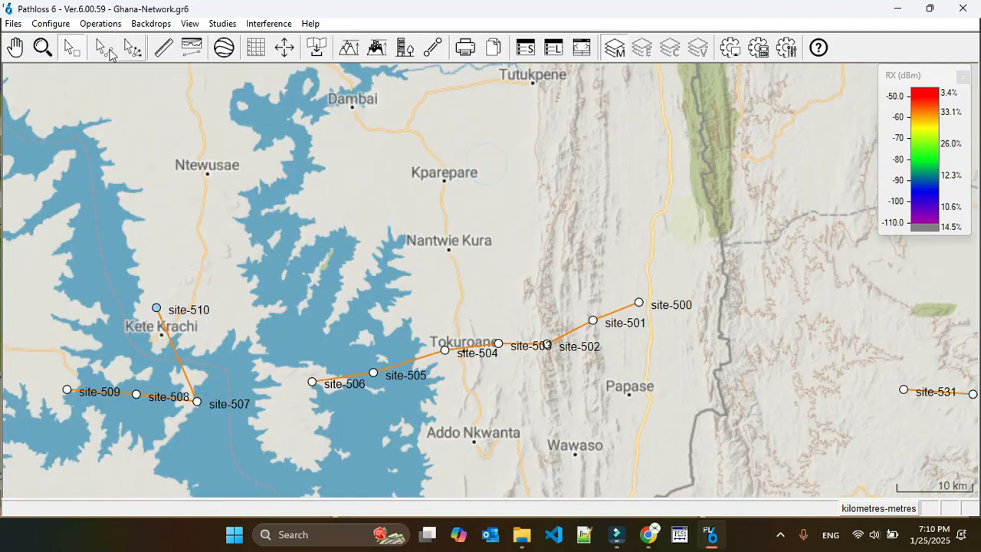
pyautogui.click(15, 48)
pyautogui.moveTo(460, 164); pyautogui.dragTo(502, 179)
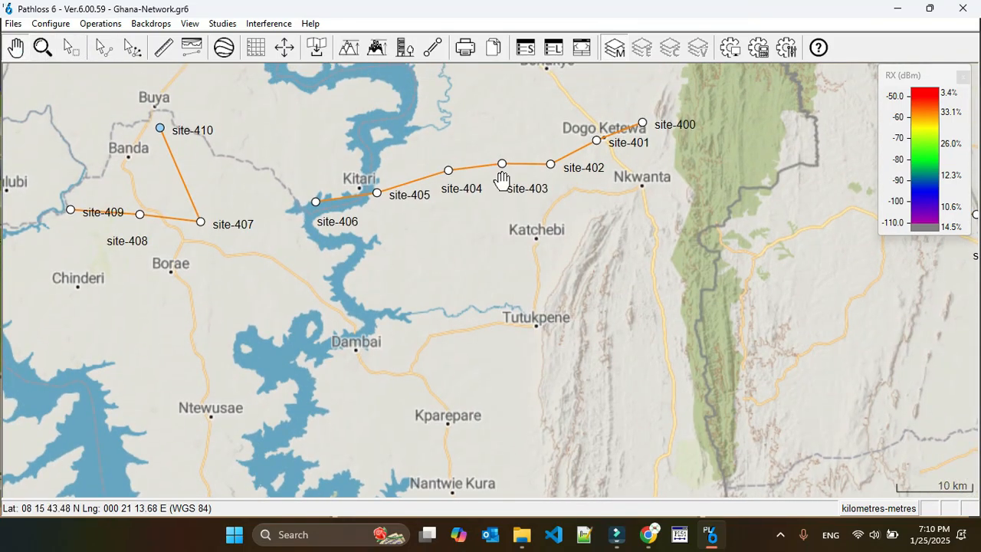
pyautogui.click(103, 48)
pyautogui.click(481, 167)
pyautogui.click(453, 175)
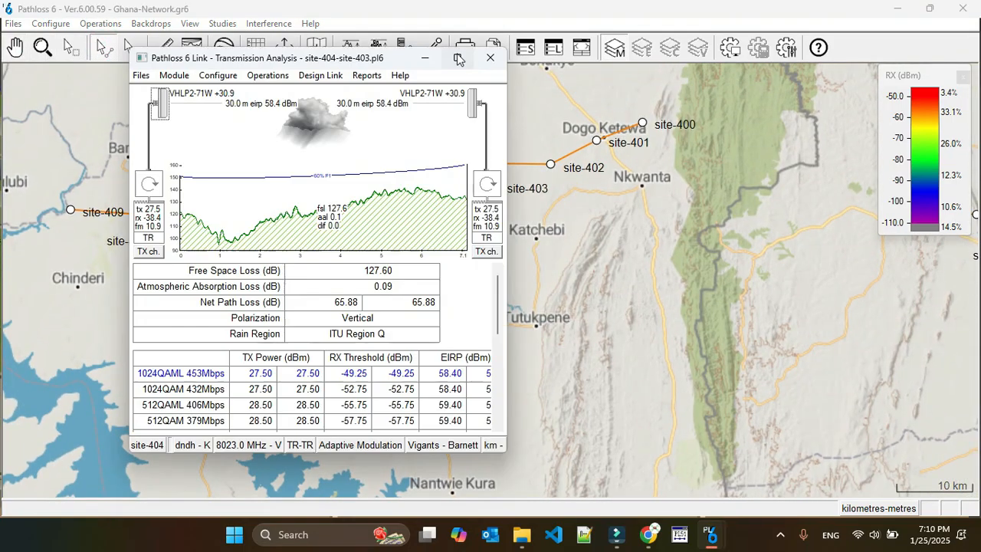
pyautogui.click(457, 58)
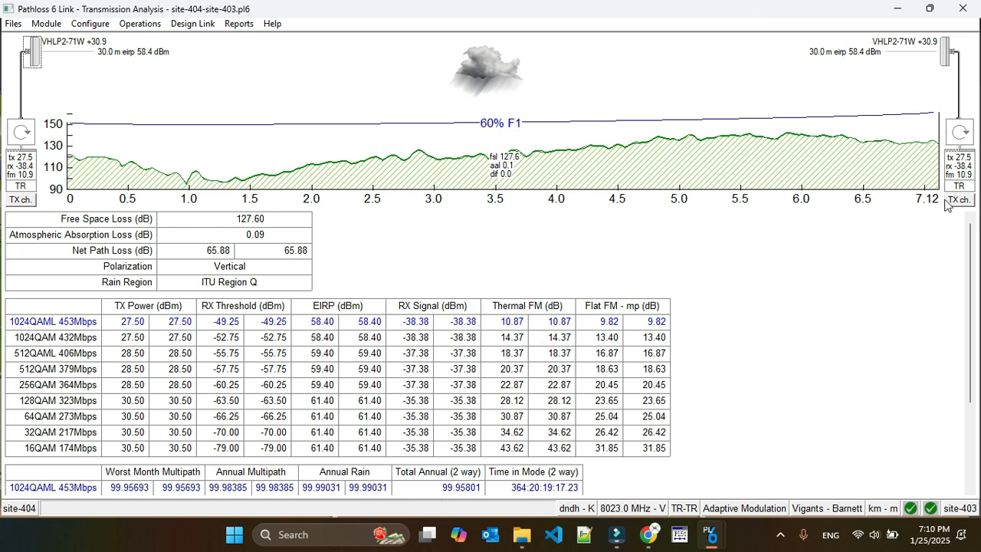
pyautogui.click(962, 10)
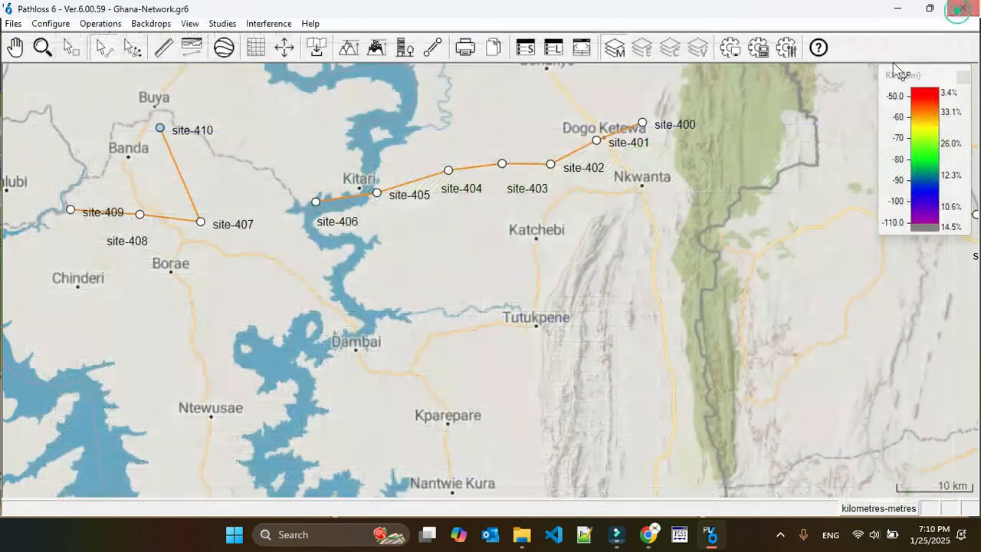
# Step: Update the Pathloss files again with the threshold degradation of the recalculated interference cases
pyautogui.click(263, 23)
pyautogui.moveTo(341, 147)
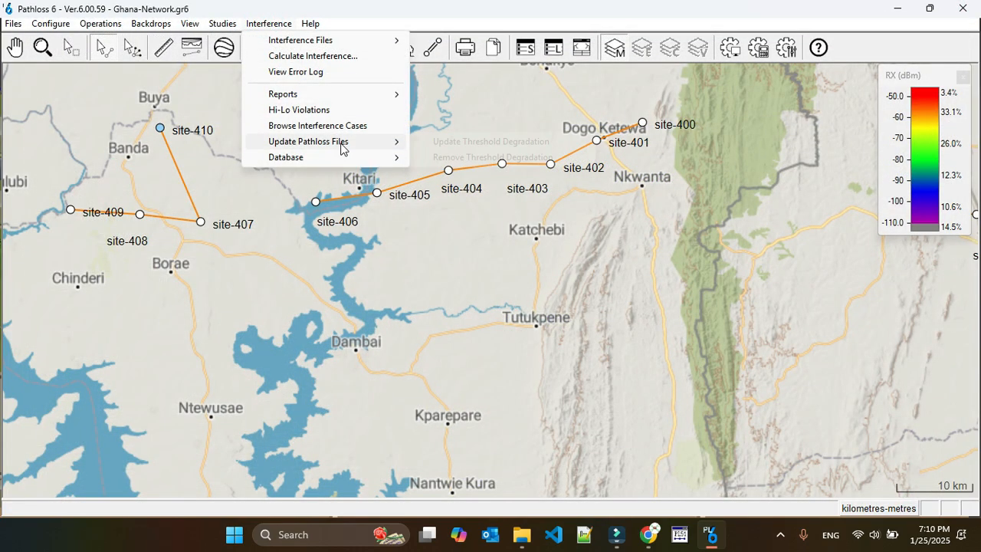
pyautogui.click(464, 143)
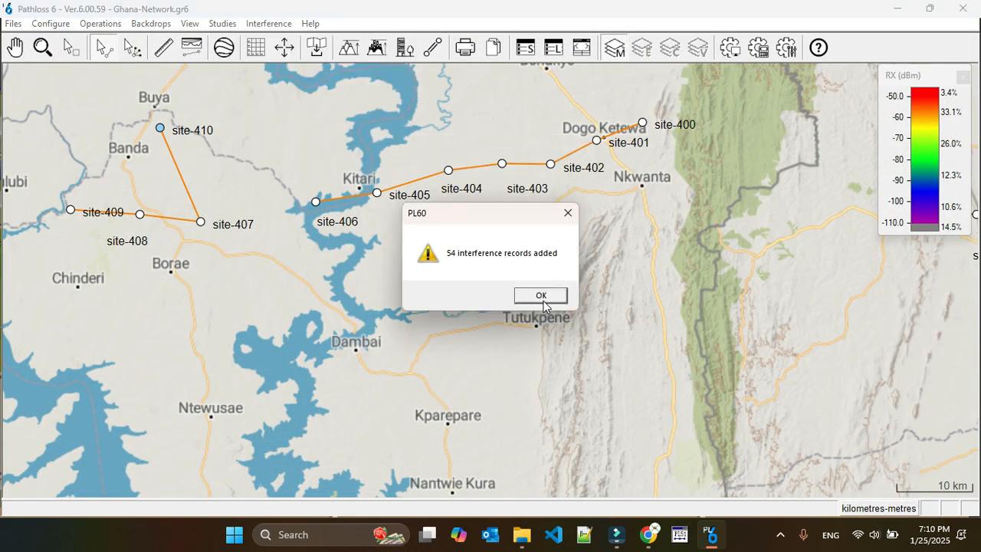
pyautogui.click(542, 297)
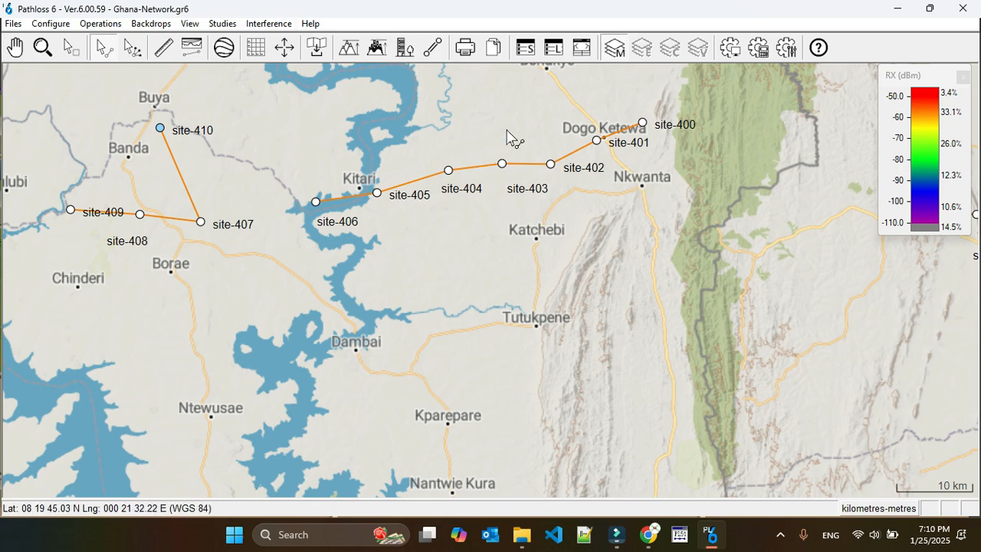
# Step: Examine the site-404 to site-403 transmission analysis with threshold degradation applied, checking flat fade margins, annual availability and time in mode
pyautogui.rightClick(483, 177)
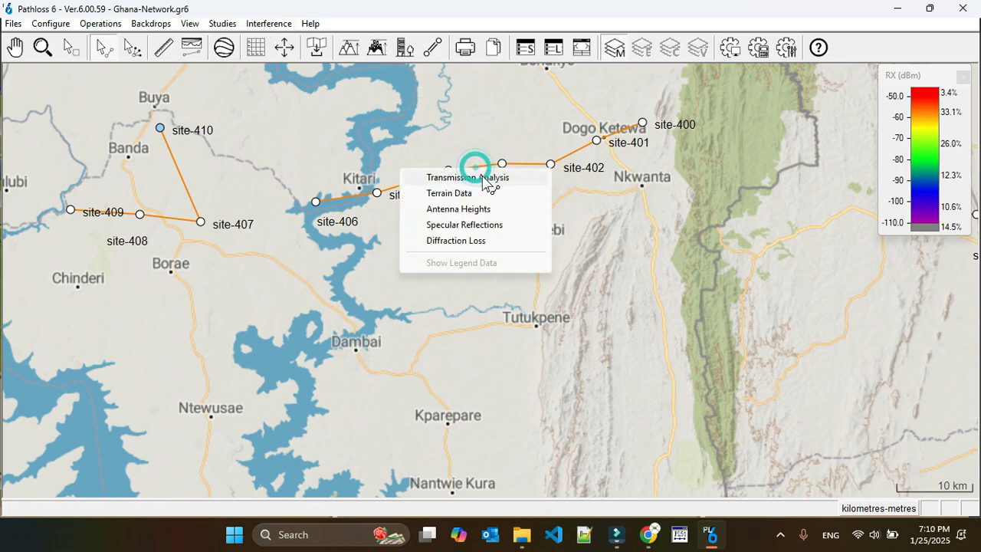
pyautogui.click(483, 178)
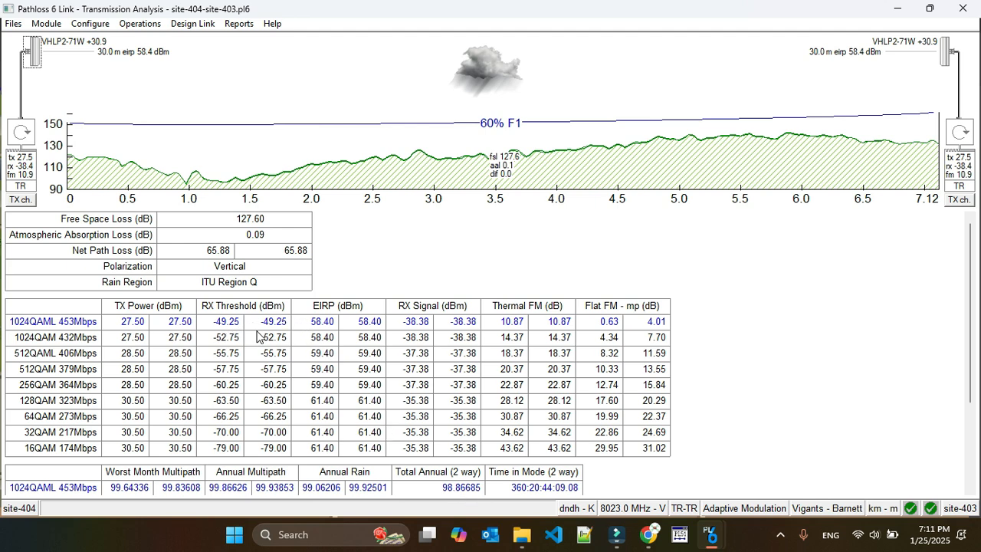
pyautogui.scroll(-1, 334, 388)
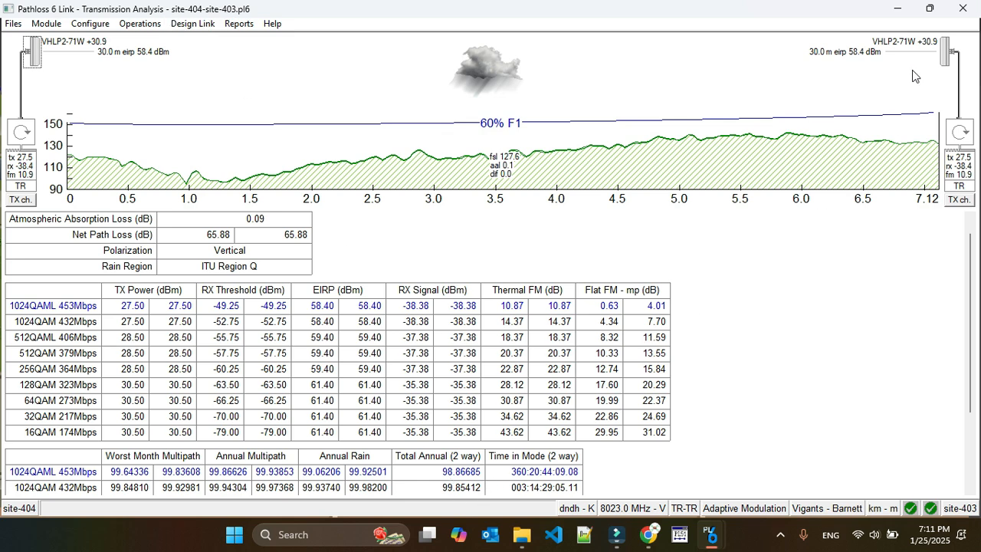
pyautogui.click(963, 8)
# Step: Remove the newly applied threshold degradation from the Pathloss files
pyautogui.click(268, 23)
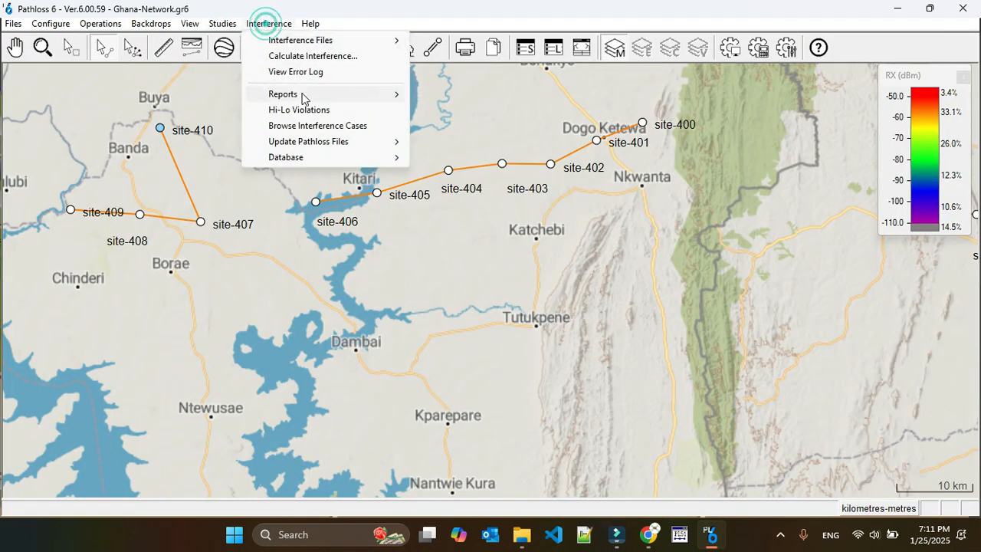
pyautogui.click(494, 157)
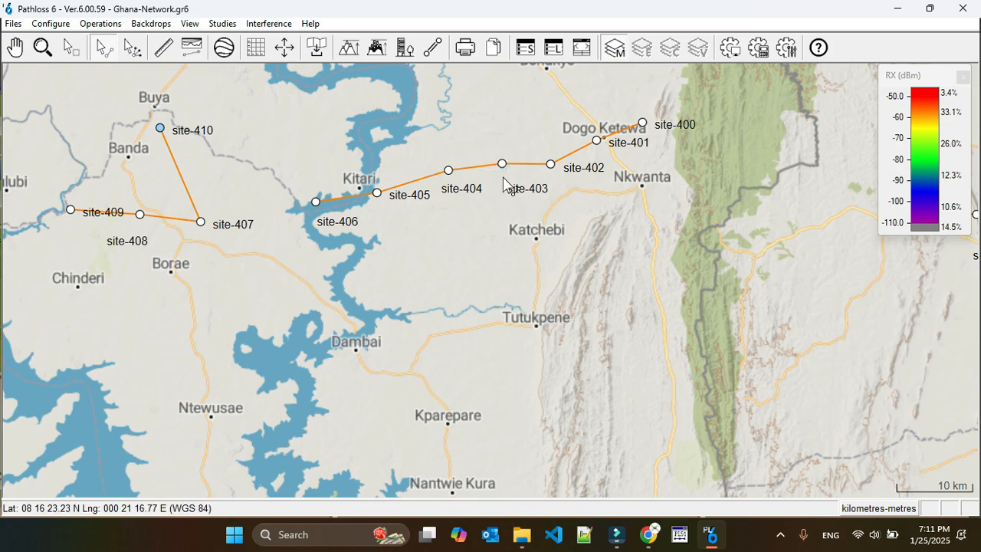
# Step: Reopen the transmission analysis of the site-404 to site-403 link and compare its fade margins and two-way annual availability after the removal
pyautogui.rightClick(474, 167)
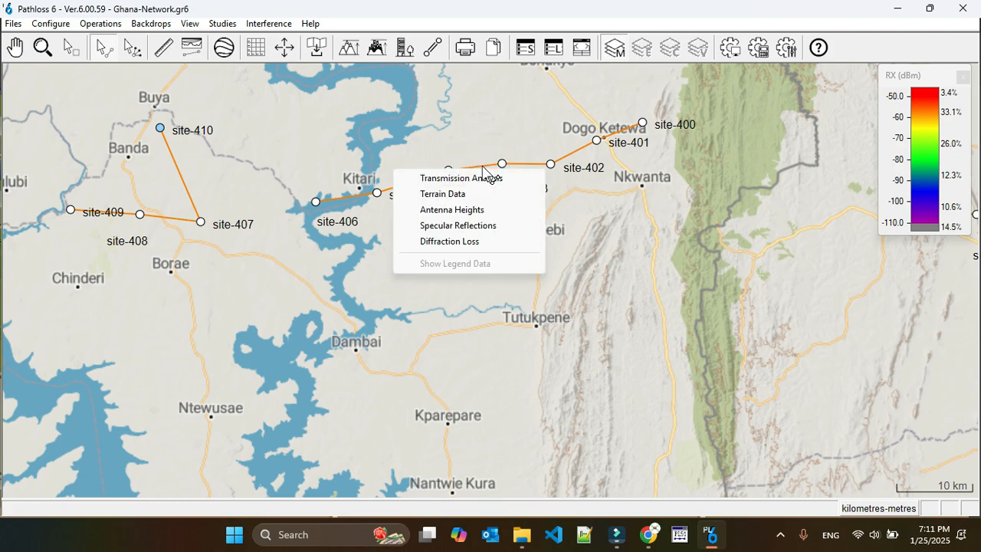
pyautogui.click(486, 176)
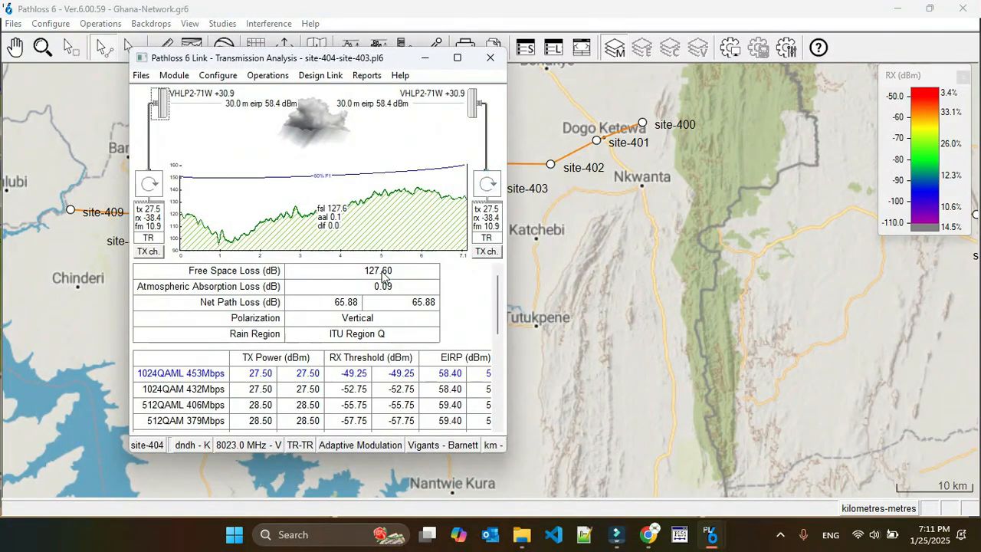
pyautogui.click(457, 57)
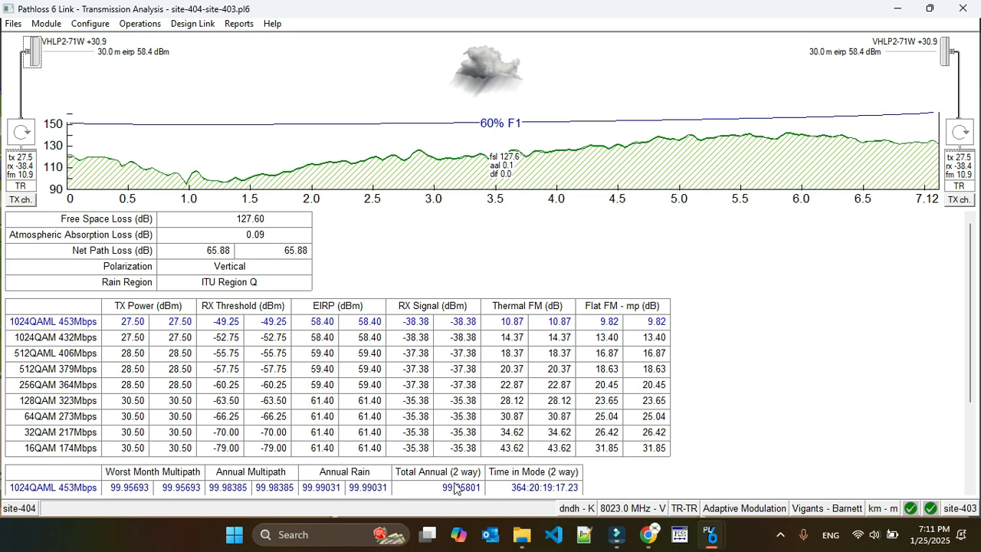
pyautogui.scroll(-1, 476, 491)
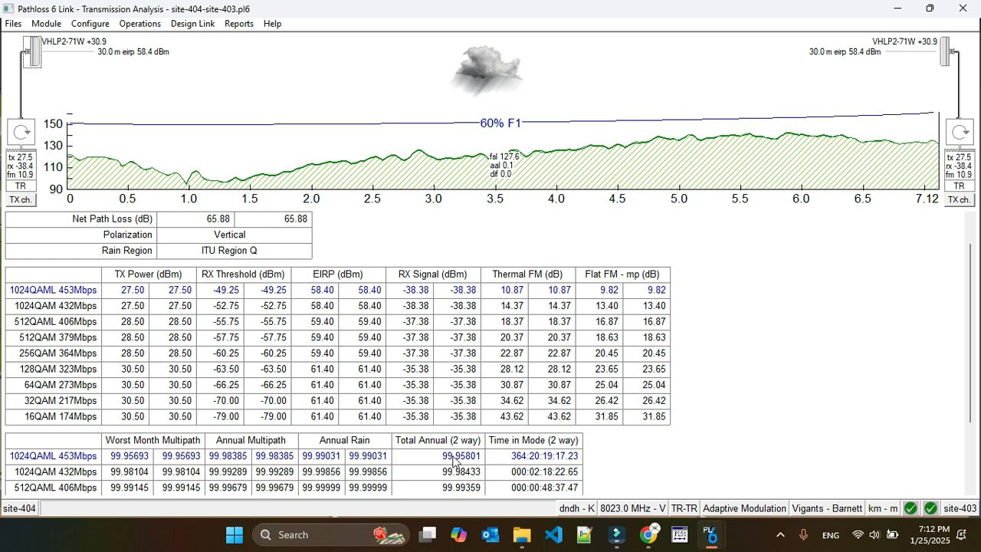
pyautogui.scroll(-1, 464, 448)
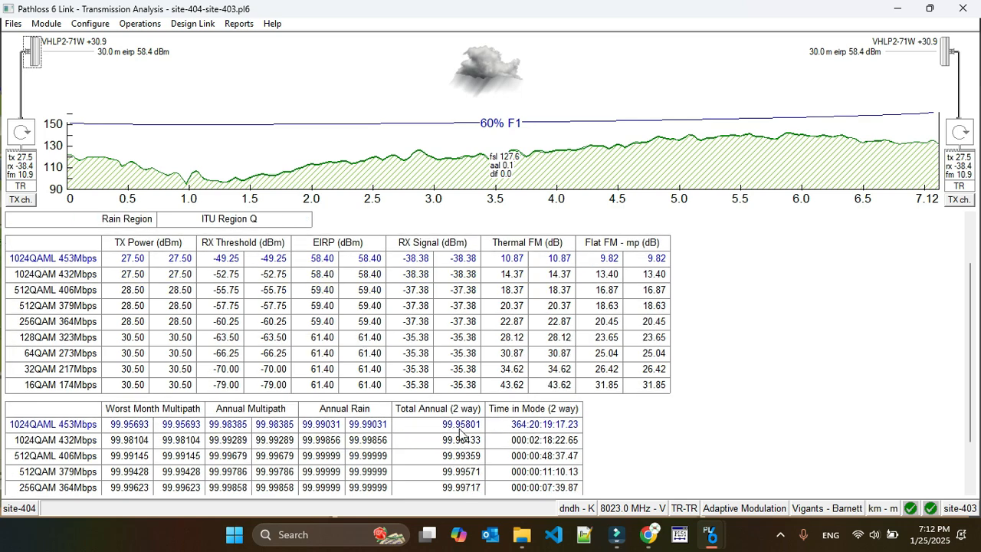
# Step: Finish reviewing the site-404 to site-403 availability table, close the analysis and reapply threshold degradation to the Pathloss files
pyautogui.scroll(-2, 476, 424)
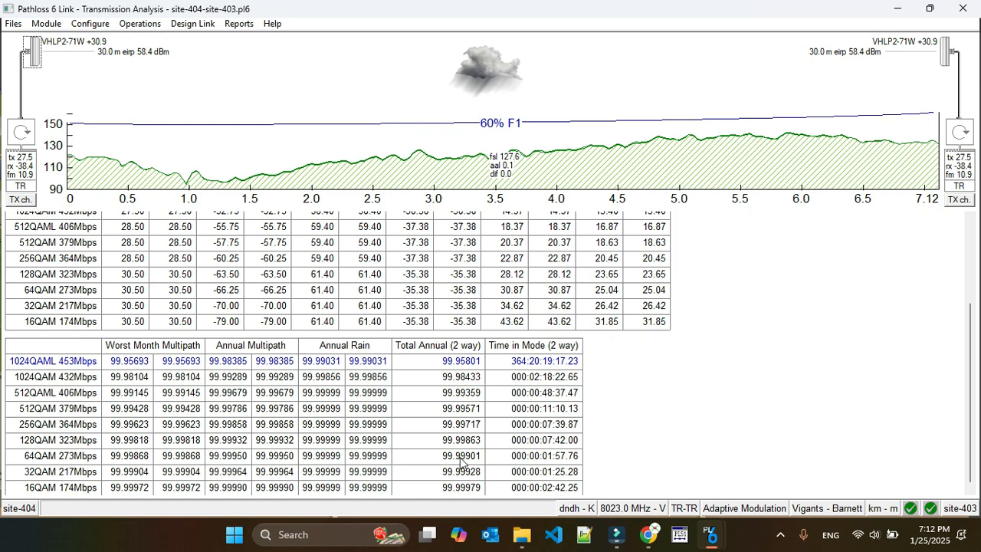
pyautogui.click(962, 9)
pyautogui.rightClick(474, 169)
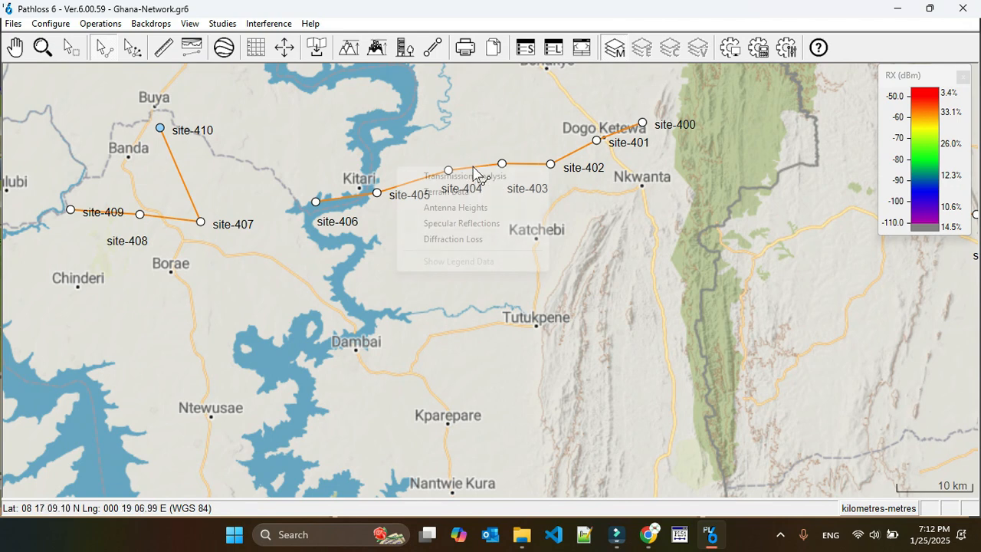
pyautogui.click(268, 23)
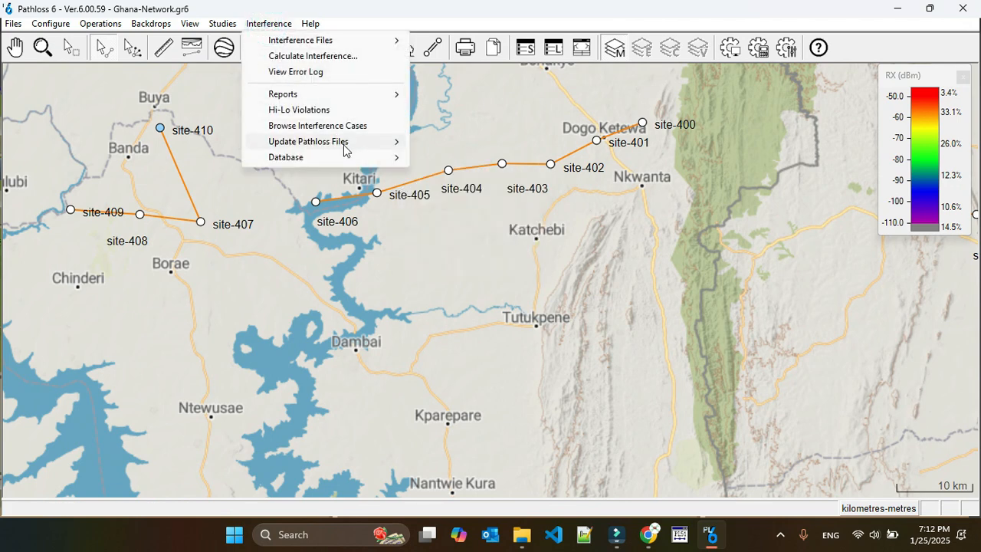
pyautogui.moveTo(345, 145)
pyautogui.click(475, 139)
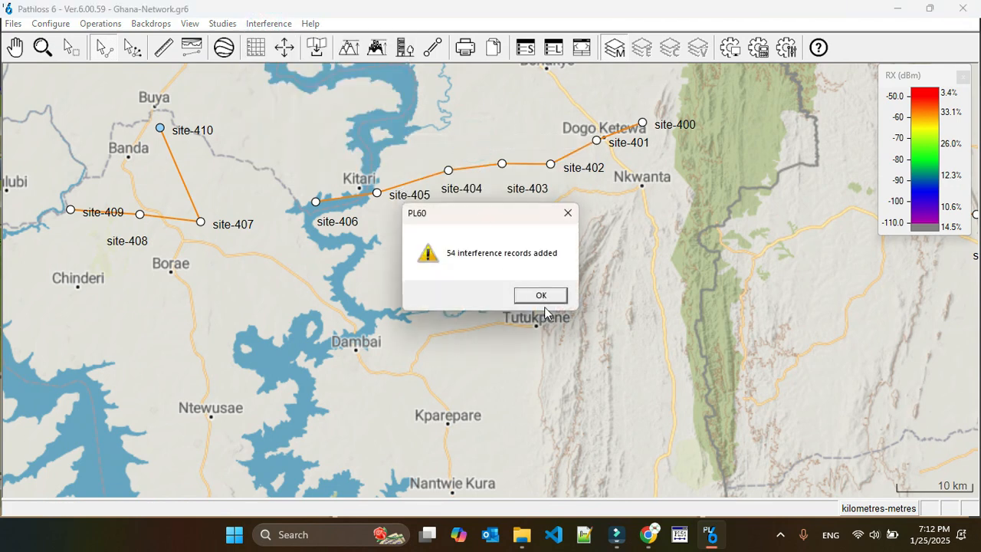
pyautogui.click(540, 295)
# Step: Check the site-404 to site-403 transmission analysis for fade margins and two-way annual availability with the reapplied threshold degradation
pyautogui.rightClick(481, 166)
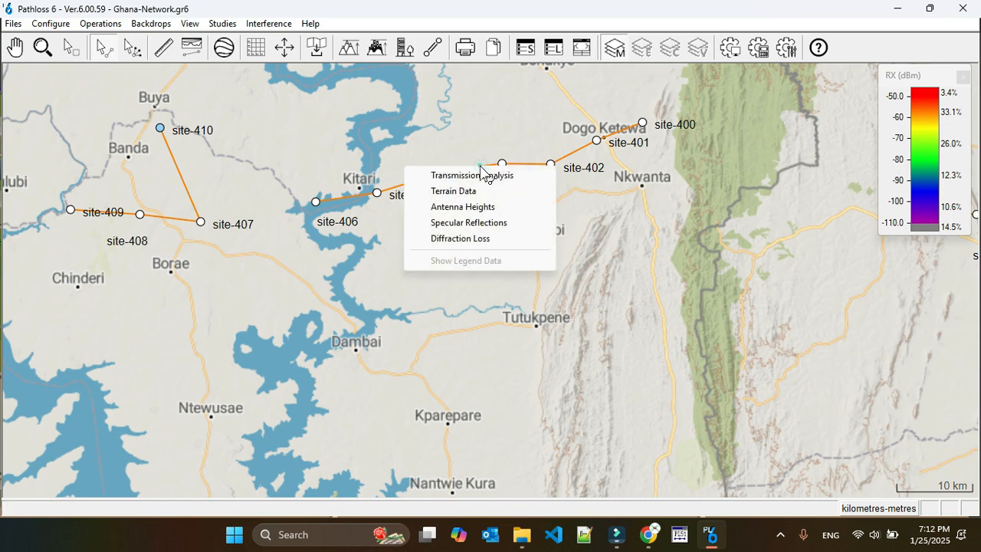
pyautogui.click(481, 173)
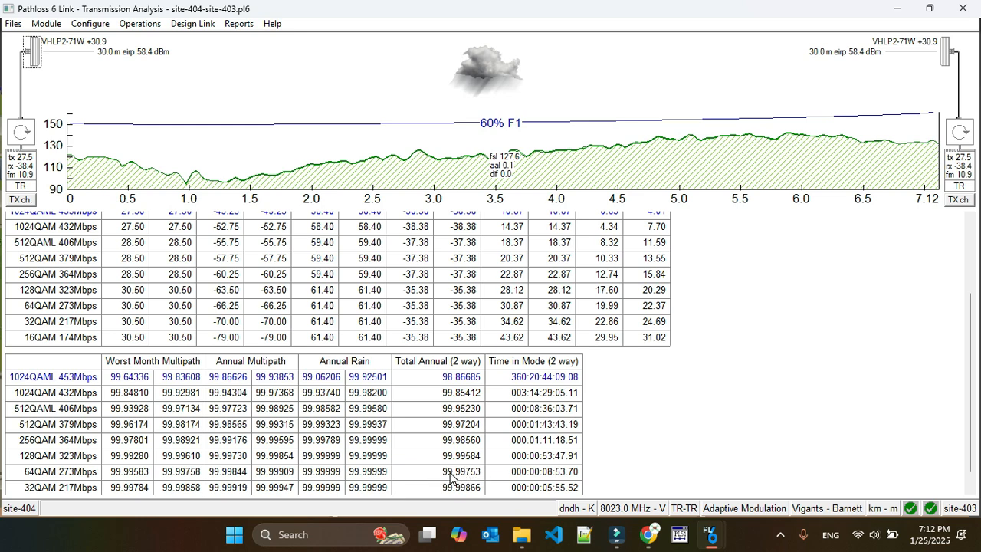
pyautogui.click(963, 7)
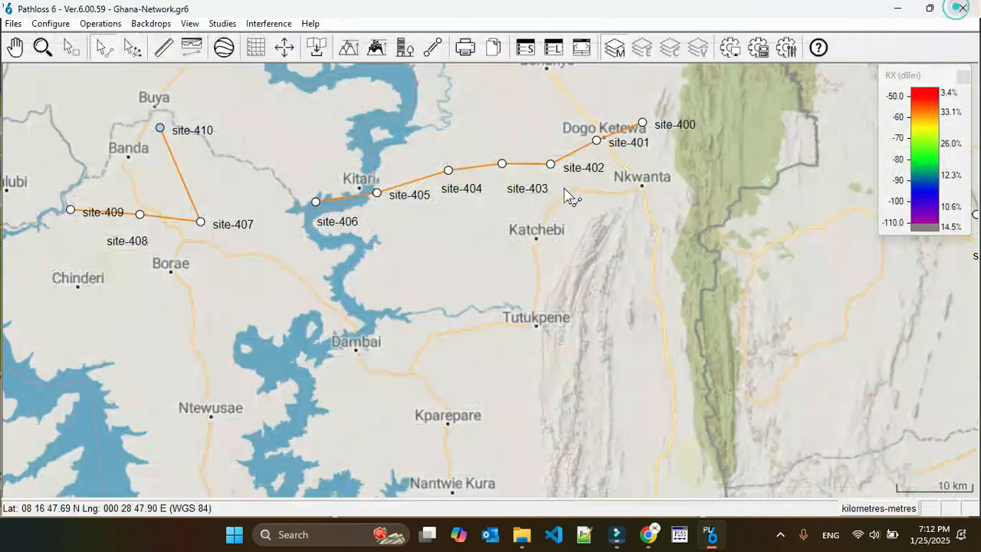
# Step: Remove the reapplied threshold degradation from the Pathloss files
pyautogui.click(268, 23)
pyautogui.moveTo(353, 142)
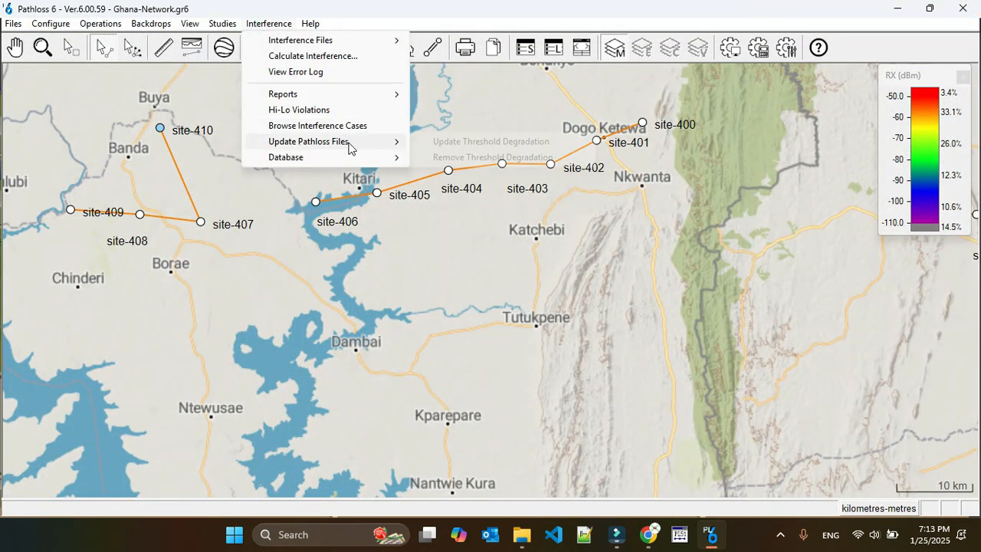
pyautogui.click(470, 156)
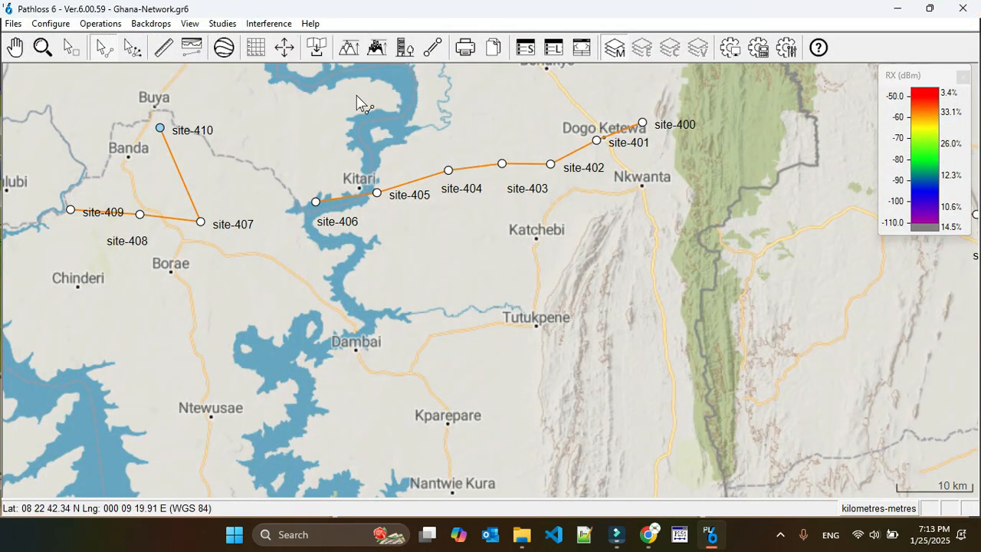
# Step: Review the site-404 to site-403 transmission analysis without threshold degradation, comparing flat fade margins, total annual availability and time in mode
pyautogui.rightClick(488, 178)
pyautogui.click(472, 175)
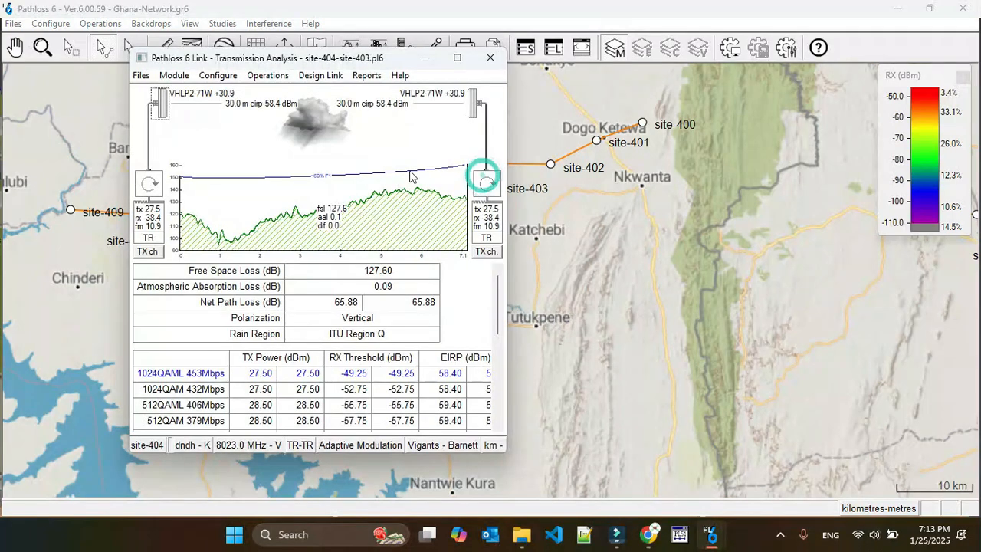
pyautogui.click(458, 59)
pyautogui.scroll(-5, 437, 372)
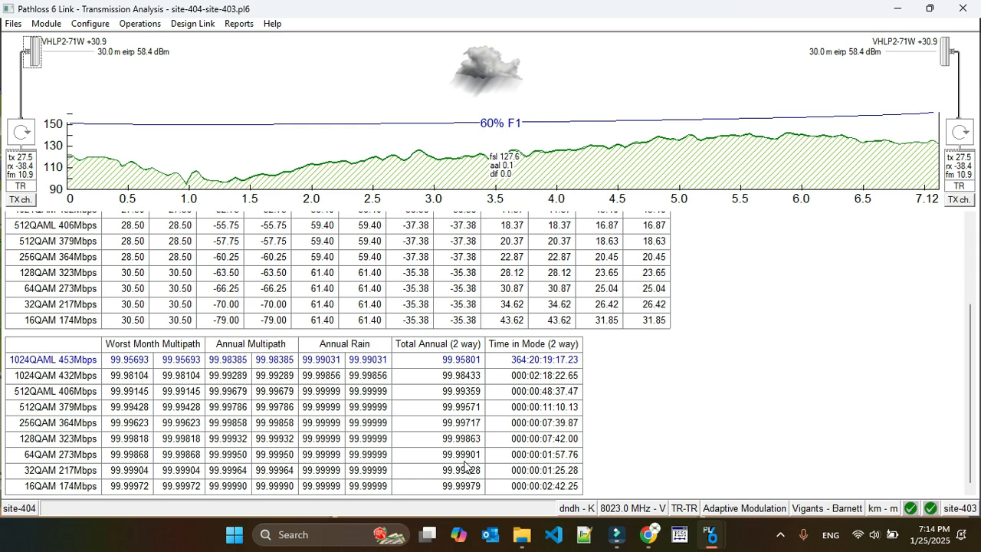
pyautogui.click(939, 6)
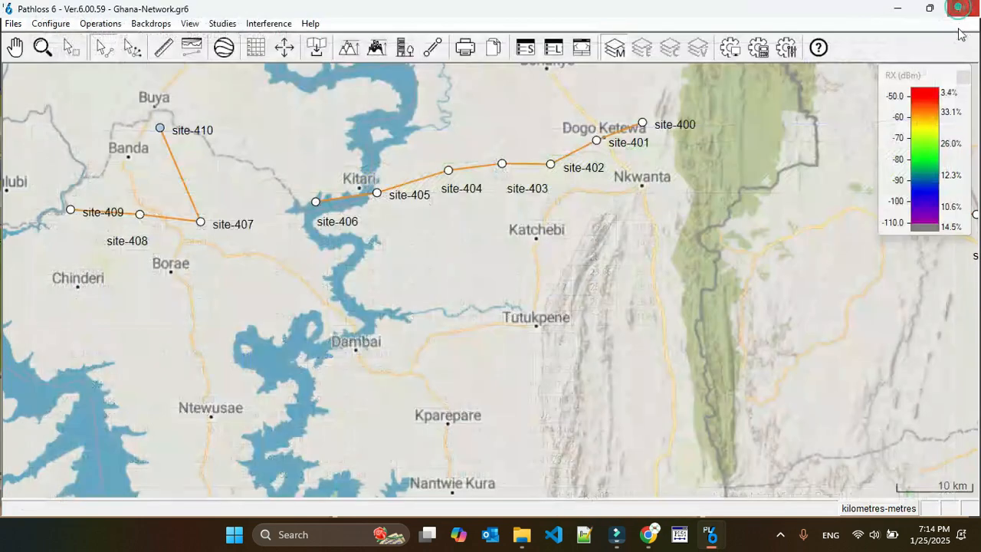
# Step: Close the RX (dBm) signal level legend on the network map
pyautogui.scroll(-1, 499, 287)
pyautogui.scroll(1, 491, 287)
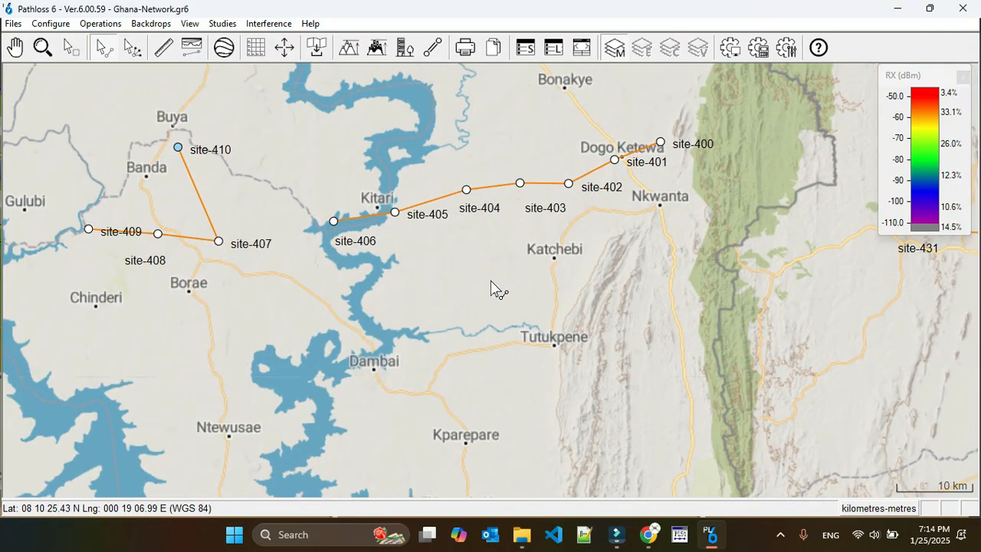
pyautogui.scroll(-1, 492, 286)
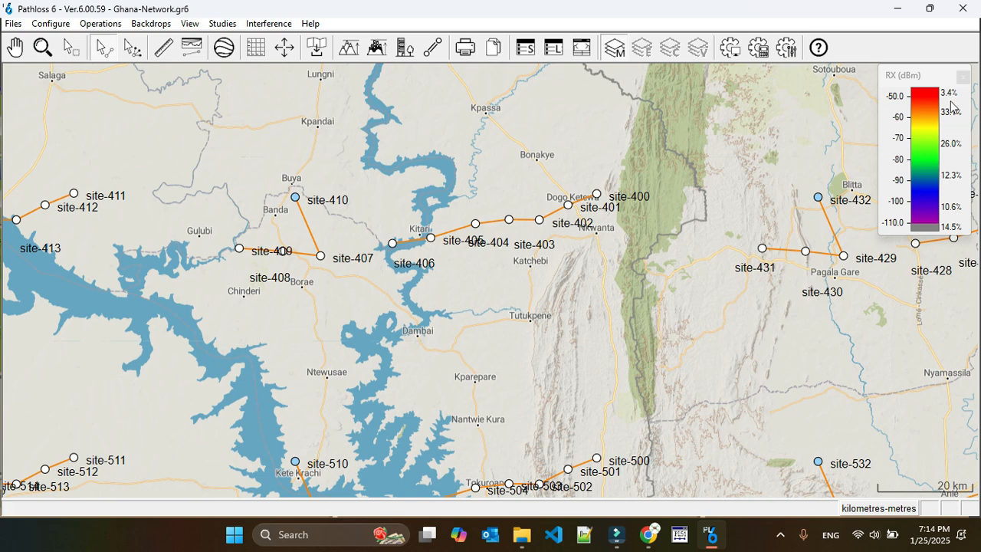
pyautogui.click(963, 77)
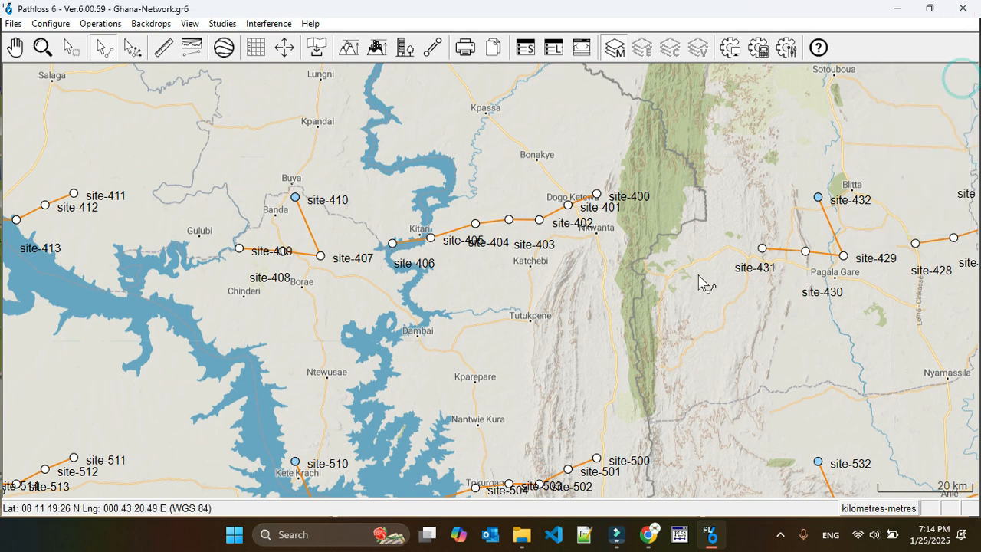